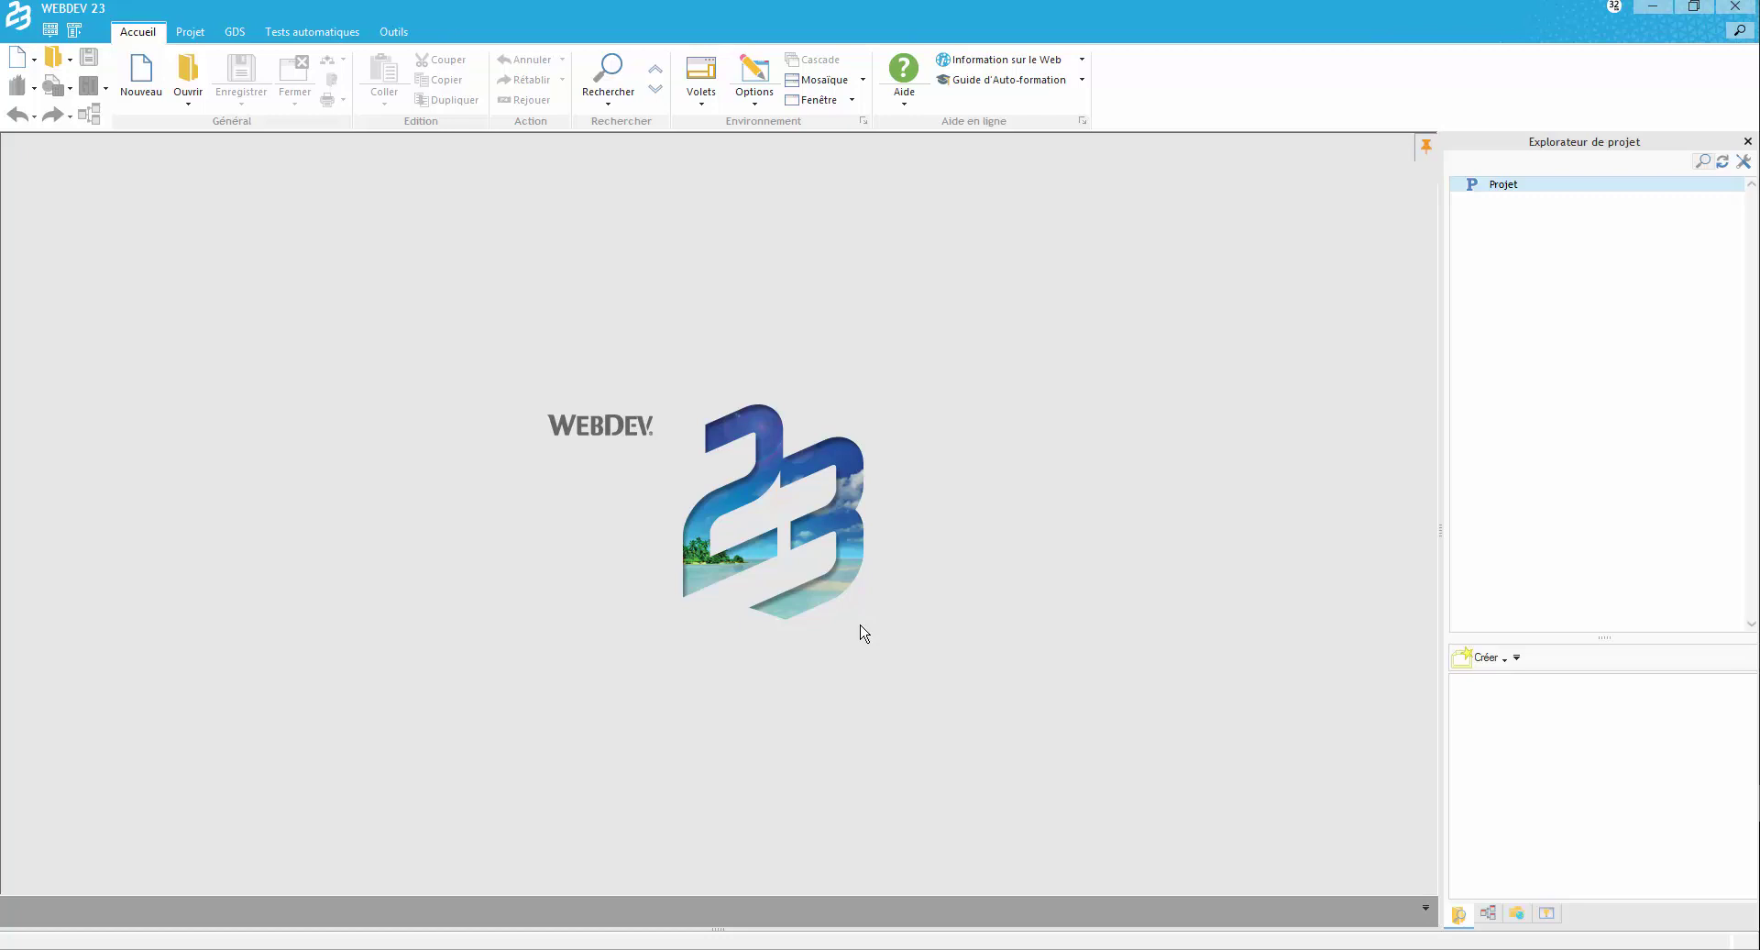
# Start a new Dynamique PHP project and name it Tutoriel_WebDev_PHP.
pyautogui.click(19, 60)
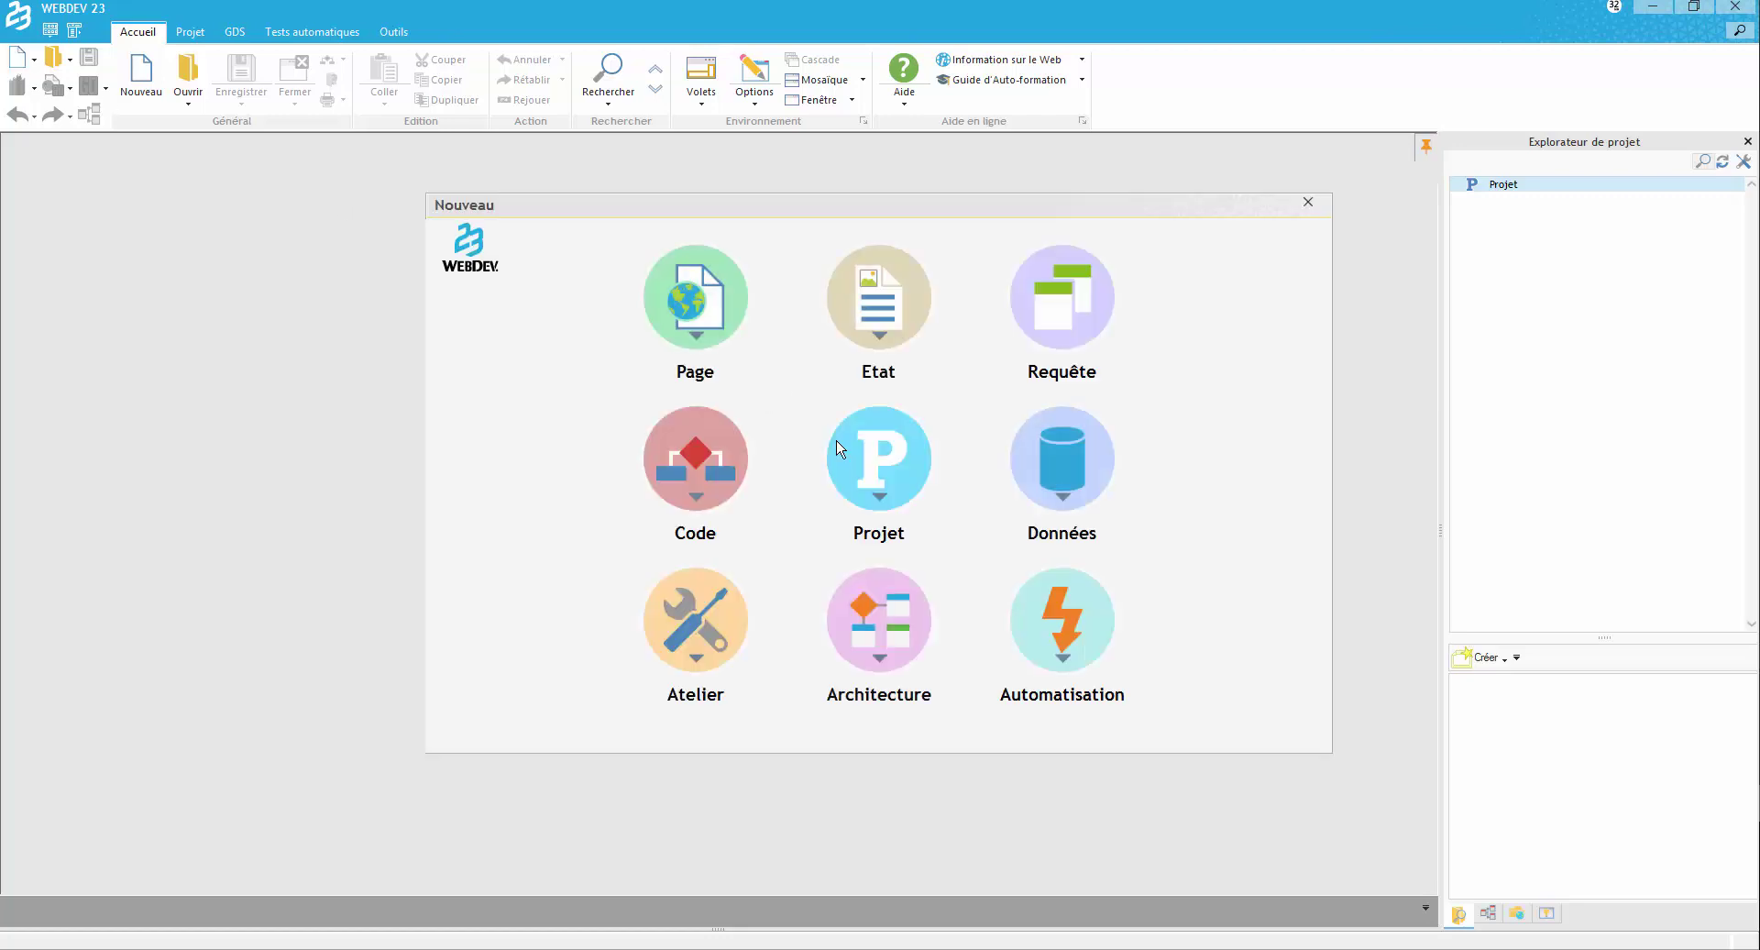
pyautogui.click(884, 473)
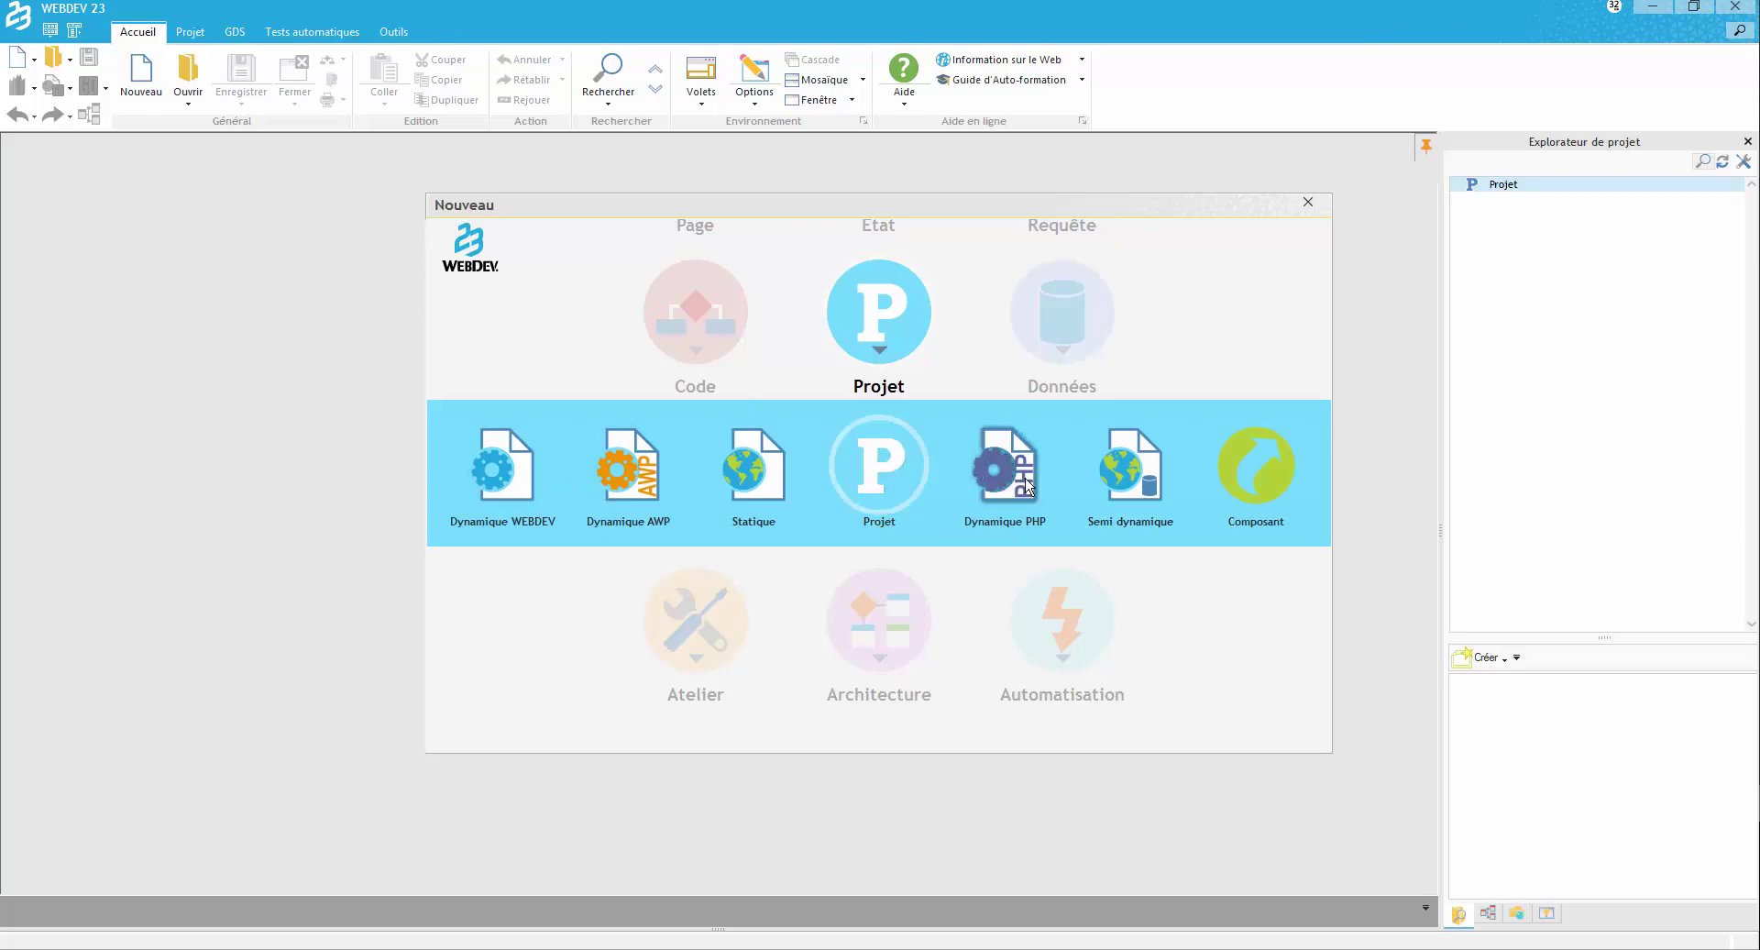
pyautogui.click(1017, 484)
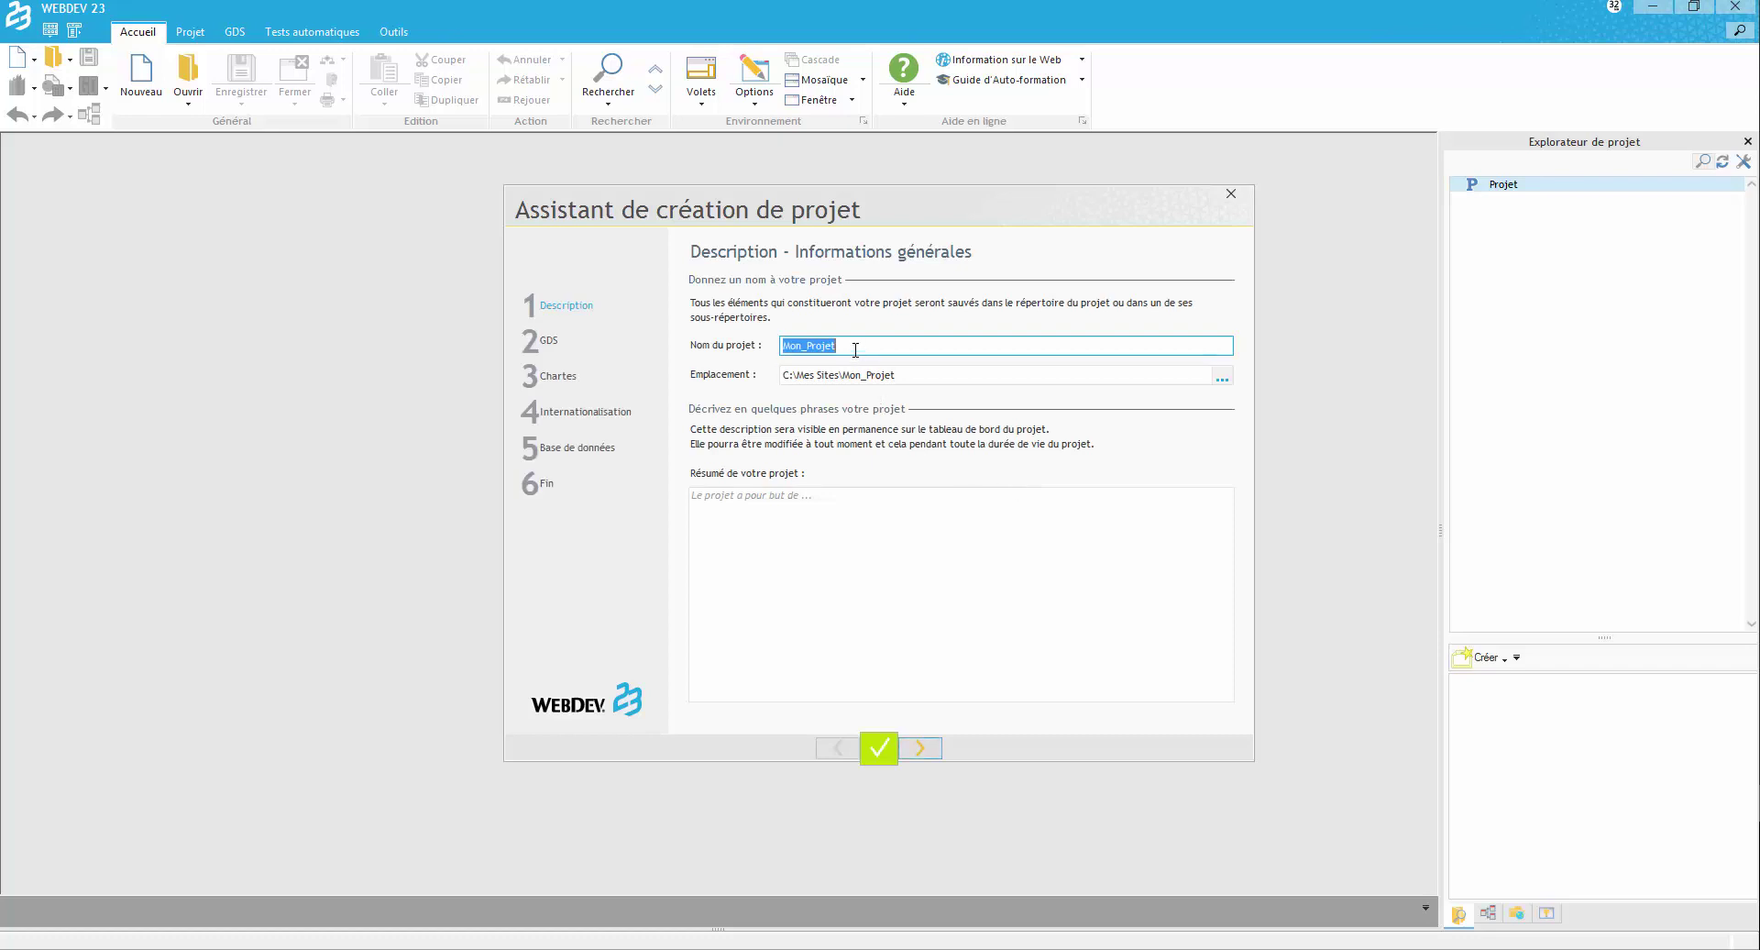
pyautogui.write('Tutoriel_WebDev')
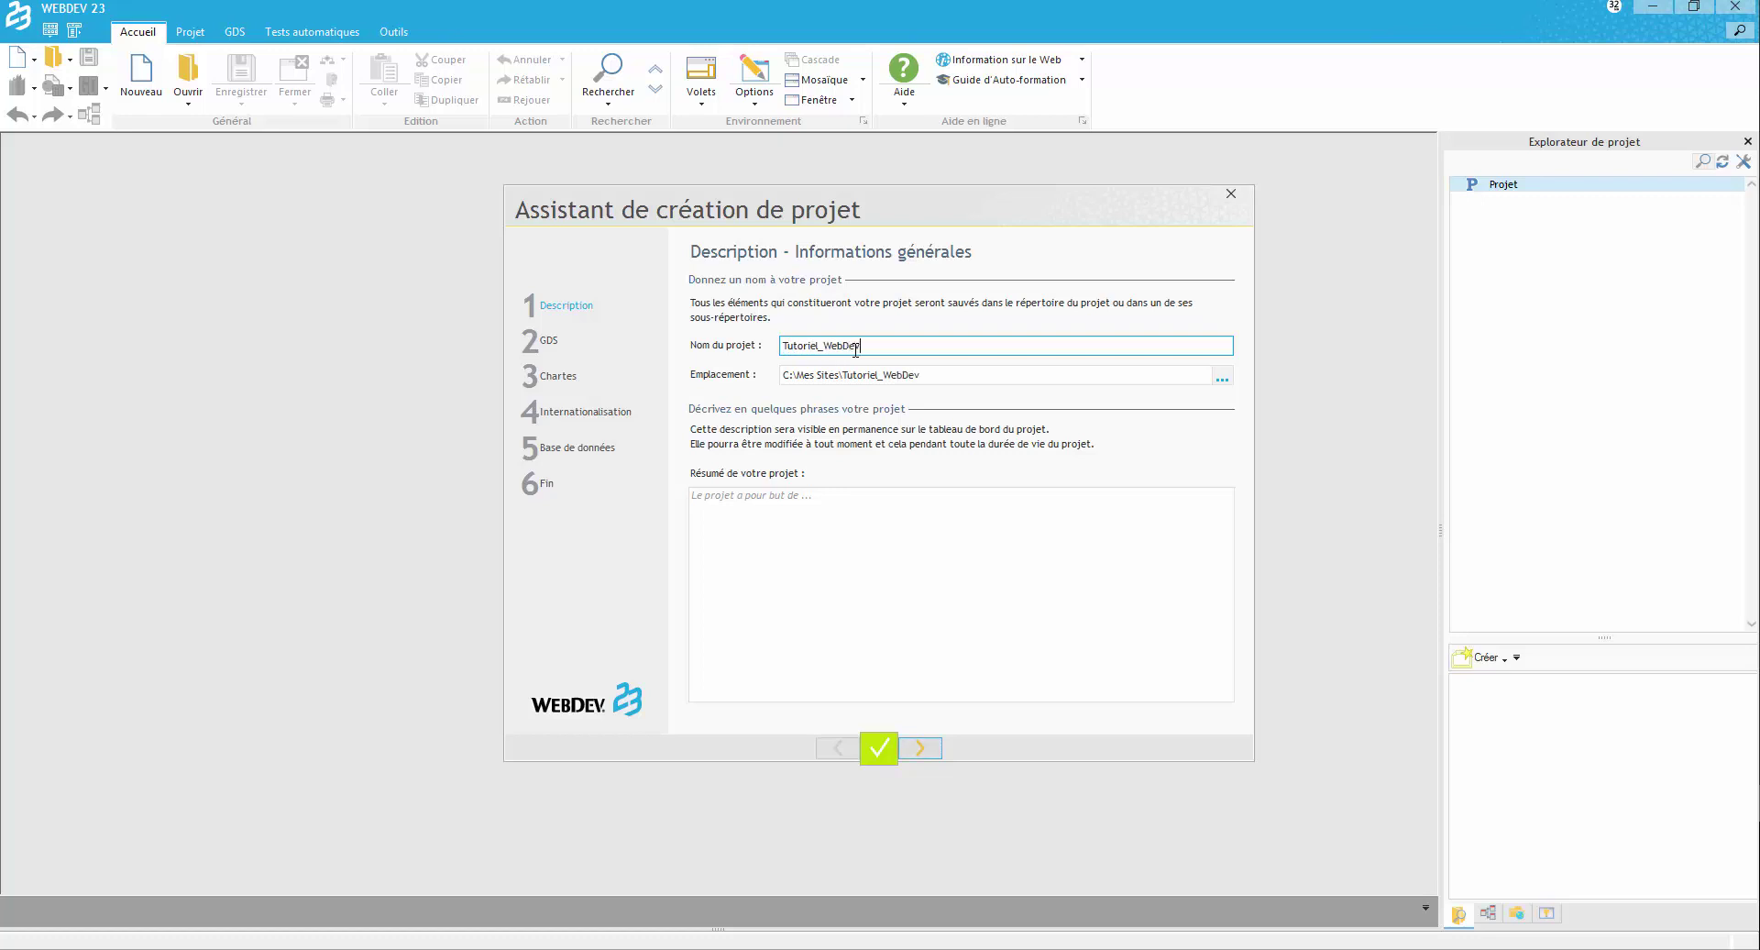
pyautogui.write('_PHP')
pyautogui.click(920, 748)
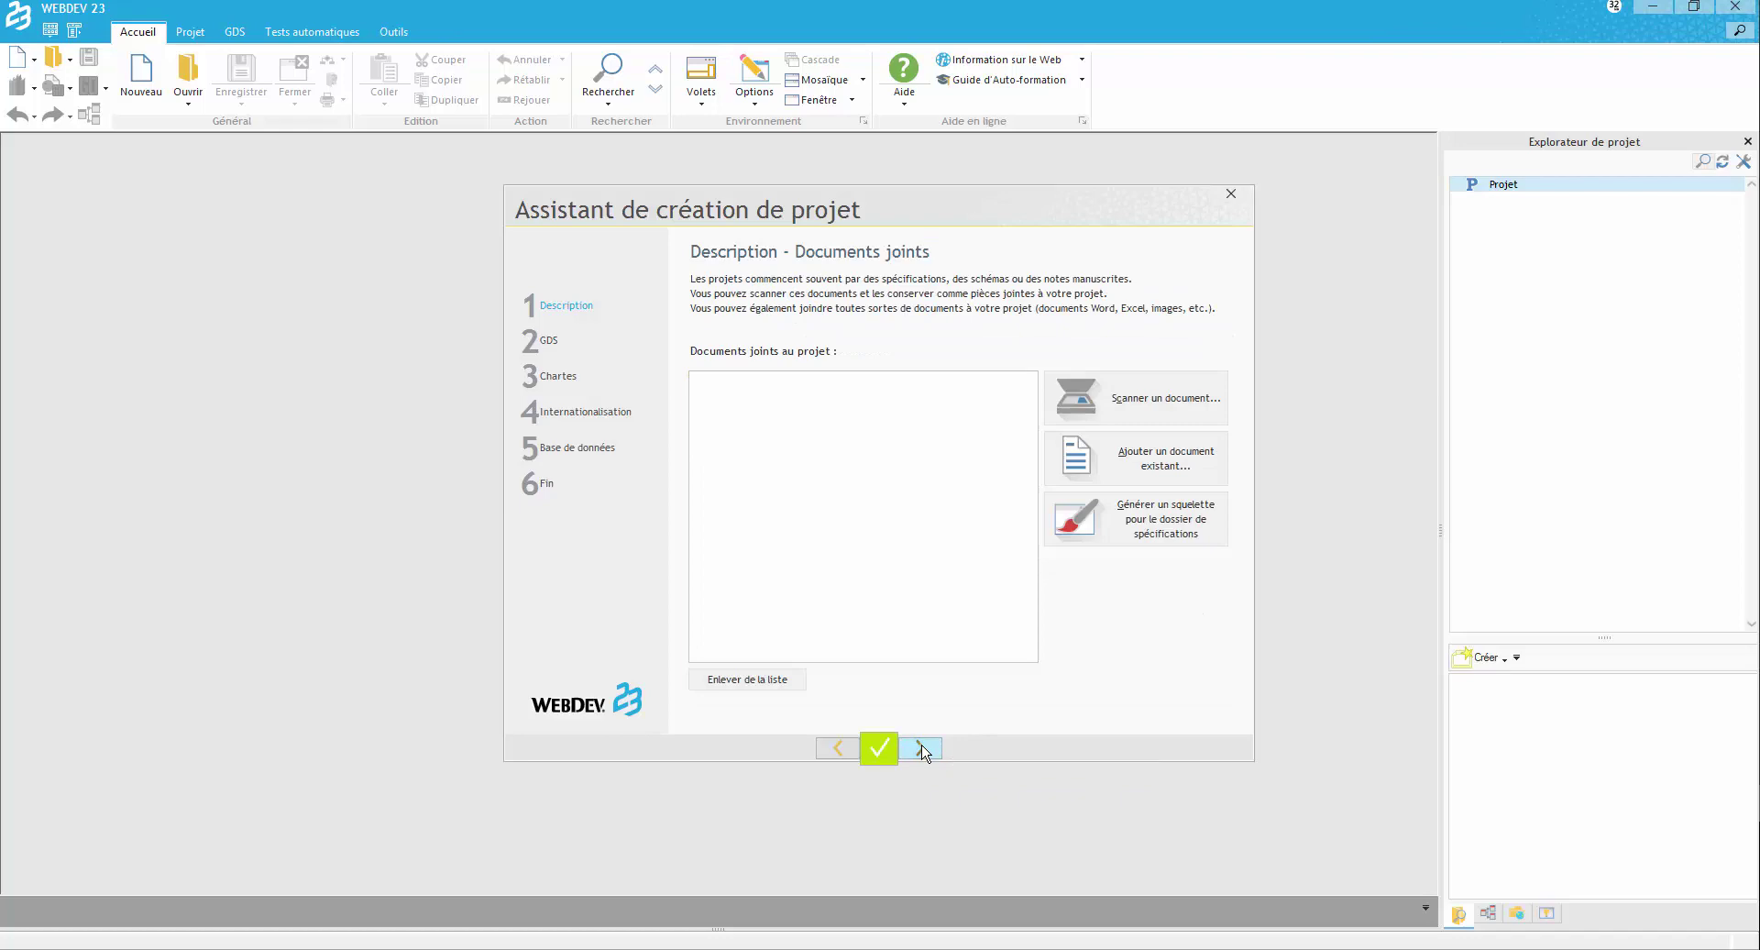
# Set up a blank project without attached documents or GDS, using the <Standard> programming charter.
pyautogui.click(920, 748)
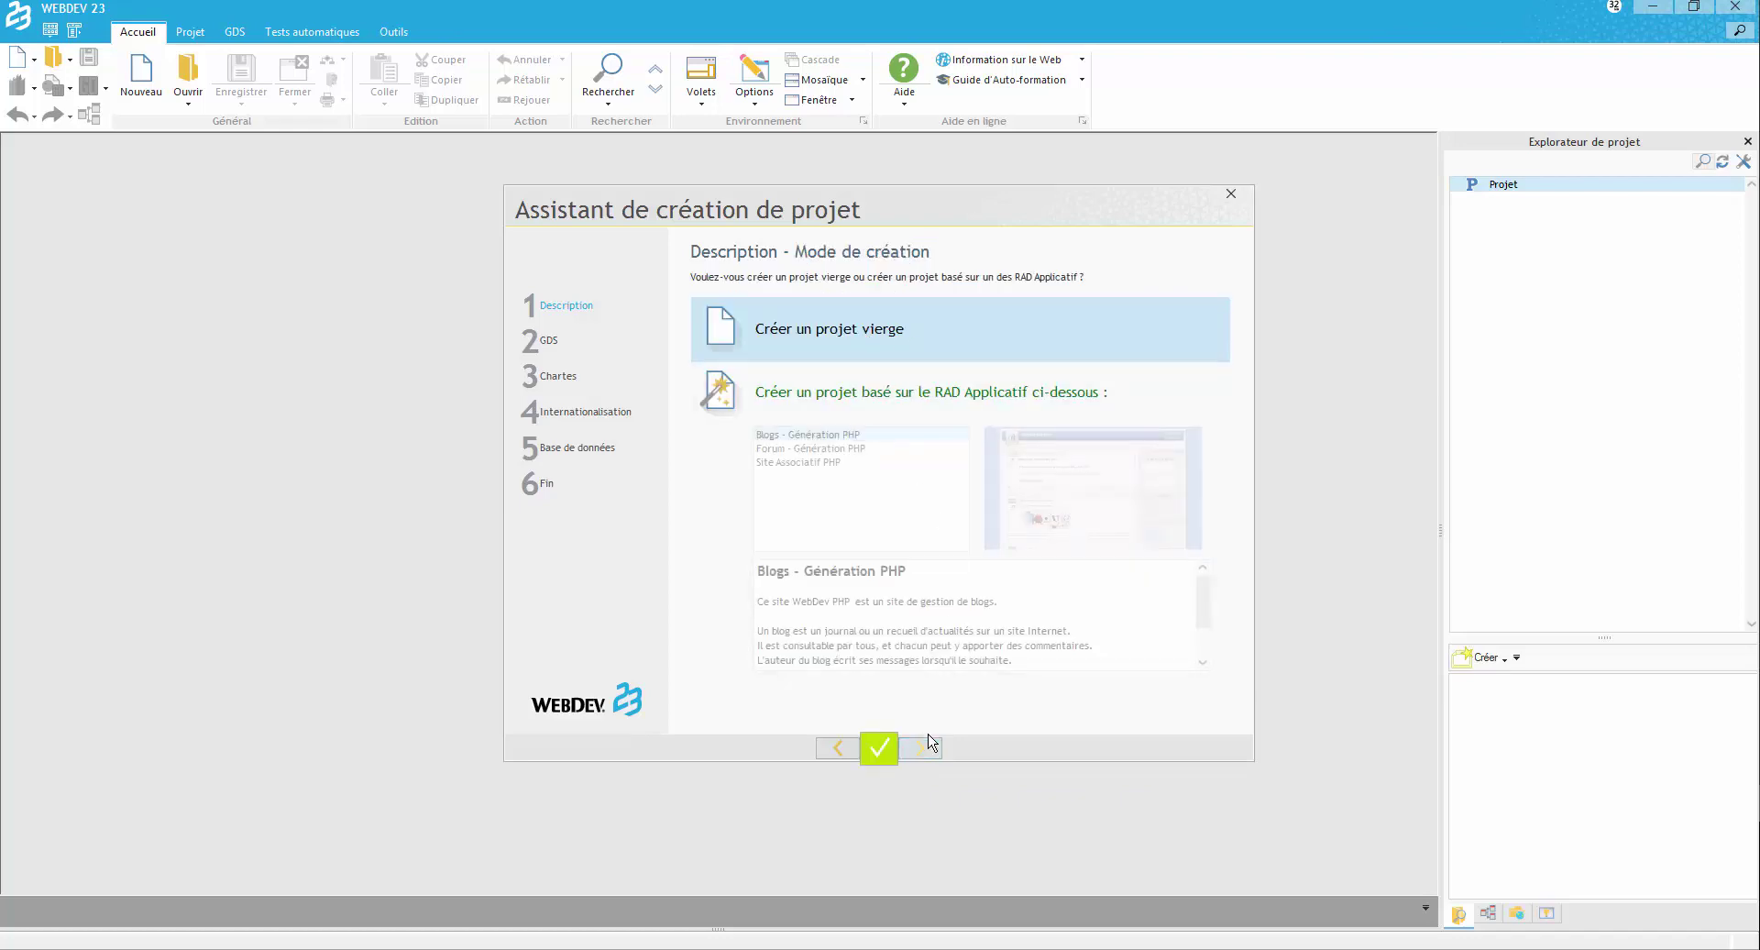
pyautogui.click(920, 748)
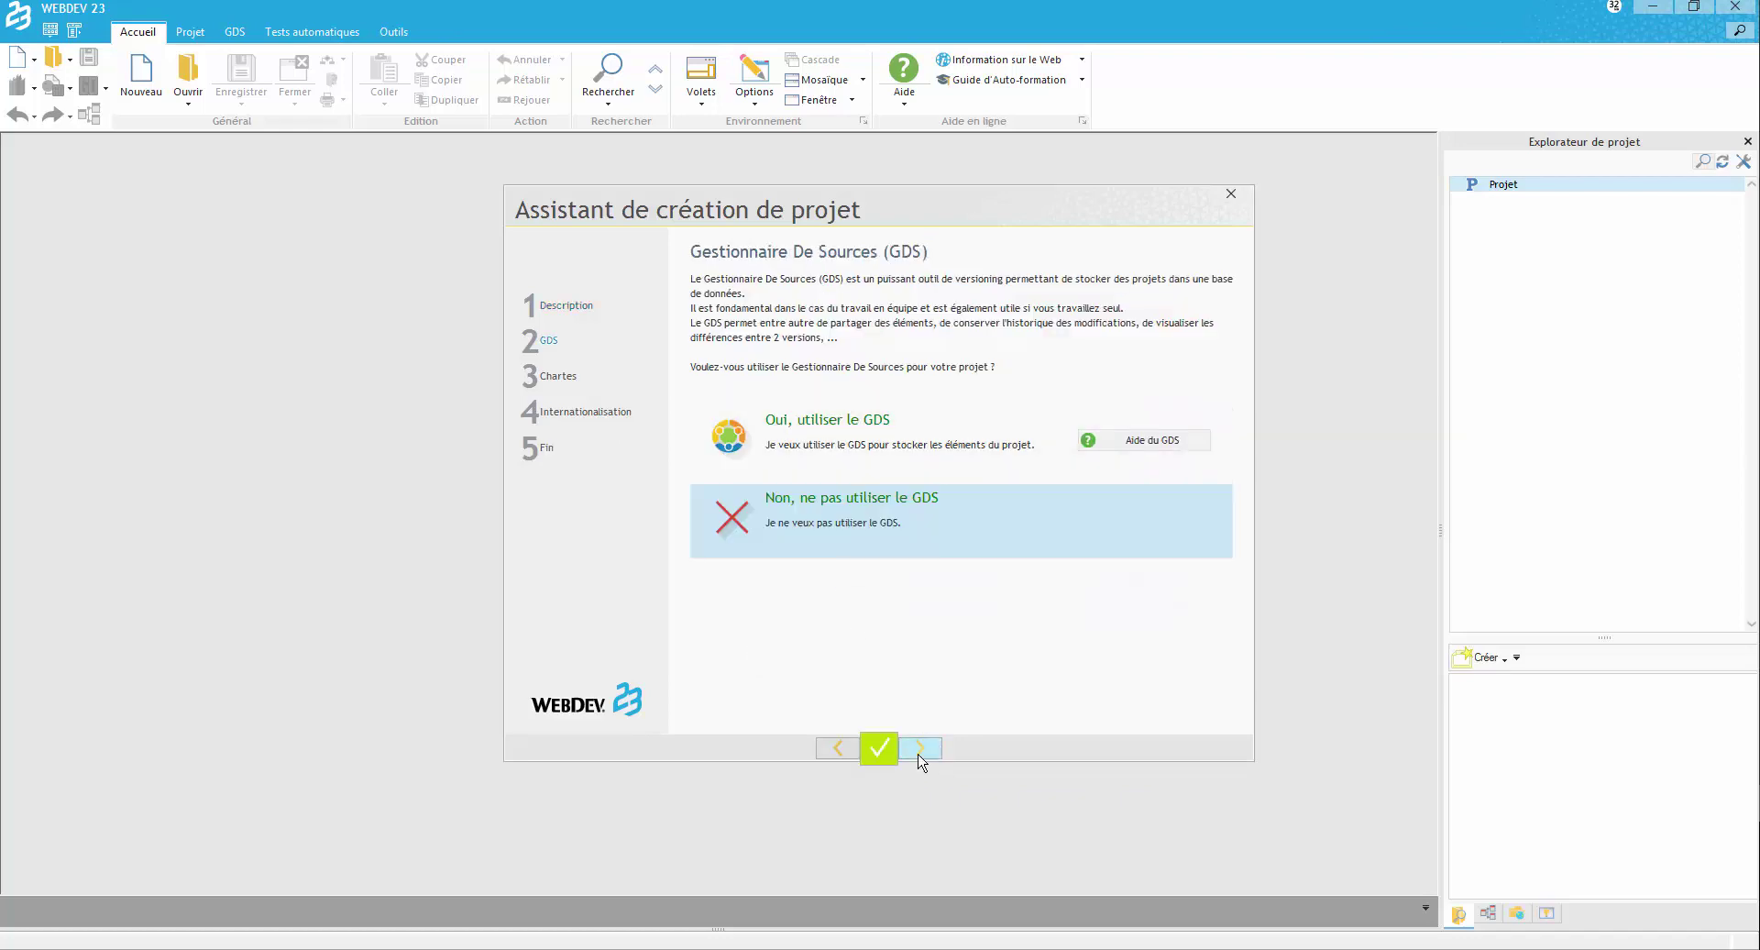
pyautogui.click(919, 750)
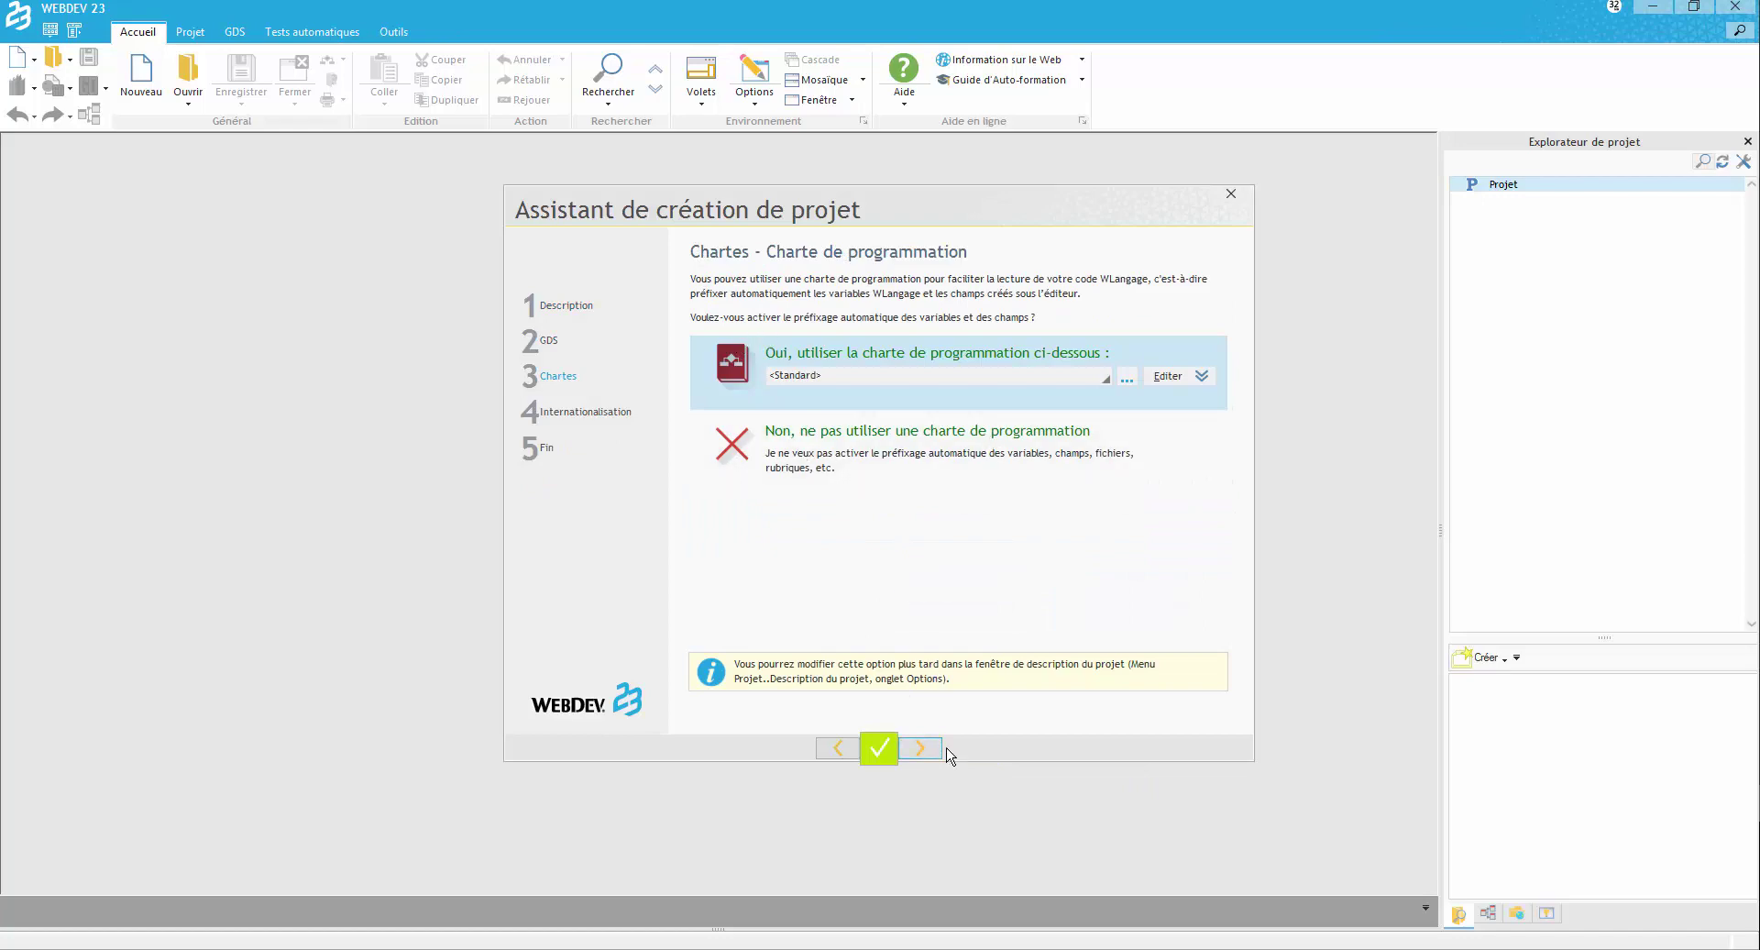
pyautogui.click(921, 748)
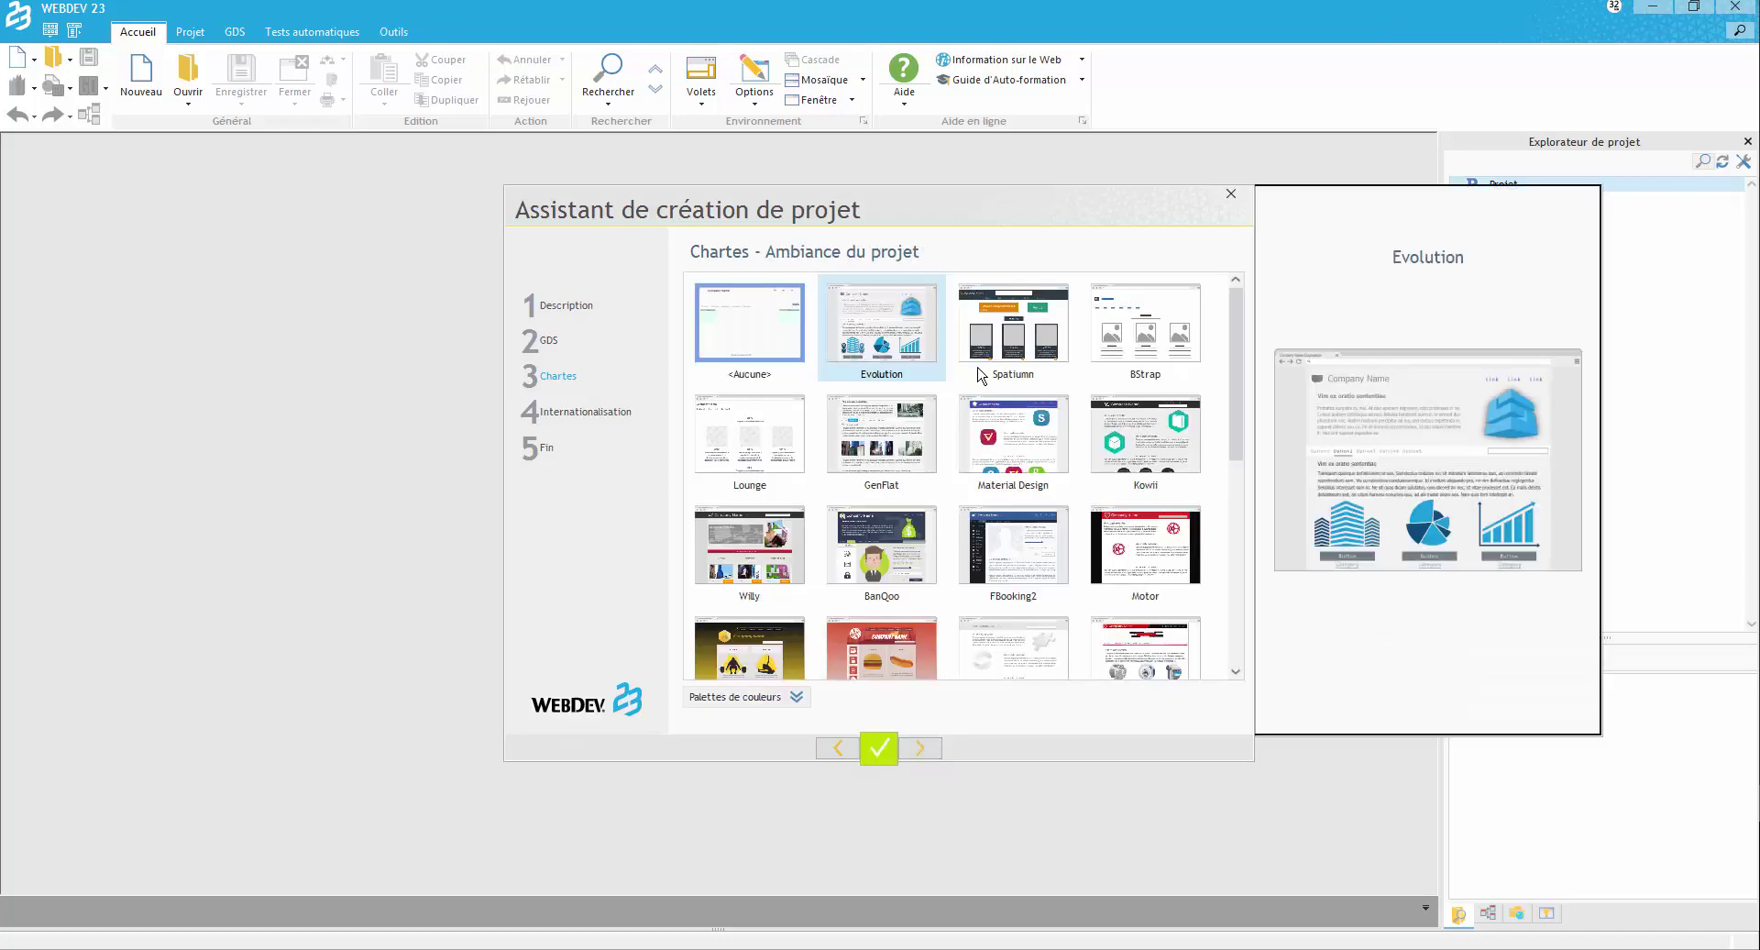
# Choose the Spatiumn theme for the project and apply the Fury palette from the full list of colour palettes.
pyautogui.click(990, 338)
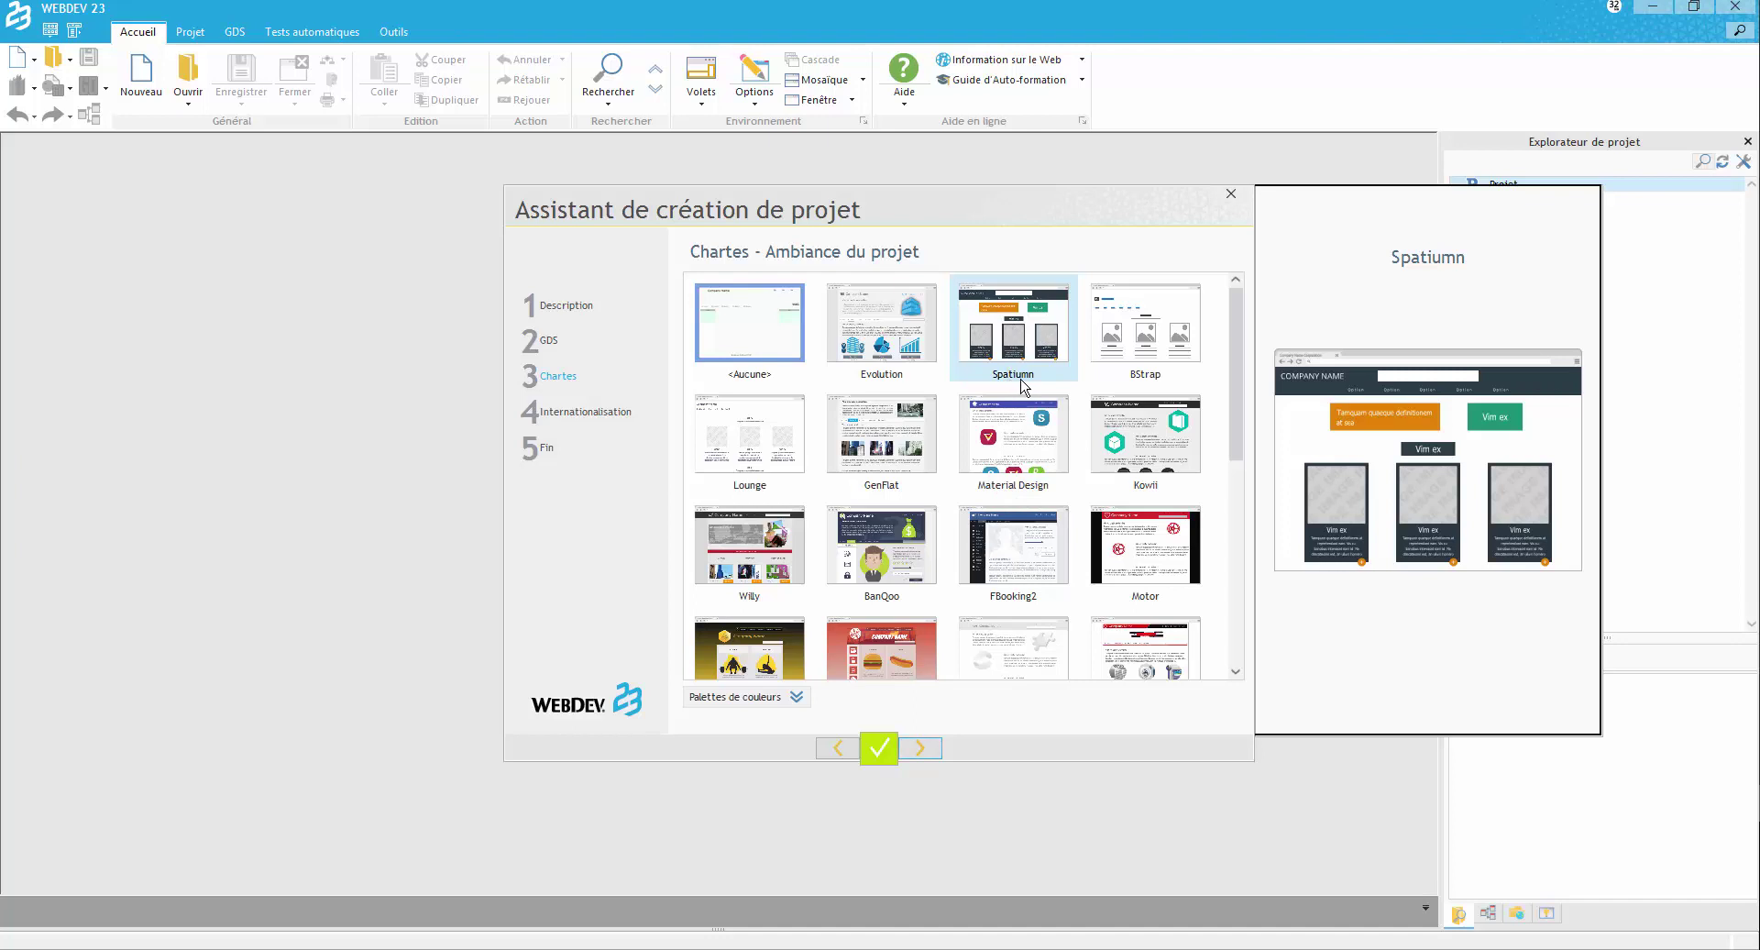
pyautogui.click(794, 697)
pyautogui.click(789, 772)
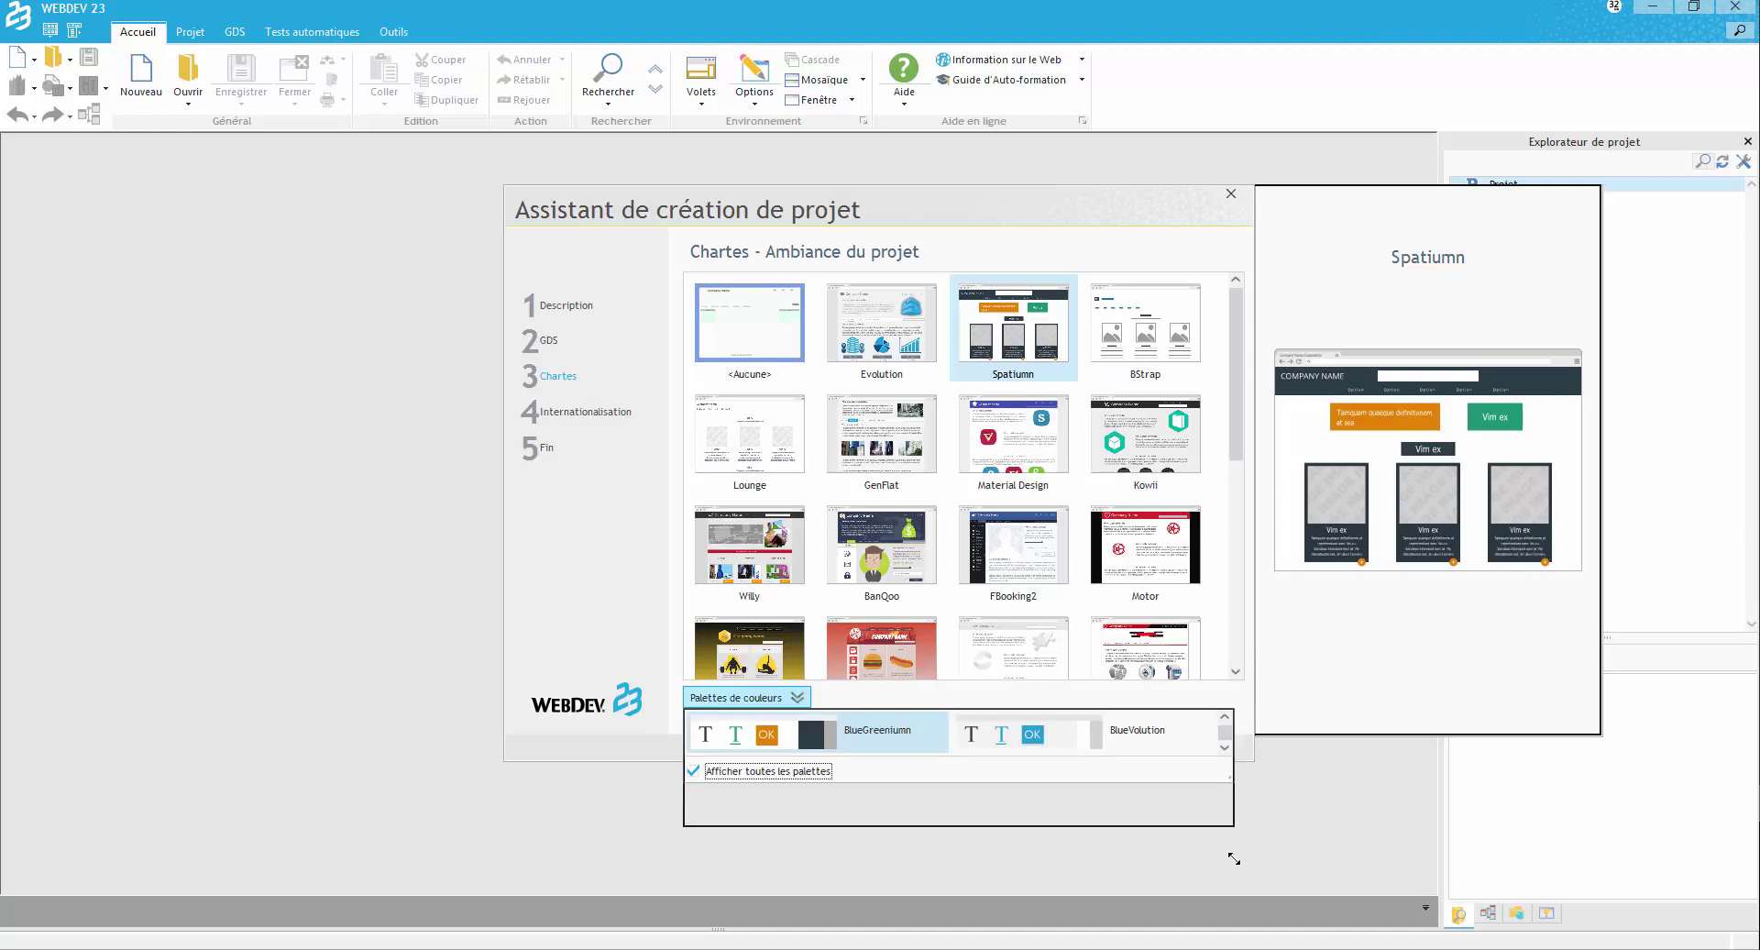
pyautogui.scroll(-2, 1101, 797)
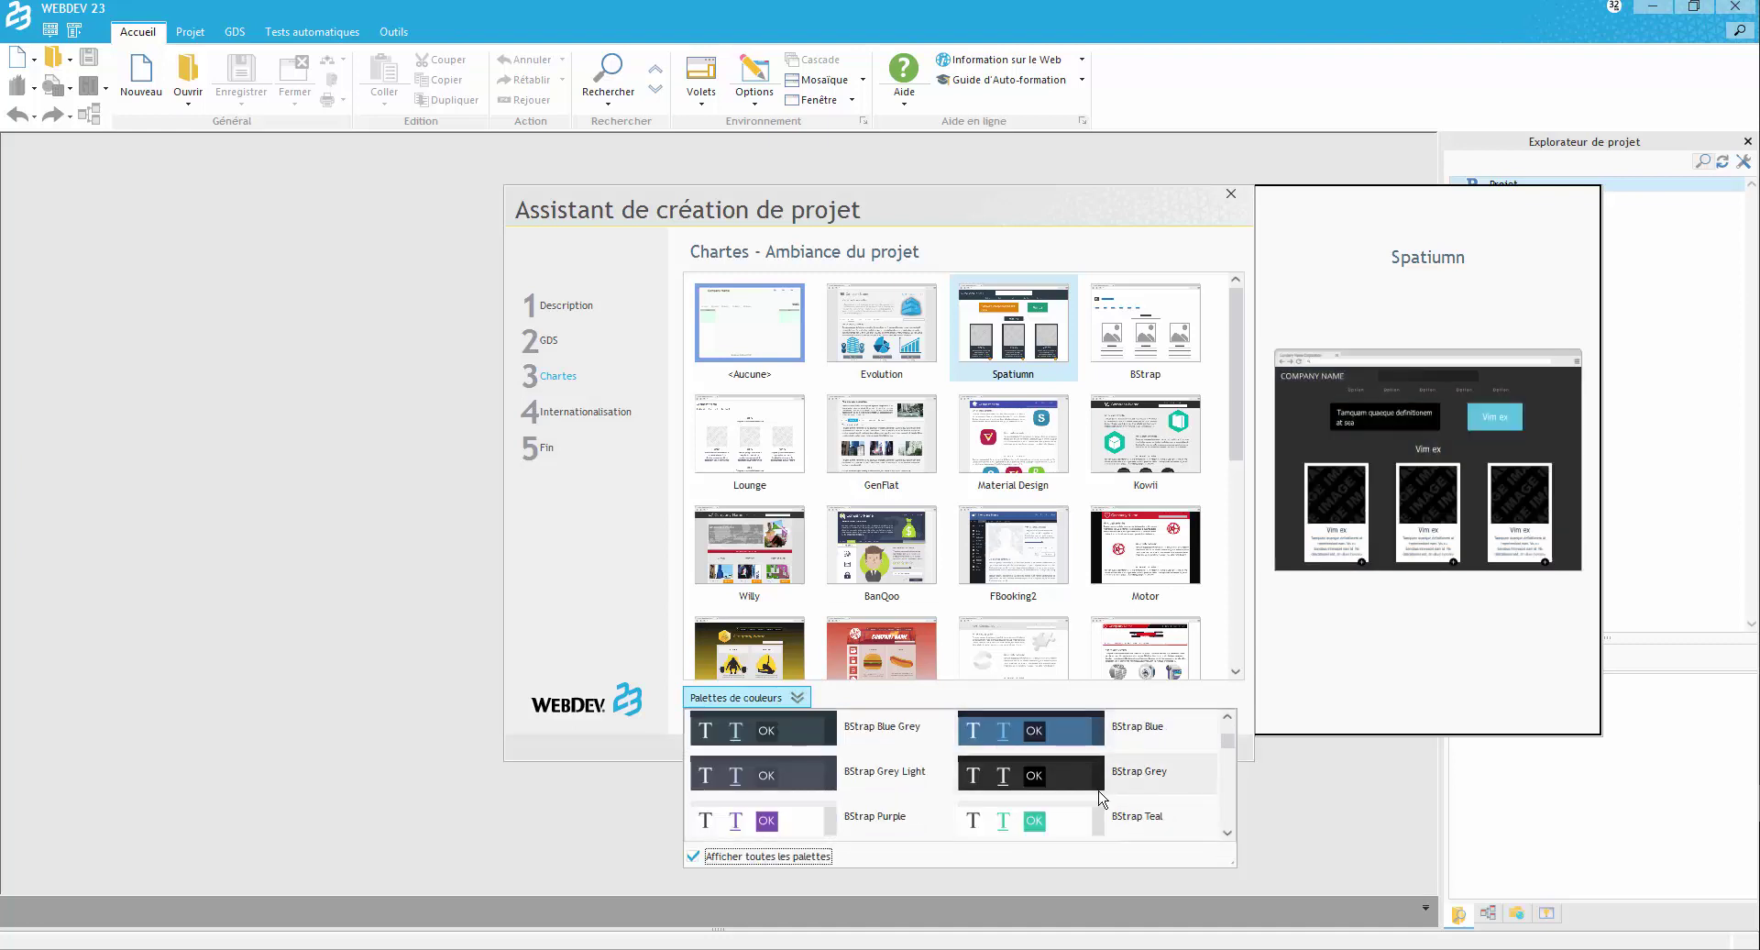
pyautogui.scroll(-5, 1100, 798)
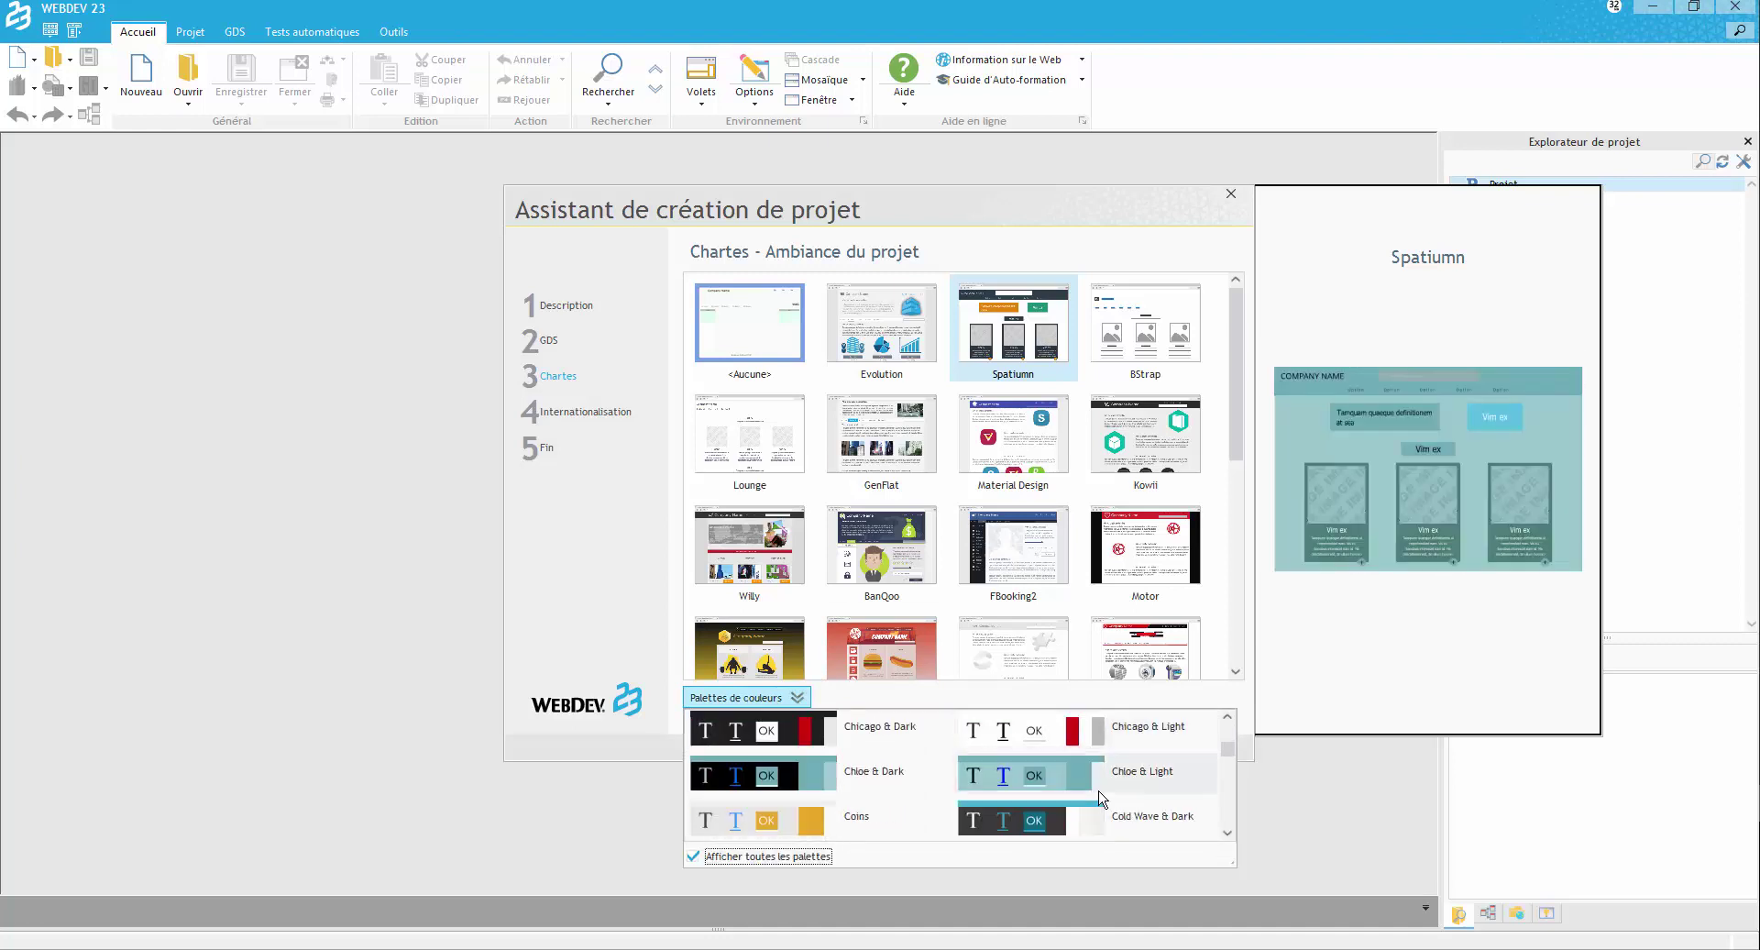
pyautogui.scroll(-1, 1100, 797)
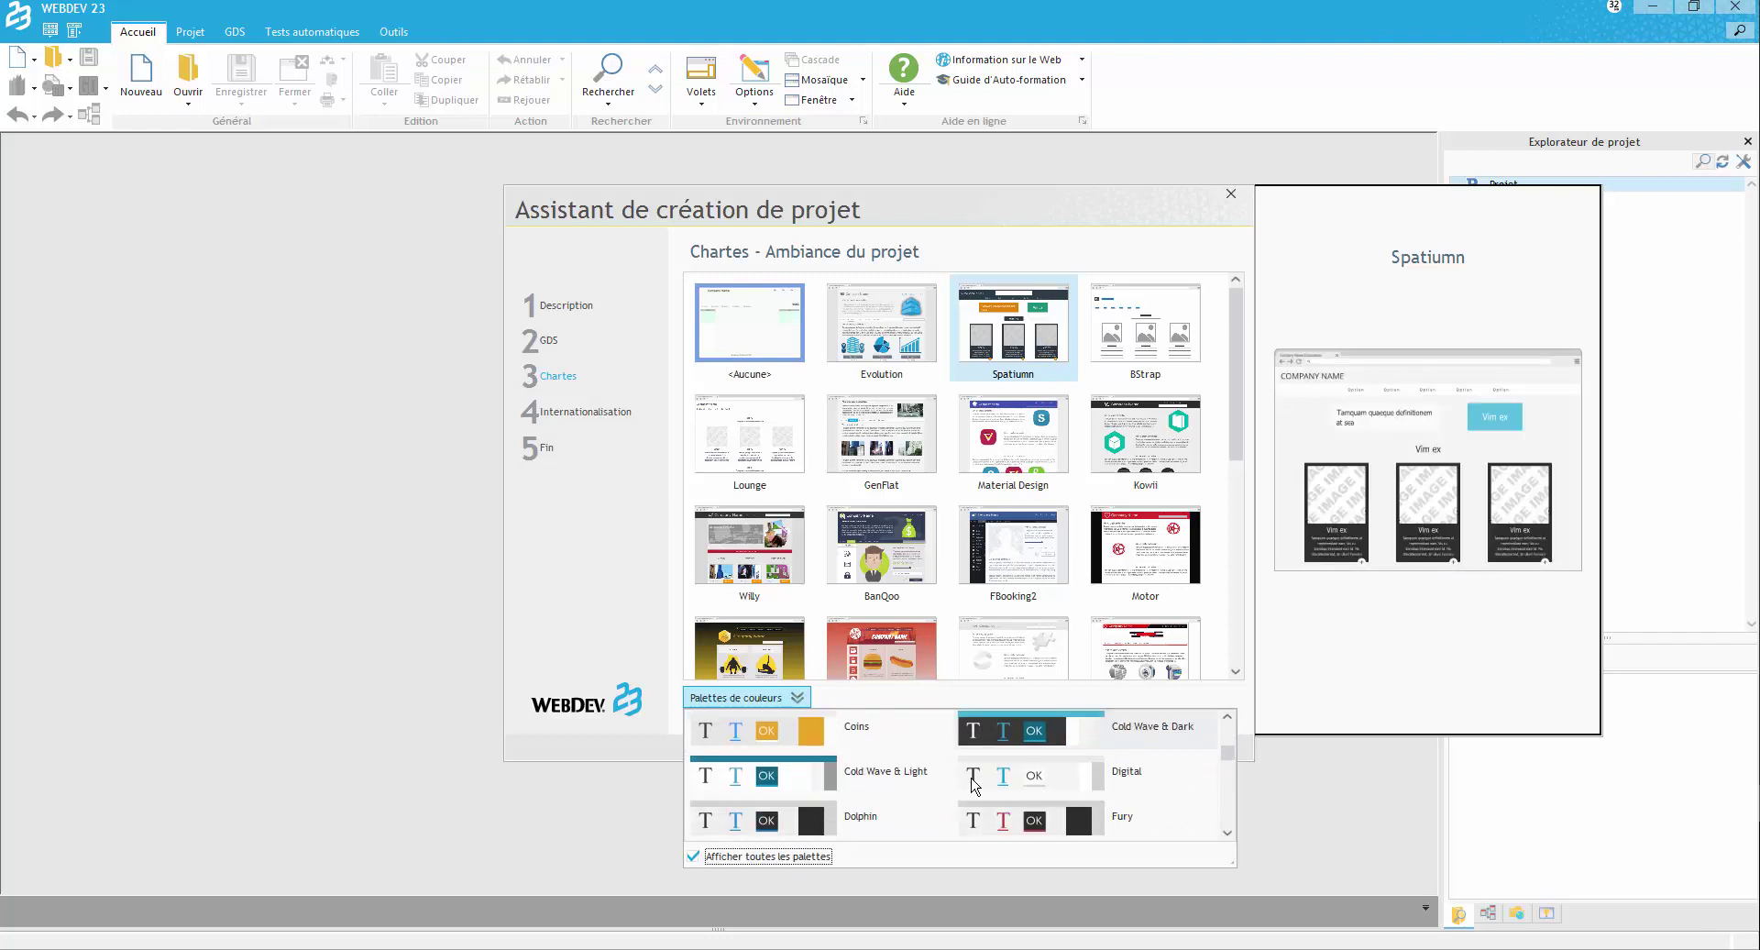
pyautogui.scroll(-2, 971, 785)
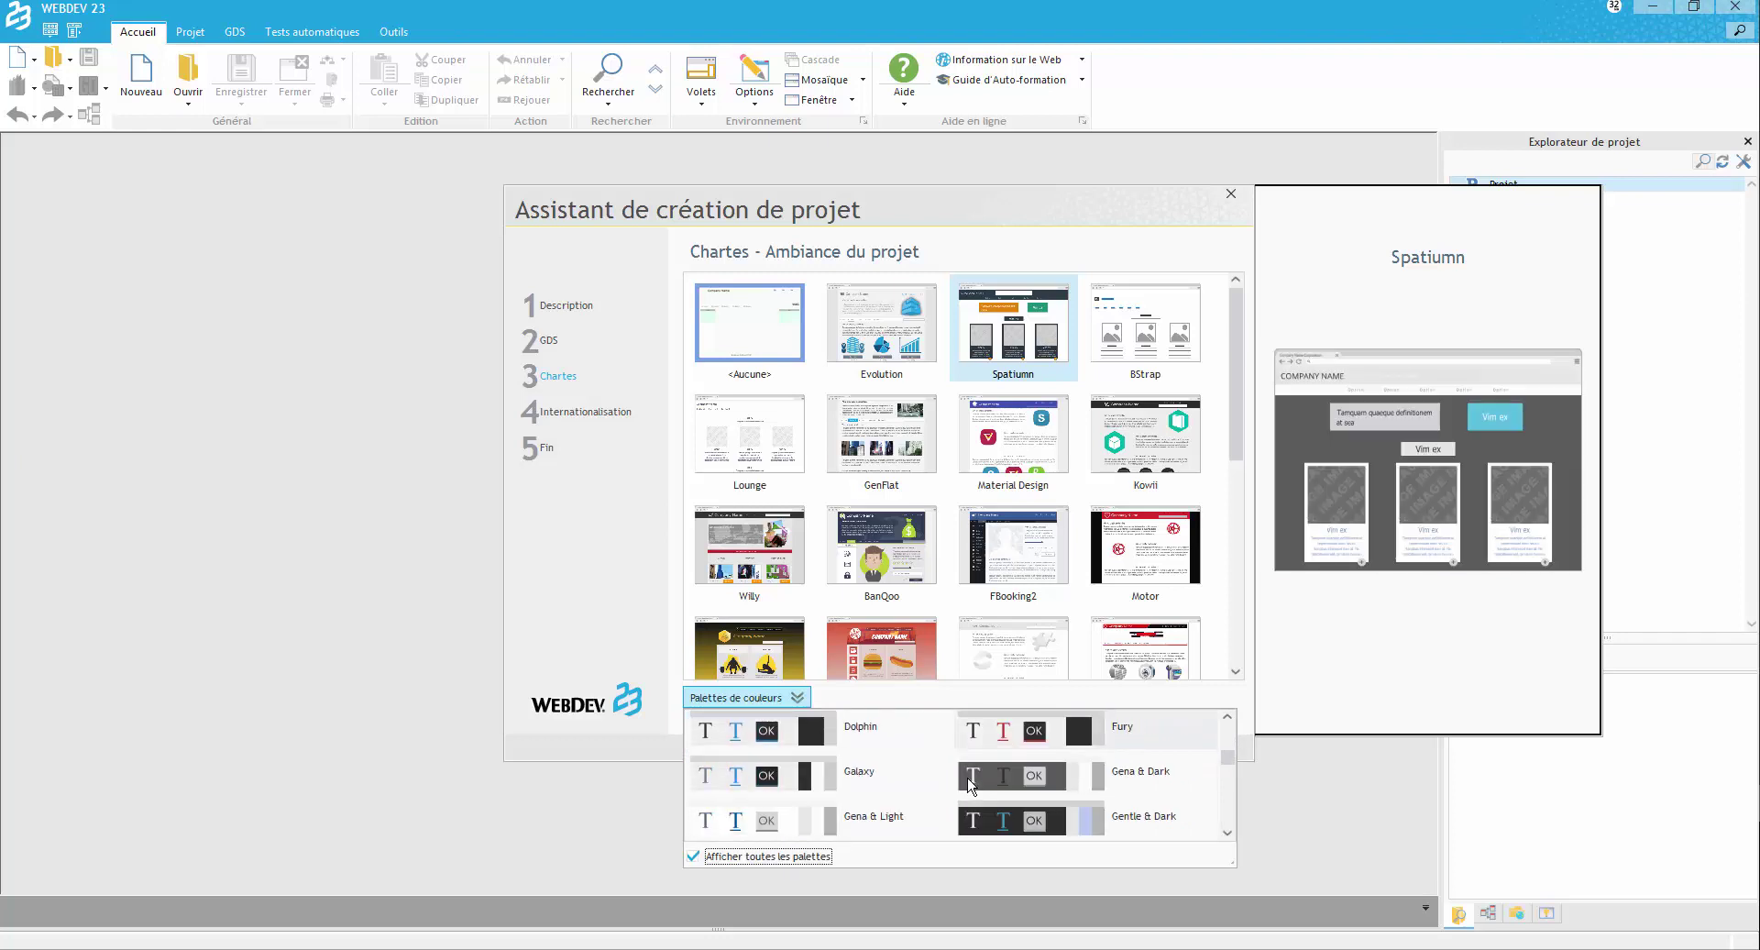
pyautogui.scroll(-2, 971, 784)
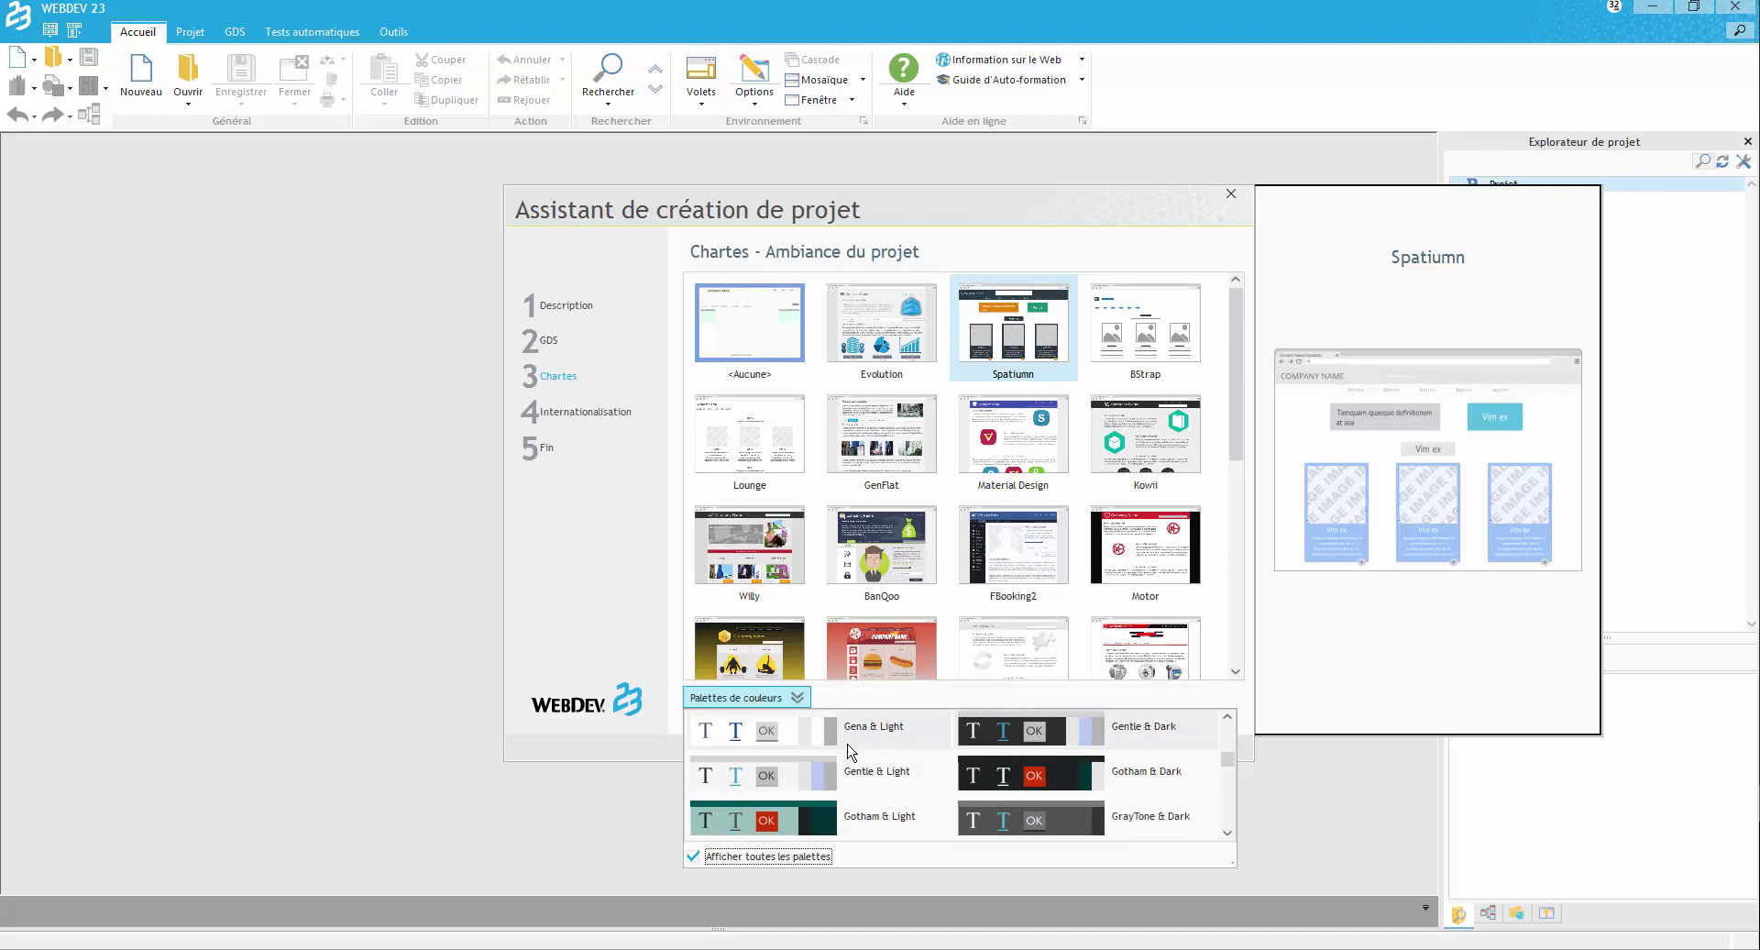
pyautogui.scroll(-2, 928, 814)
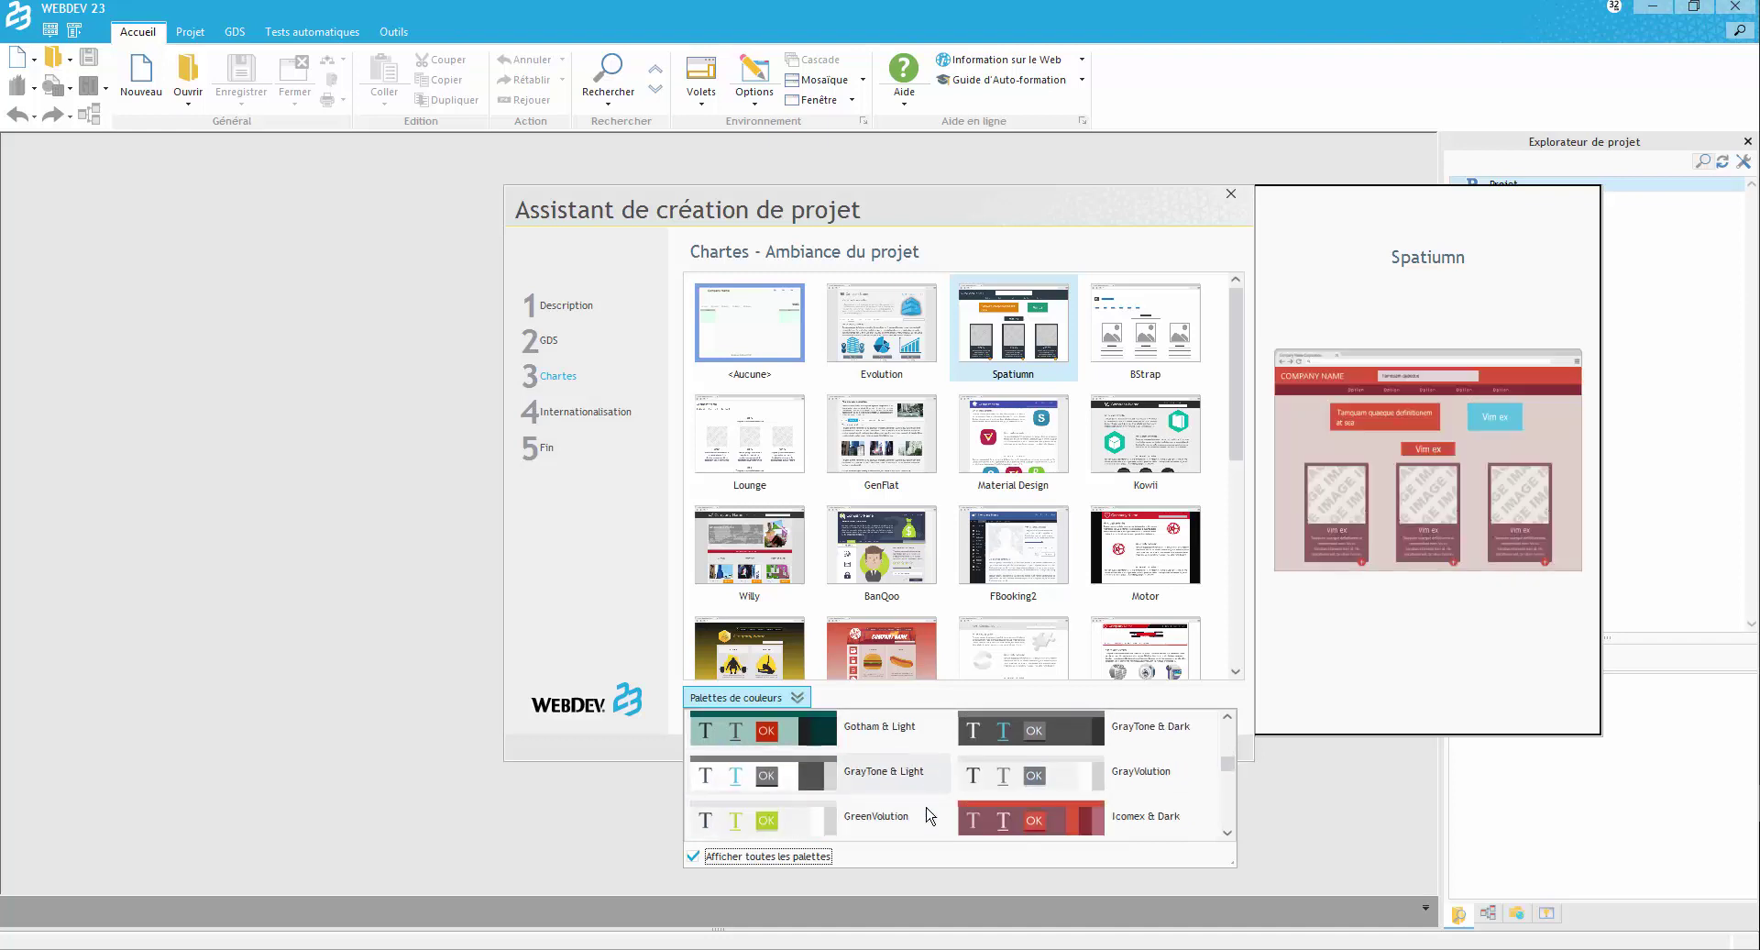
pyautogui.scroll(-3, 928, 815)
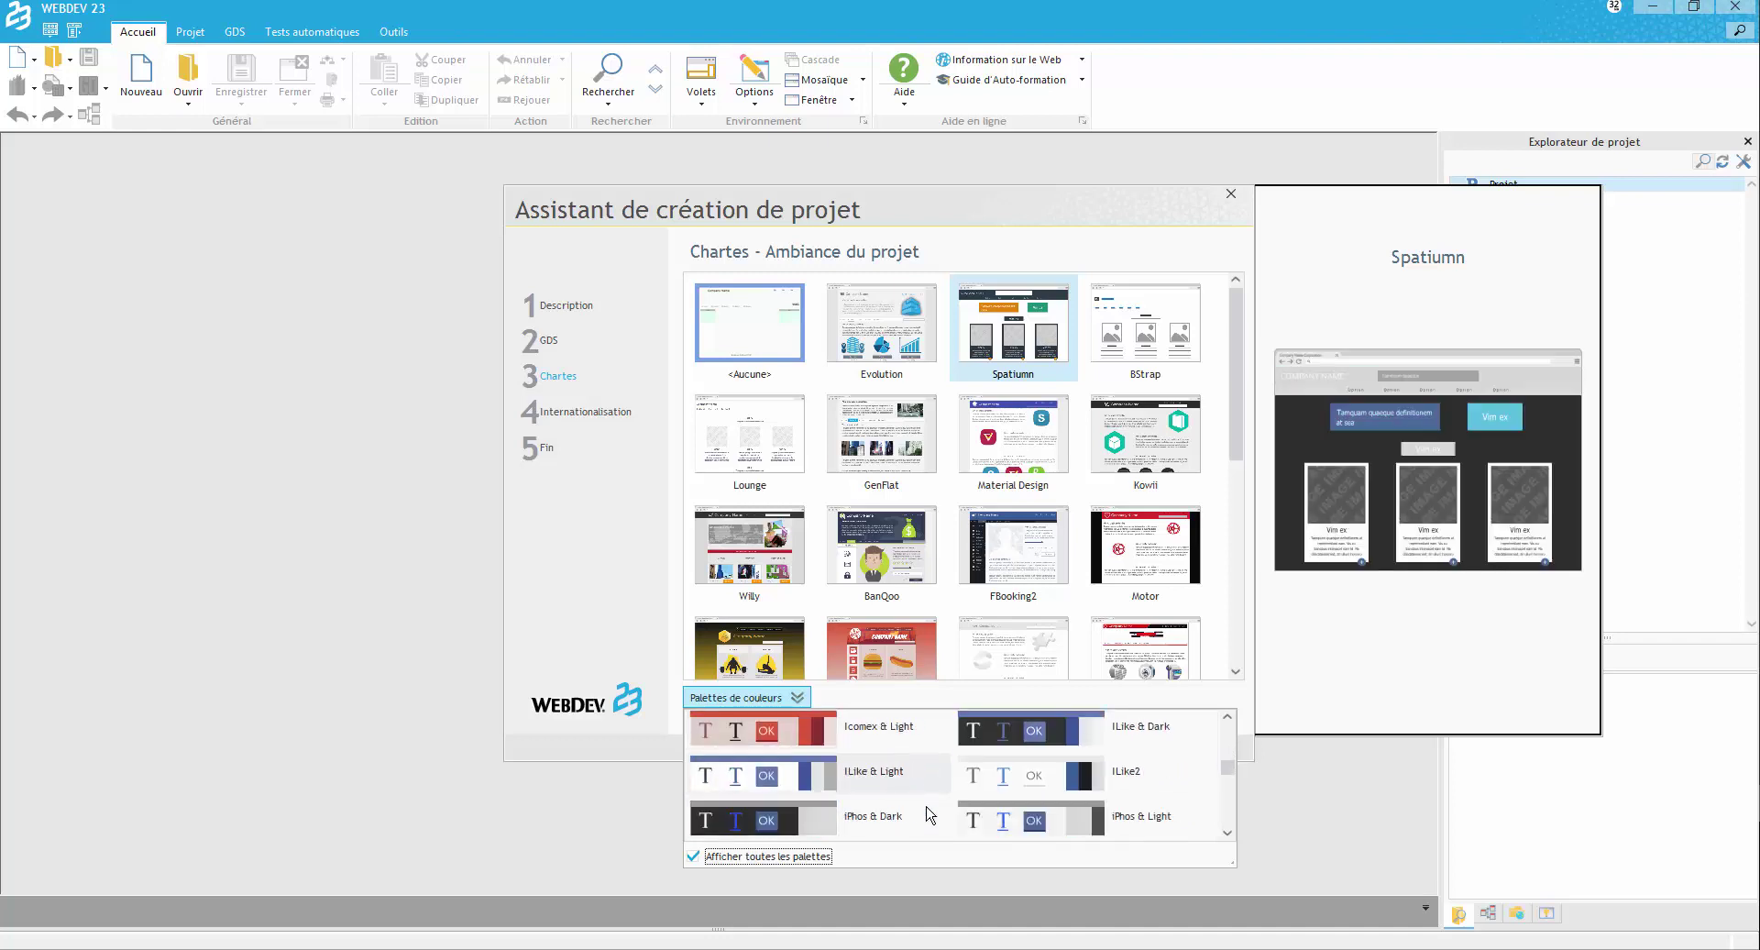
pyautogui.scroll(9, 1027, 778)
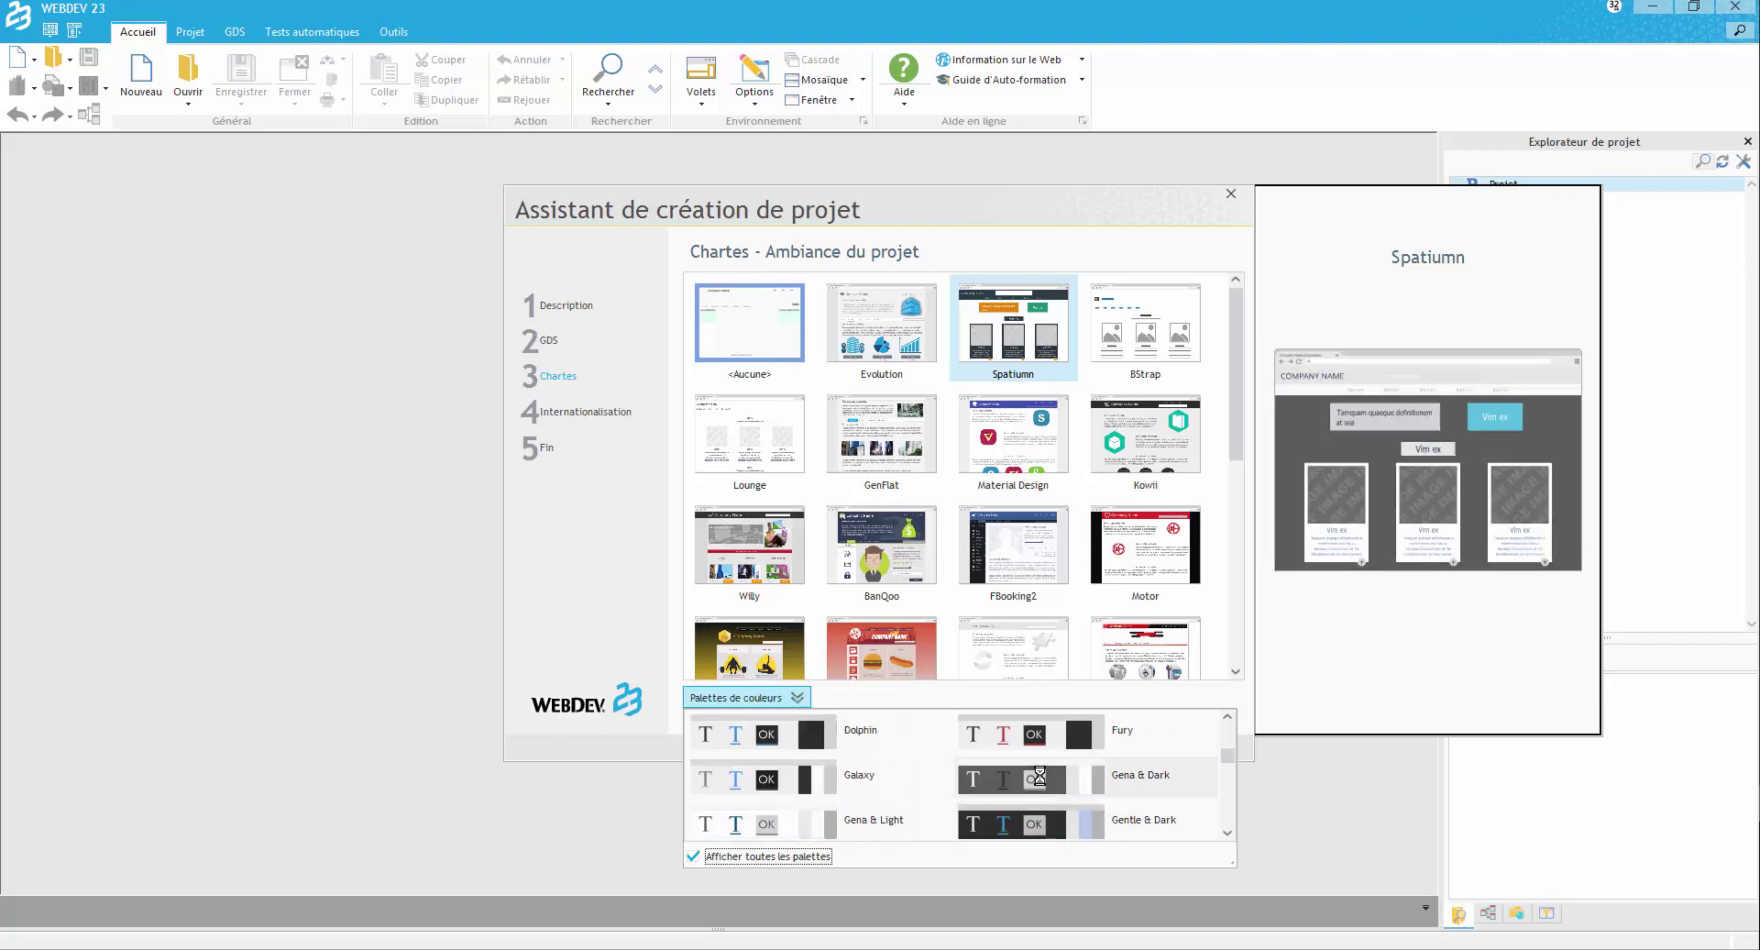
pyautogui.click(1023, 735)
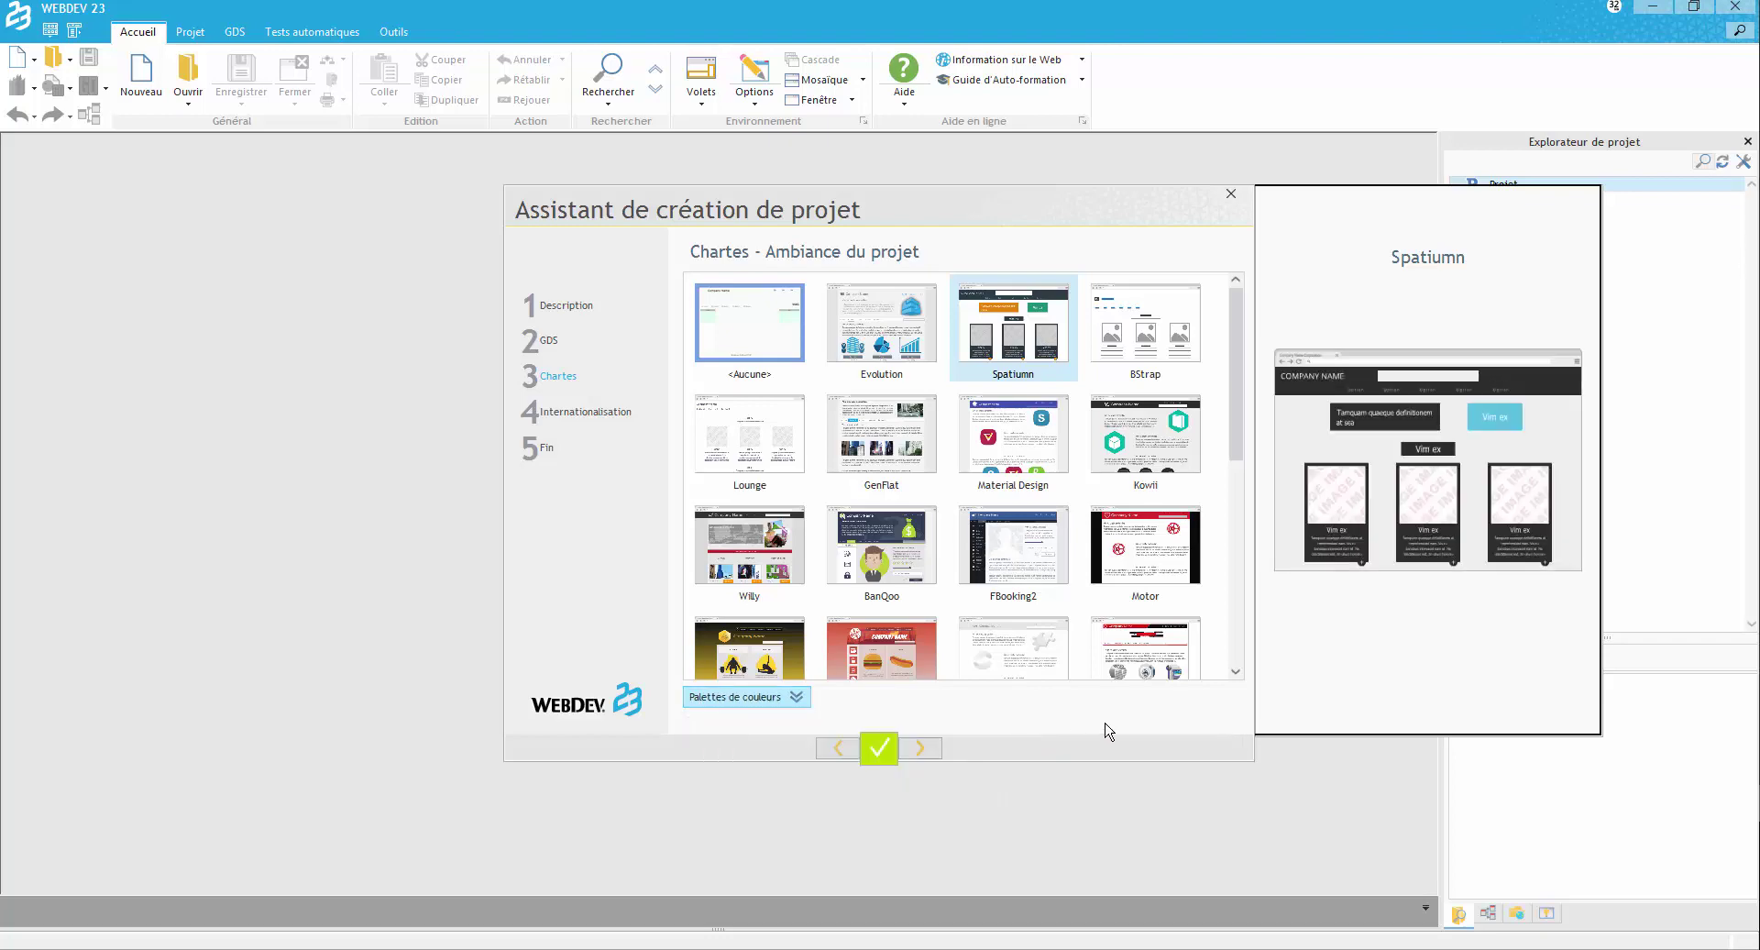
# Accept the project theme, keep Français as the only language and opt to create a new database.
pyautogui.click(916, 749)
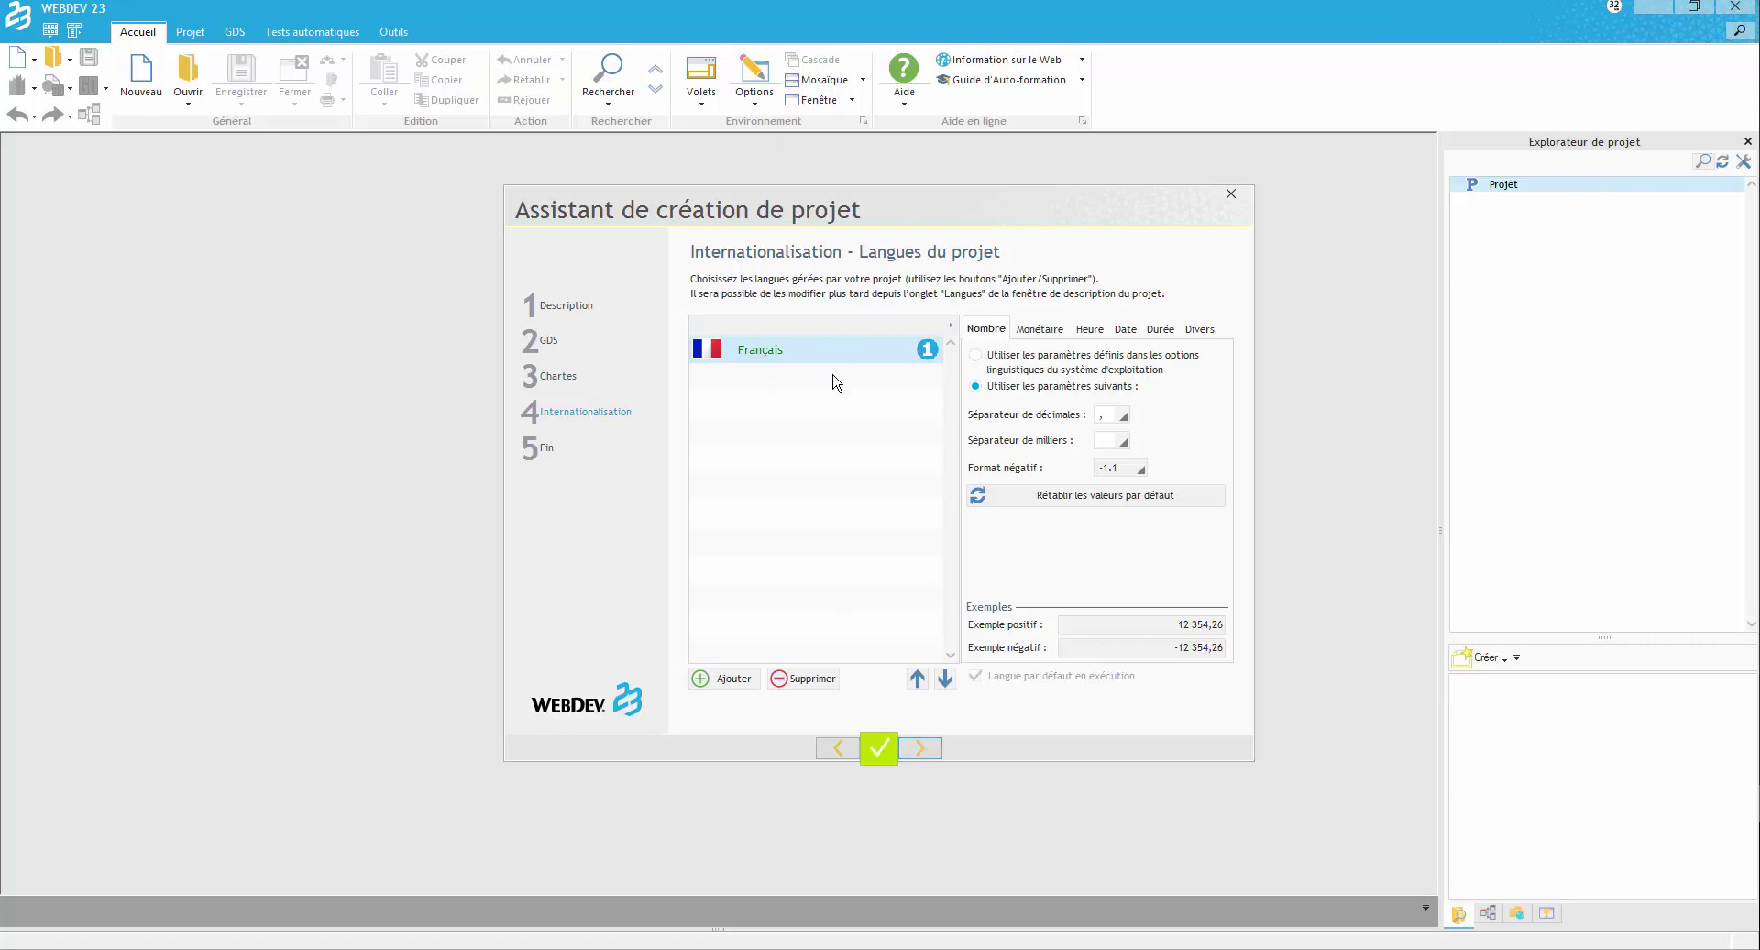
pyautogui.click(927, 750)
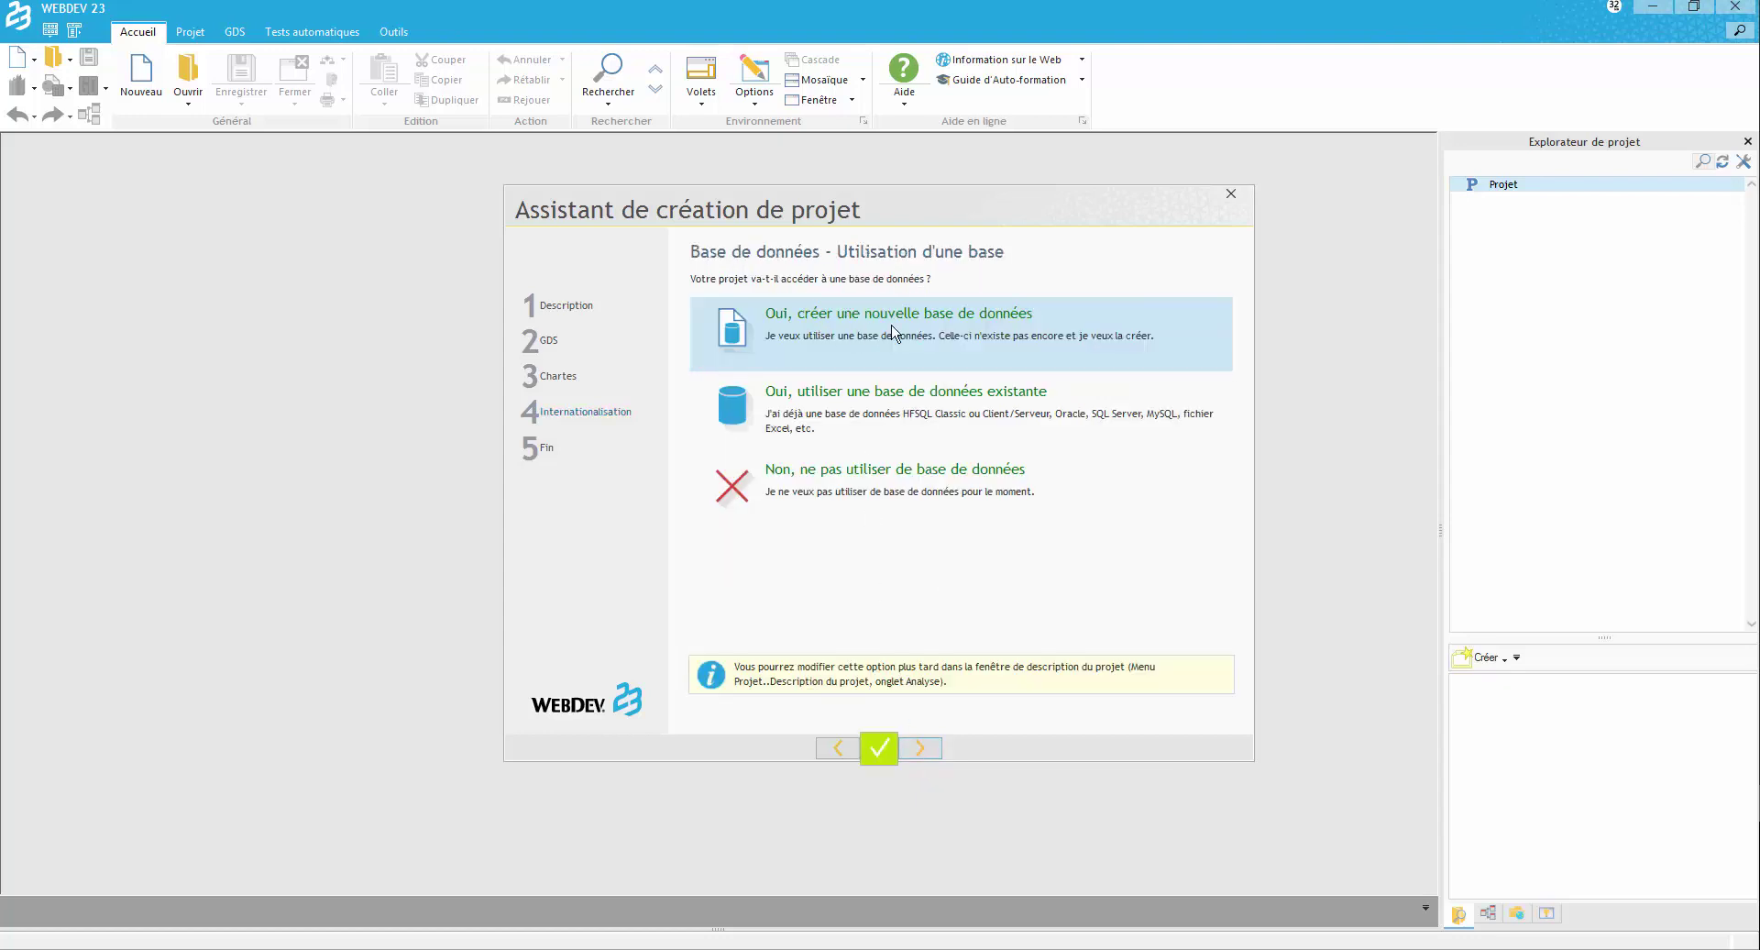
pyautogui.click(923, 750)
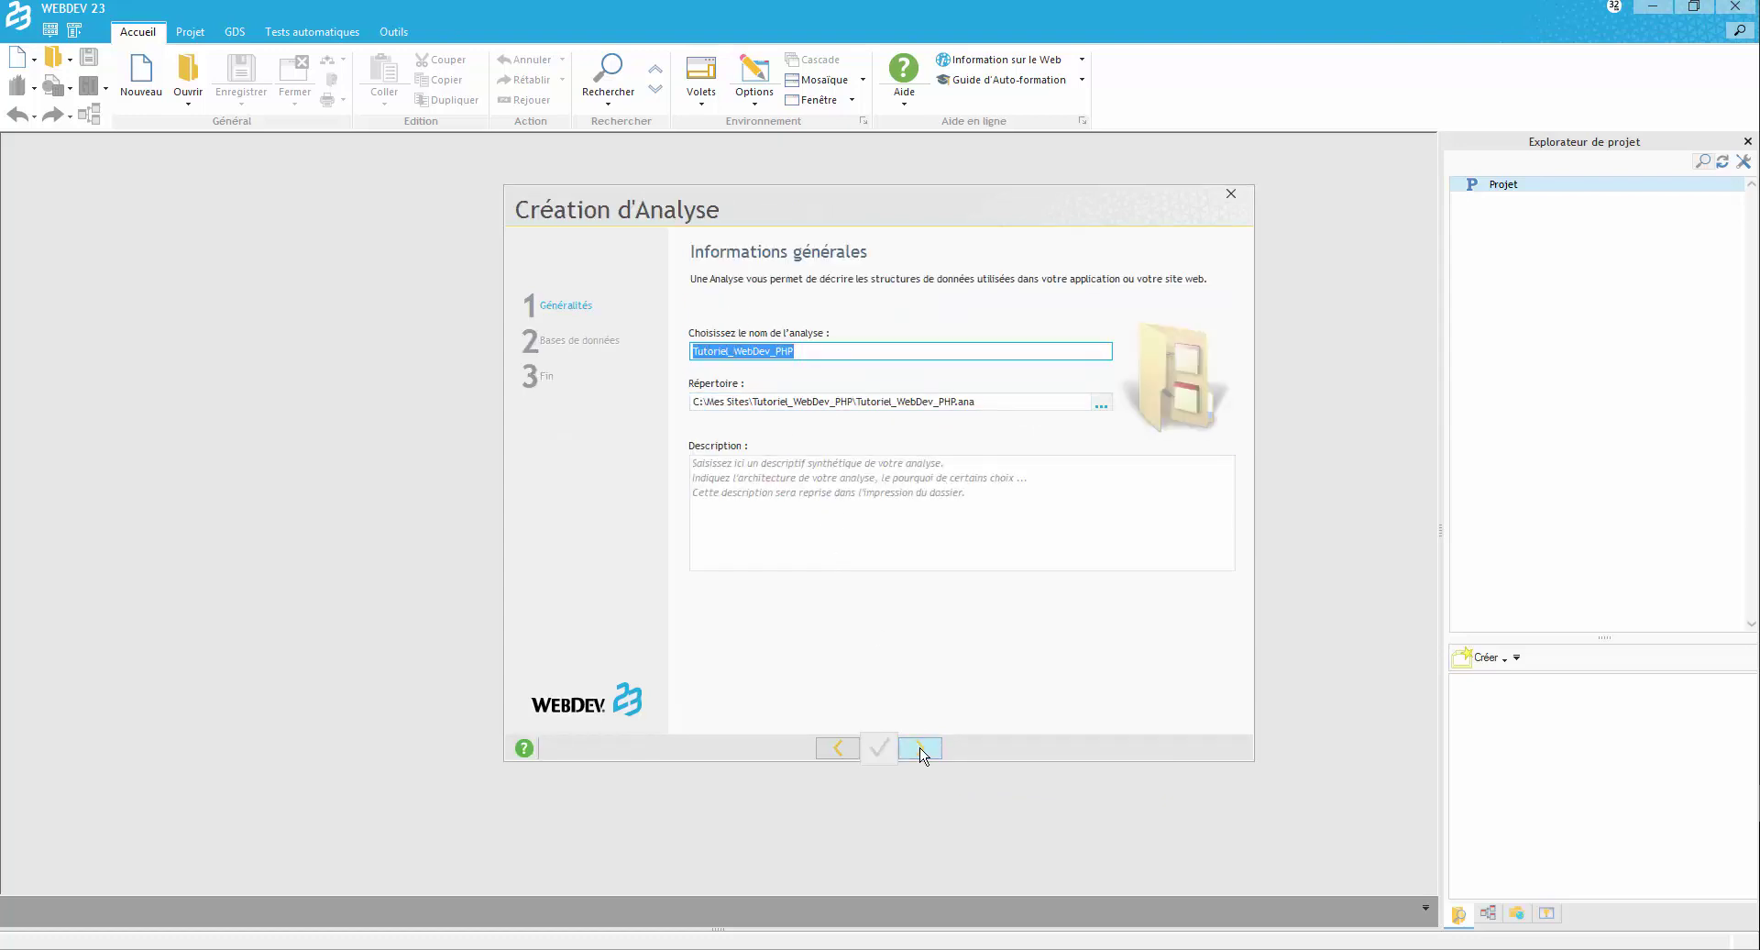
# Create the Tutoriel_WebDev_PHP analysis with the HFSQL Classic database type and dismiss the data file creation wizard.
pyautogui.click(923, 750)
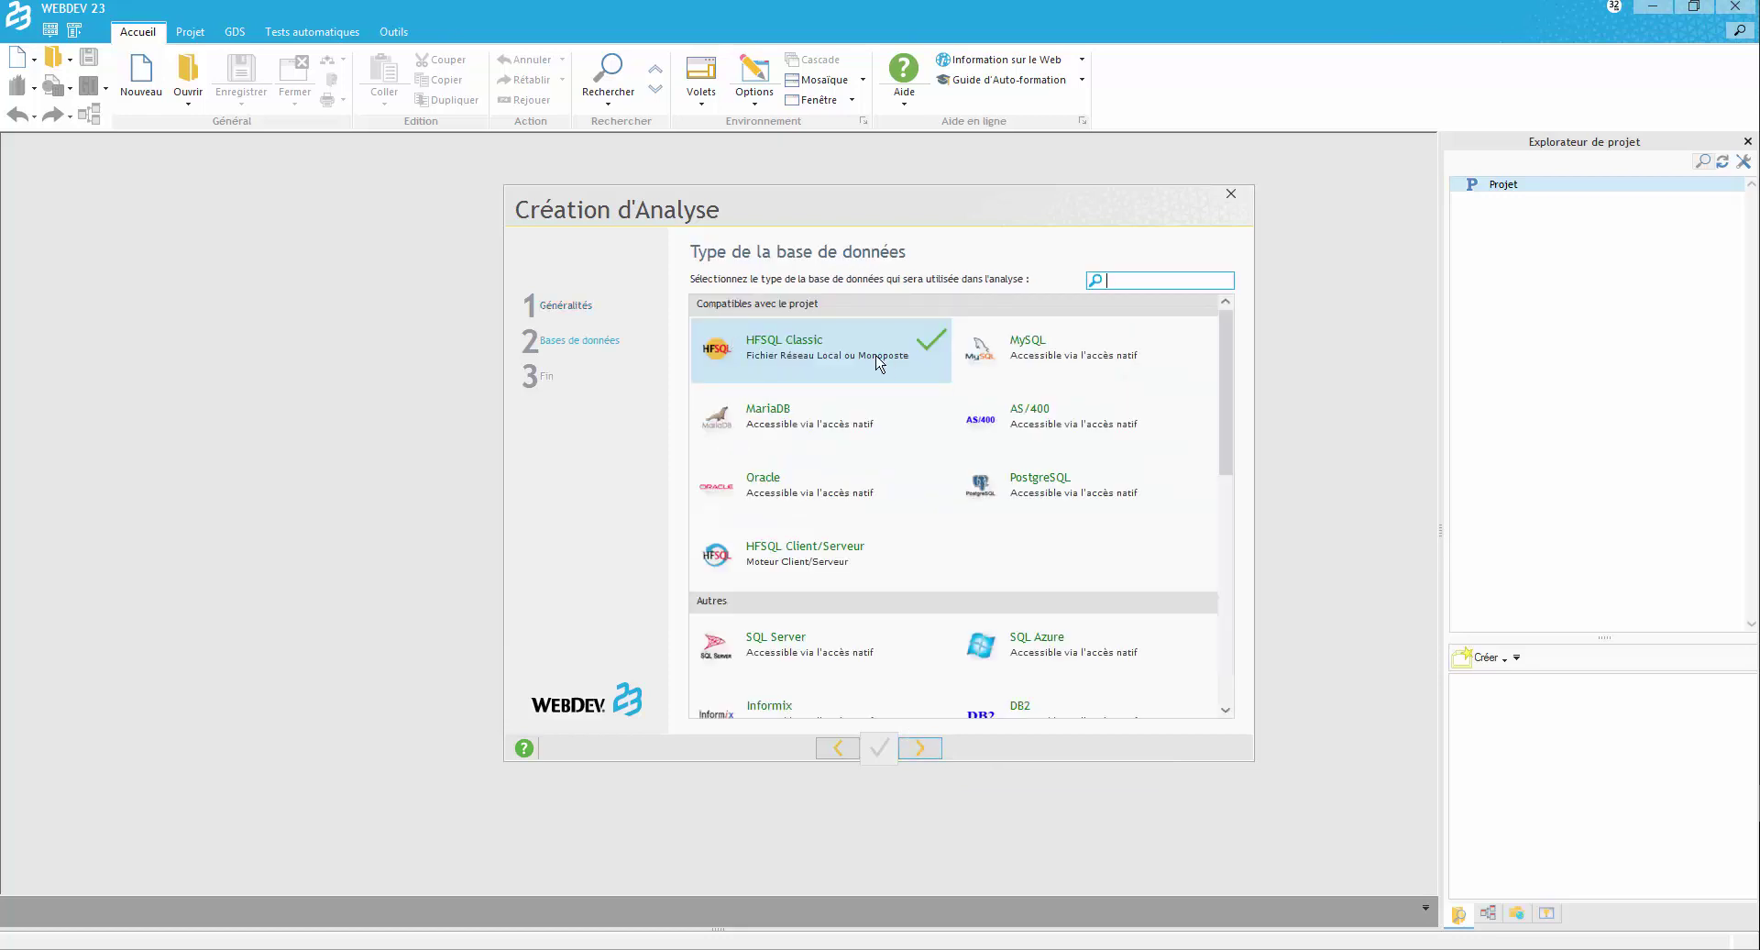
pyautogui.click(922, 750)
pyautogui.click(926, 751)
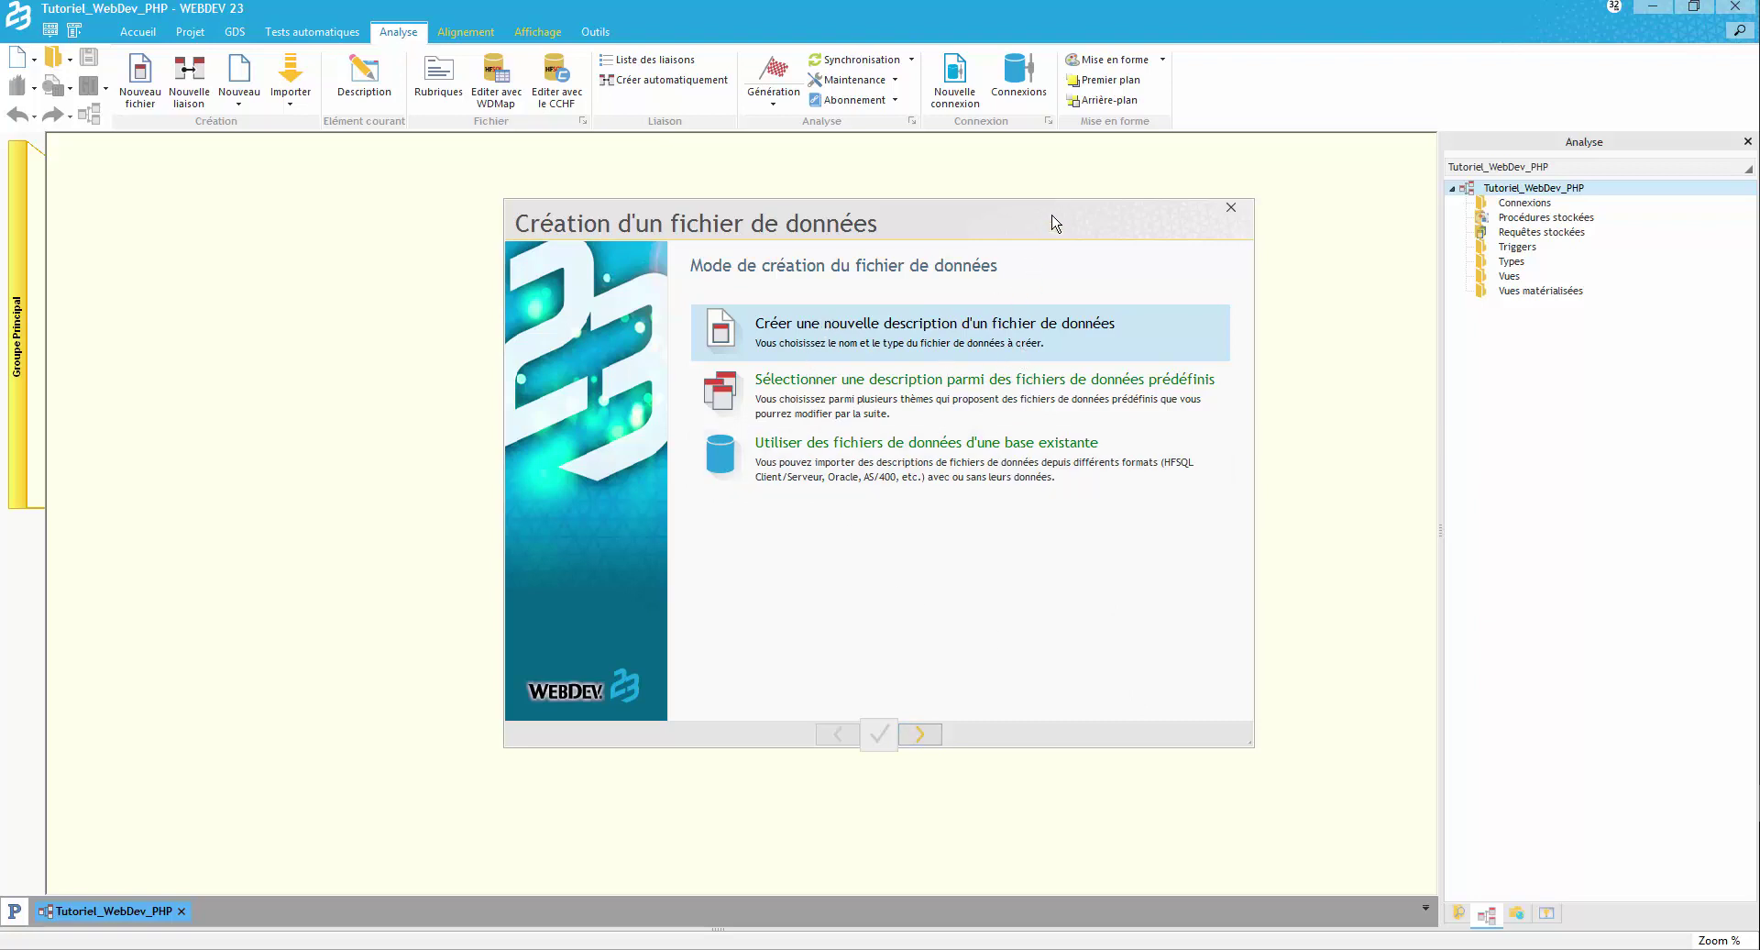
pyautogui.moveTo(1052, 223); pyautogui.dragTo(1030, 232)
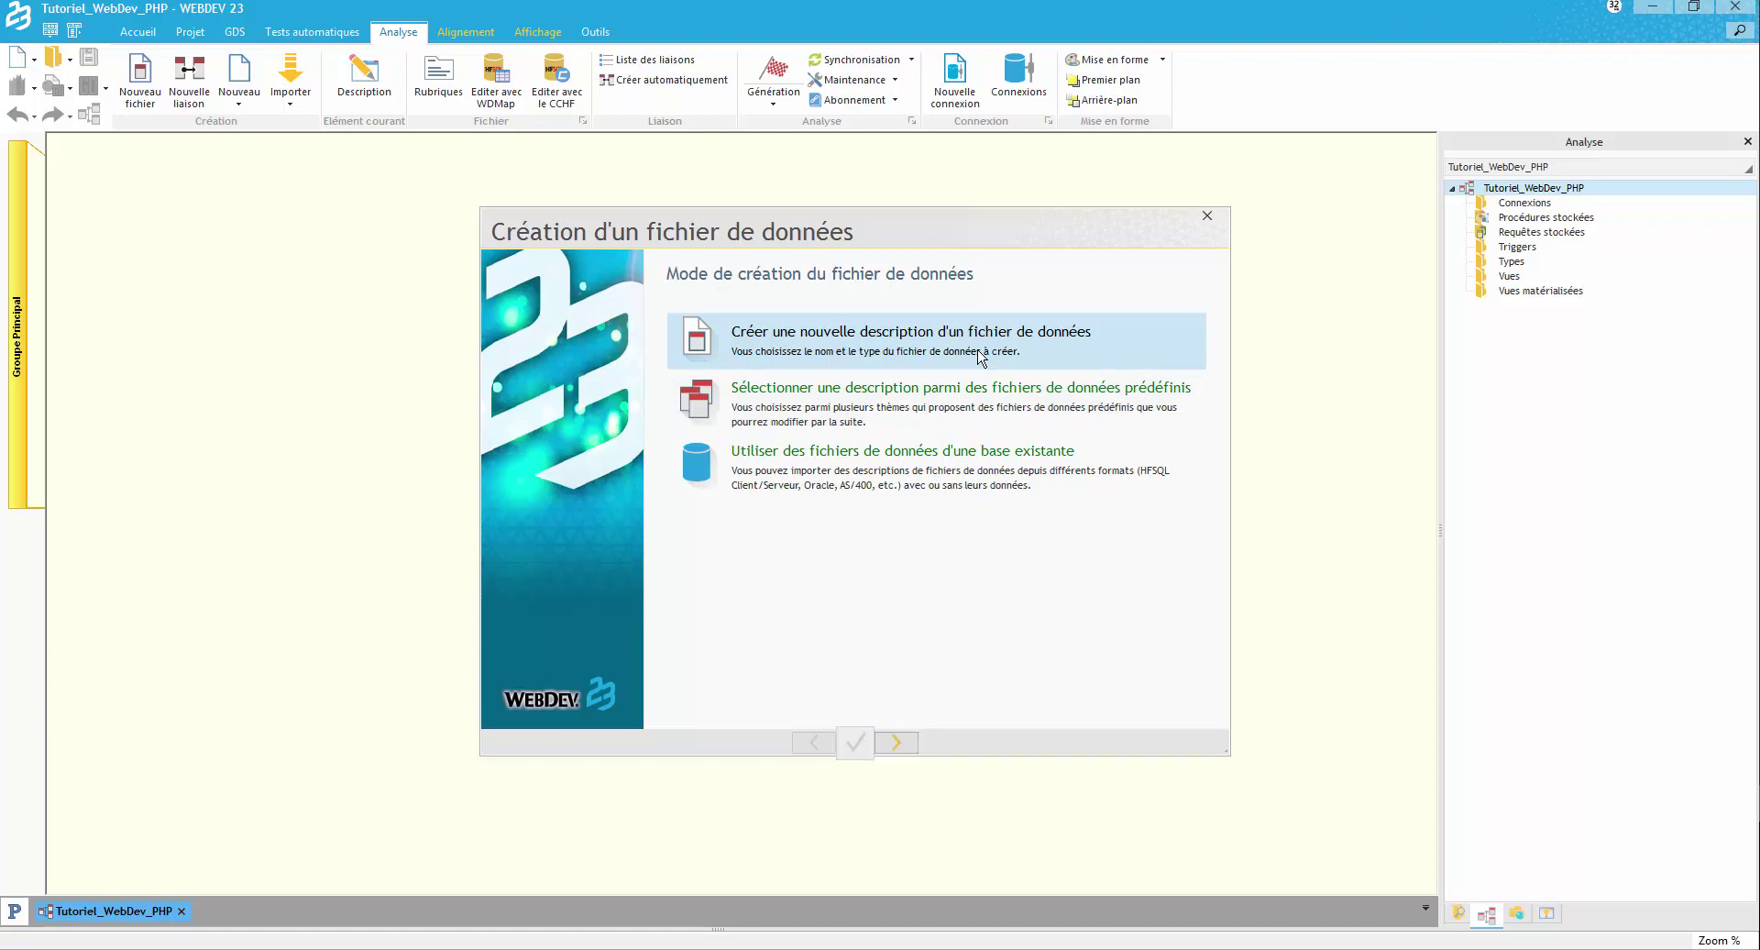
pyautogui.click(1208, 218)
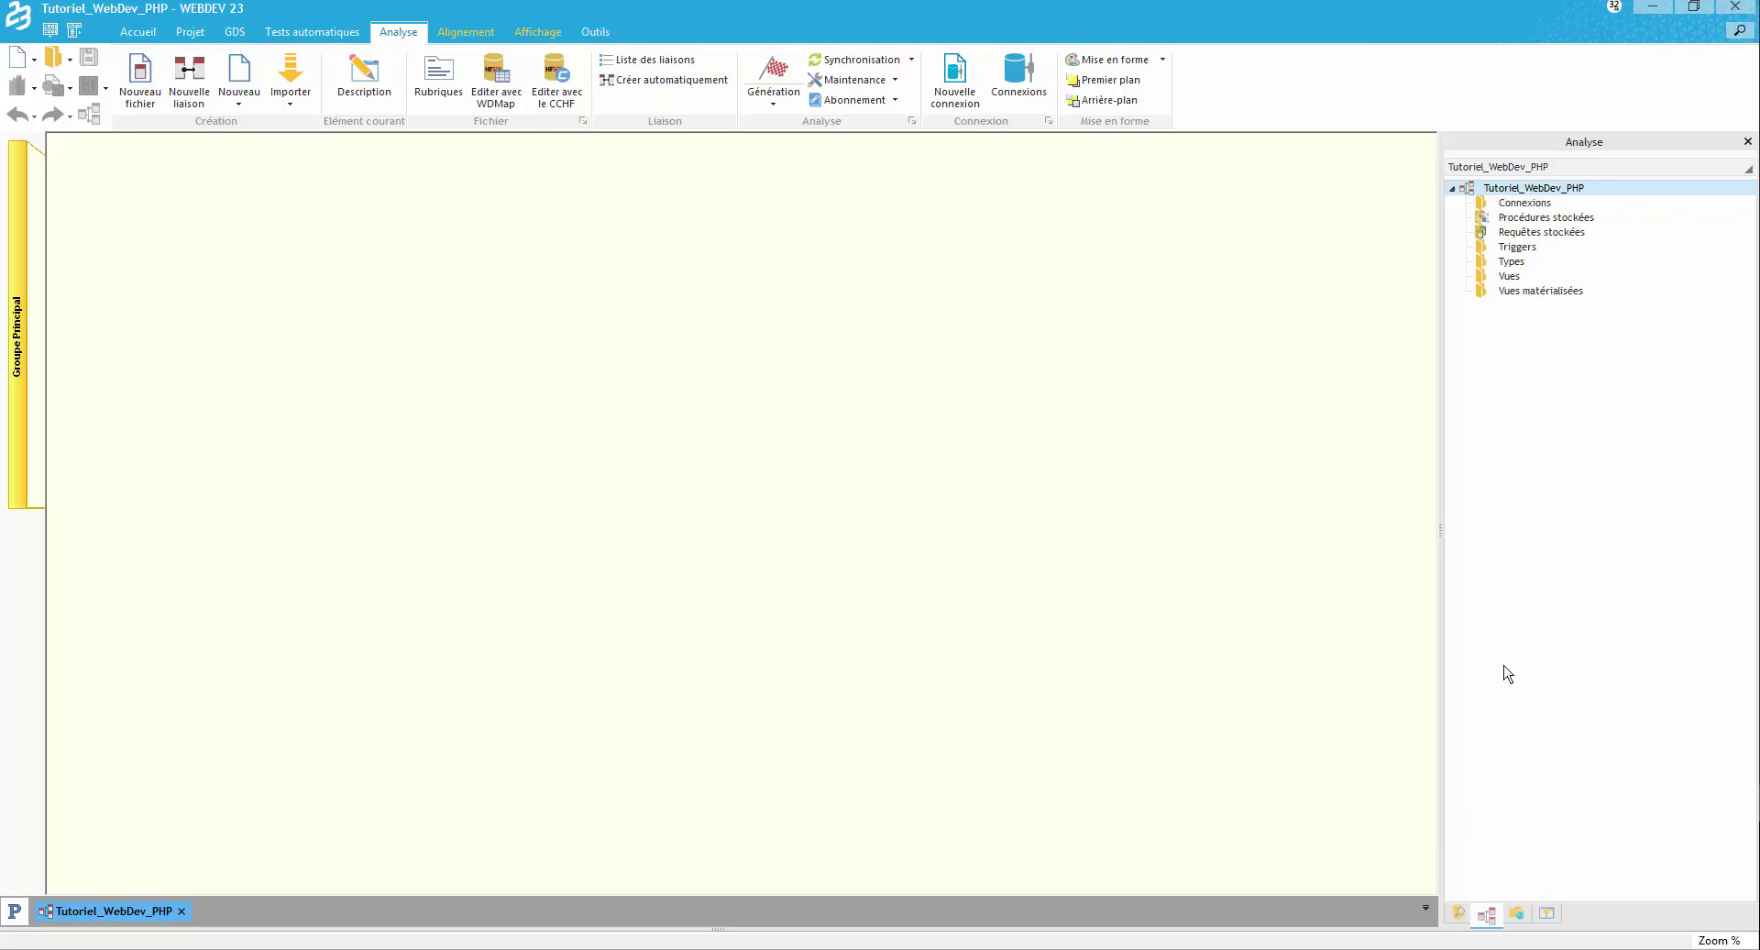
# Create a blank page with the Mise en page simple layout and save it with the title Accueil.
pyautogui.hotkey('ctrl', 'n')
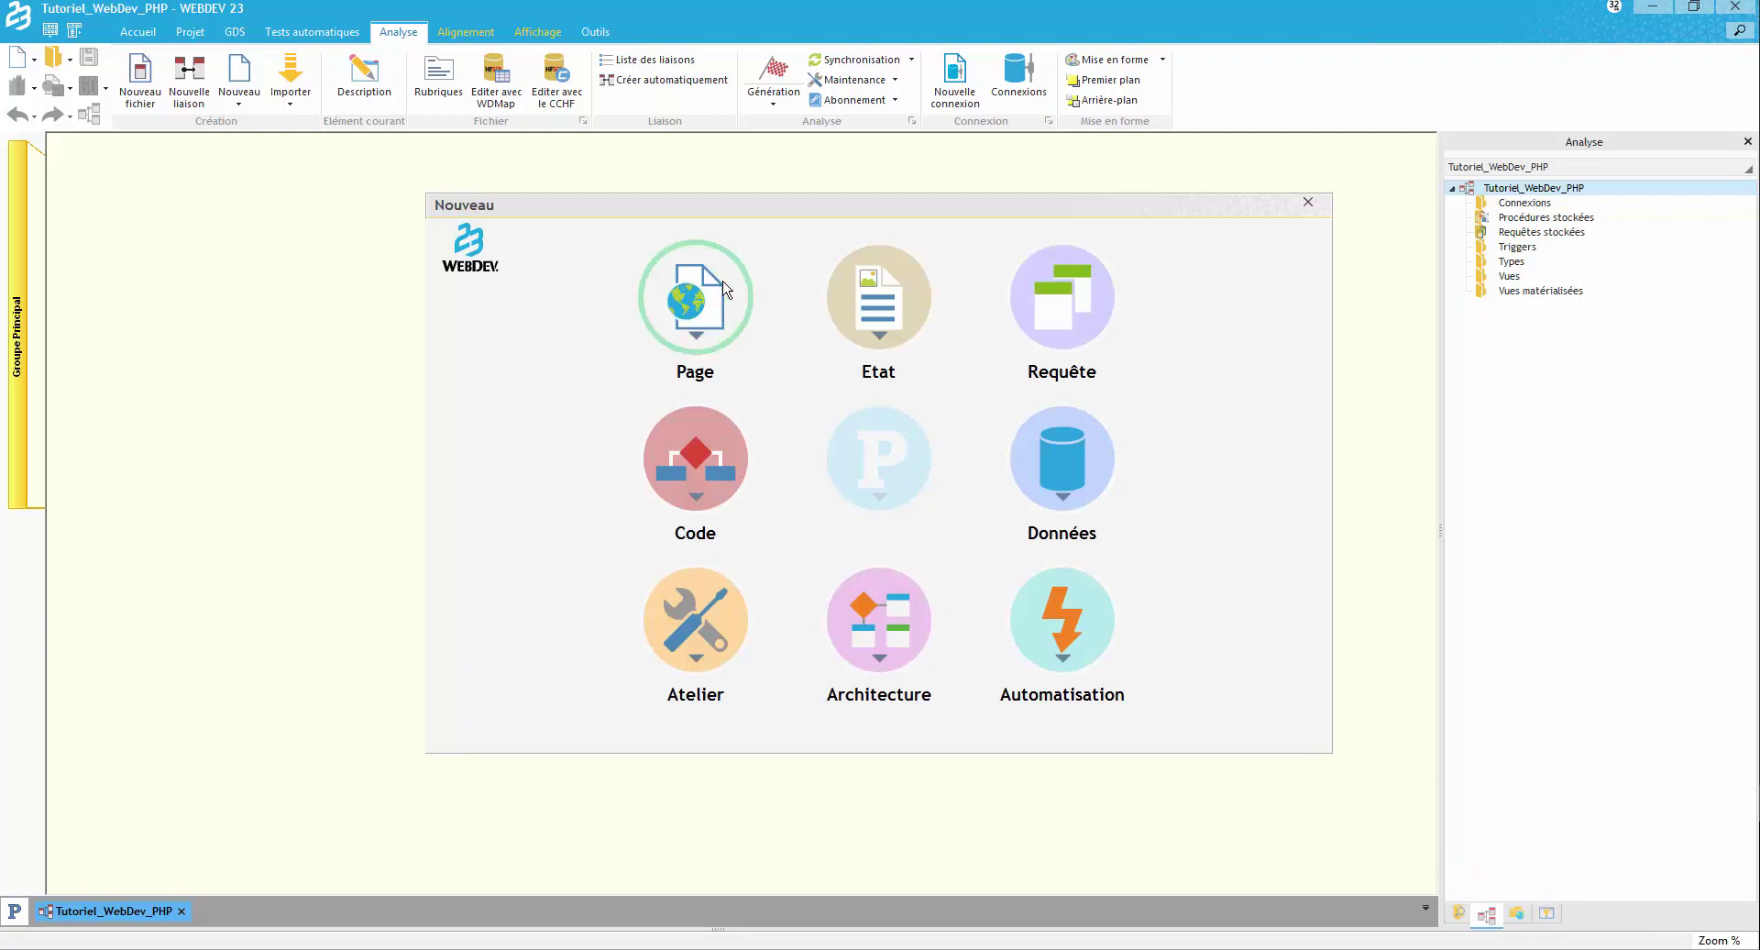
pyautogui.click(703, 298)
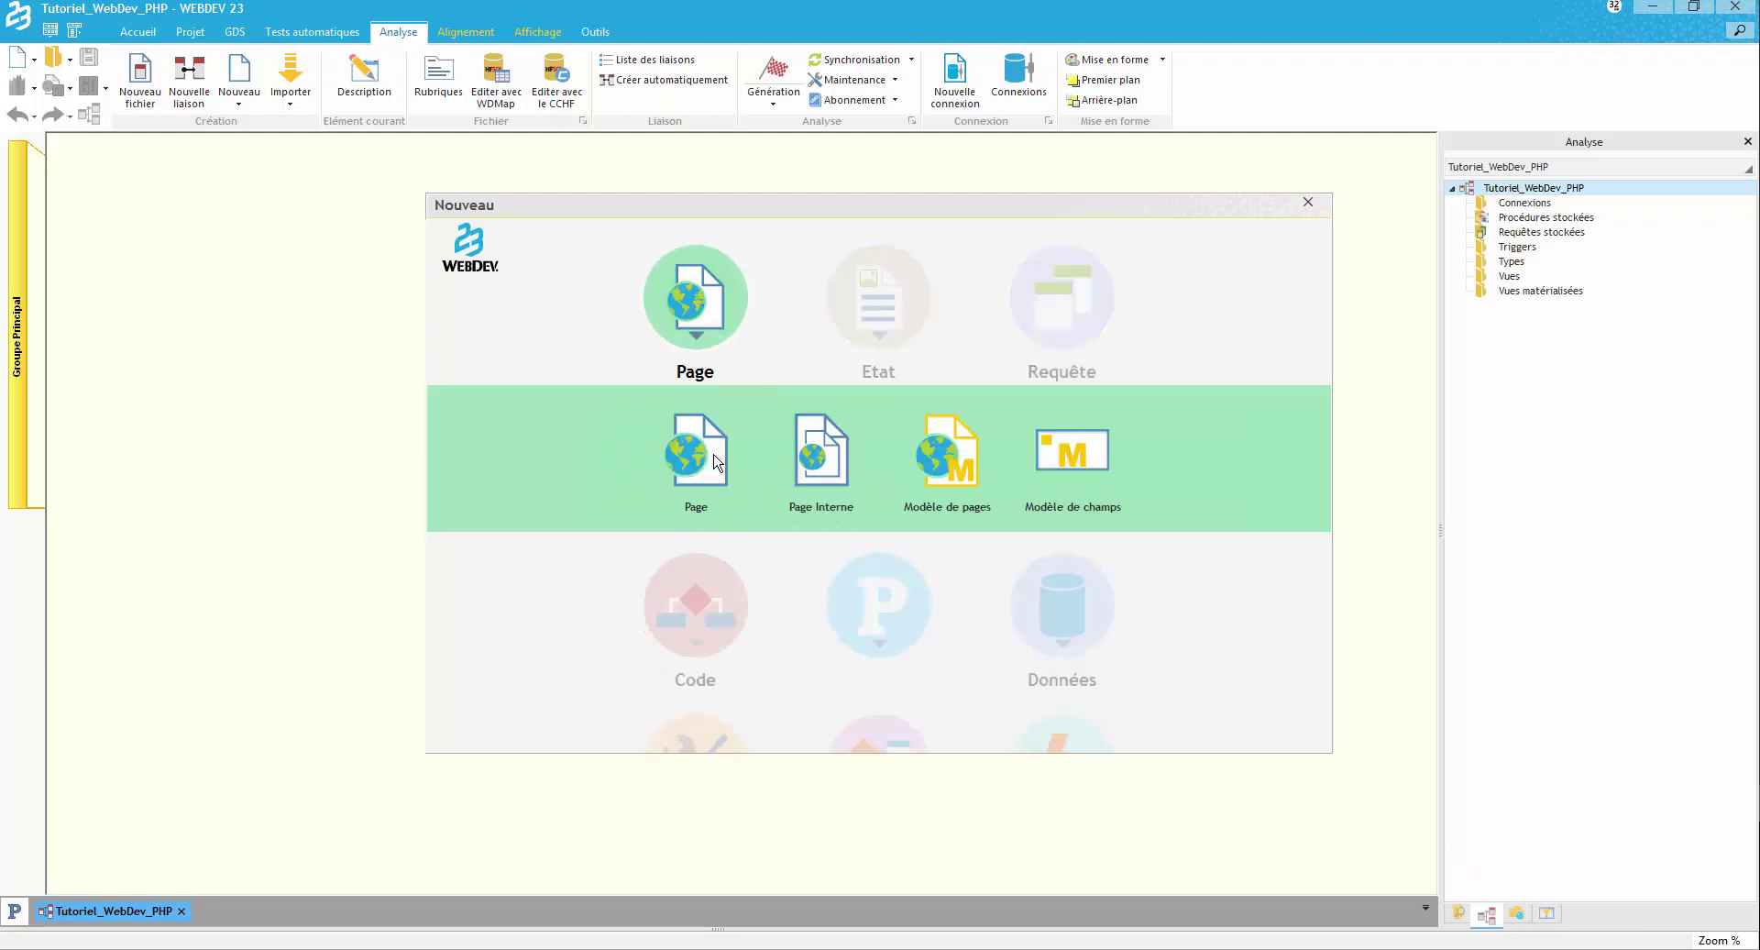
pyautogui.click(710, 463)
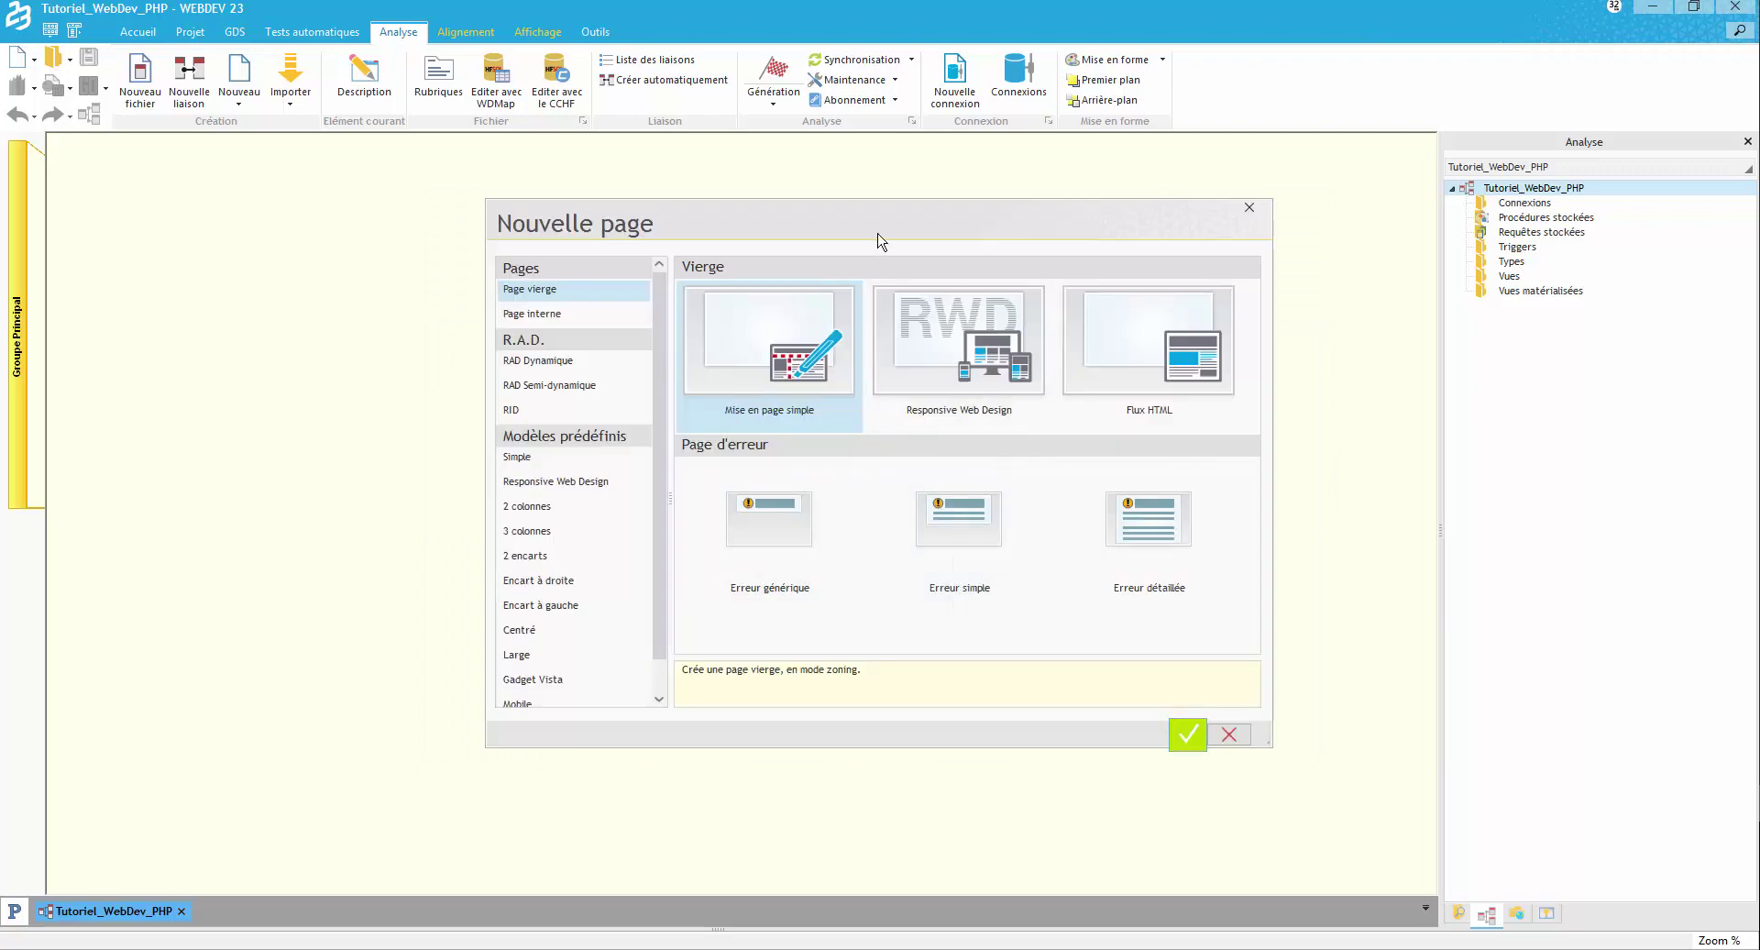
pyautogui.moveTo(872, 223); pyautogui.dragTo(880, 261)
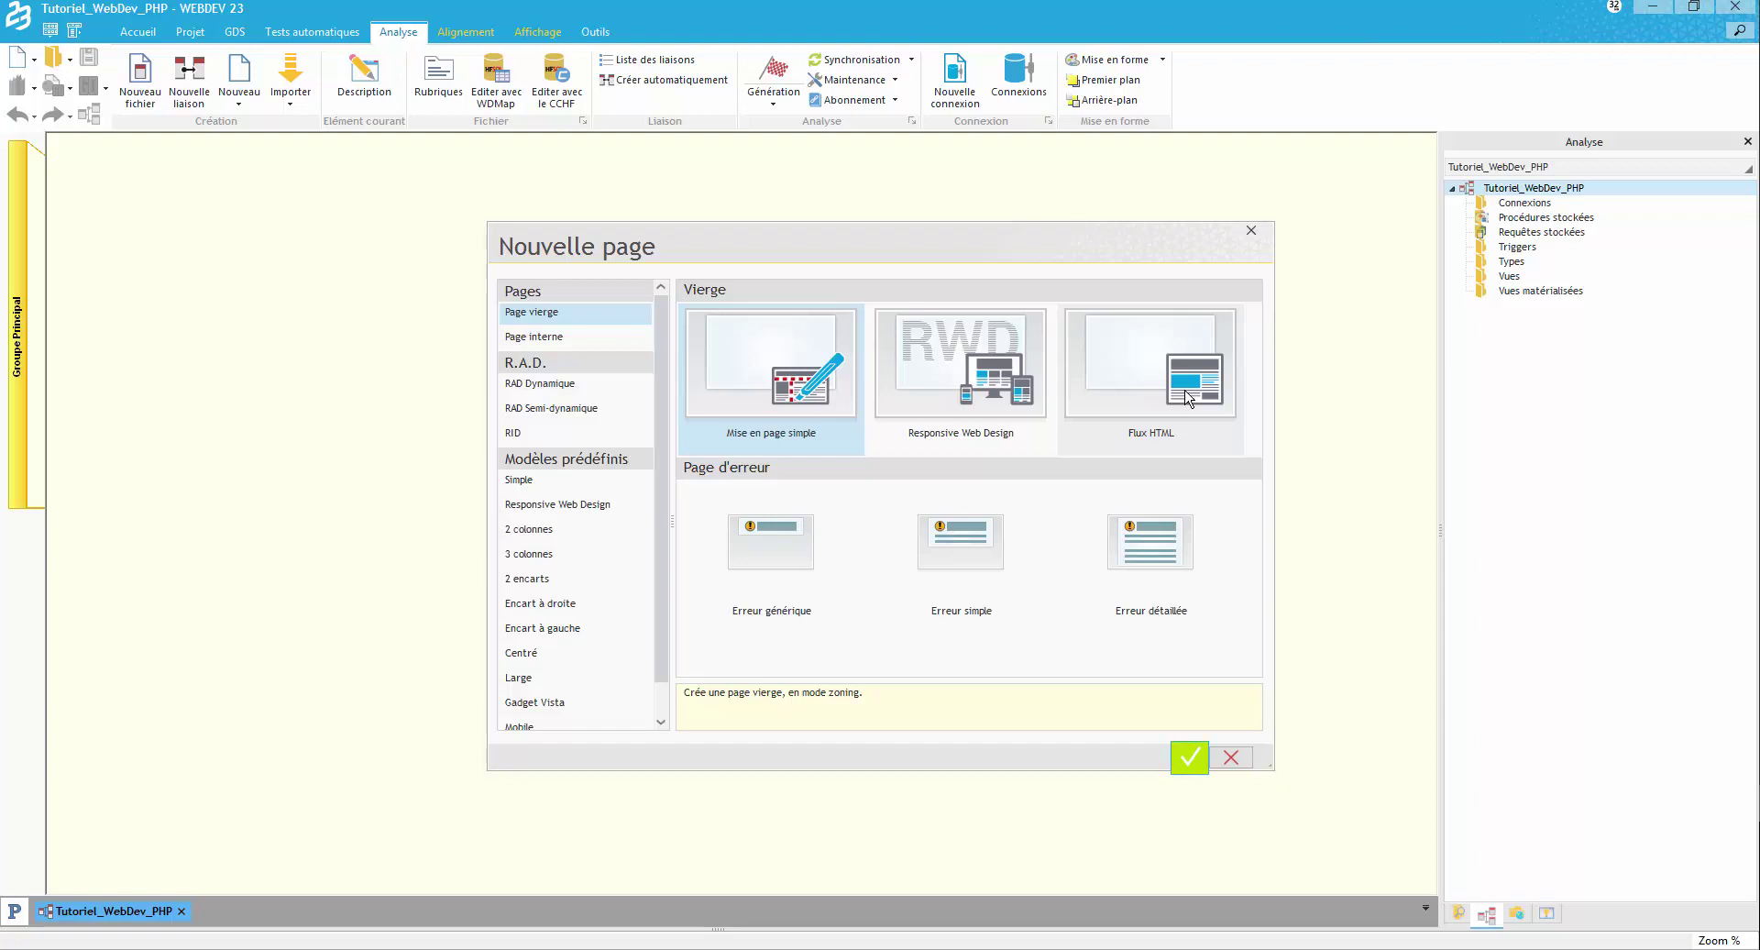
pyautogui.doubleClick(796, 377)
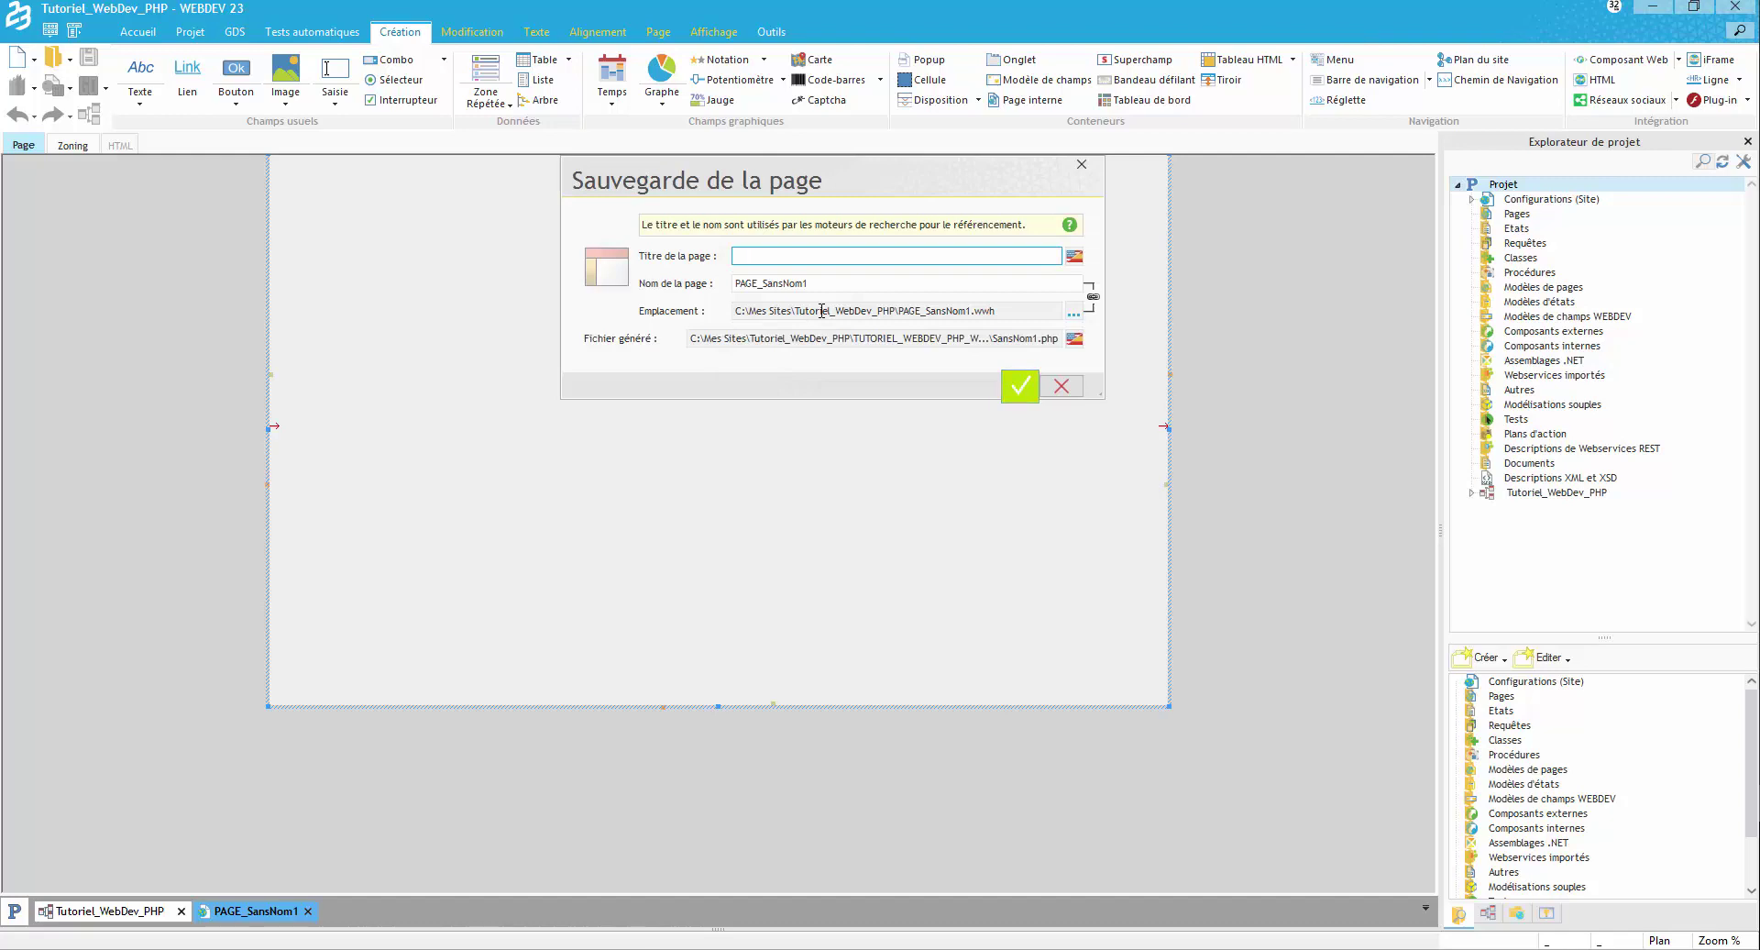
pyautogui.write('Accueil')
pyautogui.click(1018, 388)
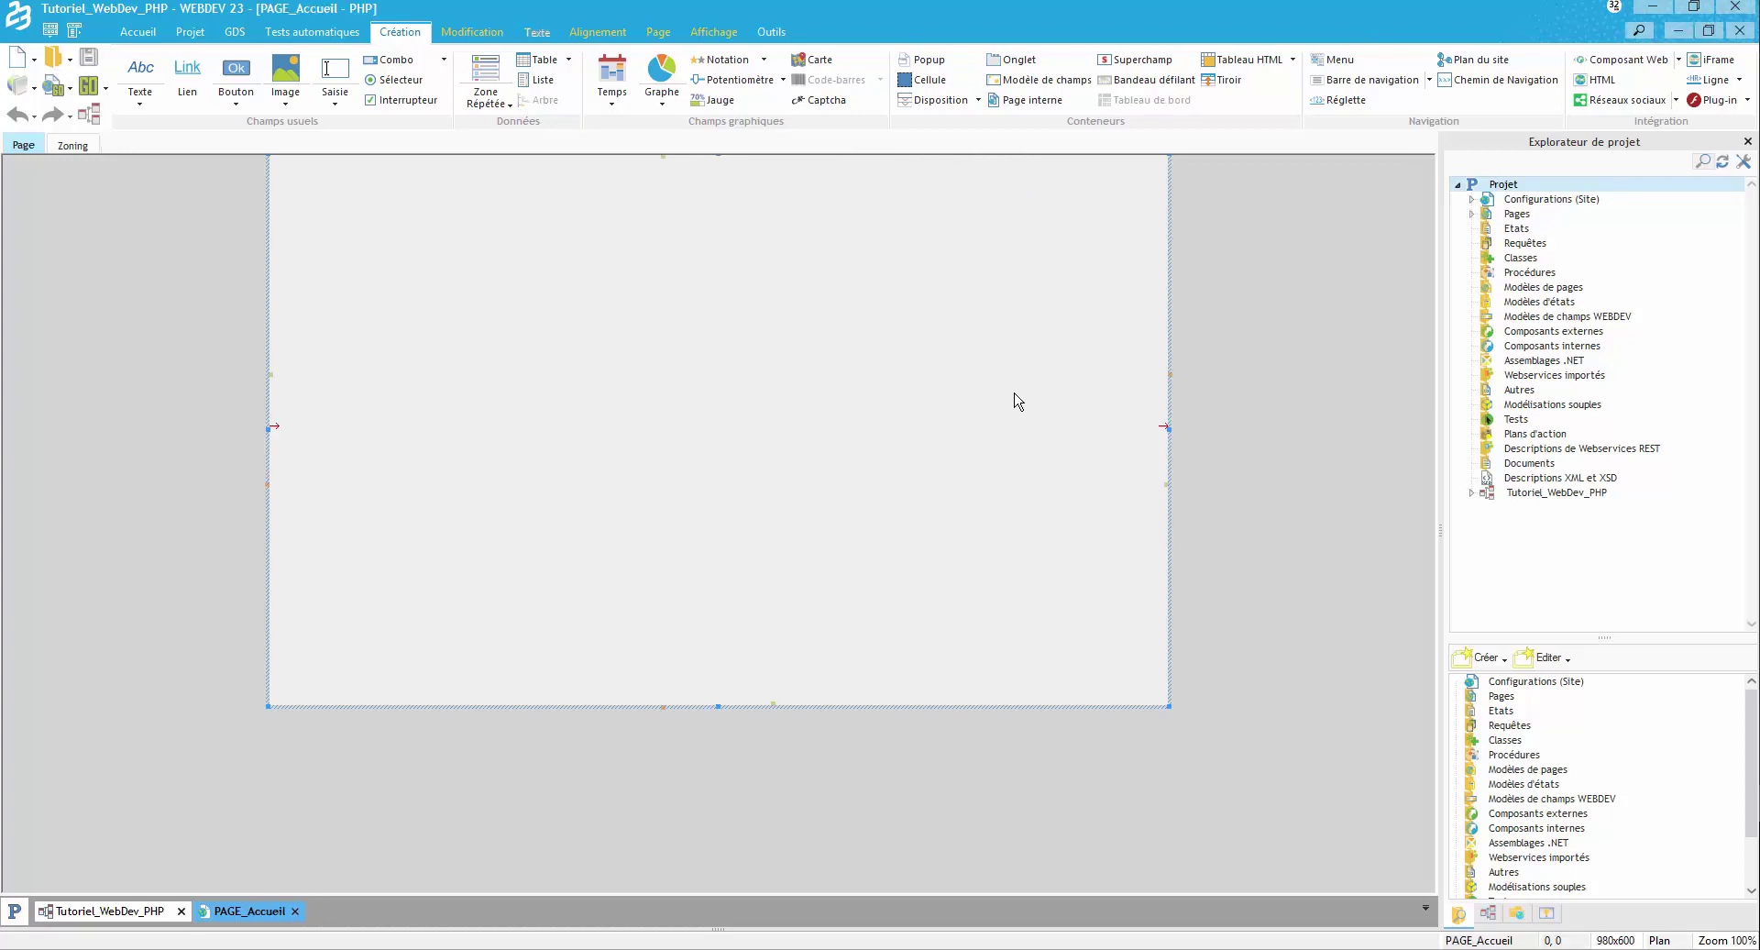
# Select PAGE_Accueil among the project's pages and run it in the web browser.
pyautogui.doubleClick(1486, 214)
pyautogui.click(1509, 231)
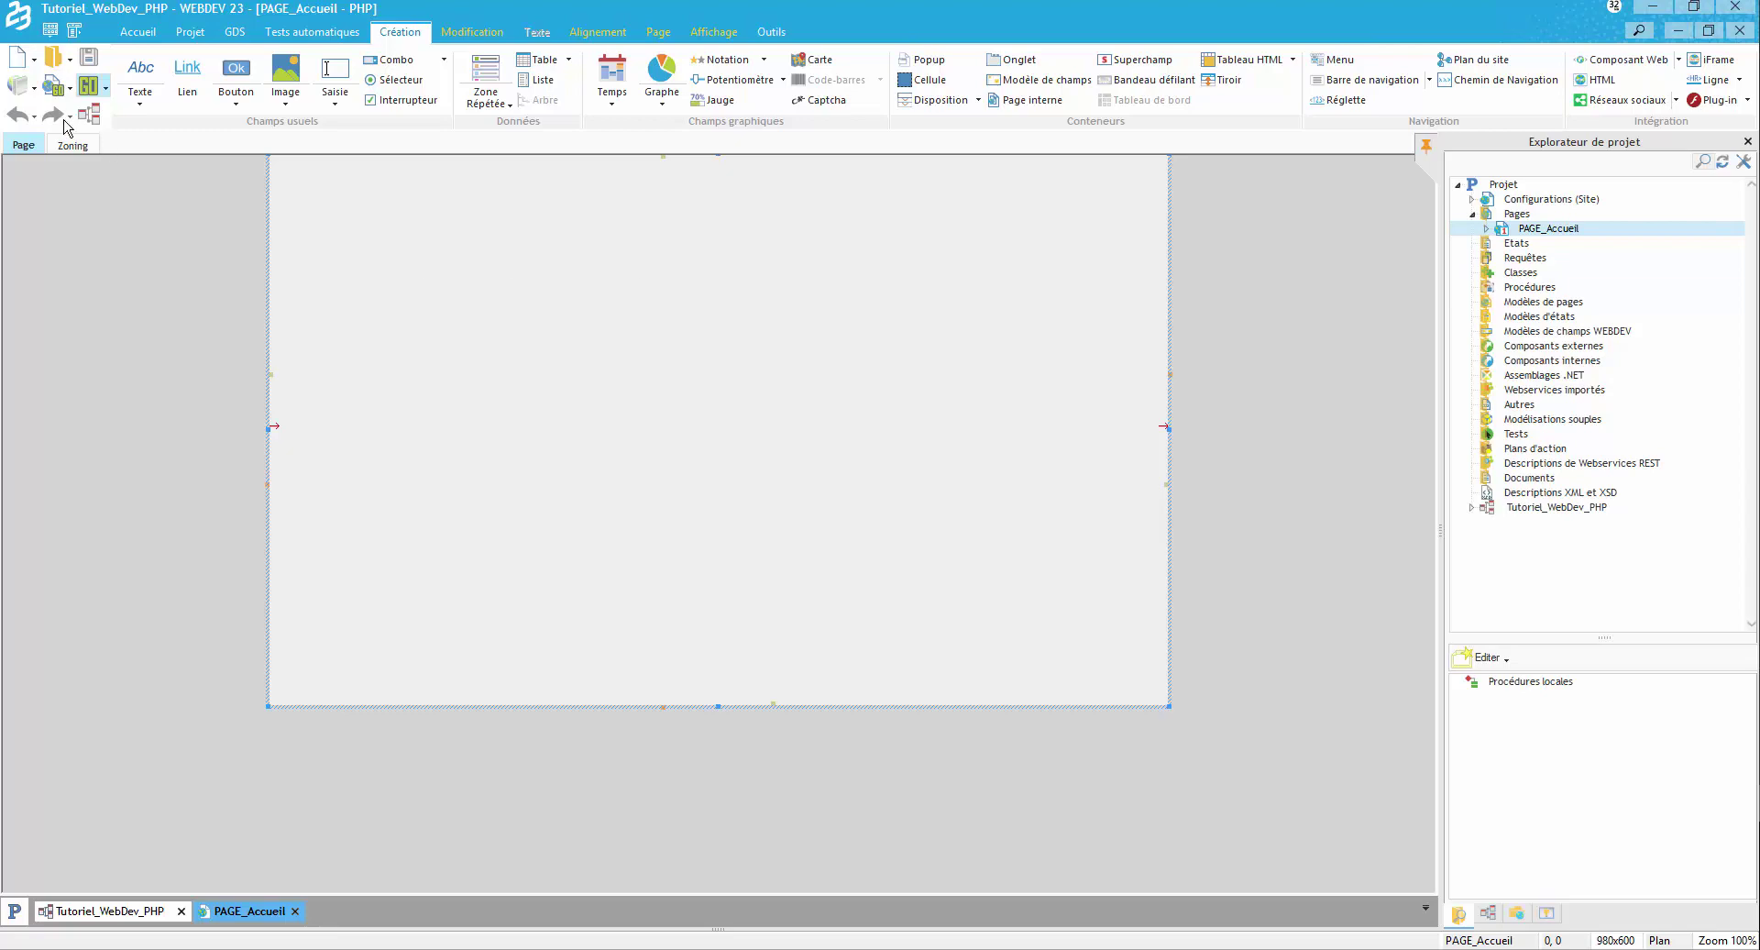
pyautogui.click(87, 88)
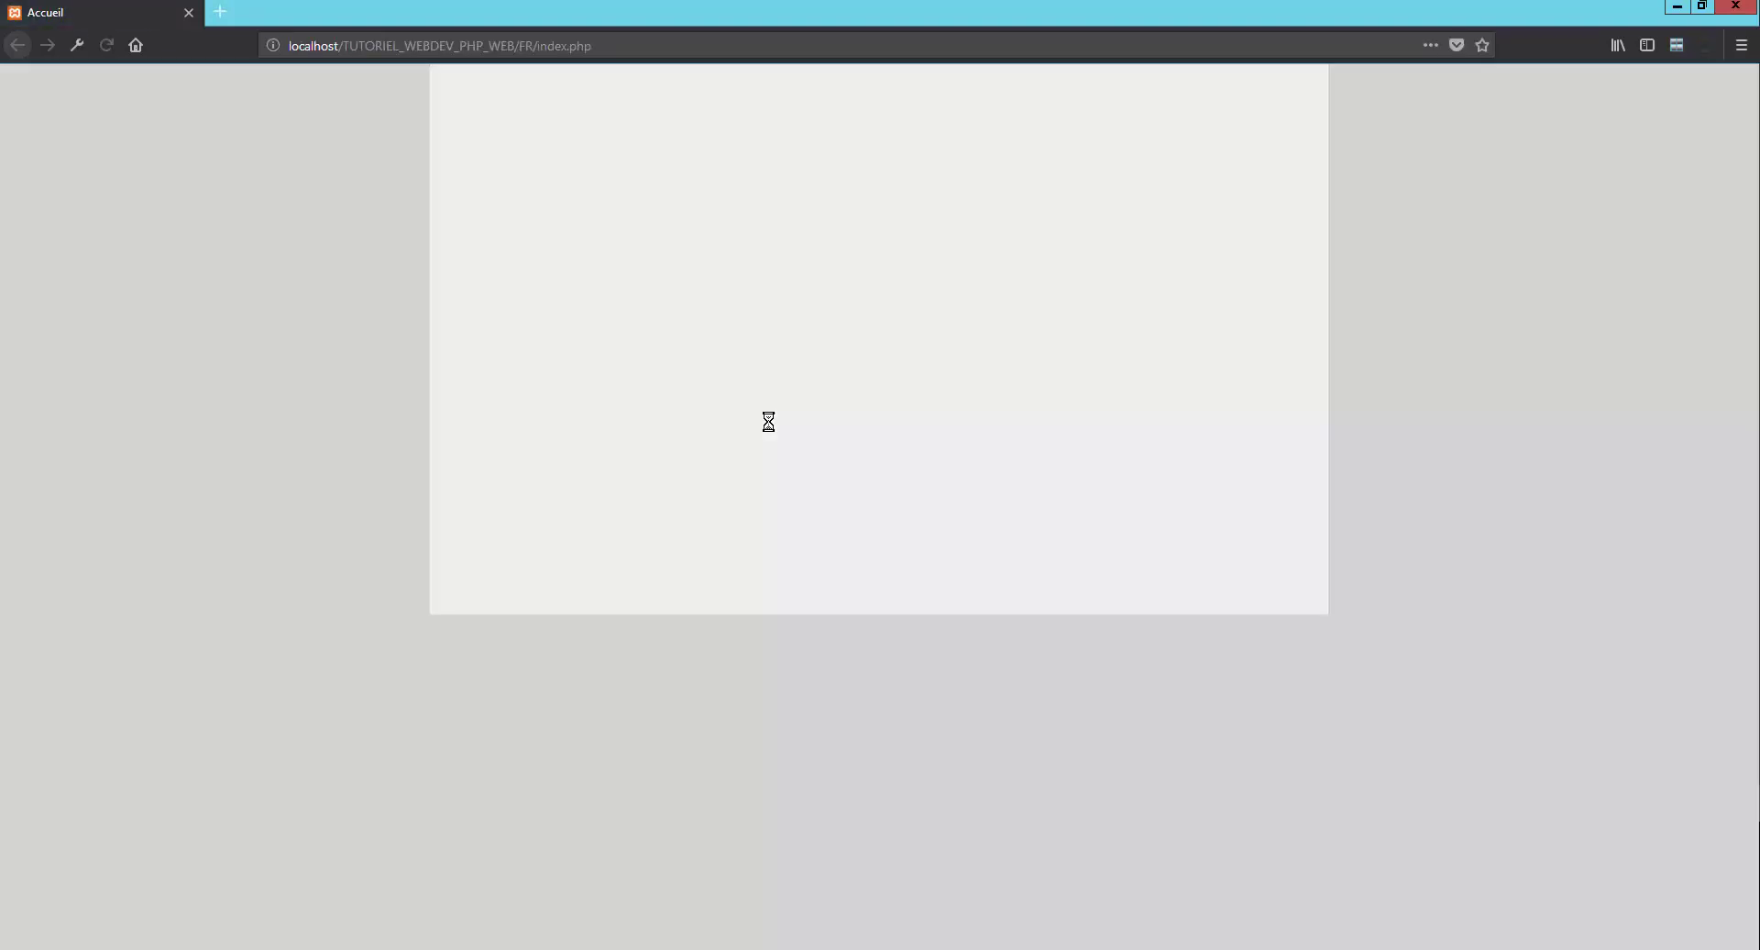
# Examine the Accueil page's local address in the browser and highlight its index.php file name.
pyautogui.click(579, 46)
pyautogui.click(647, 170)
pyautogui.moveTo(537, 46); pyautogui.dragTo(608, 46)
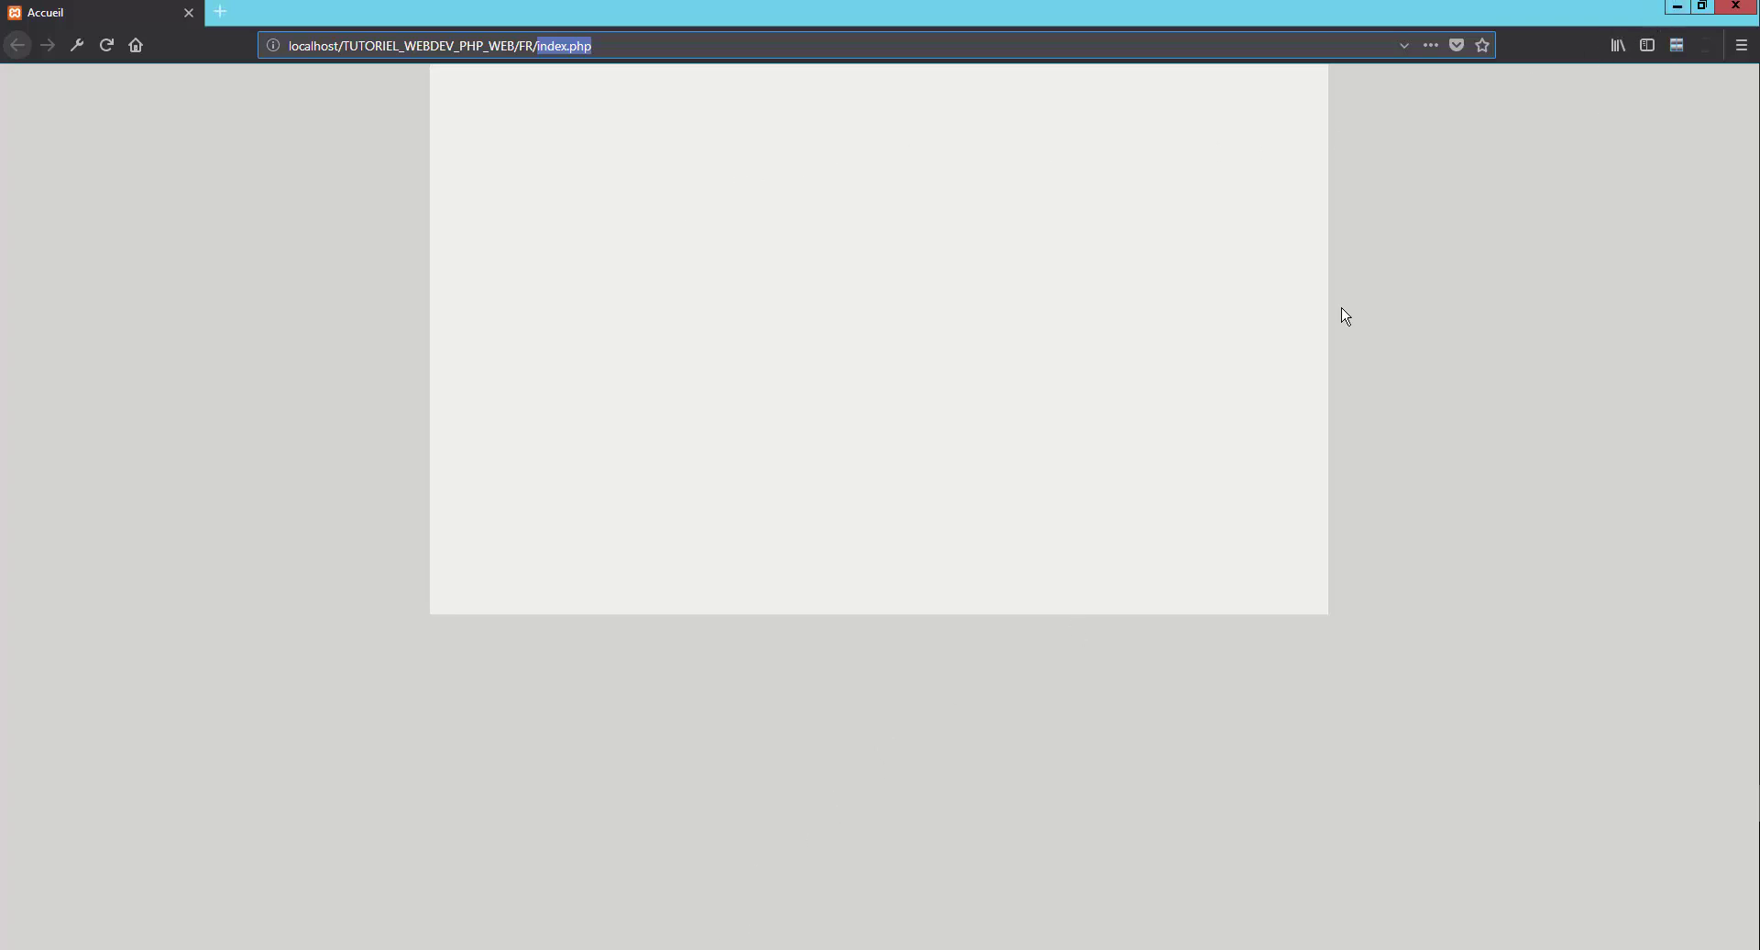
# Return to WEBDEV, open the project's folder in the file explorer, maximize it and enter the TUTORIEL_WEBDEV_PHP_WEB folder.
pyautogui.click(1680, 8)
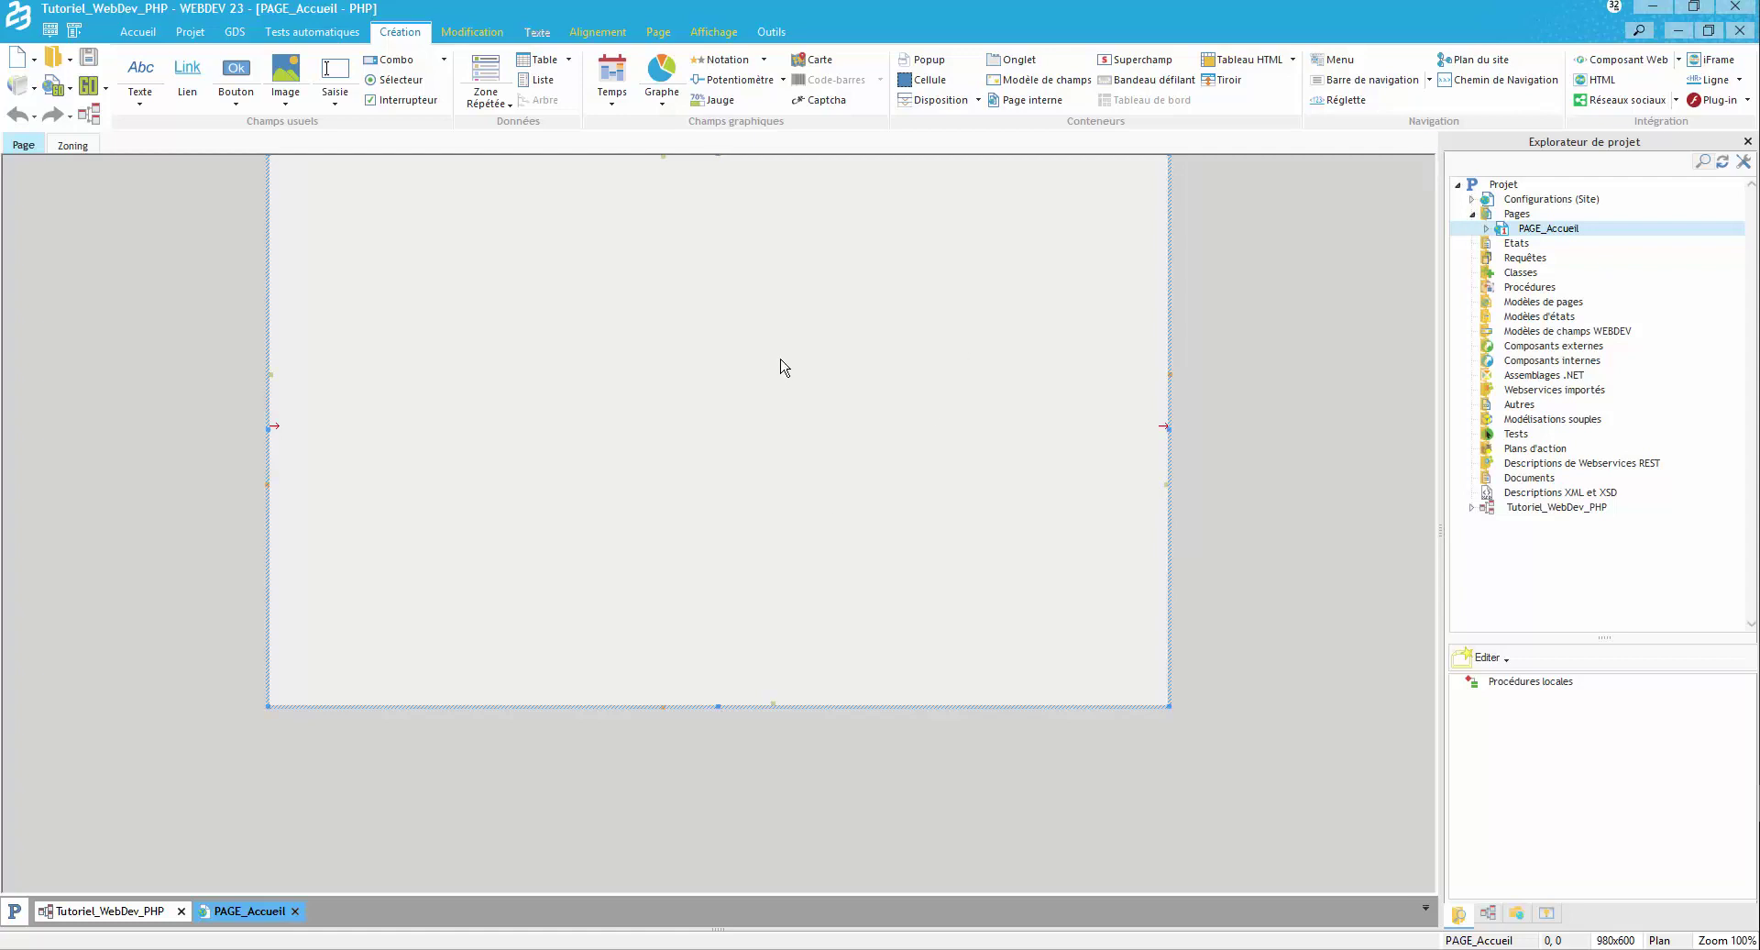
pyautogui.click(75, 30)
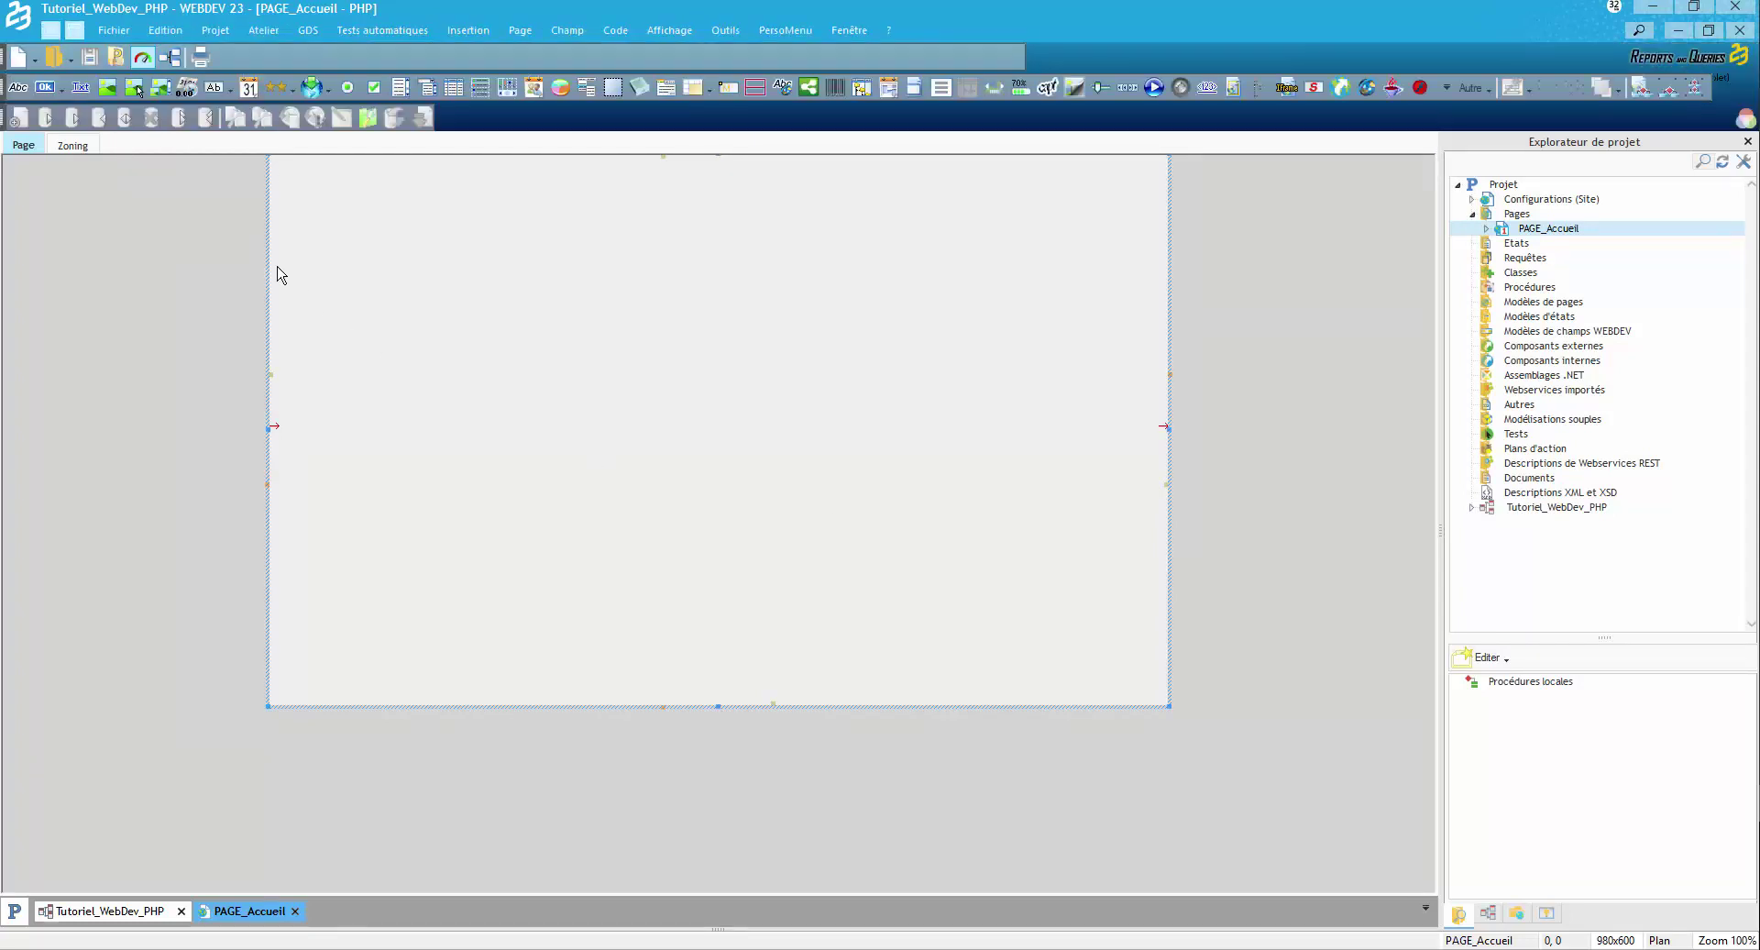
pyautogui.click(116, 59)
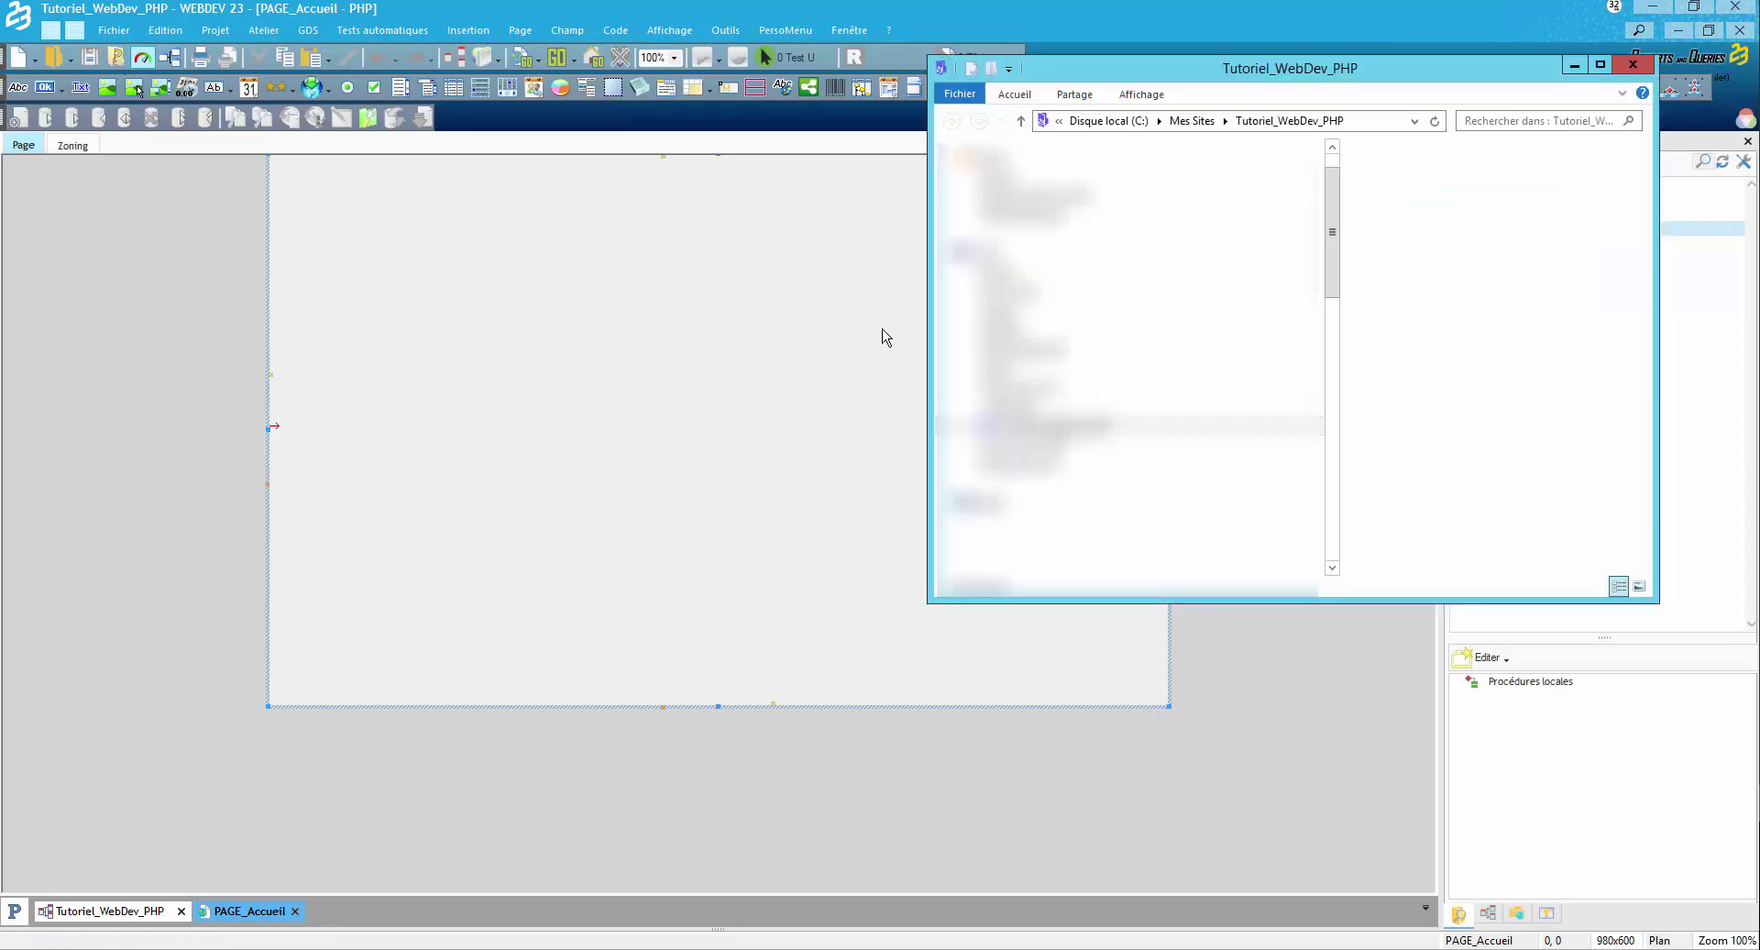
pyautogui.doubleClick(1117, 69)
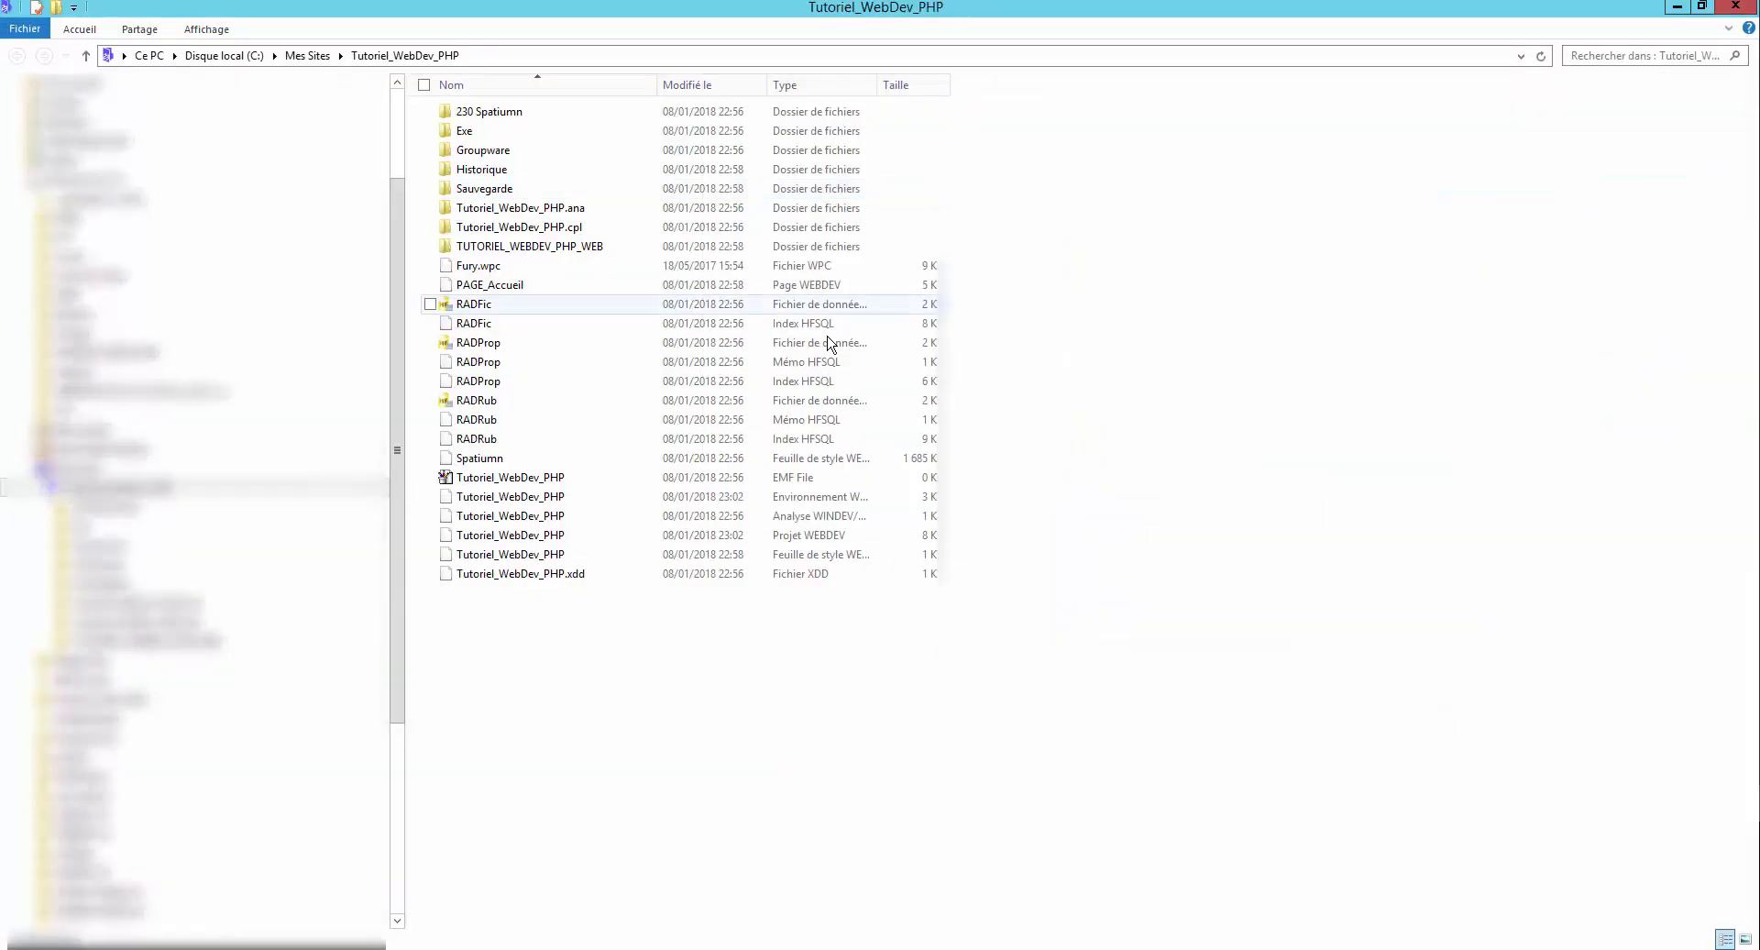
pyautogui.doubleClick(505, 248)
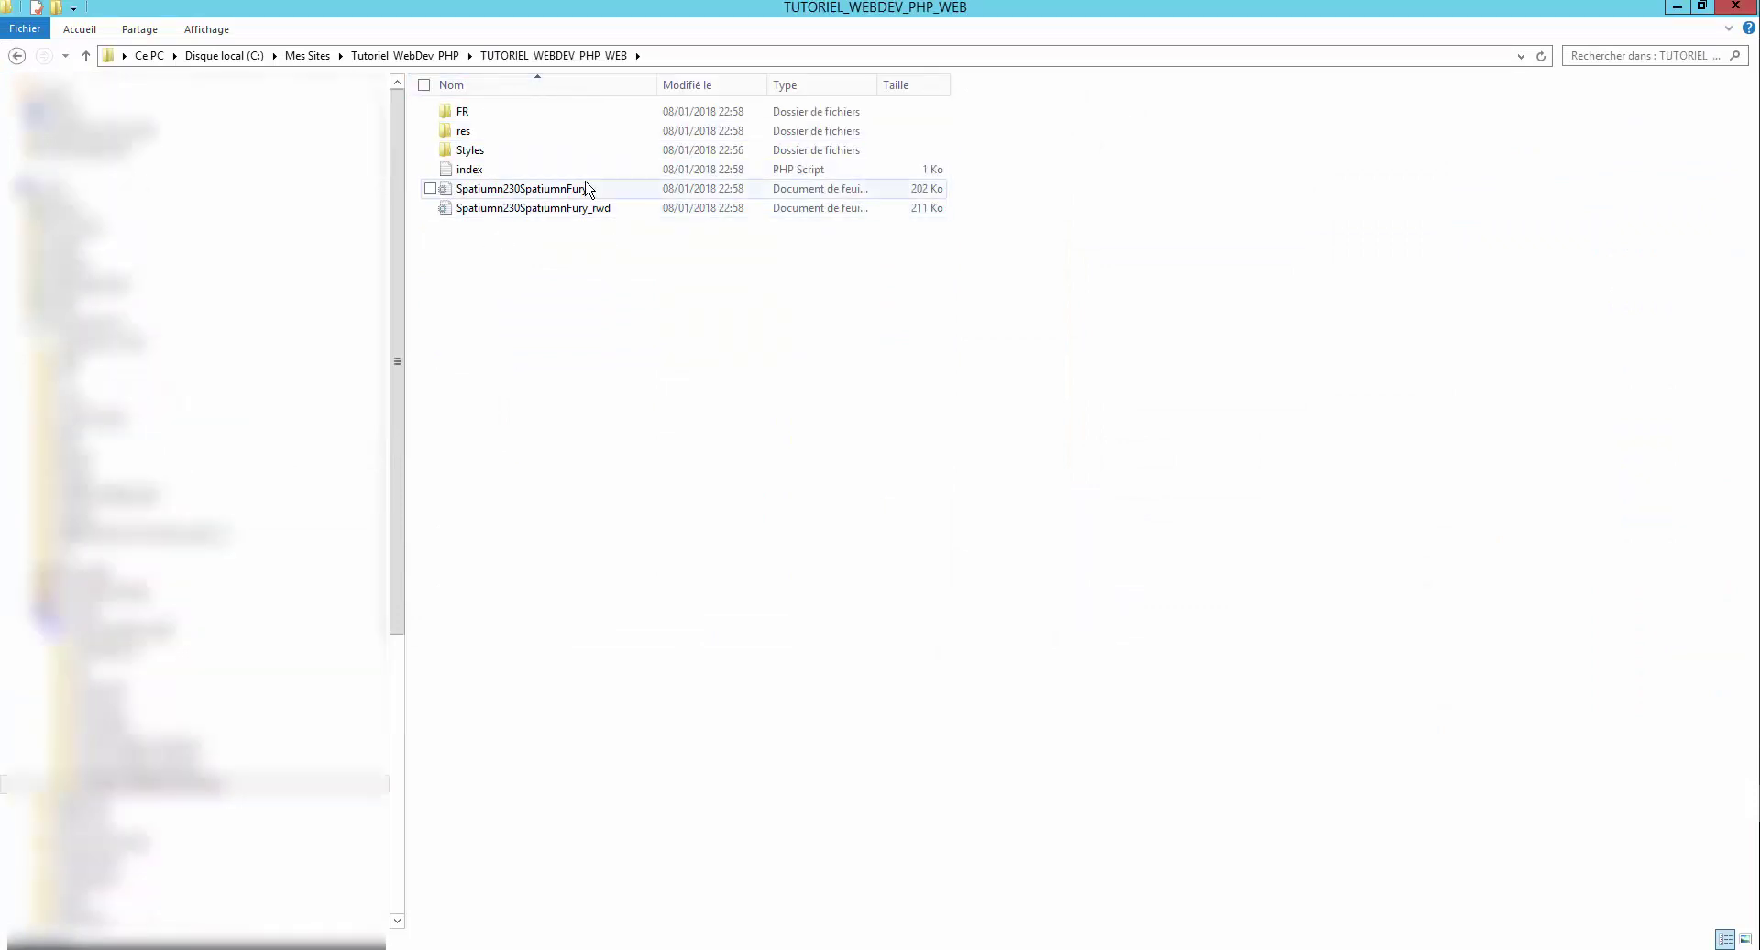
# Open the FR folder, widen its name column and point out the index script and PAGE_Accueil_style file.
pyautogui.click(496, 117)
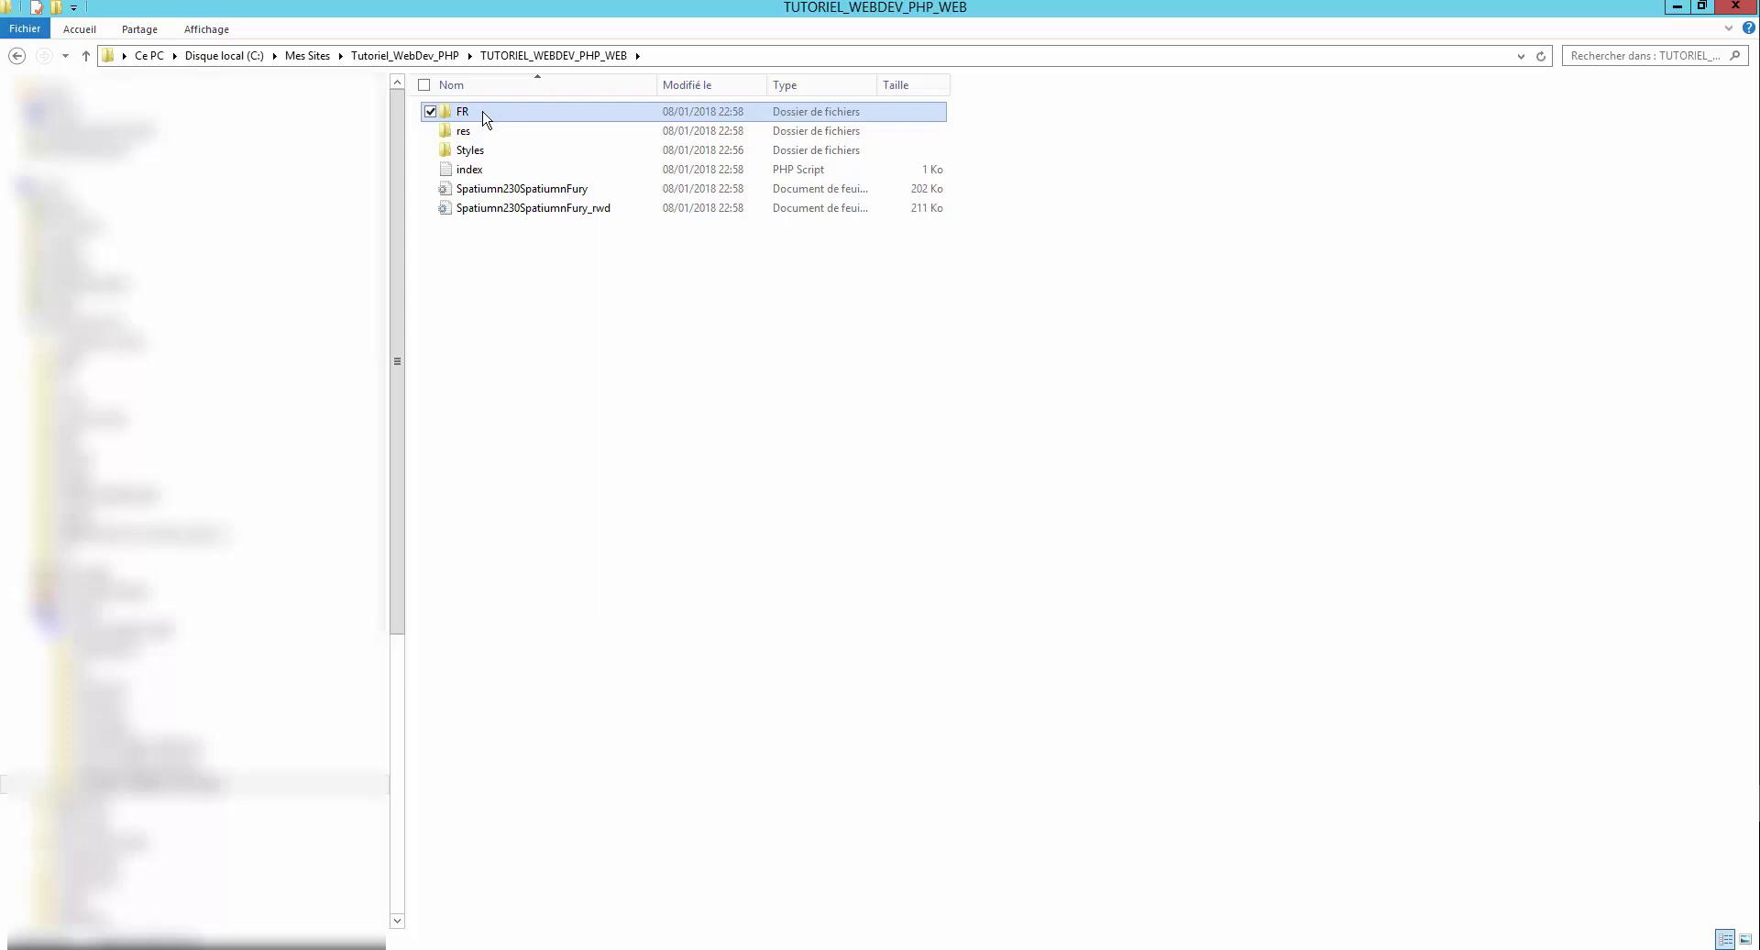
pyautogui.doubleClick(478, 114)
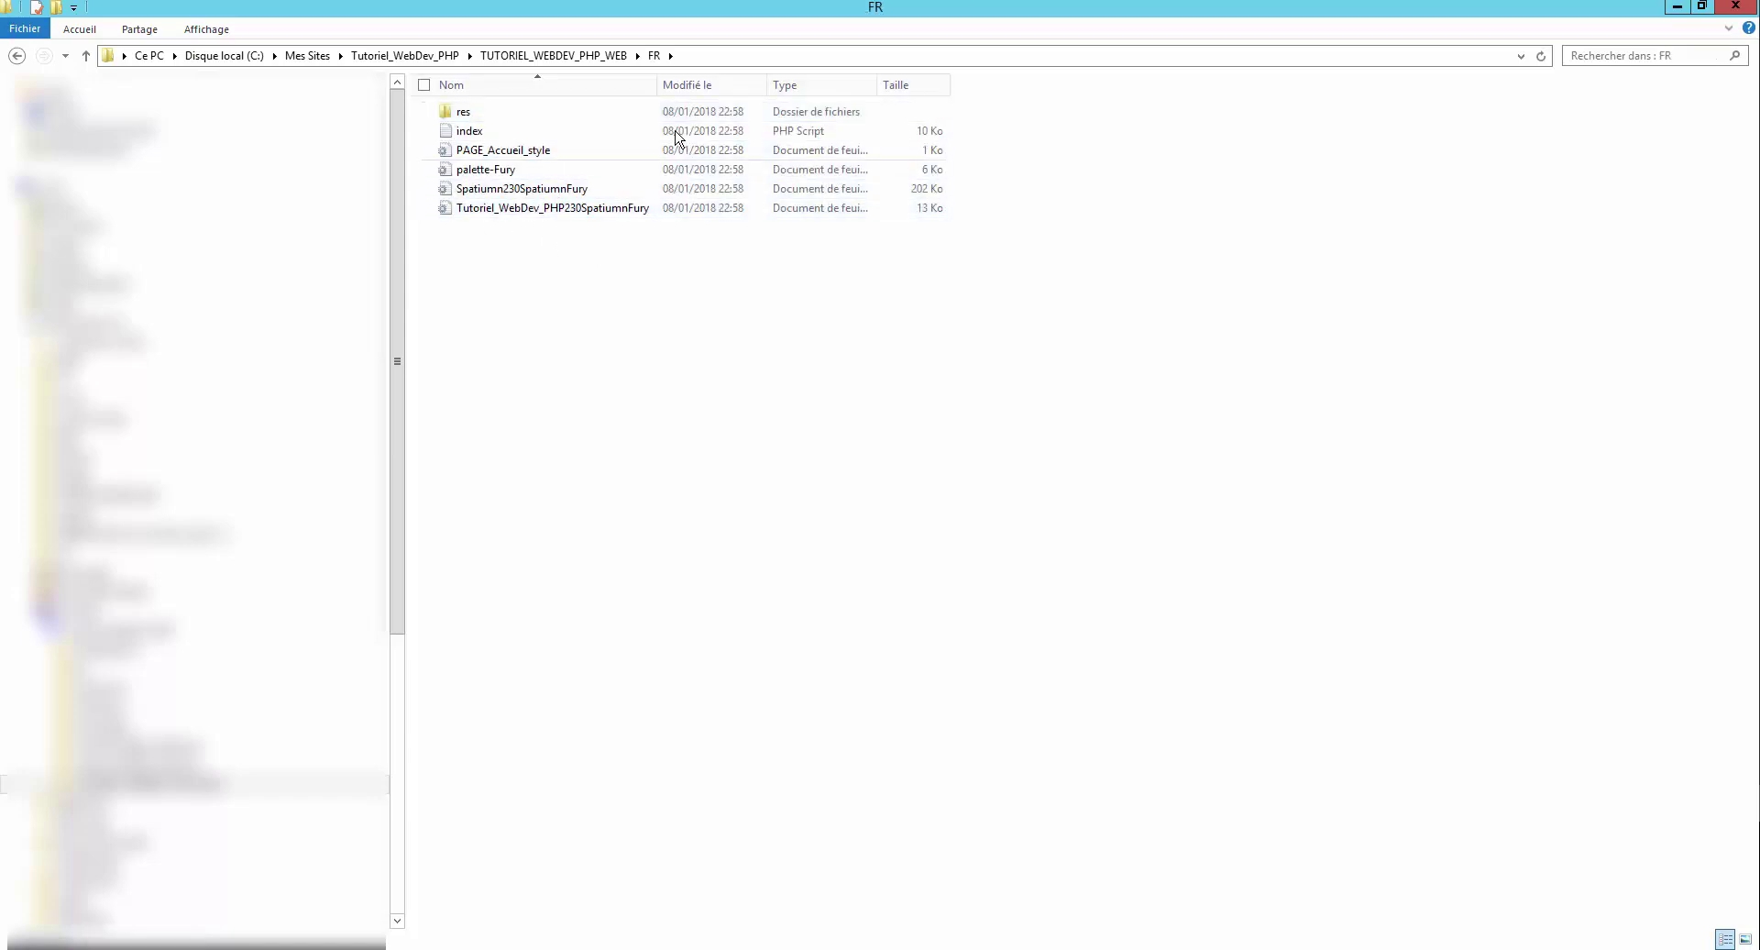
pyautogui.moveTo(658, 85); pyautogui.dragTo(813, 83)
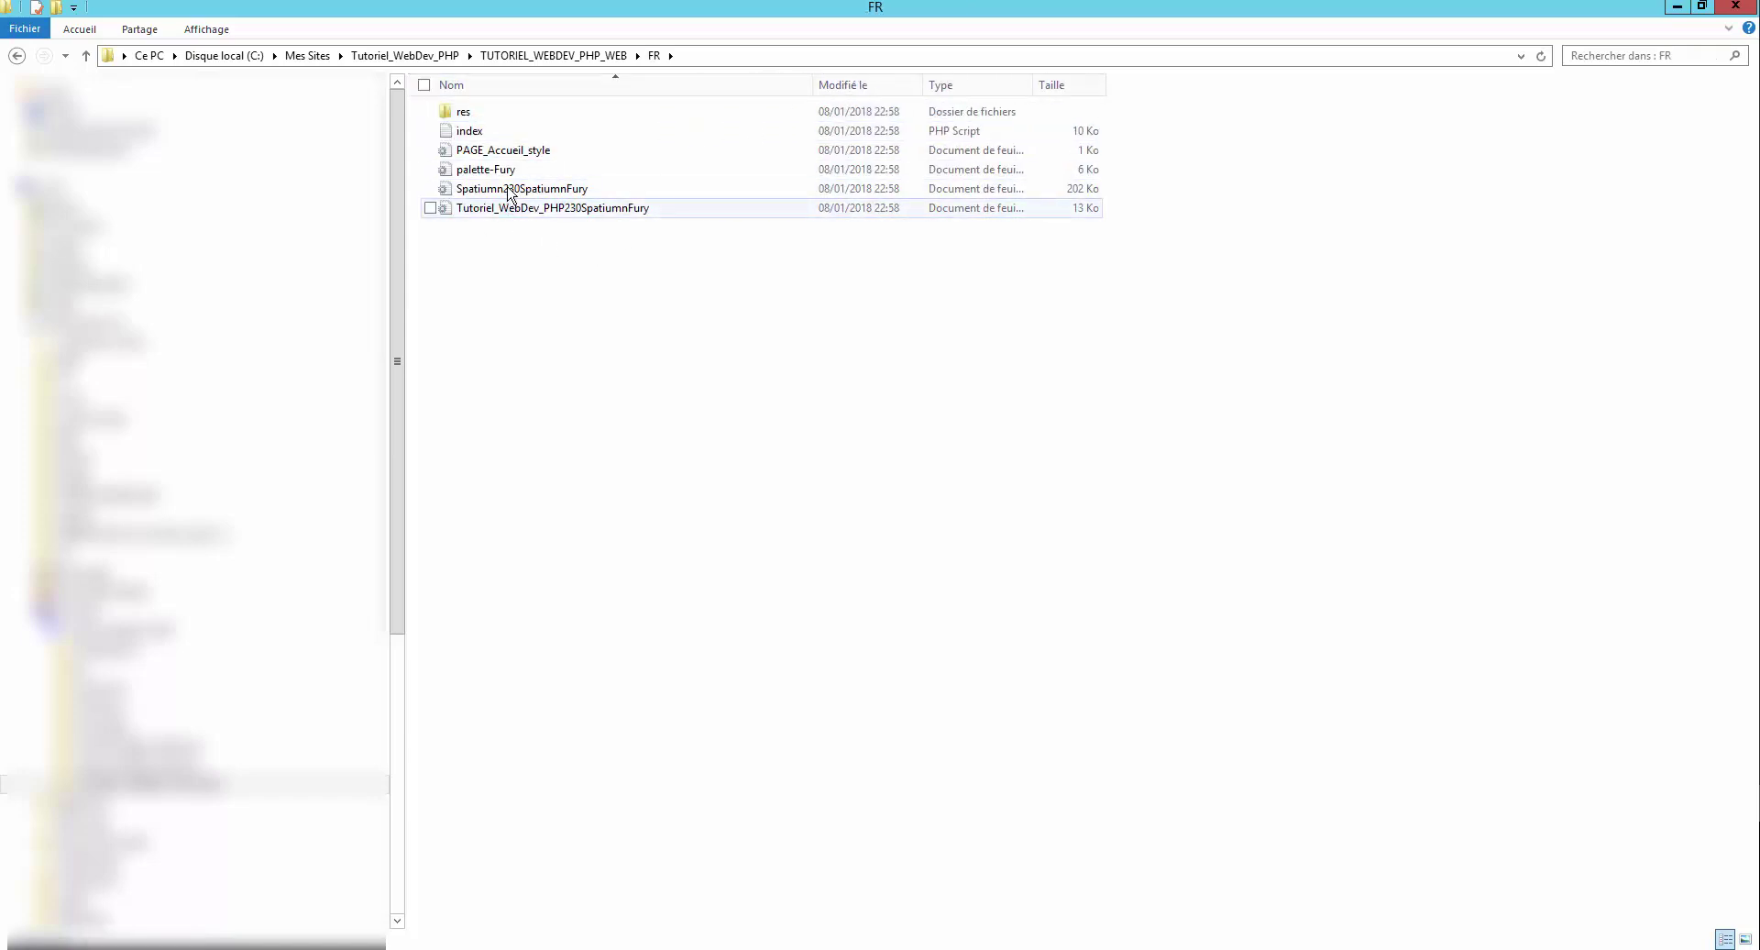
pyautogui.click(480, 152)
pyautogui.click(472, 134)
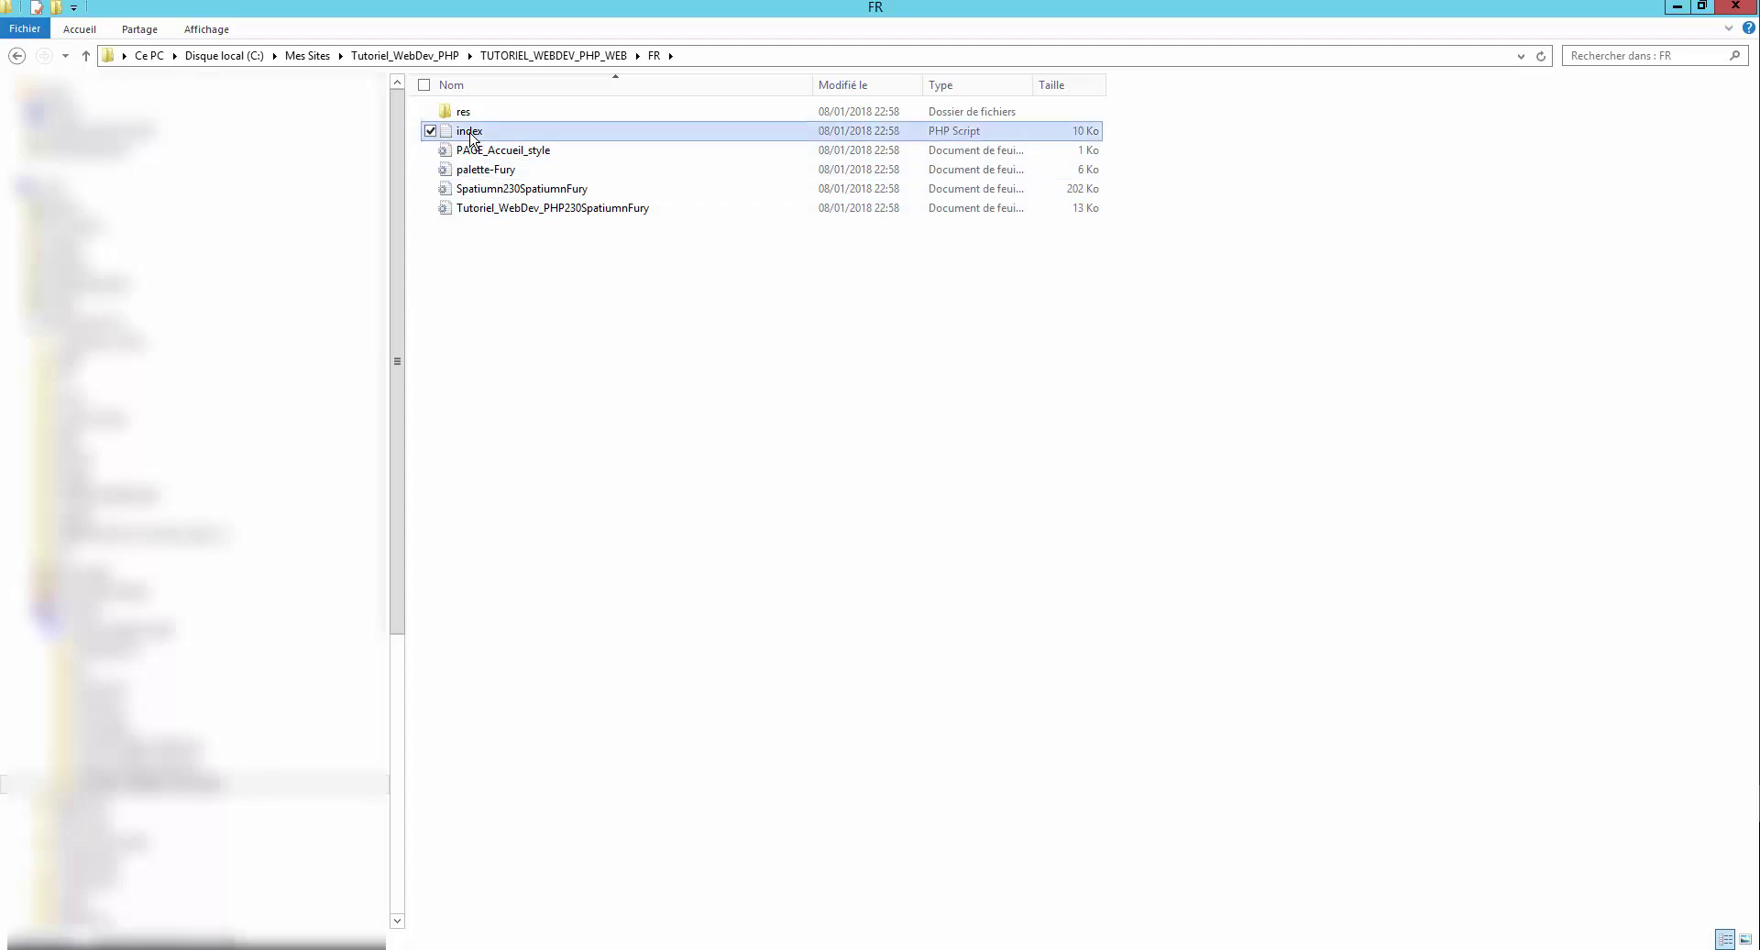
# Open the res subfolder, widen its name column and look through the generated resource files.
pyautogui.doubleClick(478, 114)
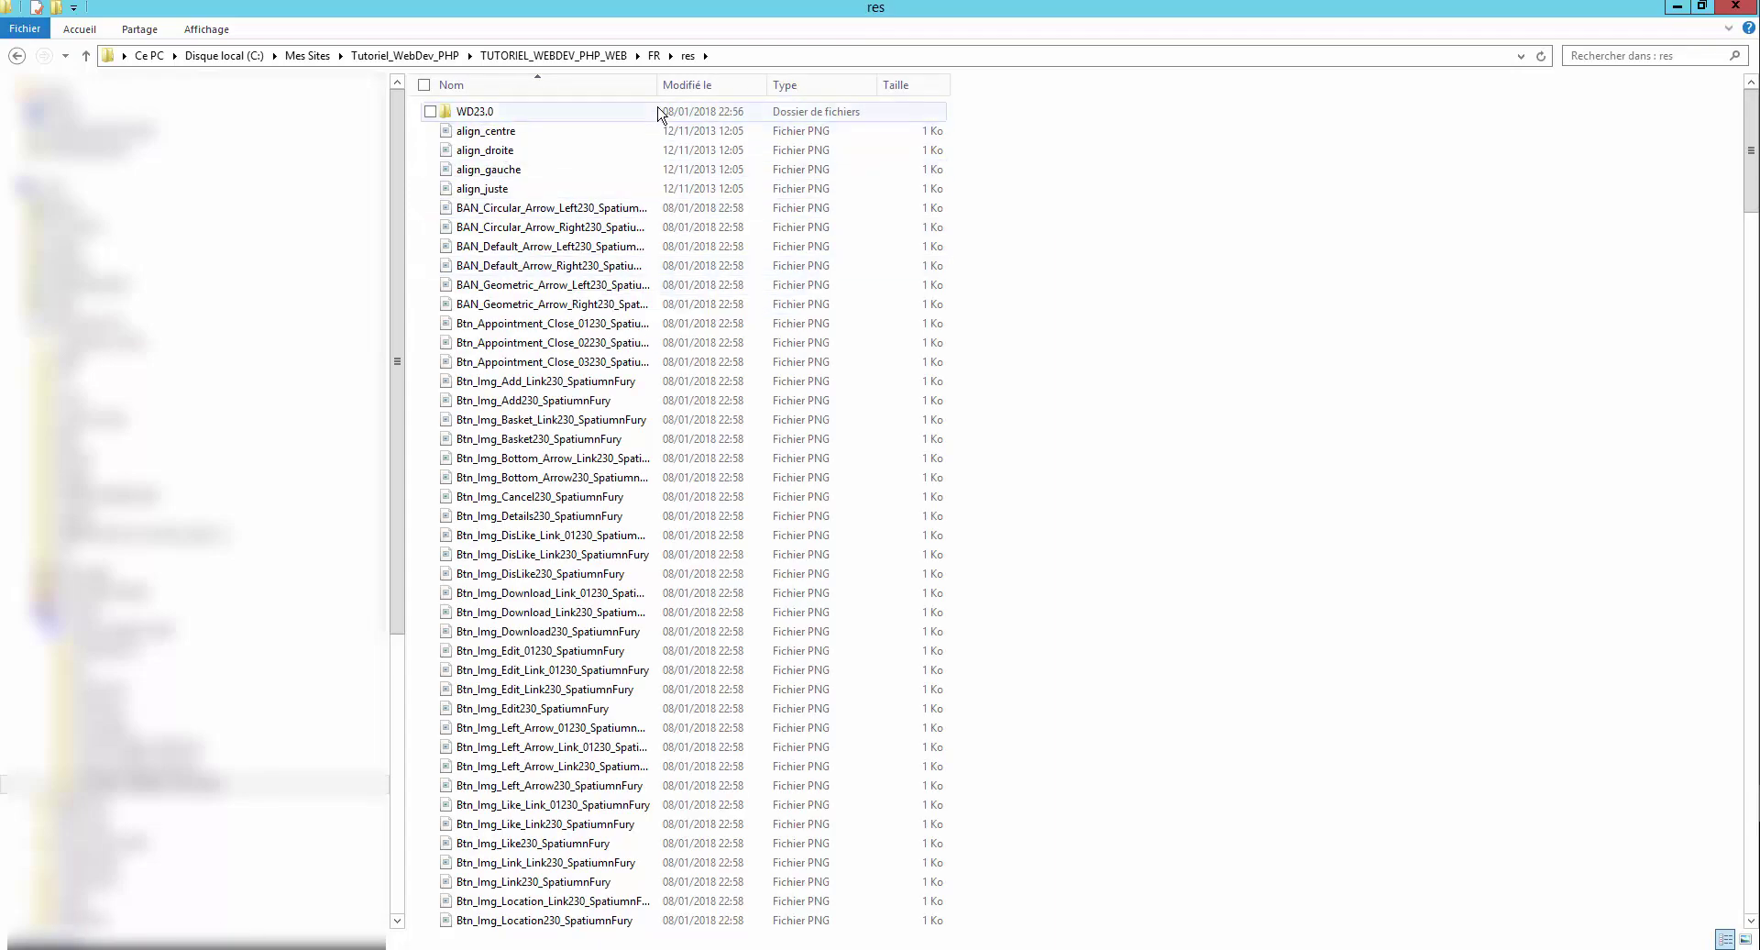
pyautogui.moveTo(657, 84); pyautogui.dragTo(885, 84)
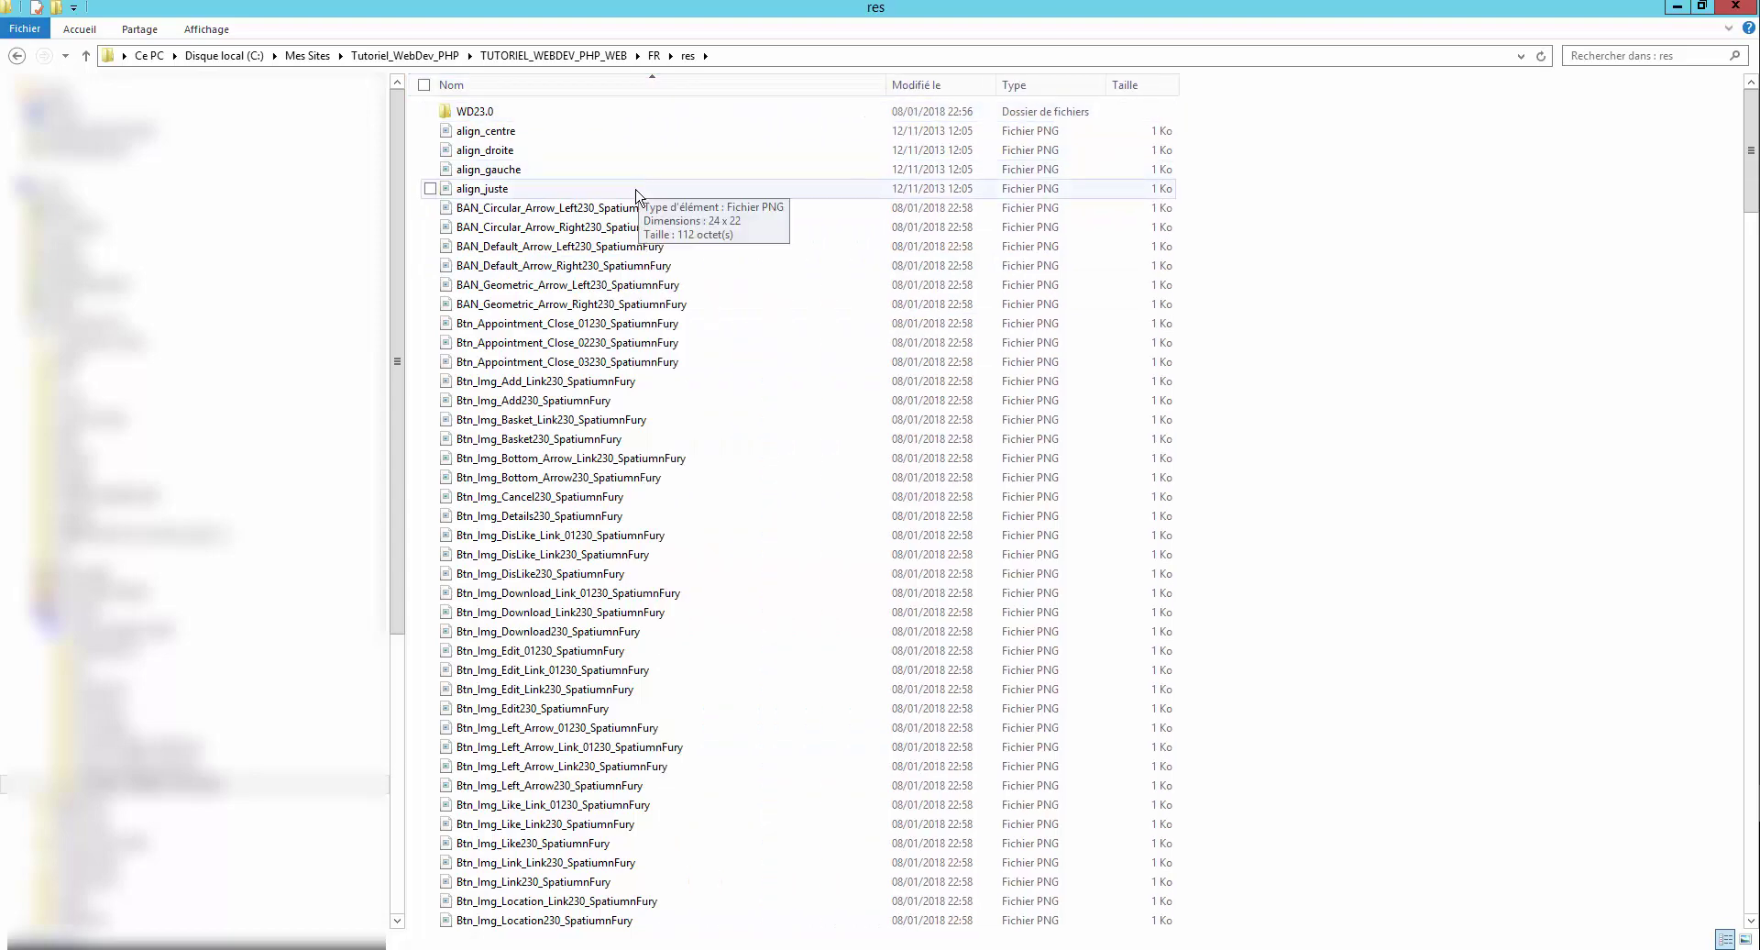
pyautogui.scroll(-9, 609, 283)
pyautogui.scroll(-20, 613, 293)
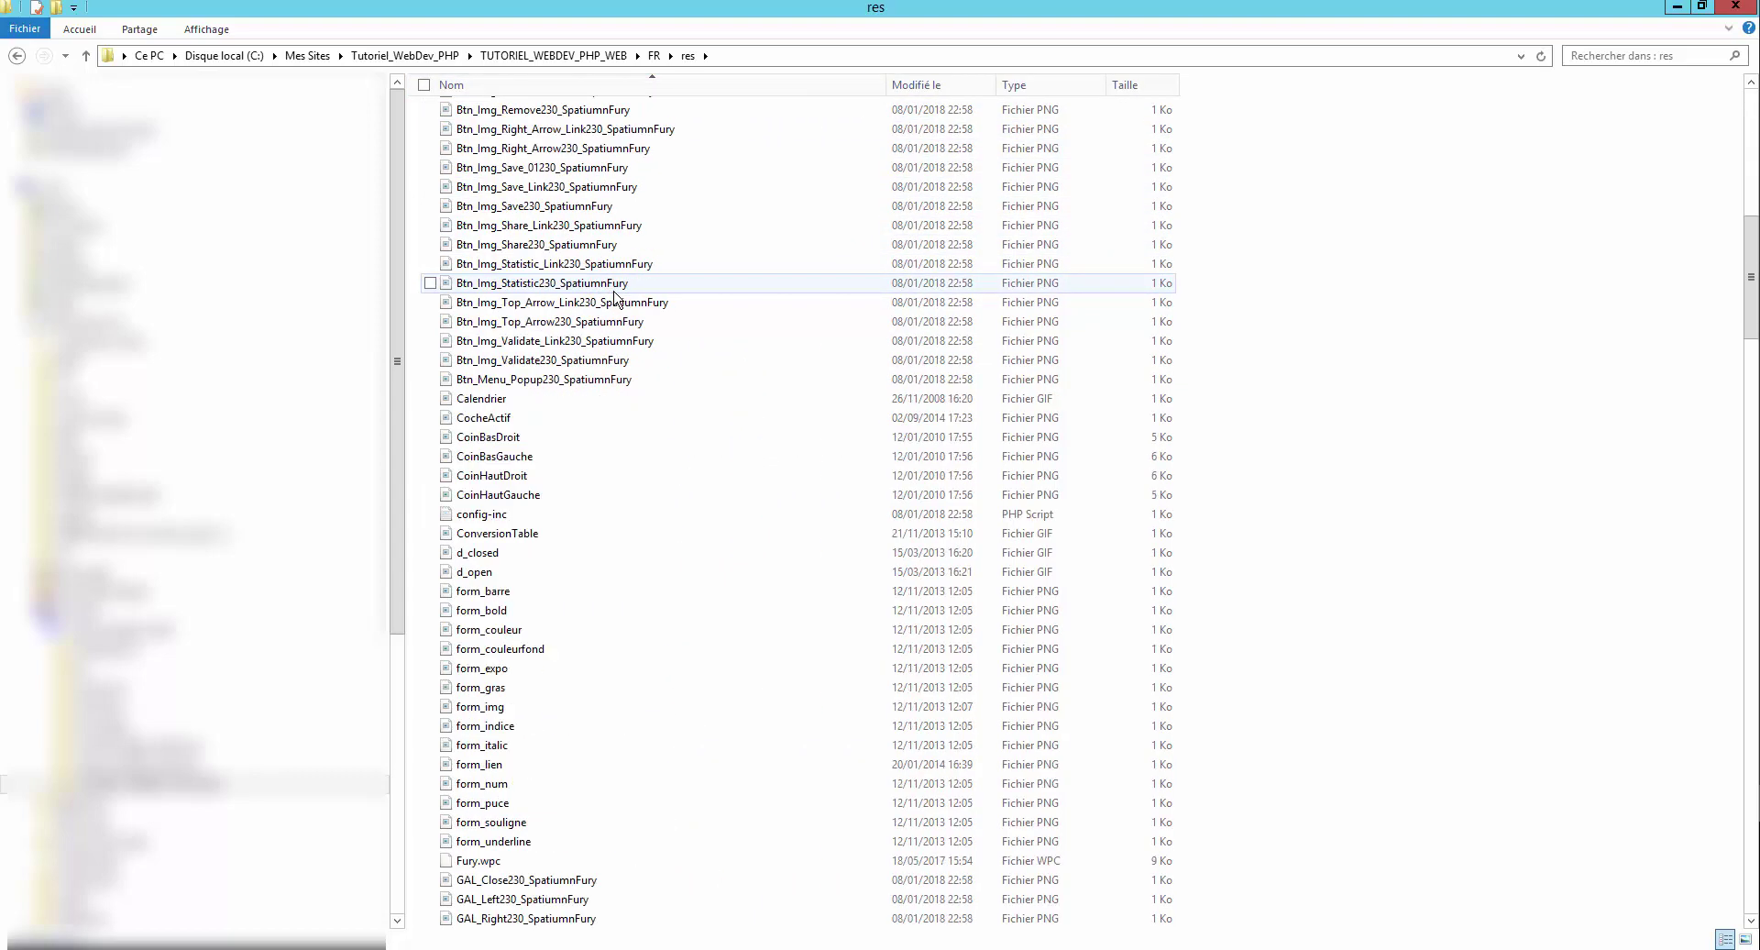
pyautogui.scroll(20, 614, 293)
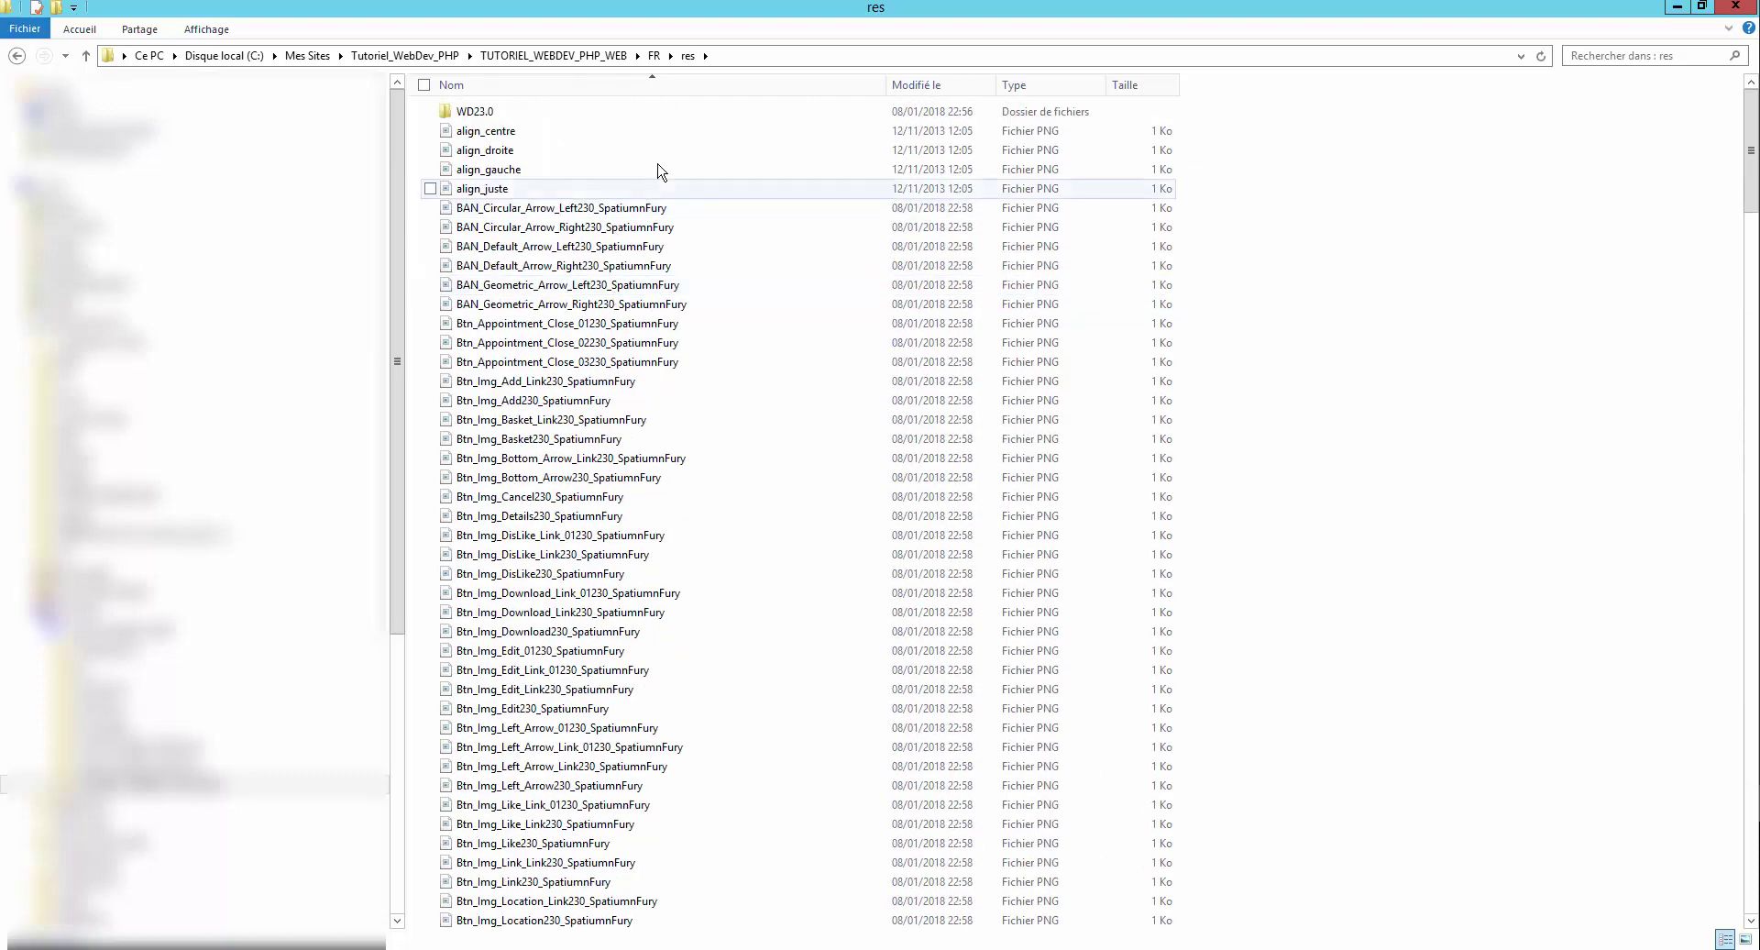
# Go back to the FR folder and open the index PHP script in Notepad++.
pyautogui.click(657, 55)
pyautogui.click(472, 131)
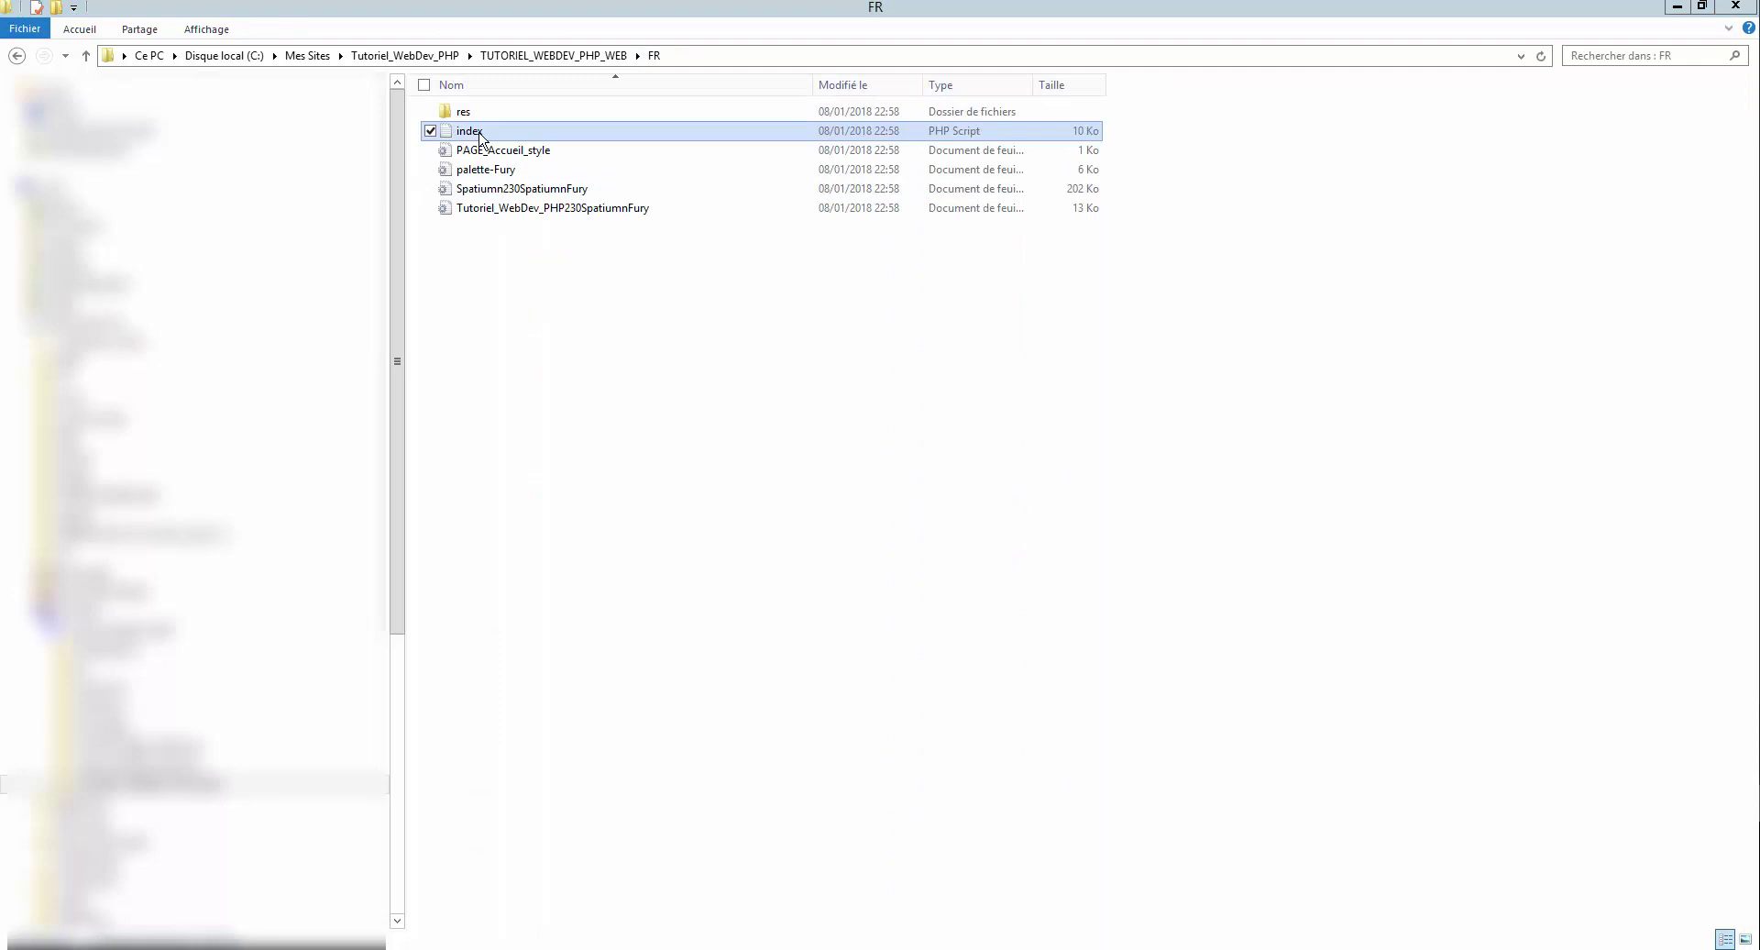
pyautogui.rightClick(478, 138)
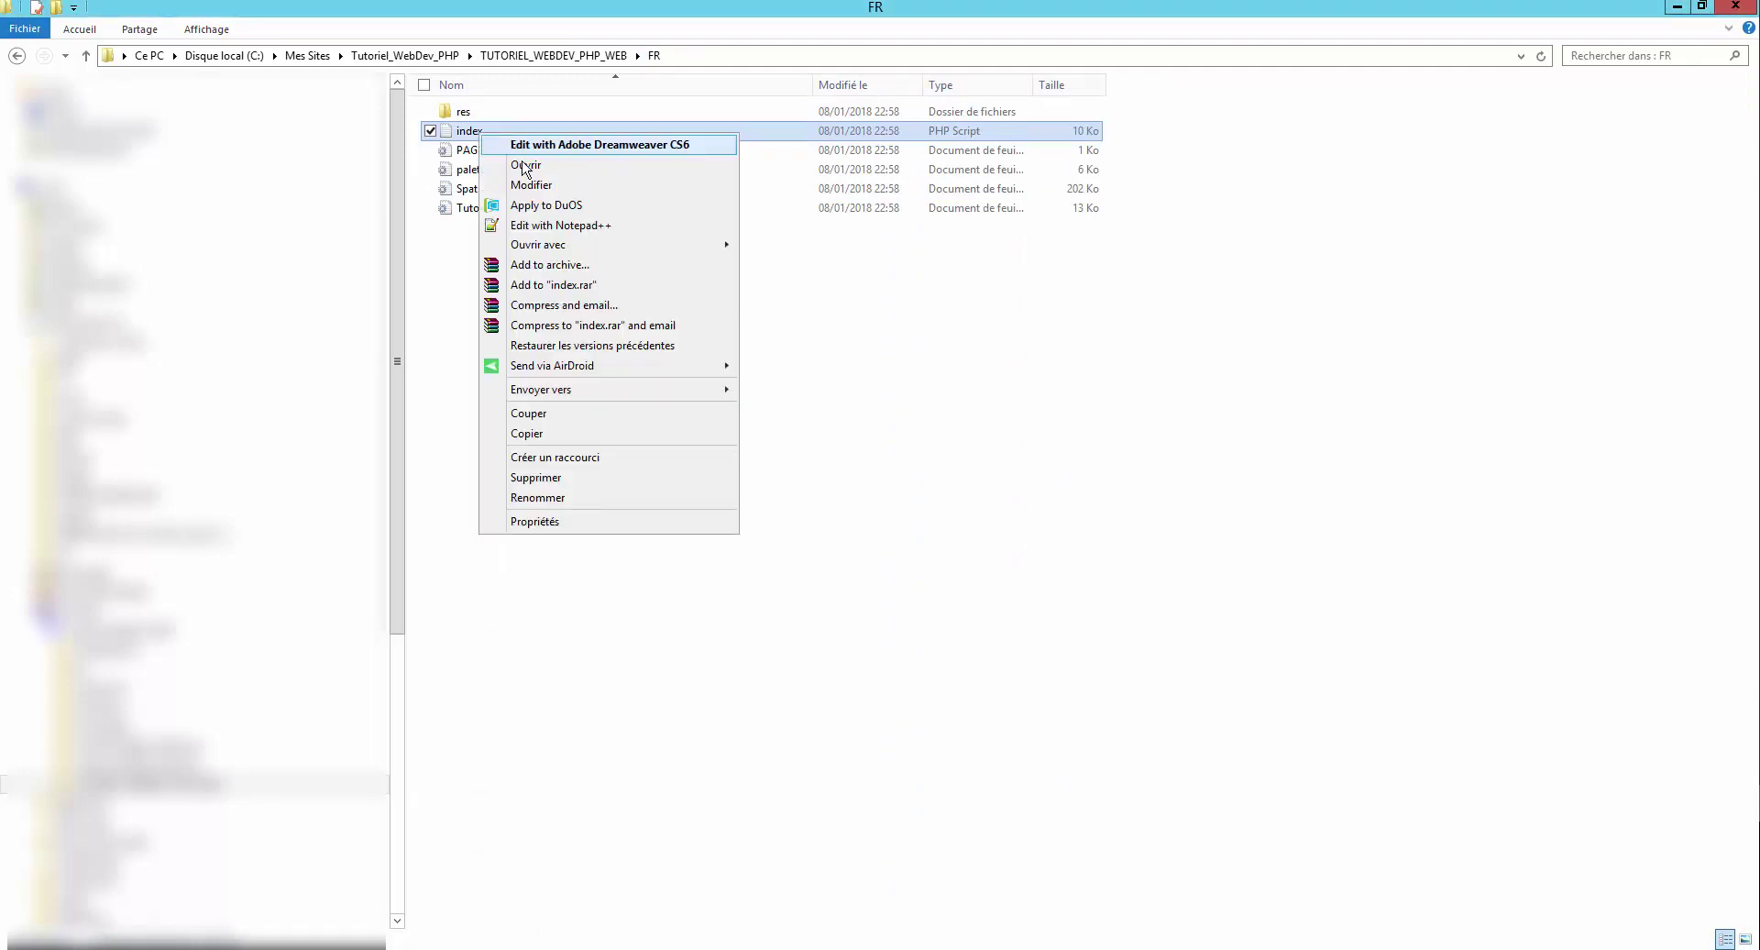
pyautogui.click(544, 227)
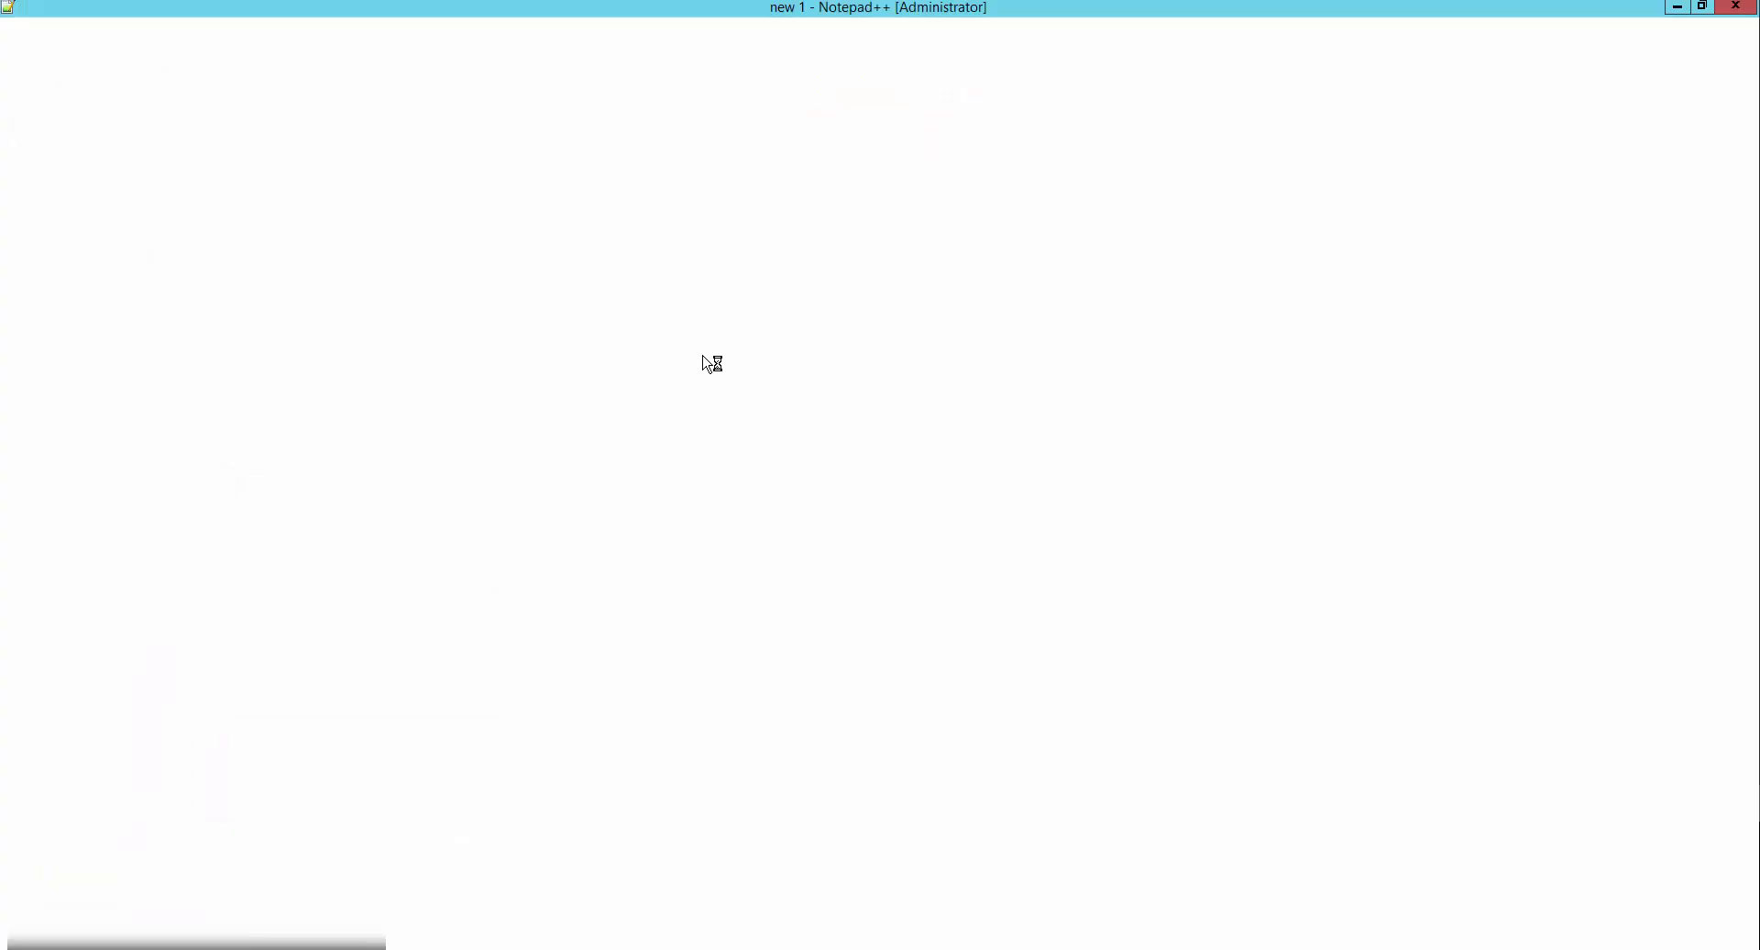
# Examine the opening lines of index.php and highlight the Architecture.php name in the include statements.
pyautogui.click(156, 126)
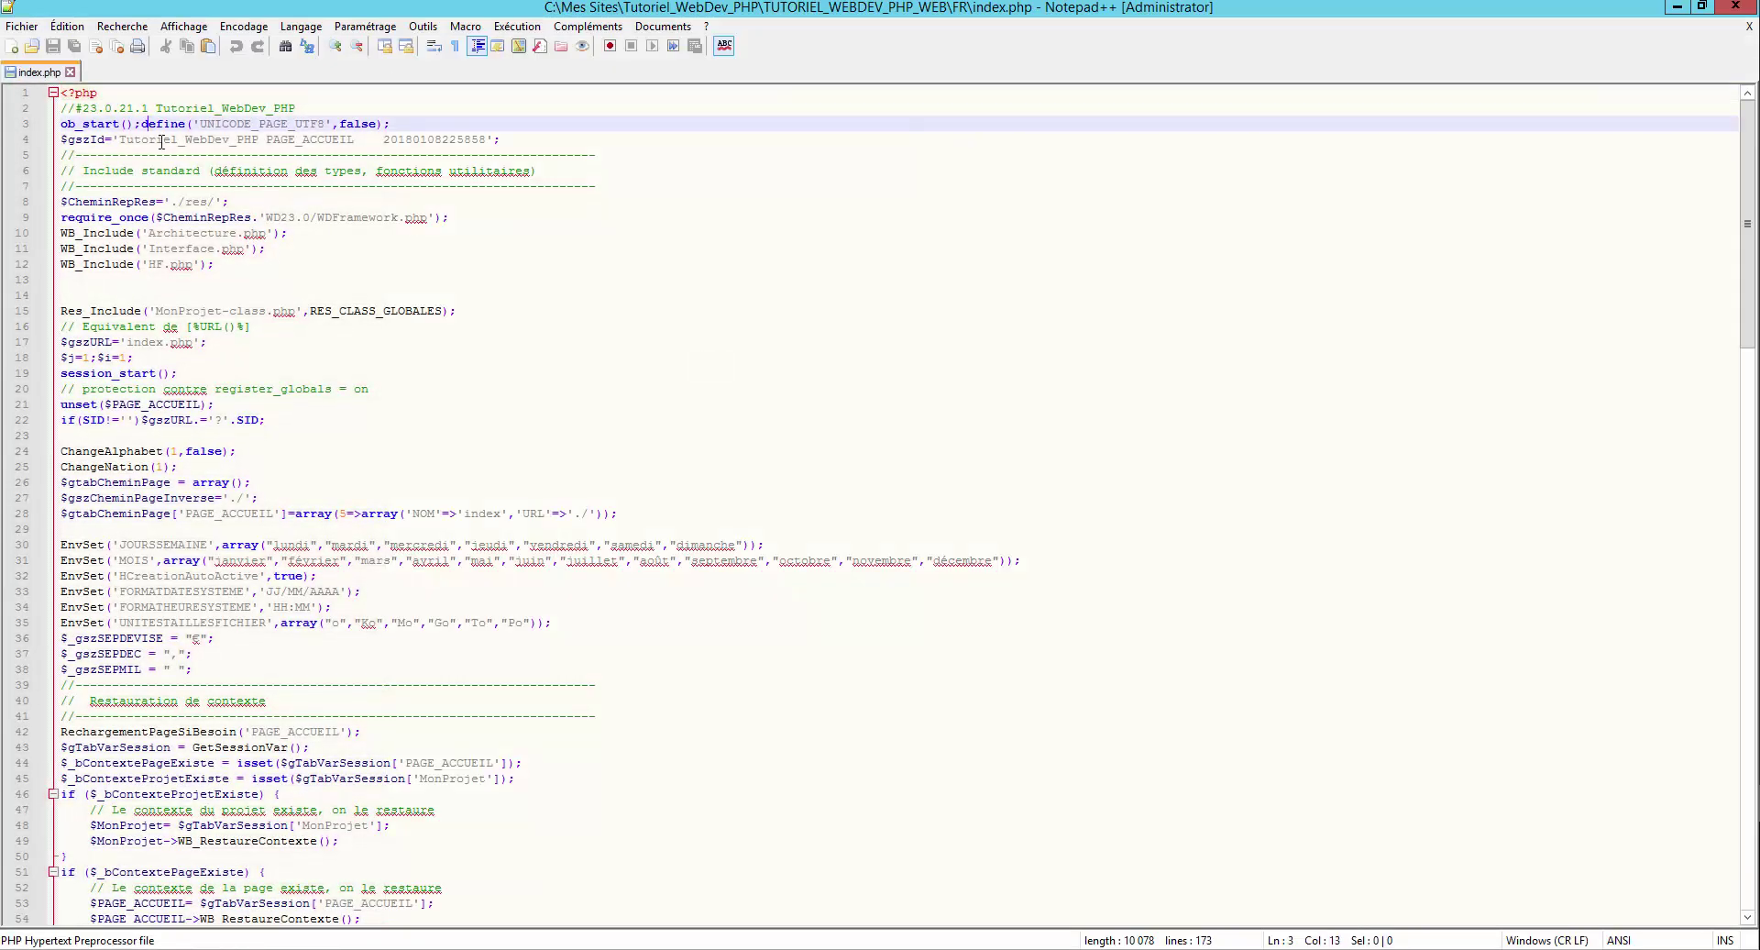
pyautogui.moveTo(63, 94); pyautogui.dragTo(126, 312)
pyautogui.click(133, 220)
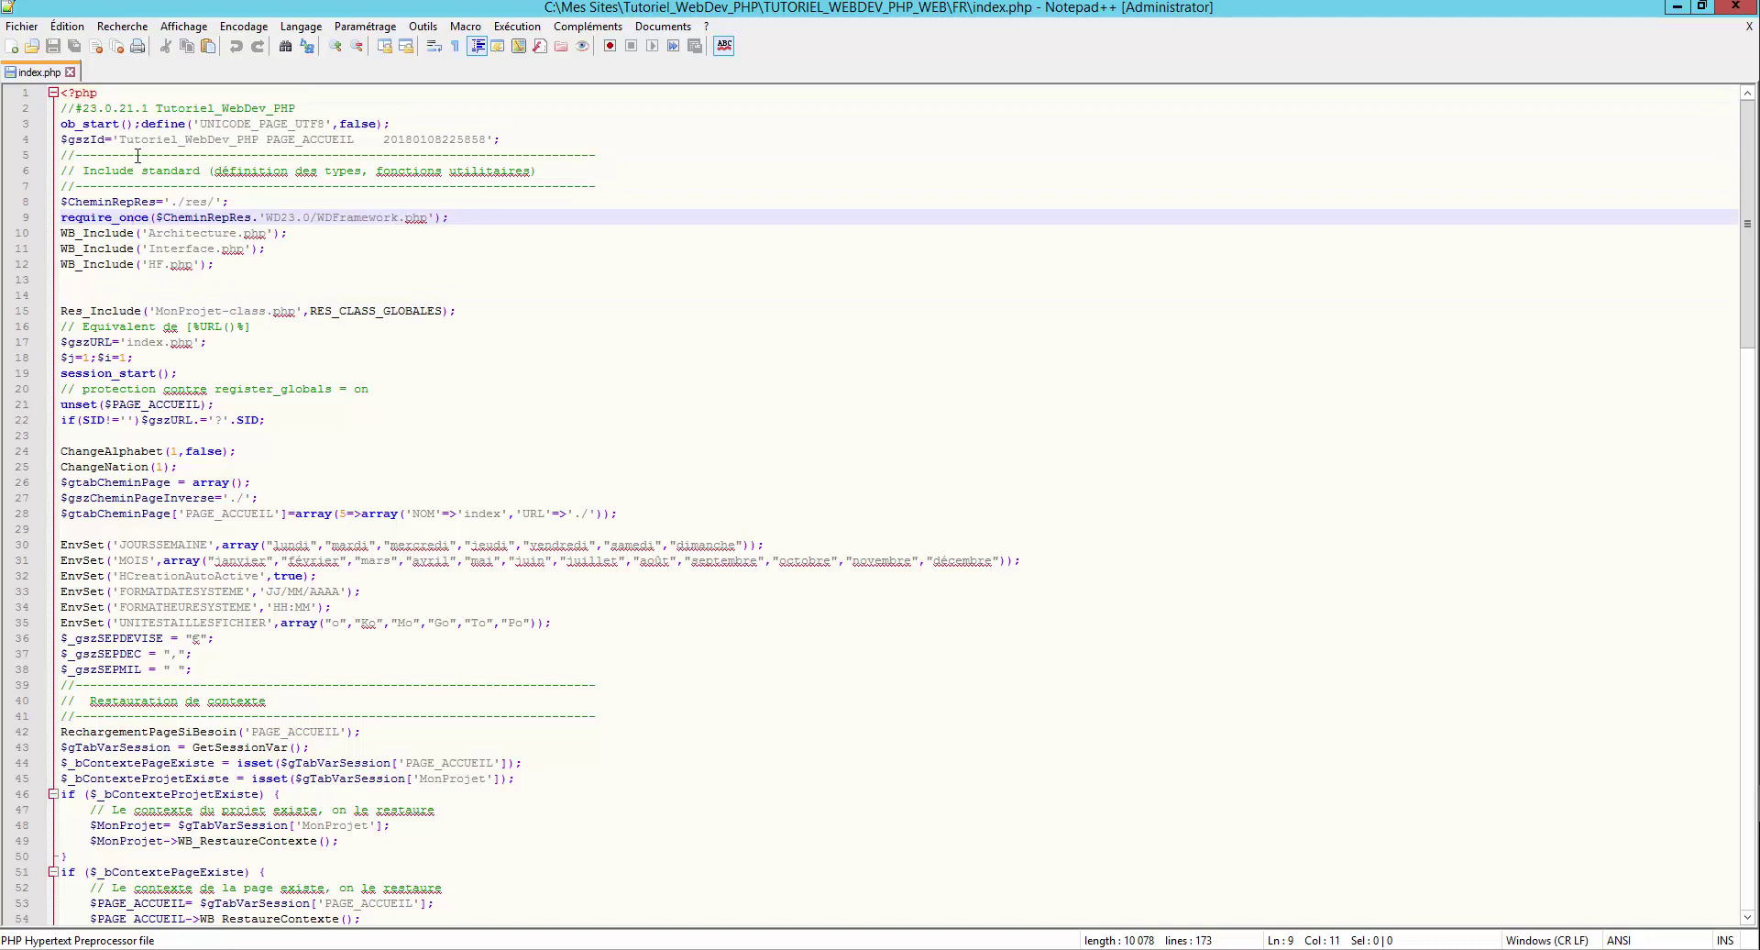
pyautogui.scroll(-1, 138, 155)
pyautogui.scroll(1, 137, 155)
pyautogui.scroll(-2, 137, 156)
pyautogui.scroll(2, 138, 156)
pyautogui.moveTo(148, 234); pyautogui.dragTo(266, 236)
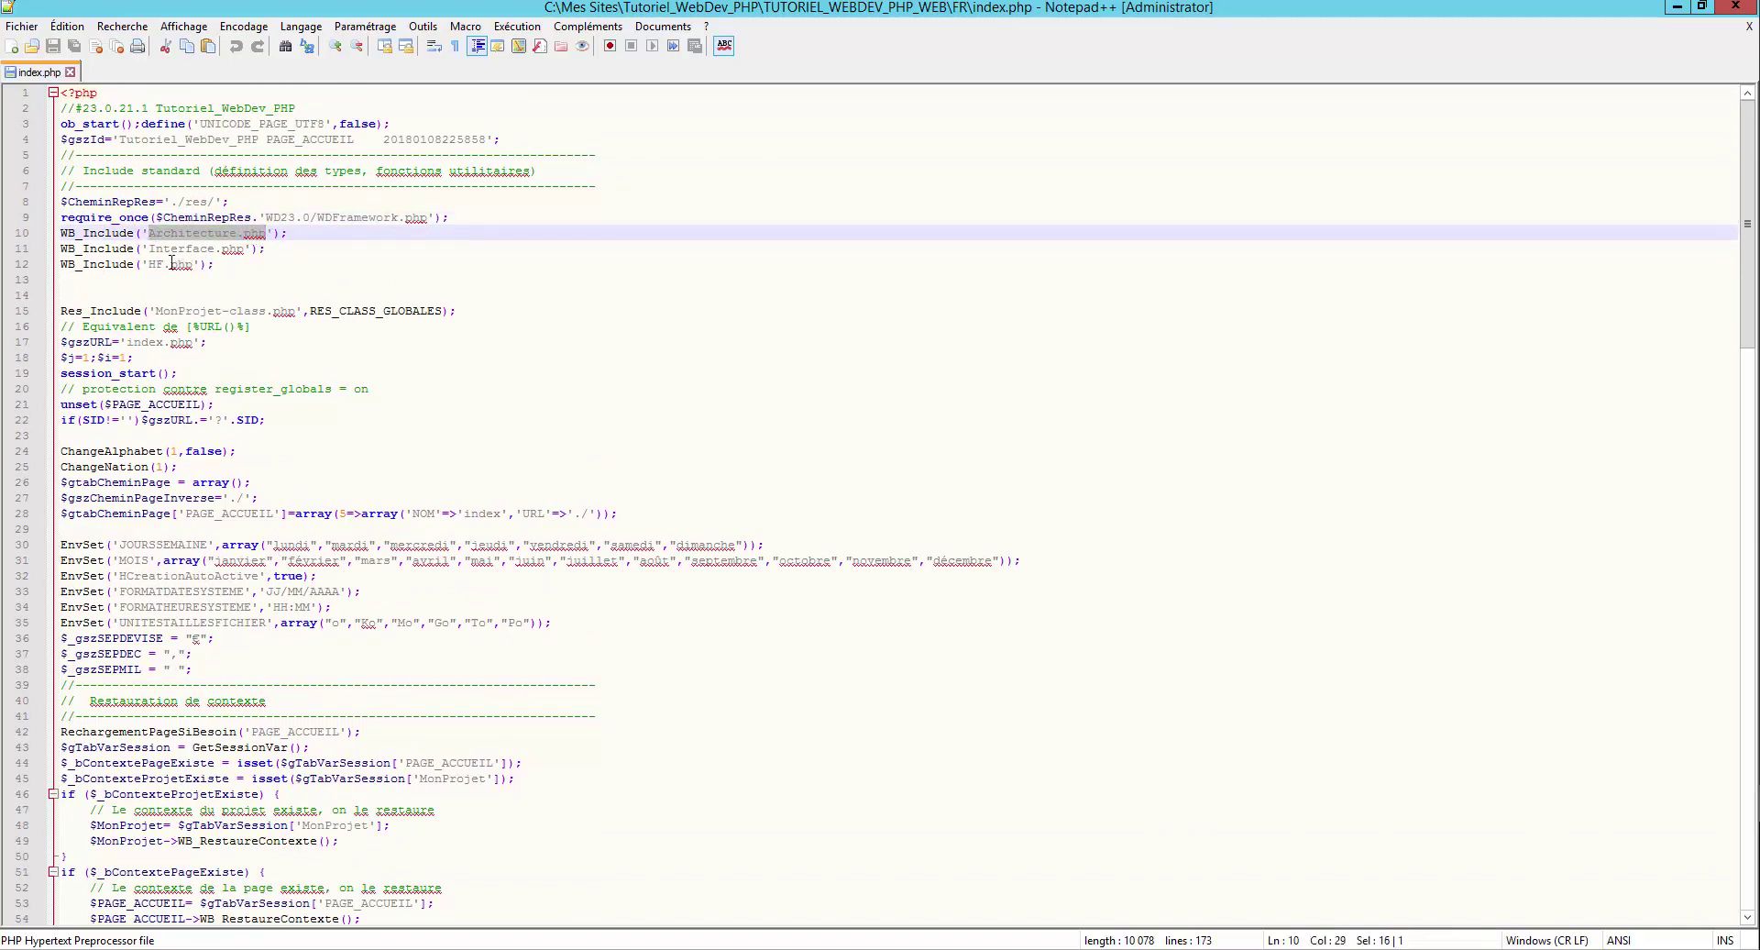
# Read through the generated PHP code in index.php, from the EnvSet settings to the start of the HTML section.
pyautogui.scroll(-8, 239, 299)
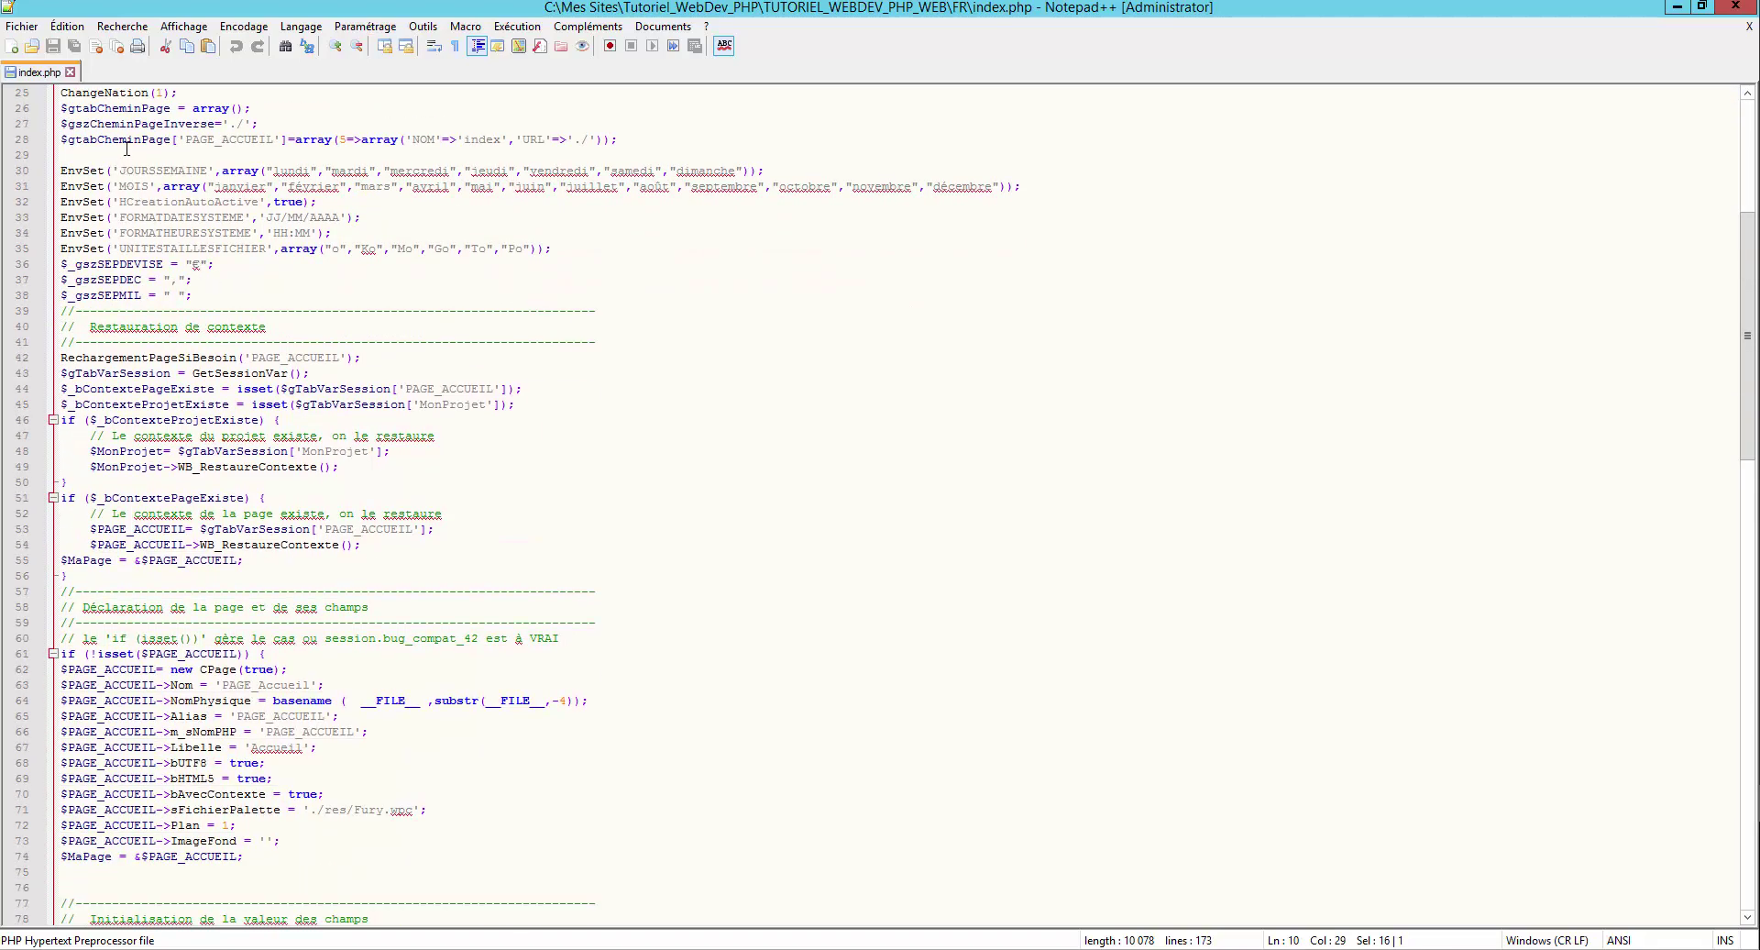
pyautogui.scroll(2, 128, 174)
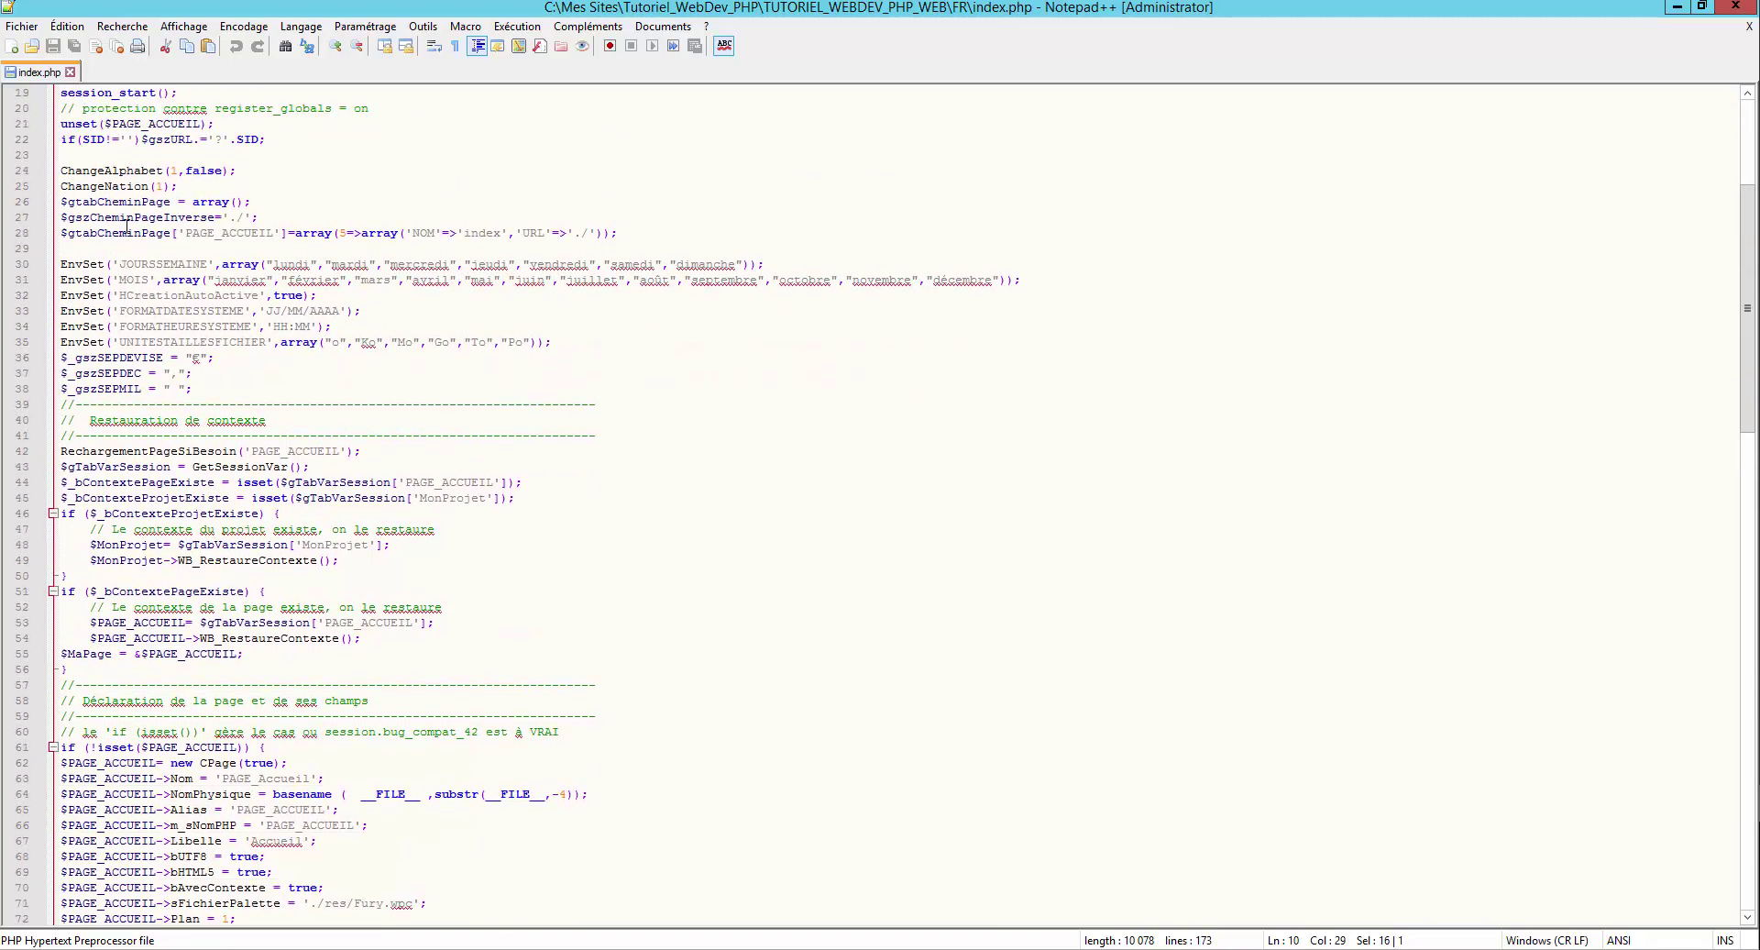
pyautogui.click(143, 265)
pyautogui.scroll(-1, 153, 266)
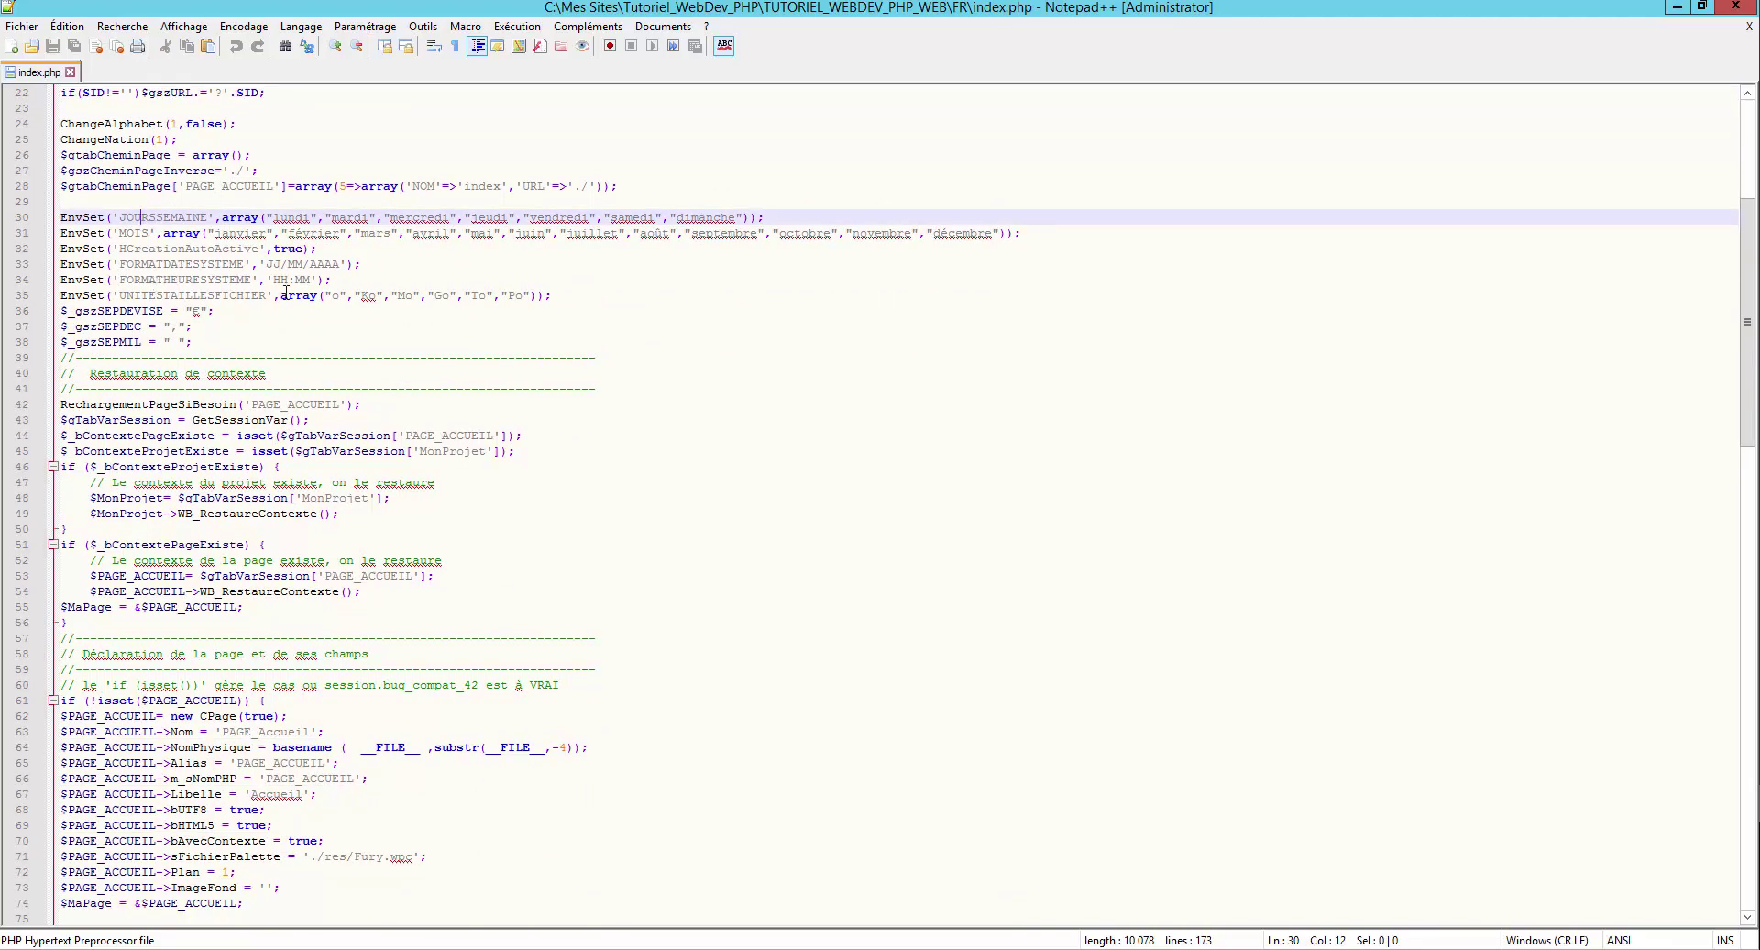
pyautogui.scroll(-3, 277, 293)
pyautogui.scroll(-8, 277, 295)
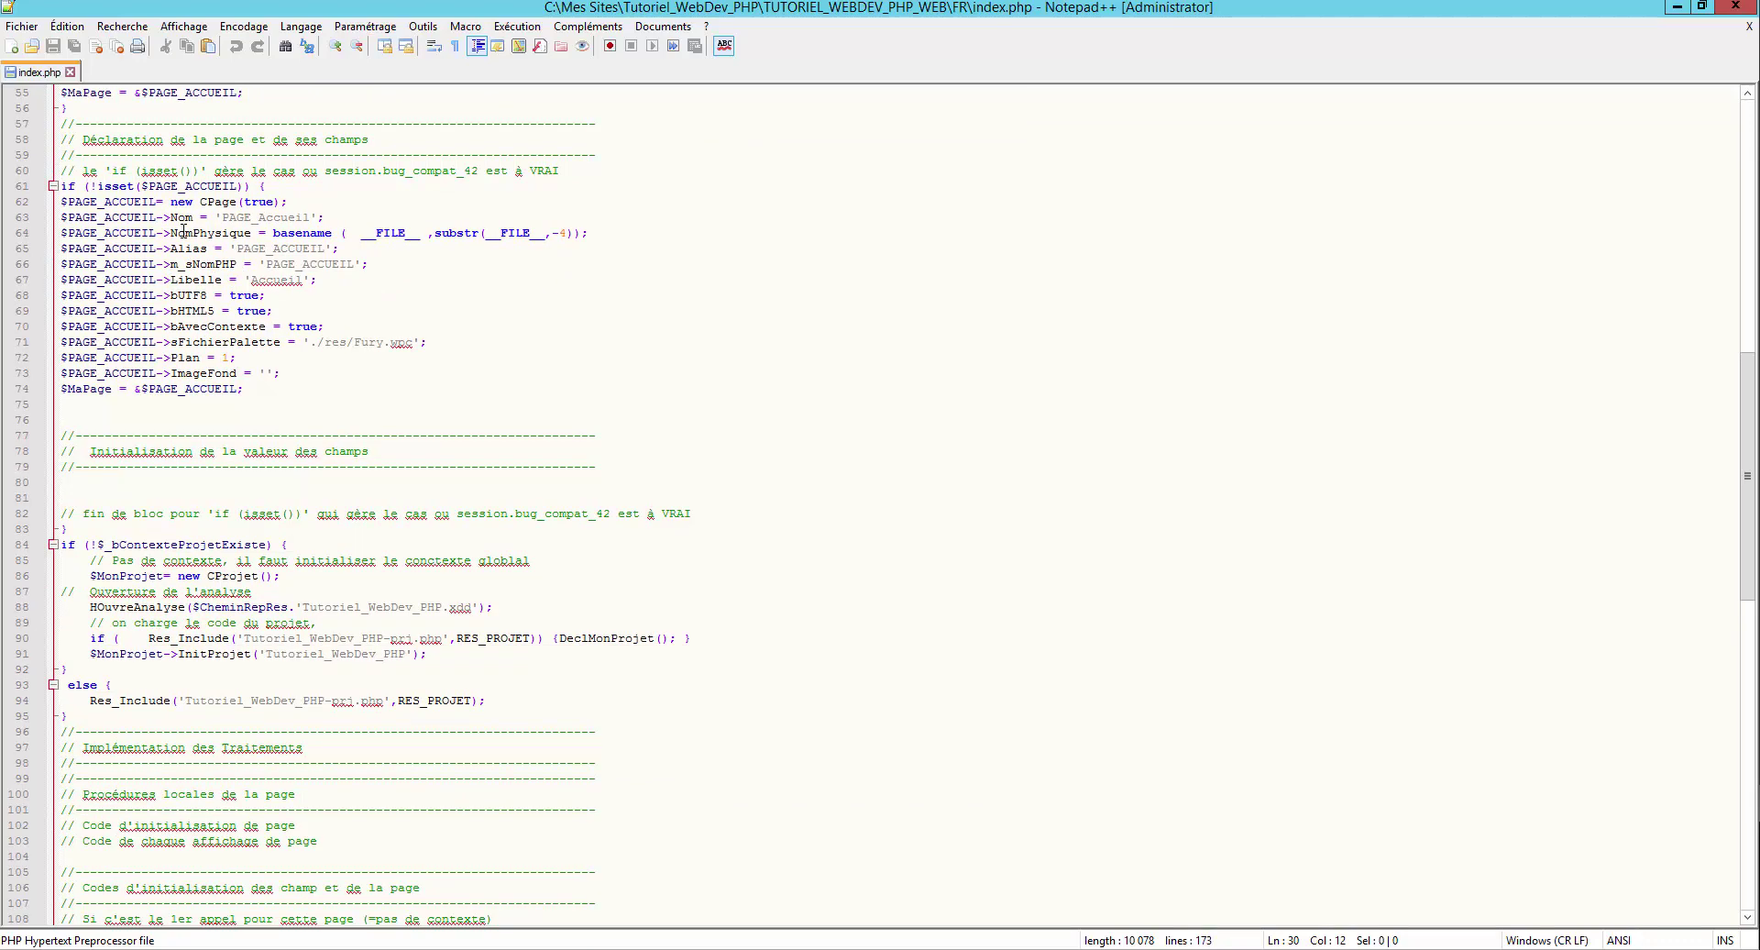
pyautogui.scroll(-2, 188, 243)
pyautogui.scroll(-9, 184, 231)
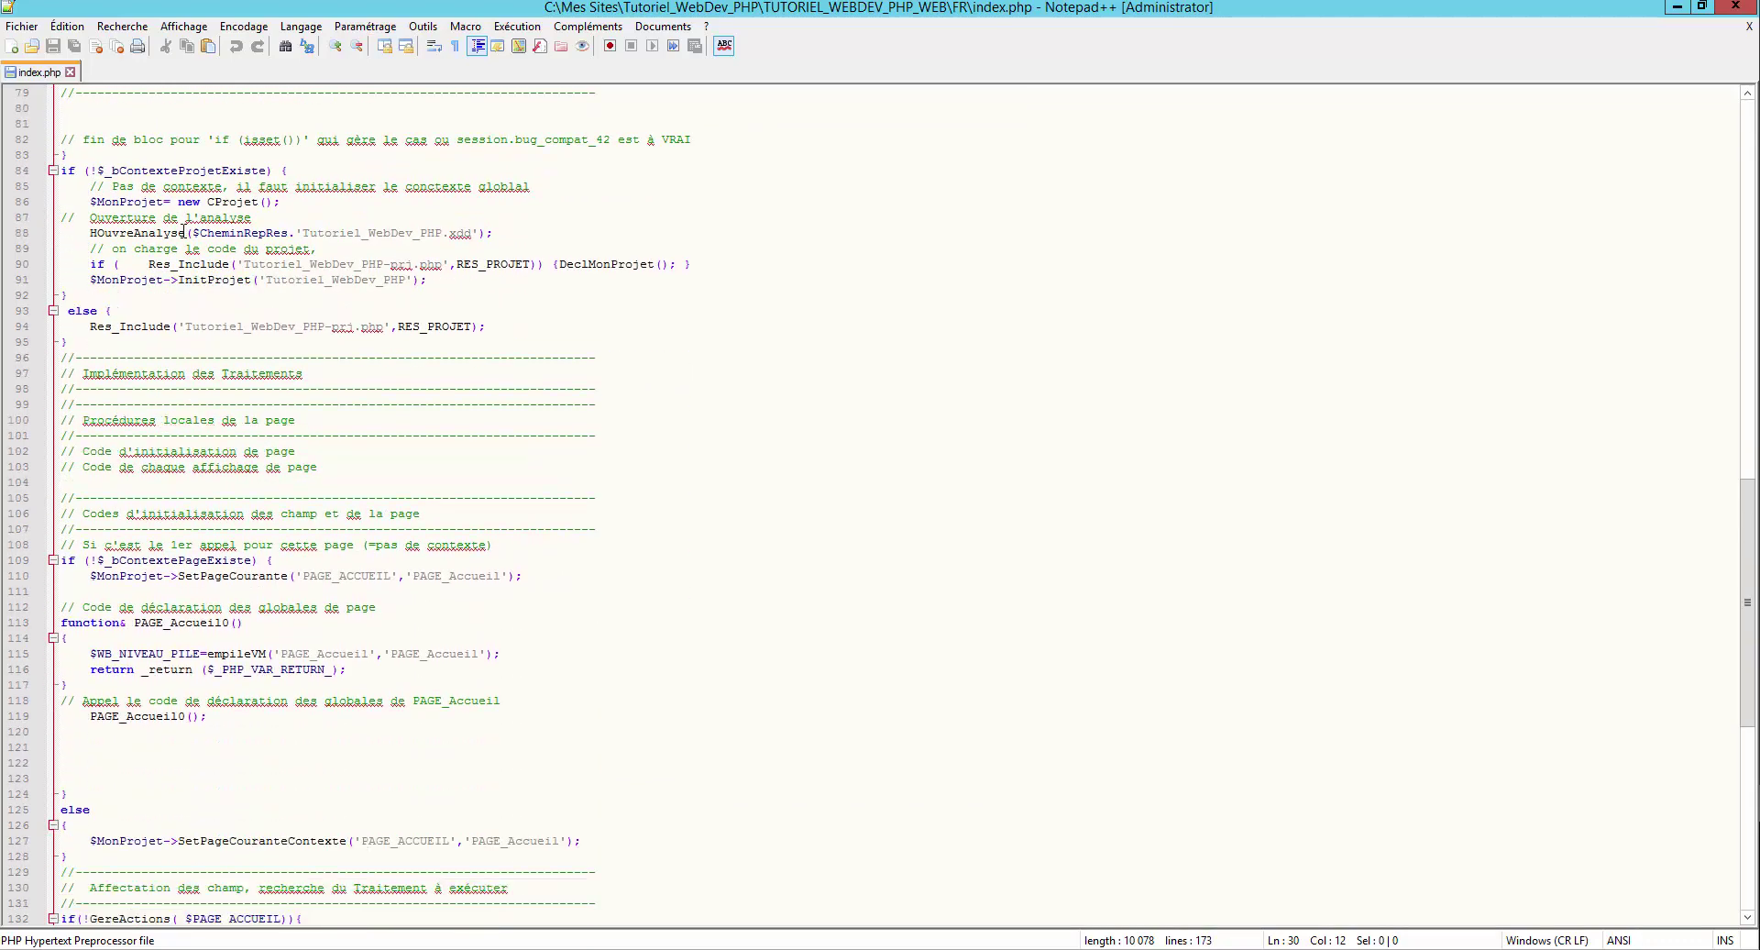
pyautogui.scroll(-11, 183, 231)
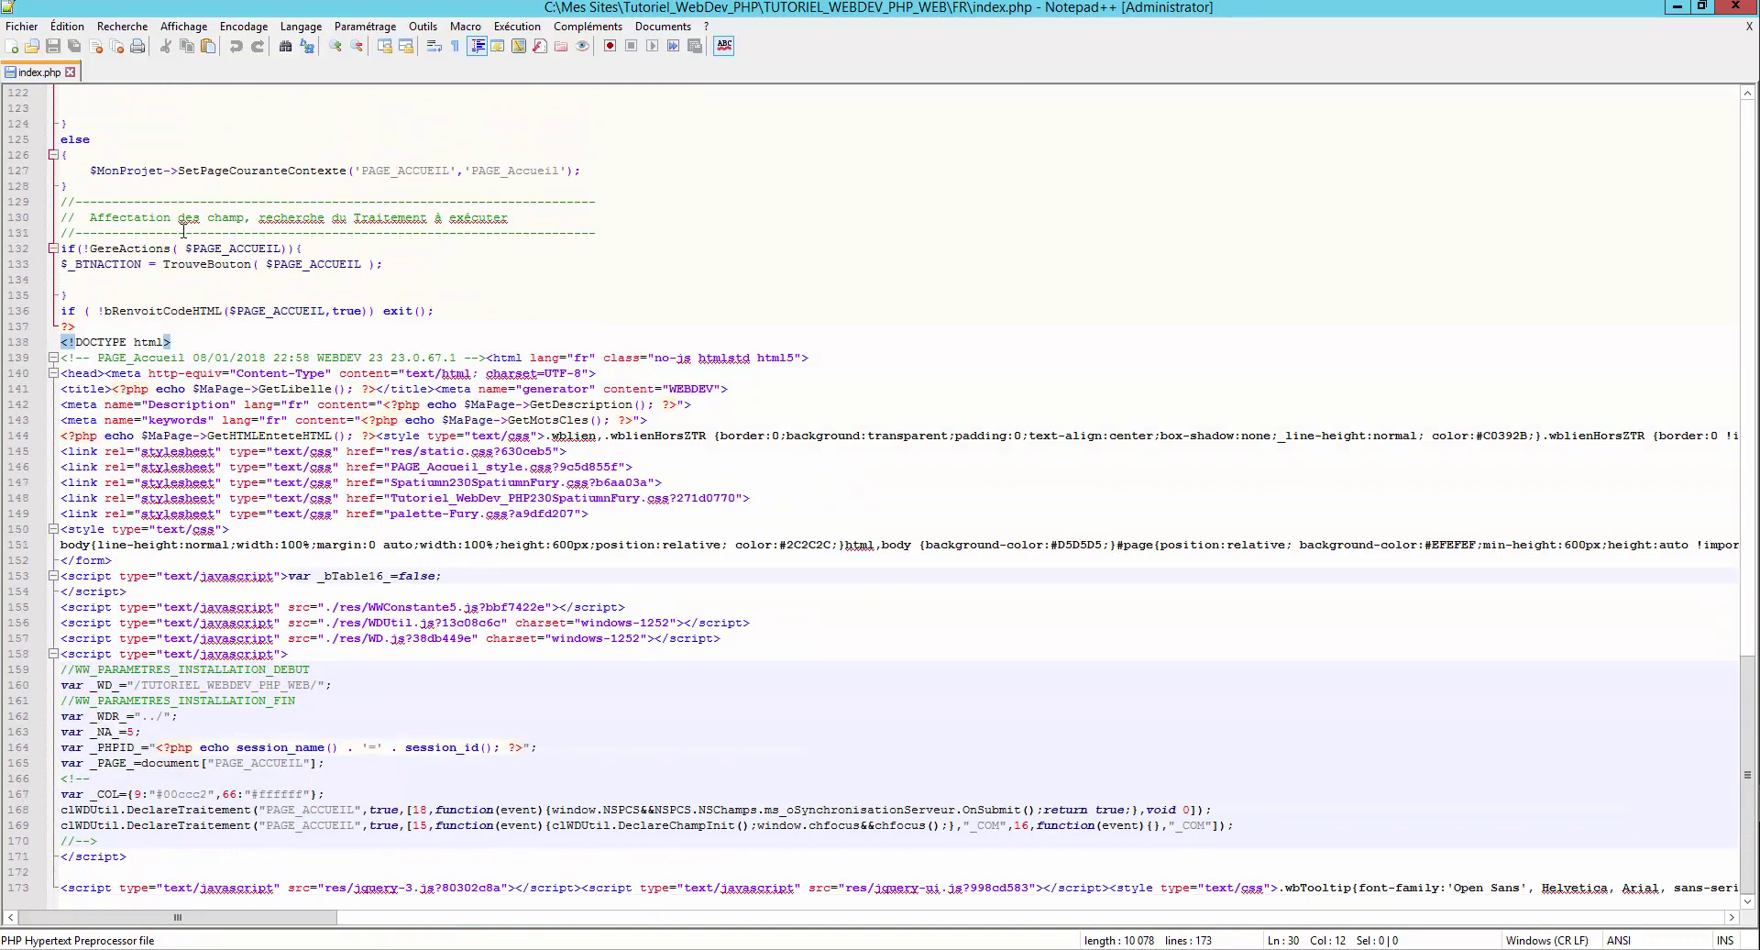
pyautogui.scroll(3, 260, 356)
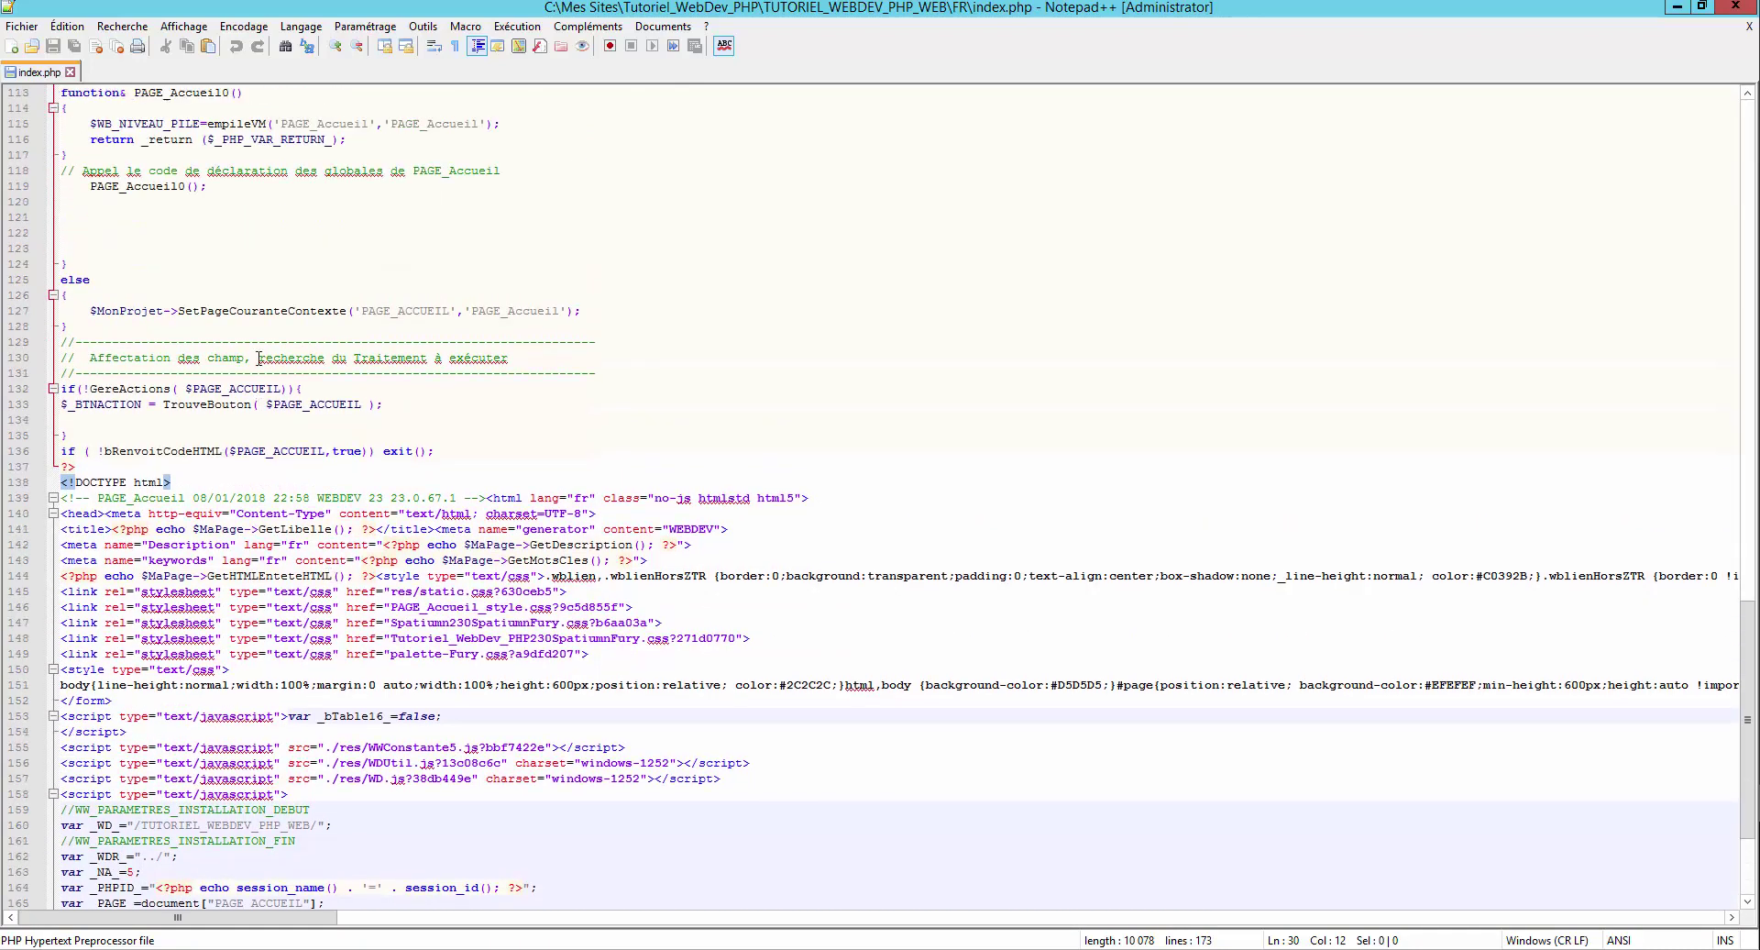
pyautogui.scroll(-4, 260, 357)
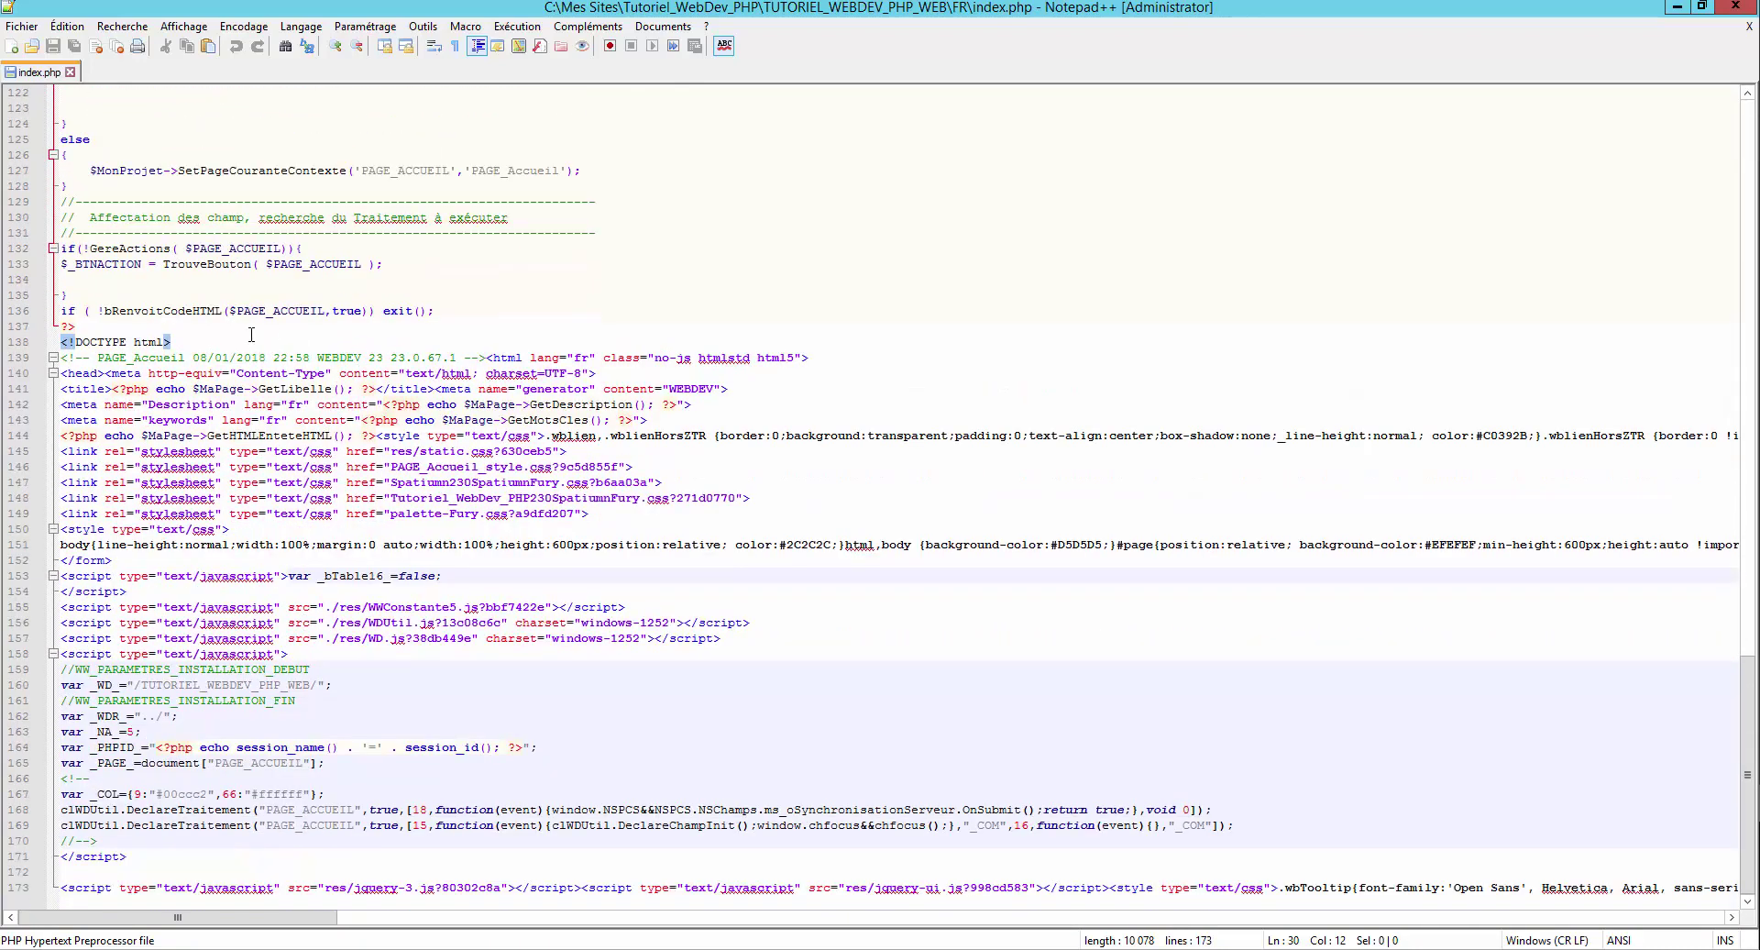
# Examine the HTML section of index.php, highlighting the head block and checking the stylesheet links and the WWConstante5, WDUtil and WD script references.
pyautogui.click(183, 337)
pyautogui.click(176, 329)
pyautogui.moveTo(61, 341); pyautogui.dragTo(236, 545)
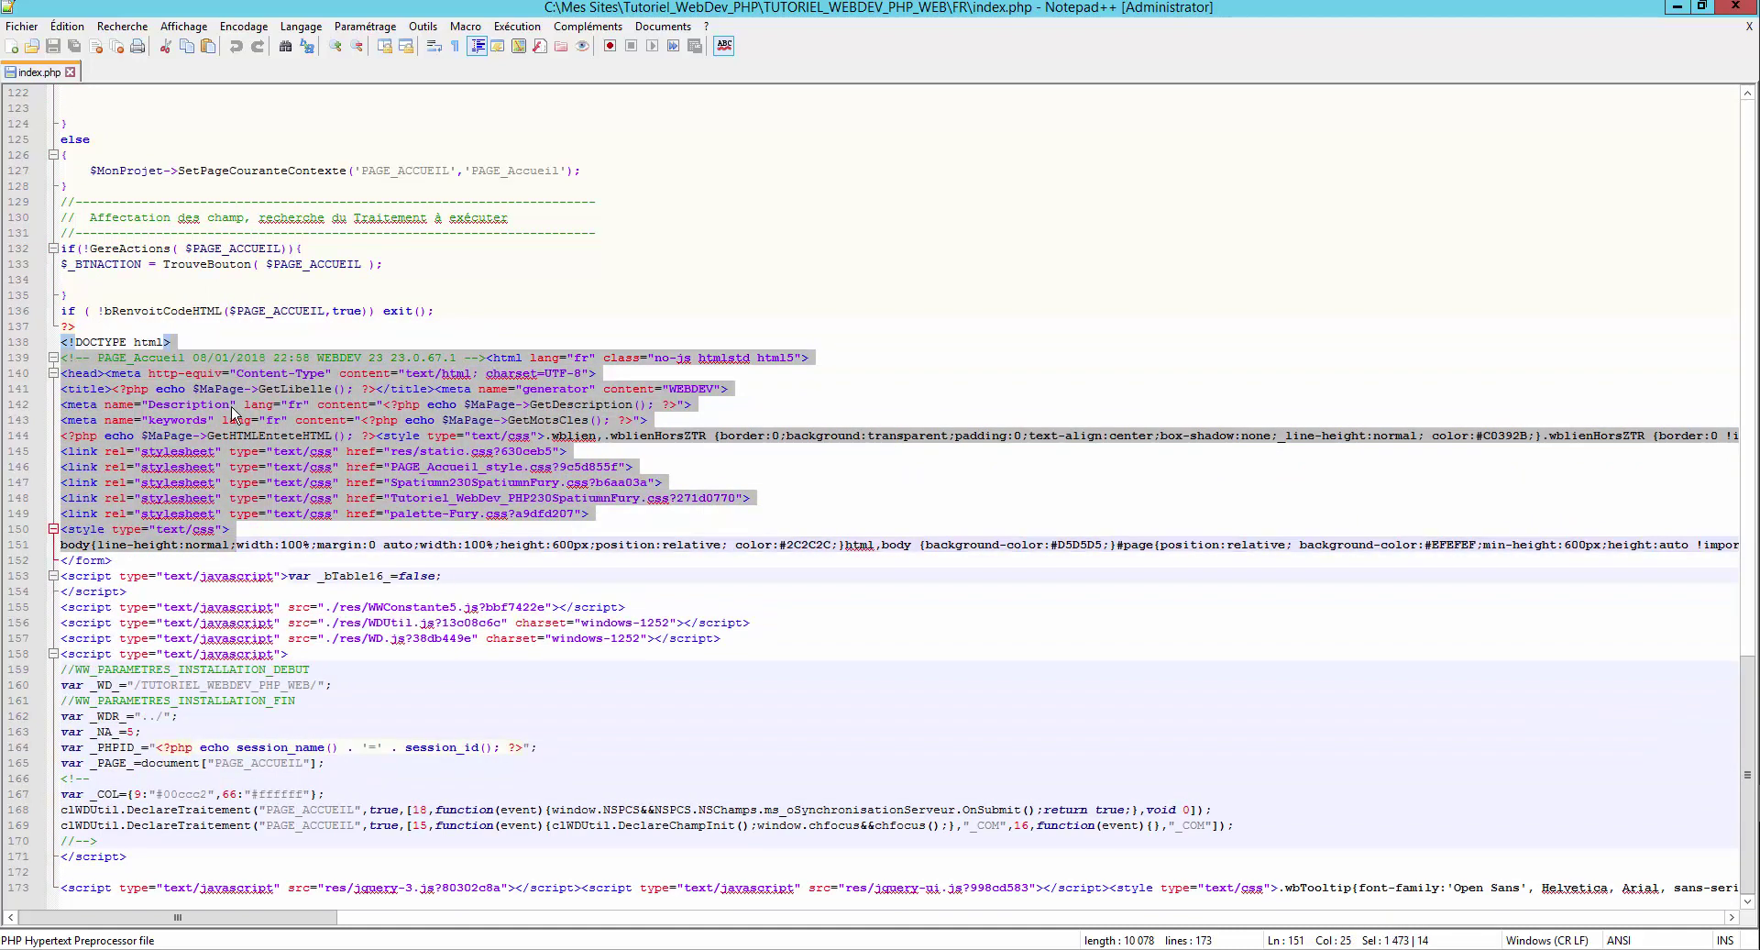
pyautogui.click(231, 405)
pyautogui.click(302, 481)
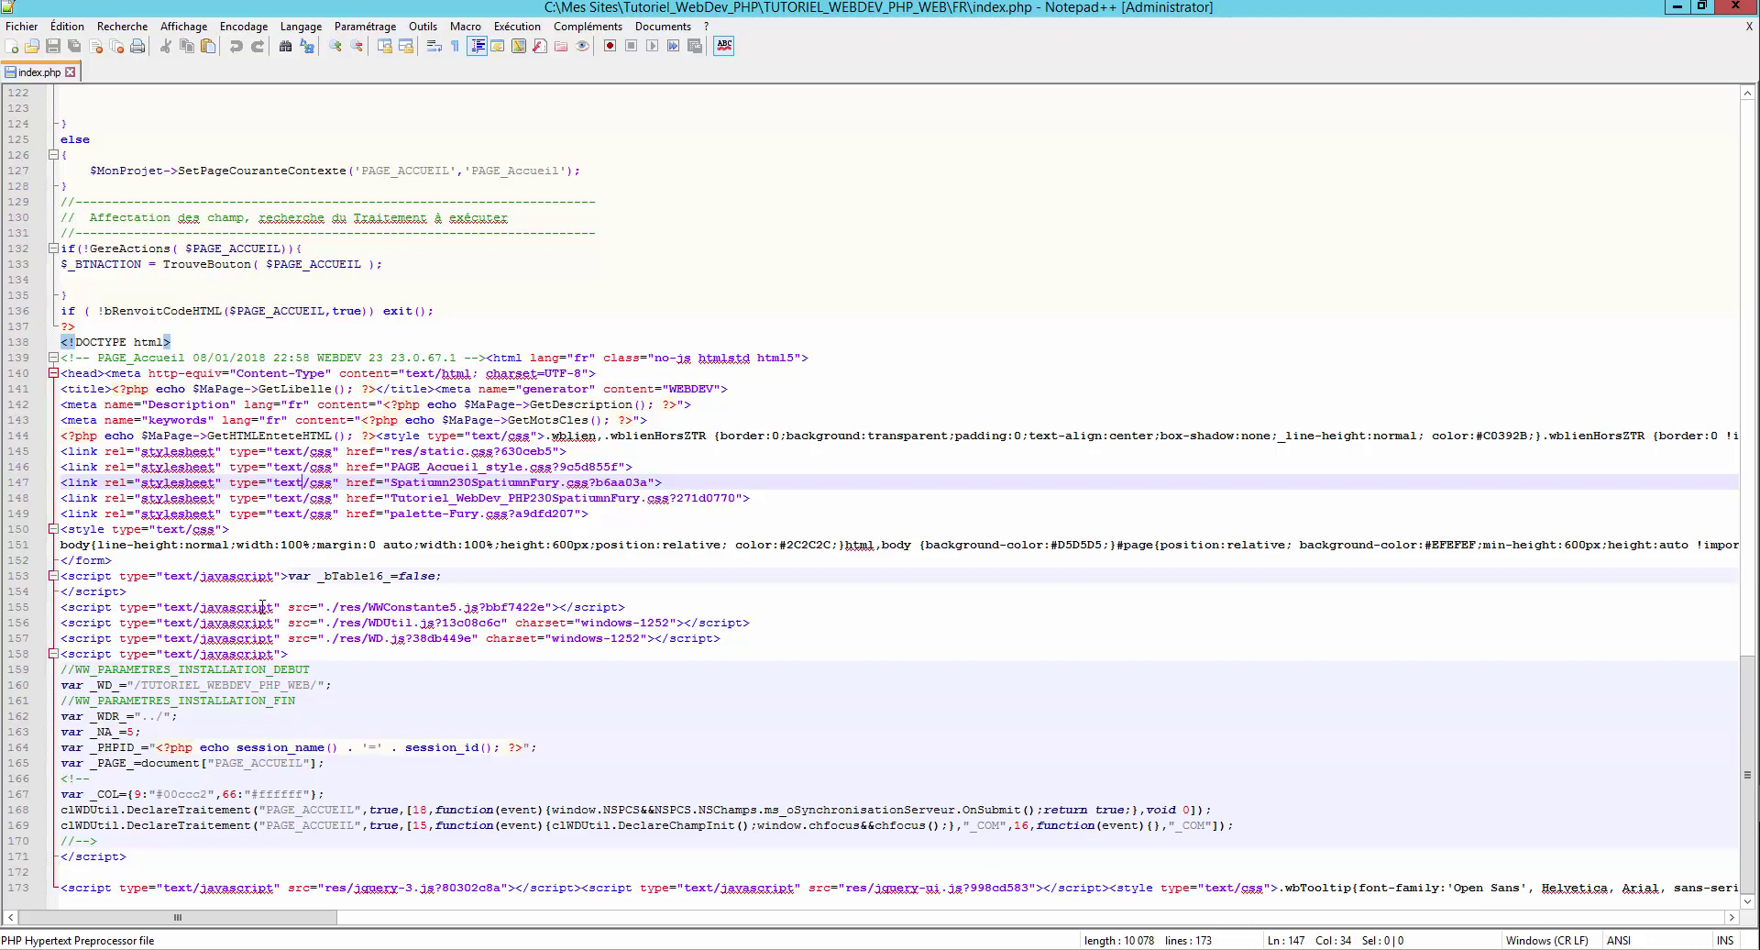
pyautogui.click(395, 607)
pyautogui.click(397, 624)
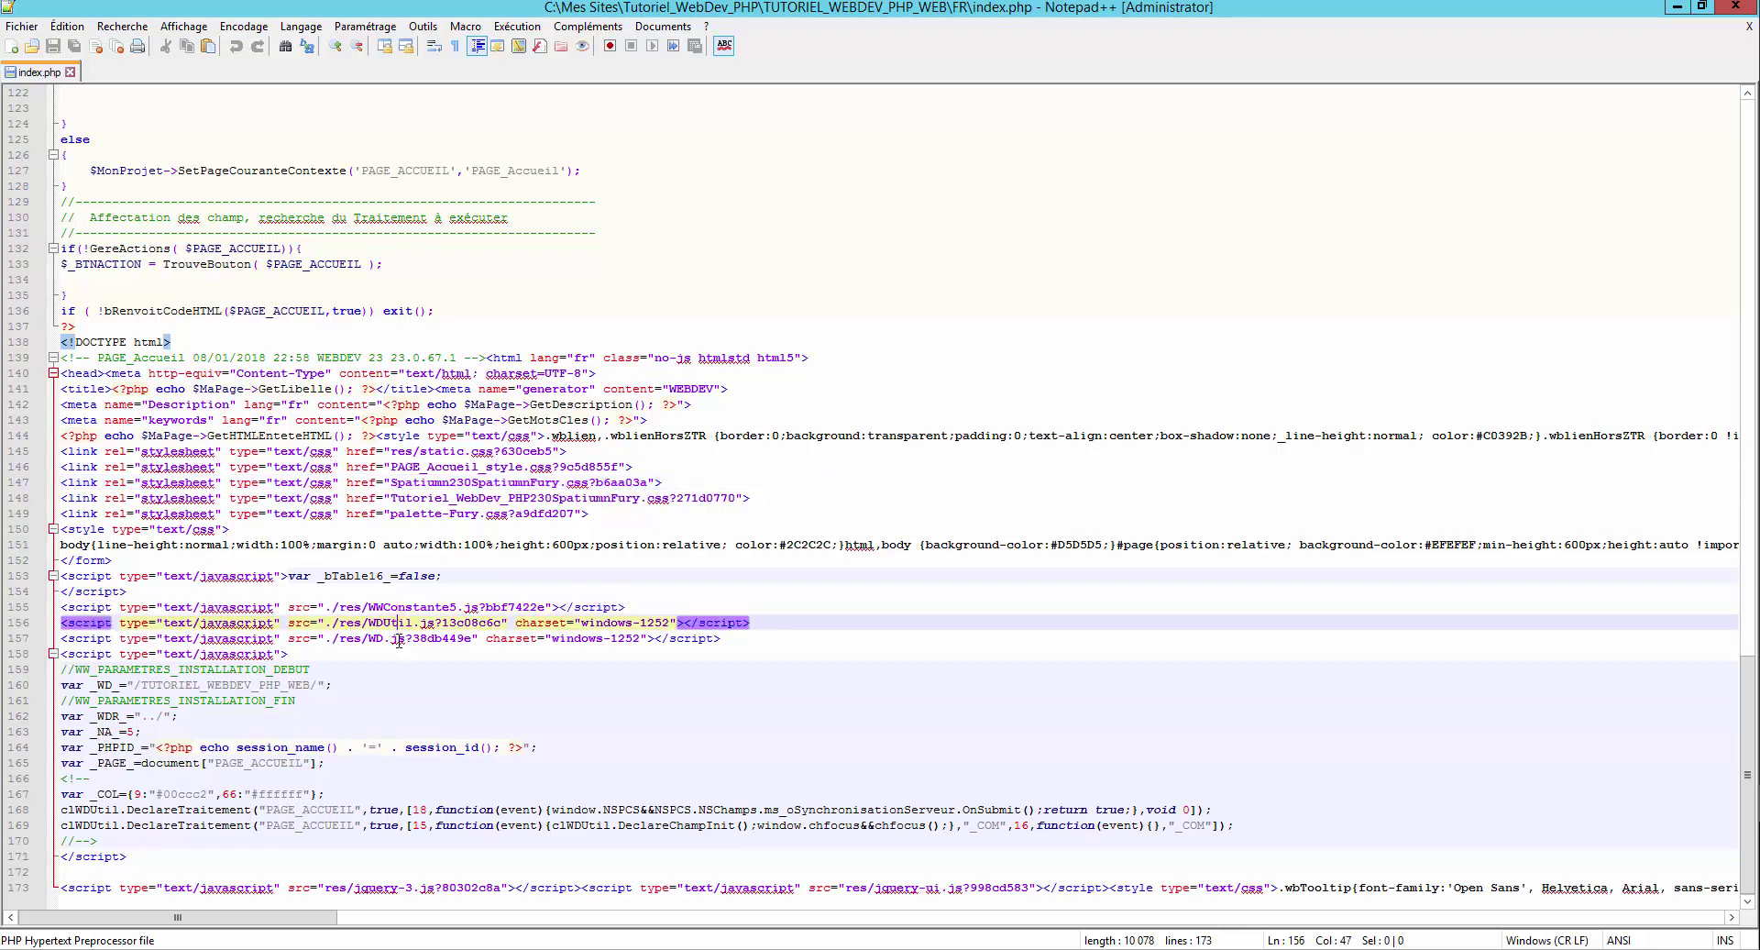
pyautogui.click(397, 639)
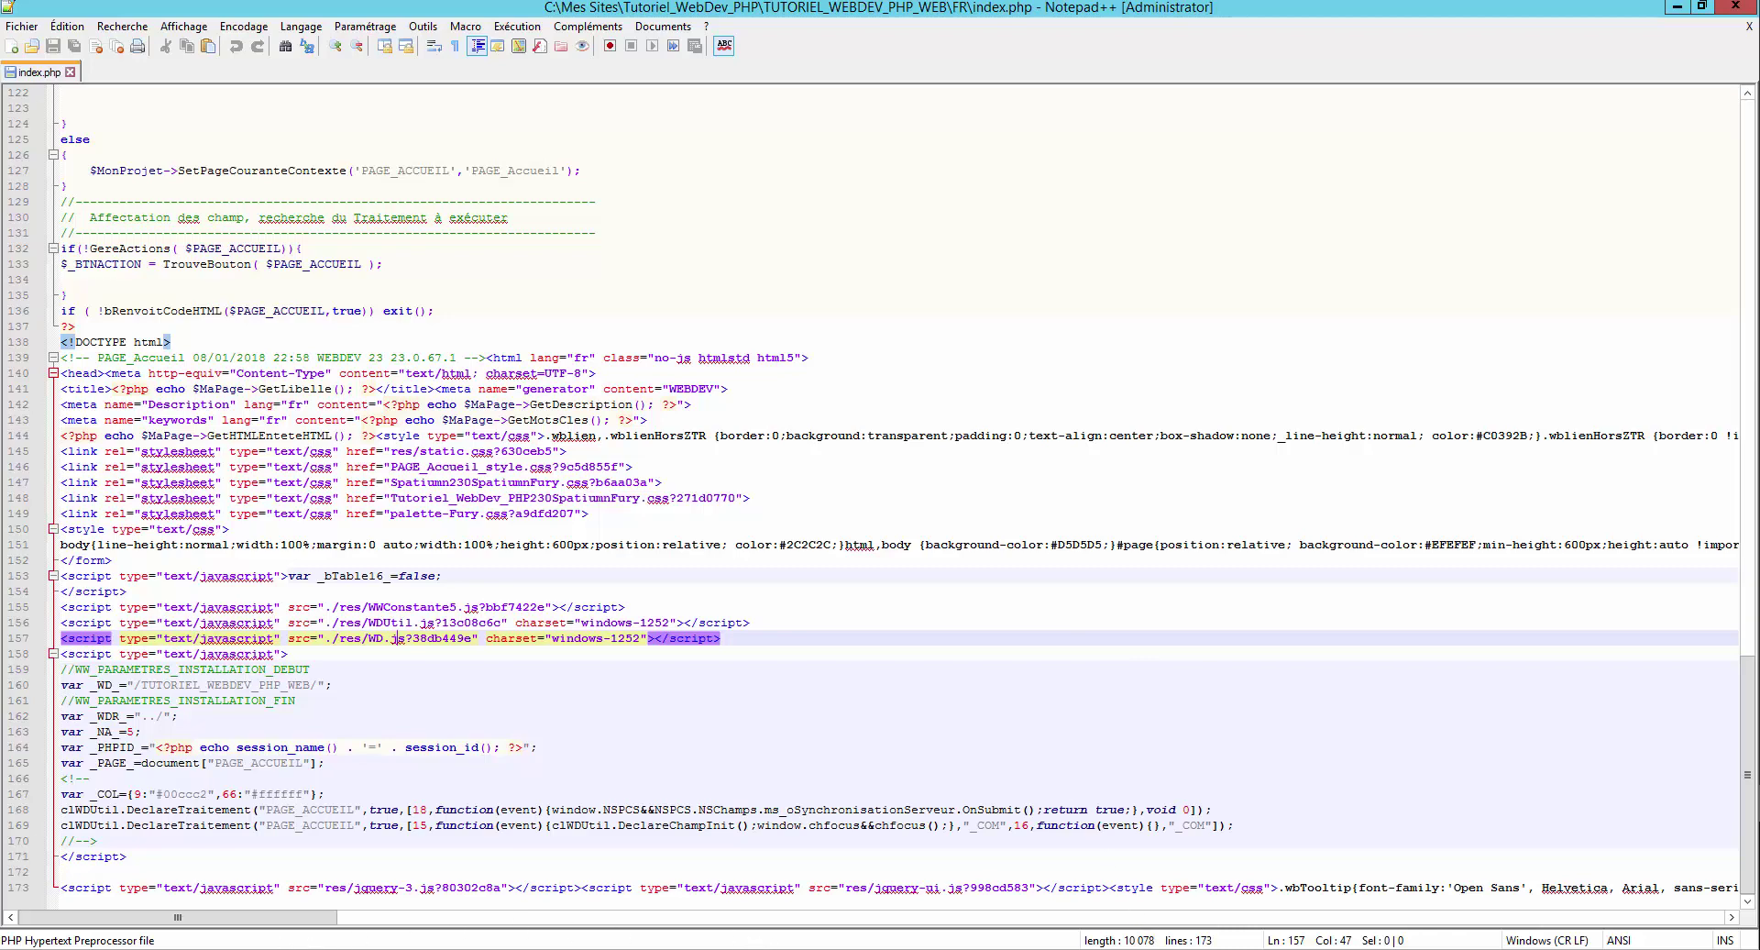
# Switch back to WEBDEV, show PAGE_Accueil in Zoning mode and subdivide it with a horizontal line near the page's upper edge.
pyautogui.click(243, 948)
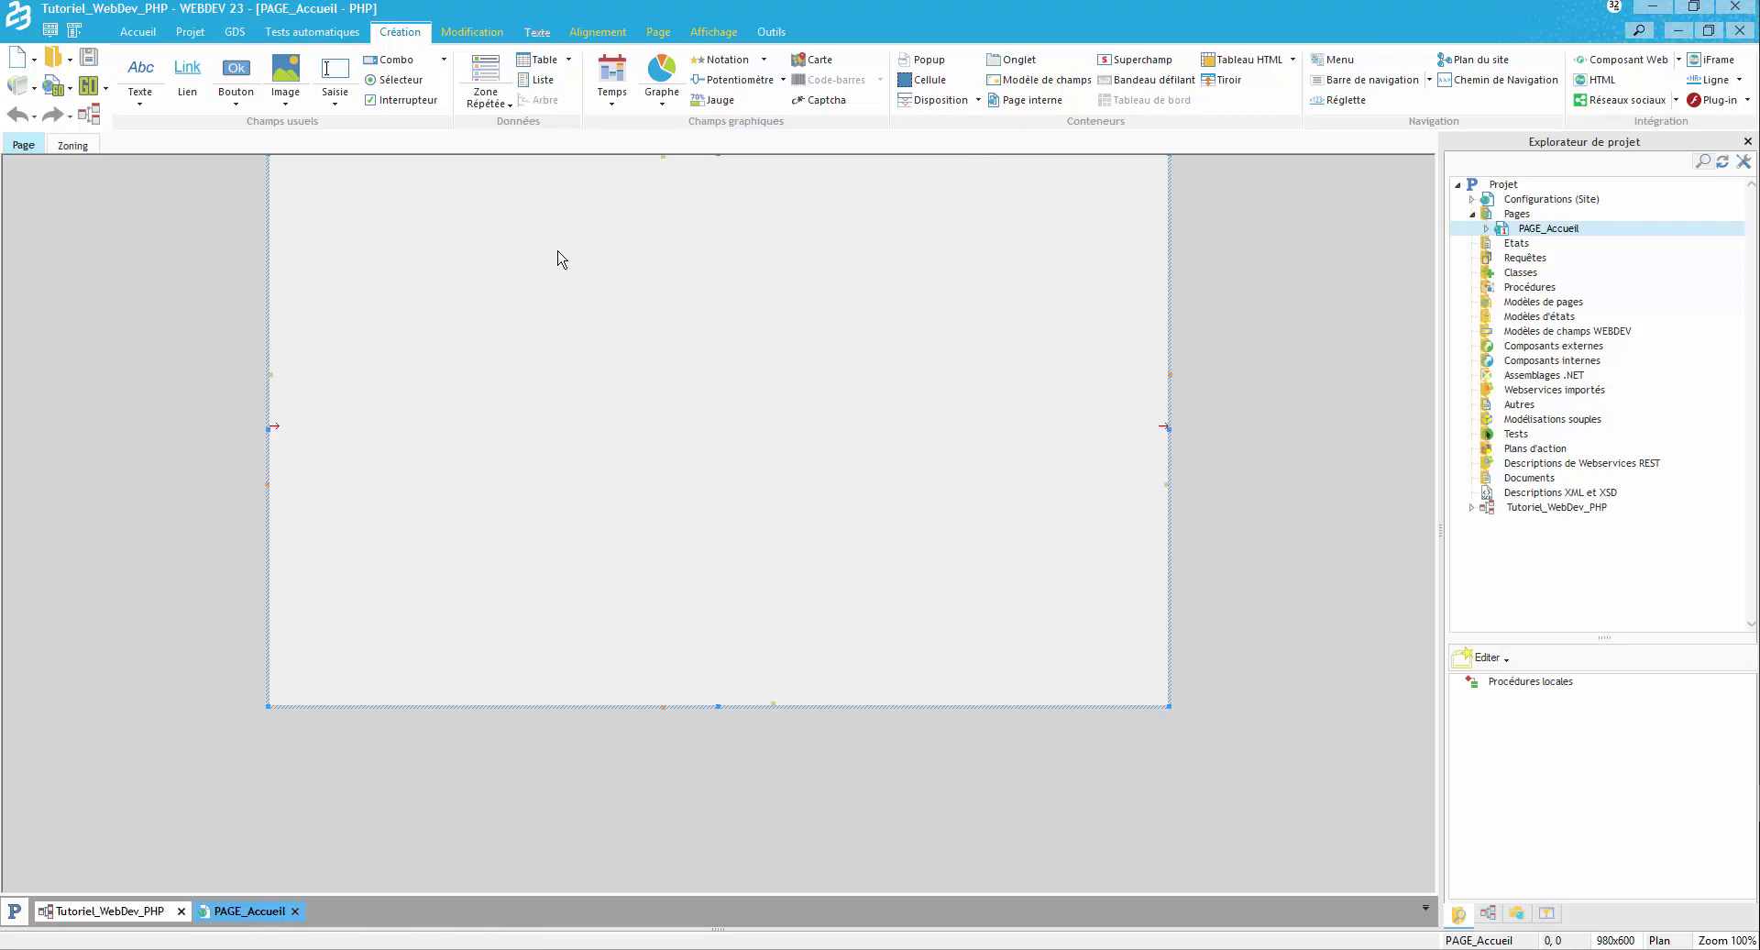
pyautogui.click(77, 147)
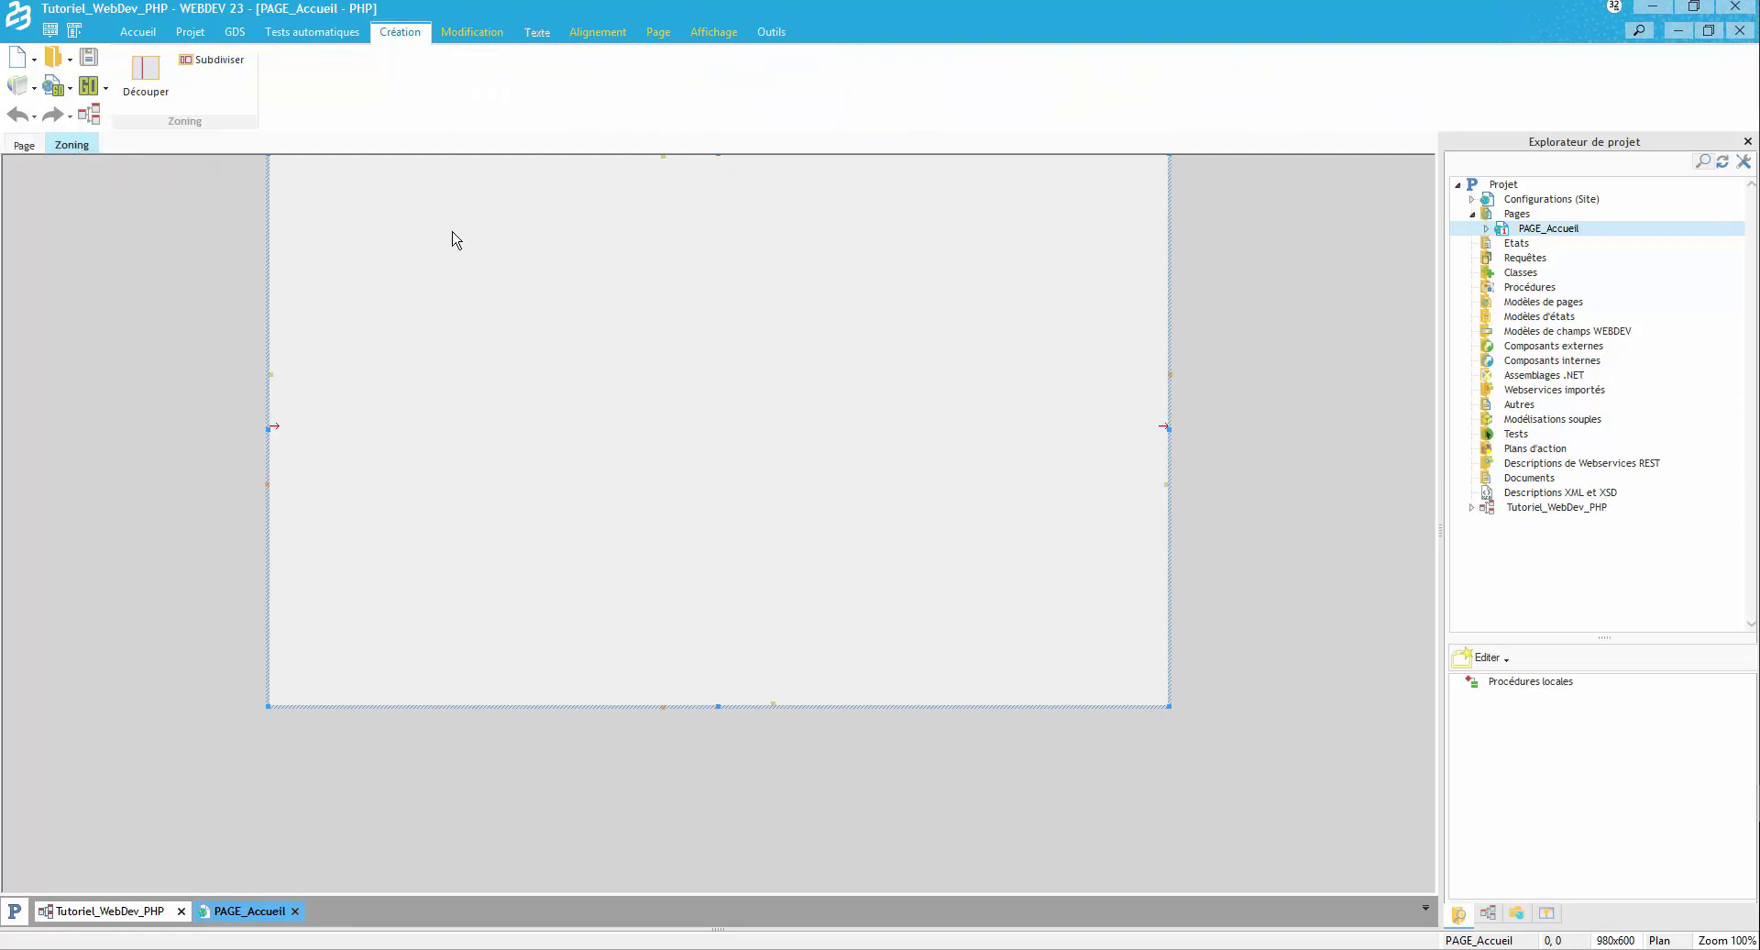
pyautogui.click(218, 60)
pyautogui.moveTo(338, 218); pyautogui.dragTo(731, 232)
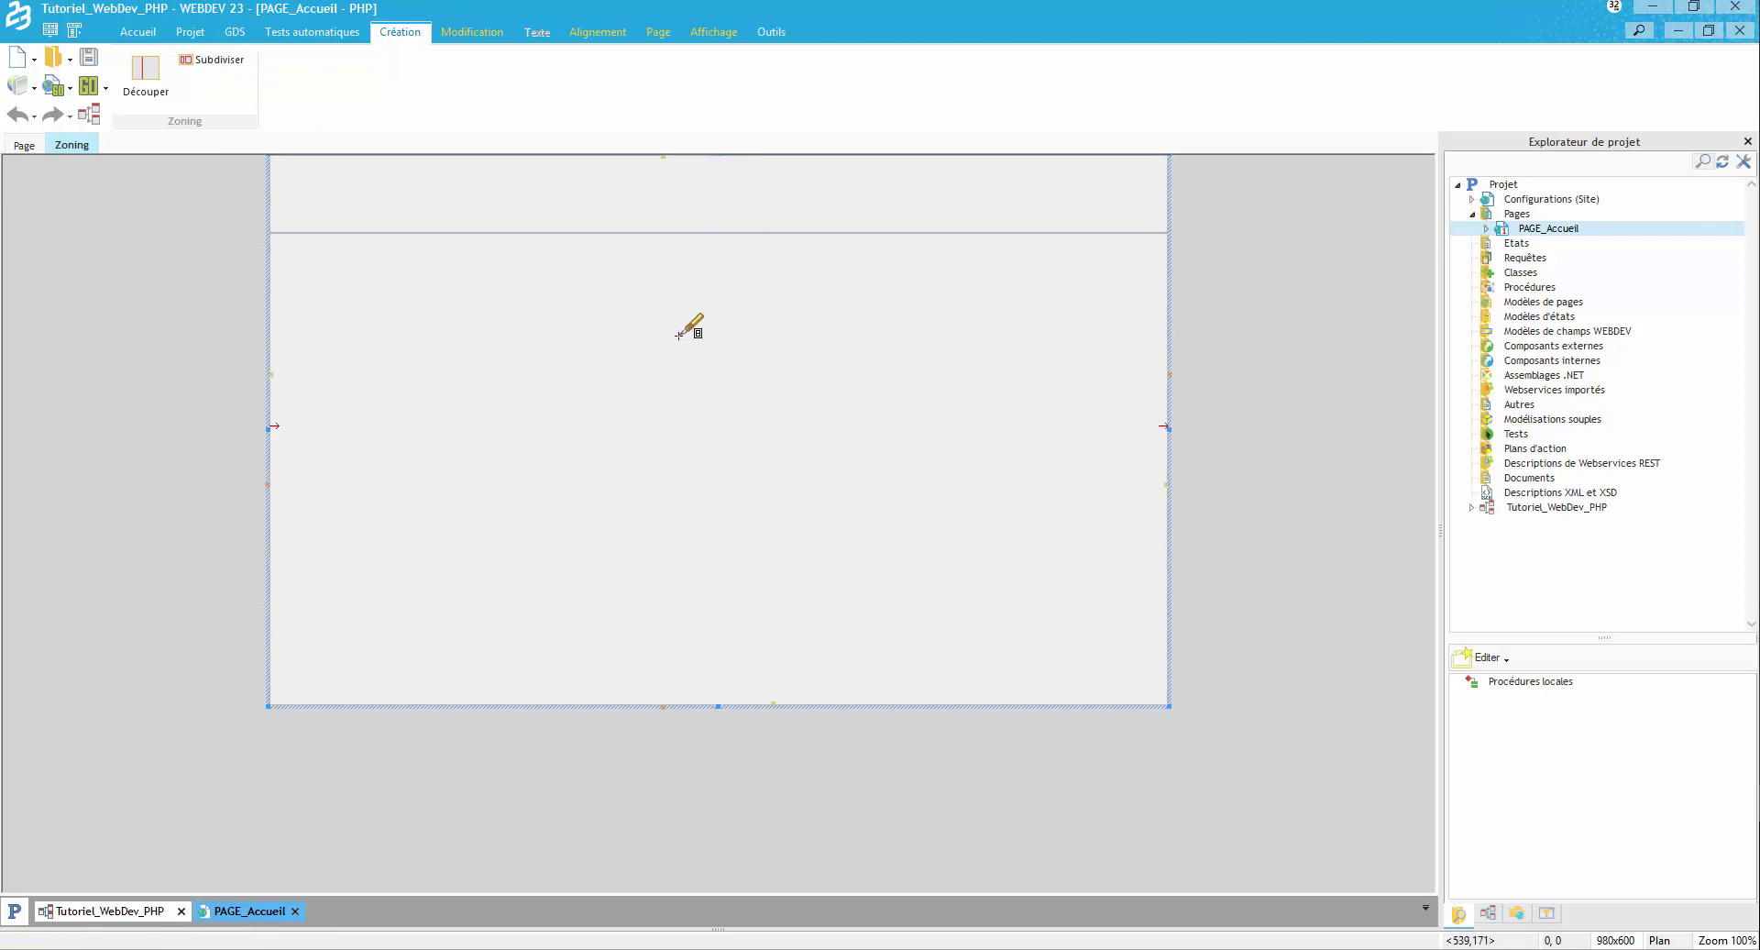
# Subdivide the page with a second horizontal line about 66 px above its lower edge.
pyautogui.moveTo(279, 661); pyautogui.dragTo(713, 644)
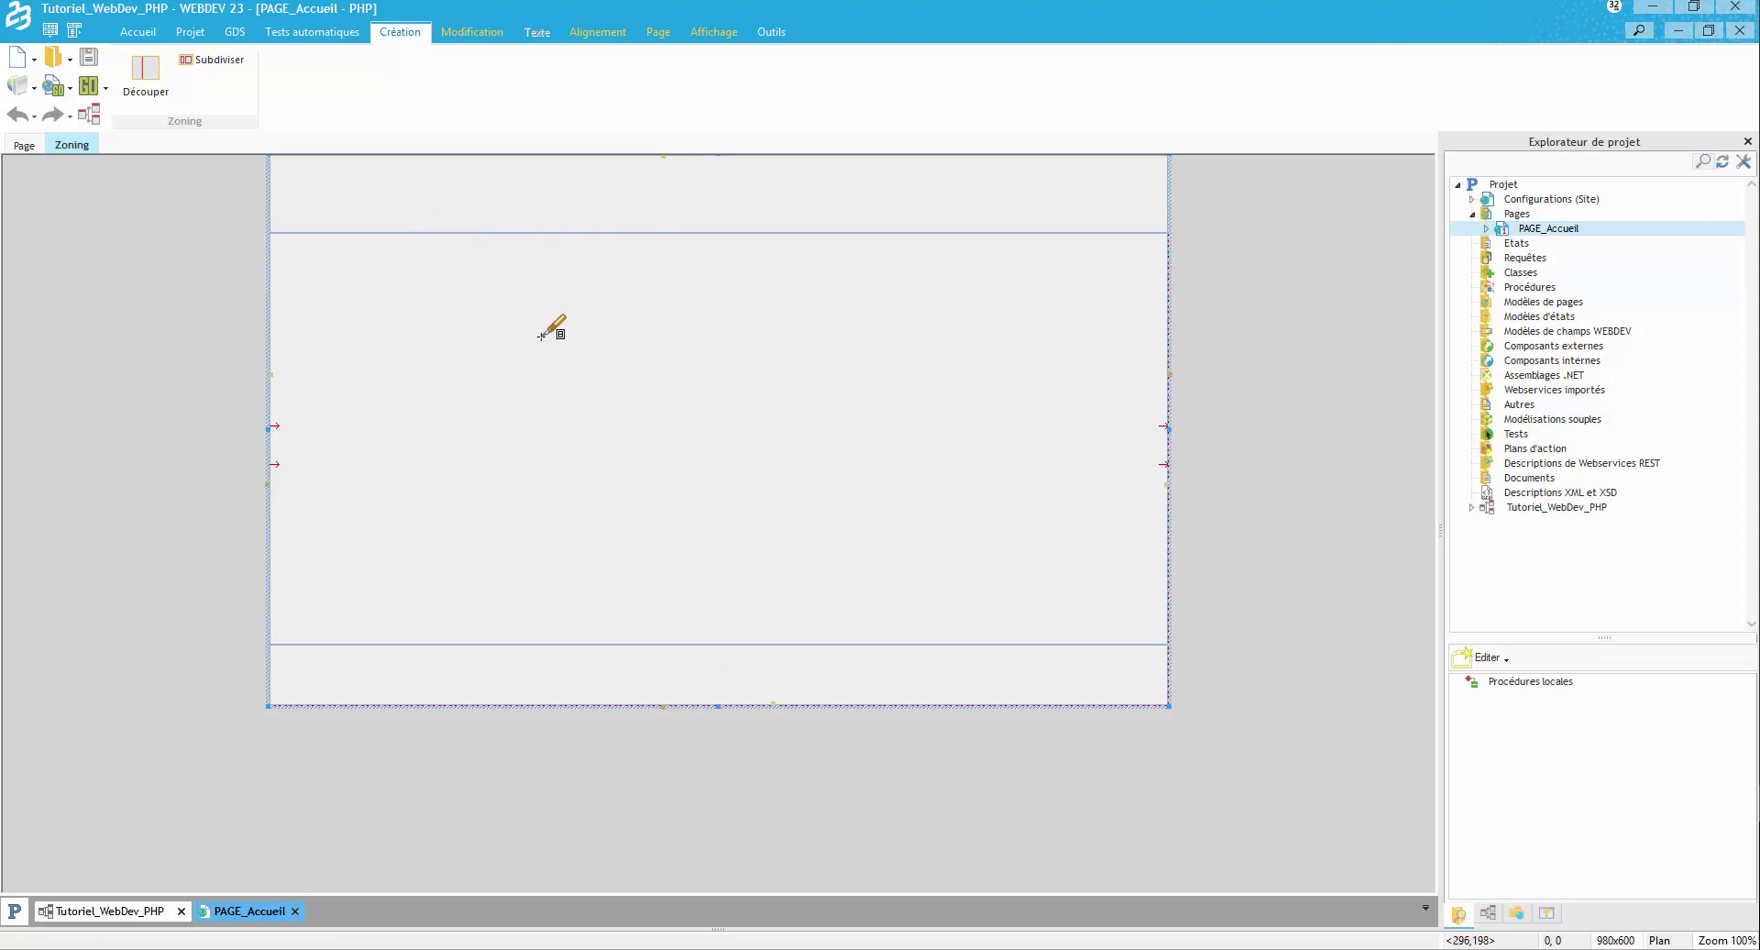
pyautogui.press('Escape')
pyautogui.click(389, 251)
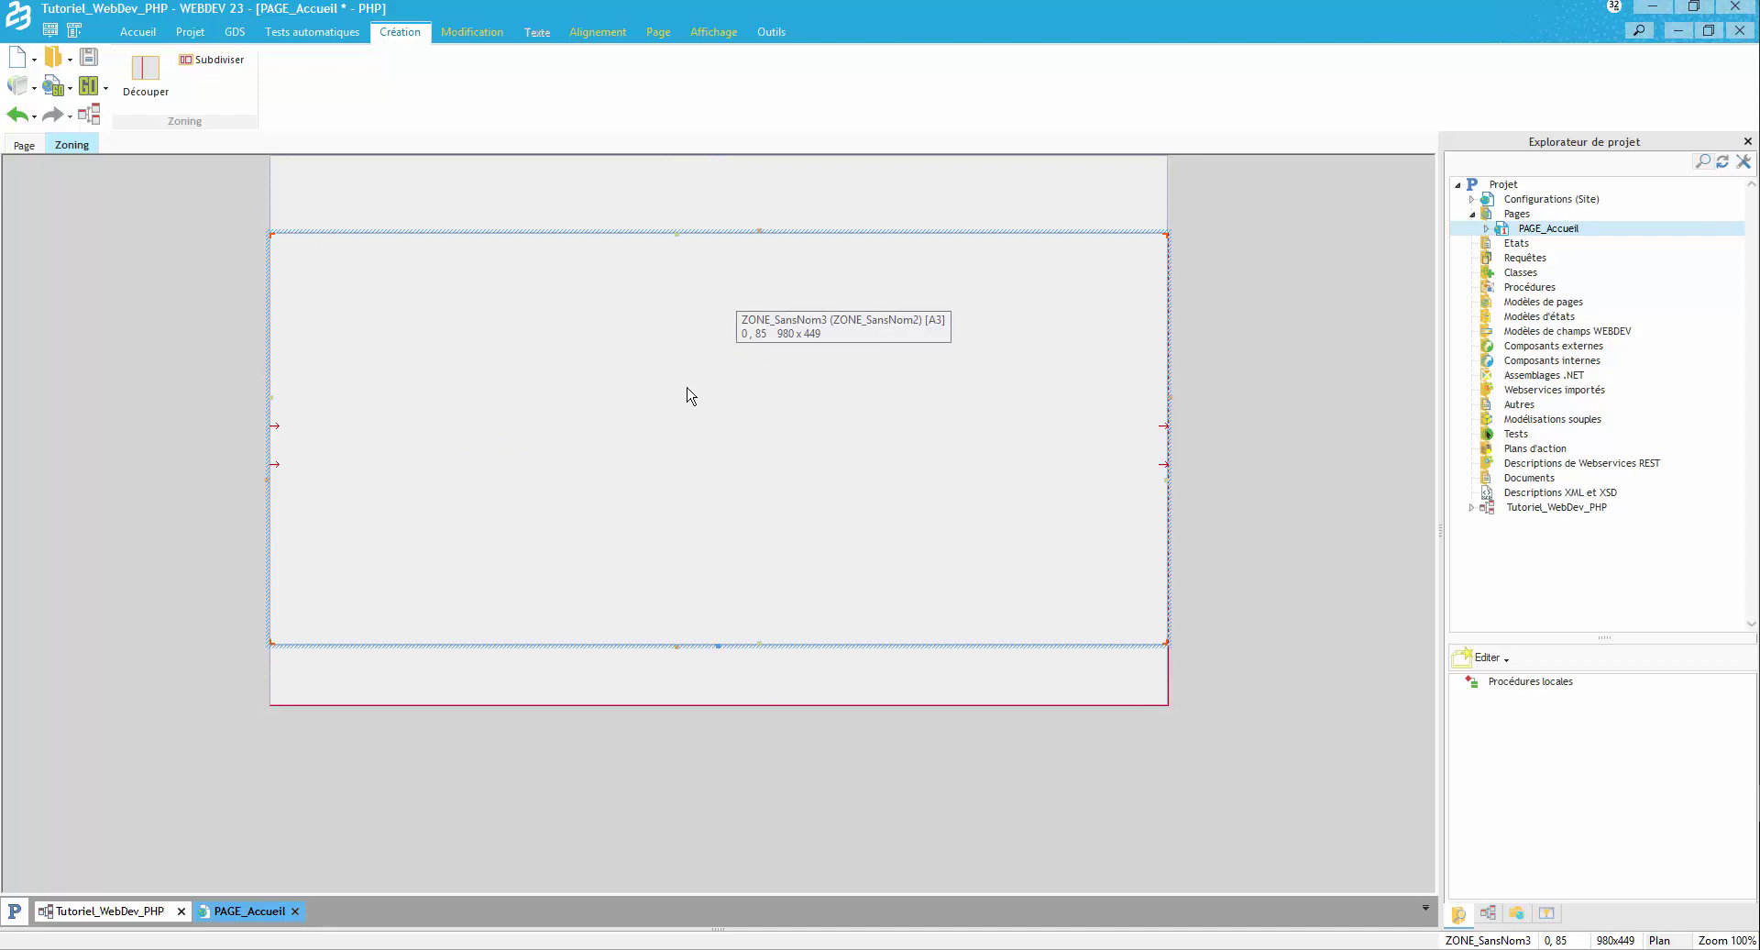
# Rename the uppermost zone ZONE_HEADER and set its anchoring to Largeur.
pyautogui.click(632, 191)
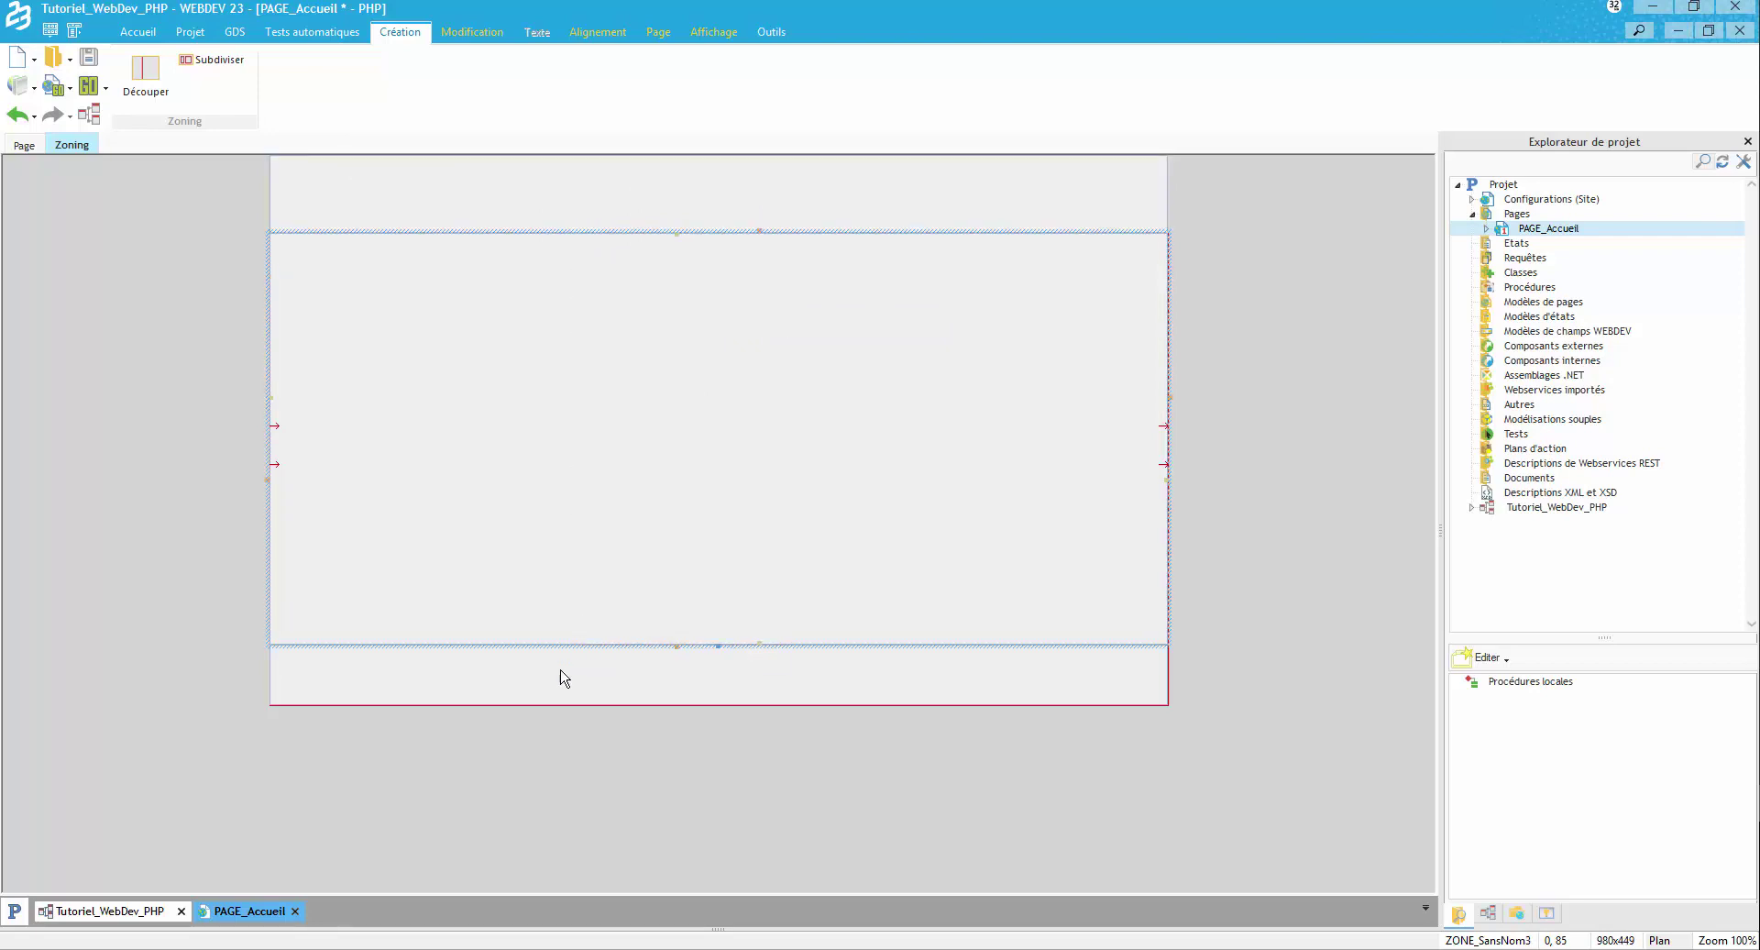
pyautogui.doubleClick(666, 189)
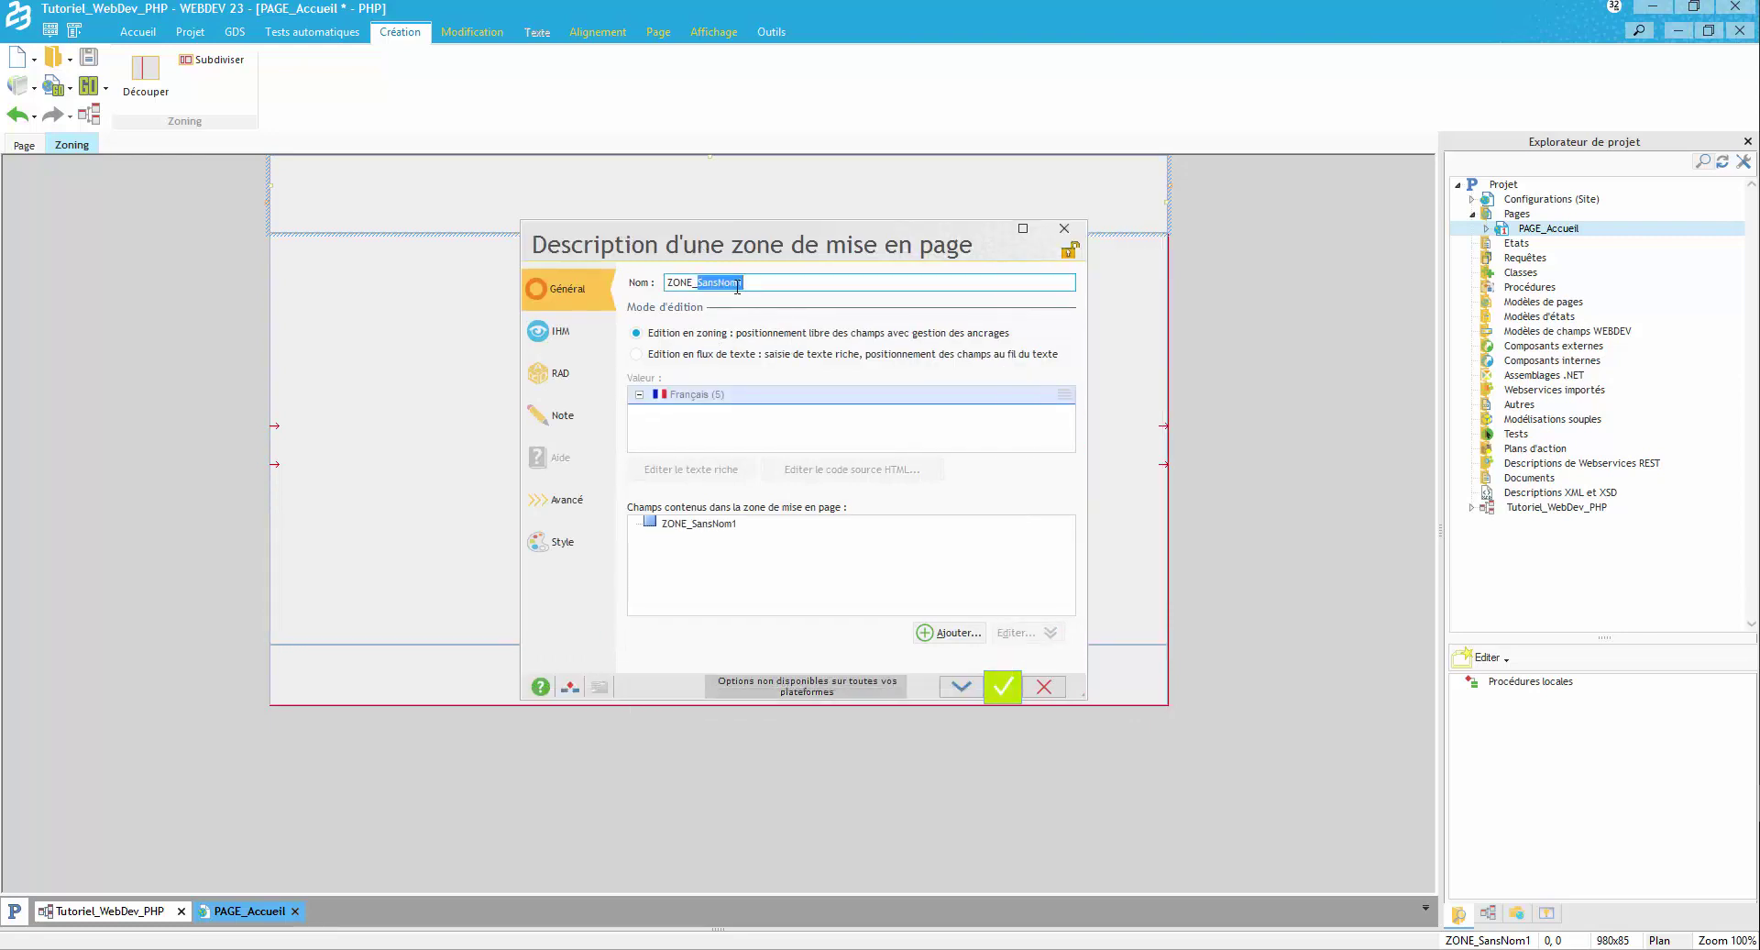
pyautogui.write('HEADER')
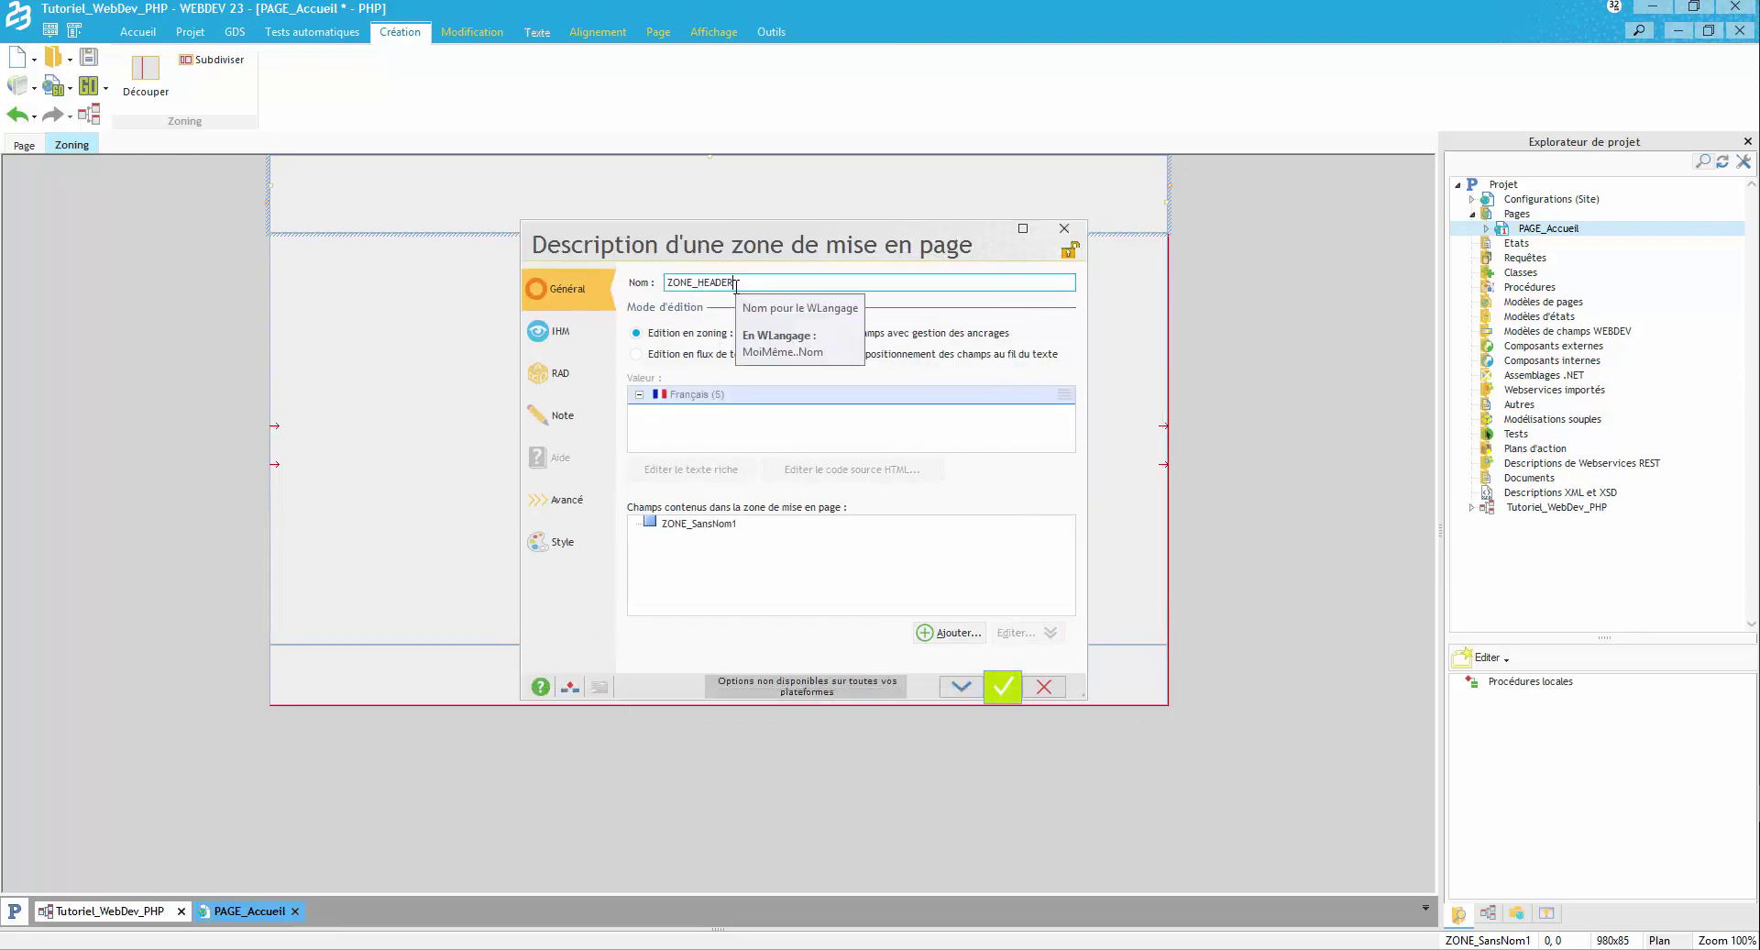
pyautogui.click(592, 332)
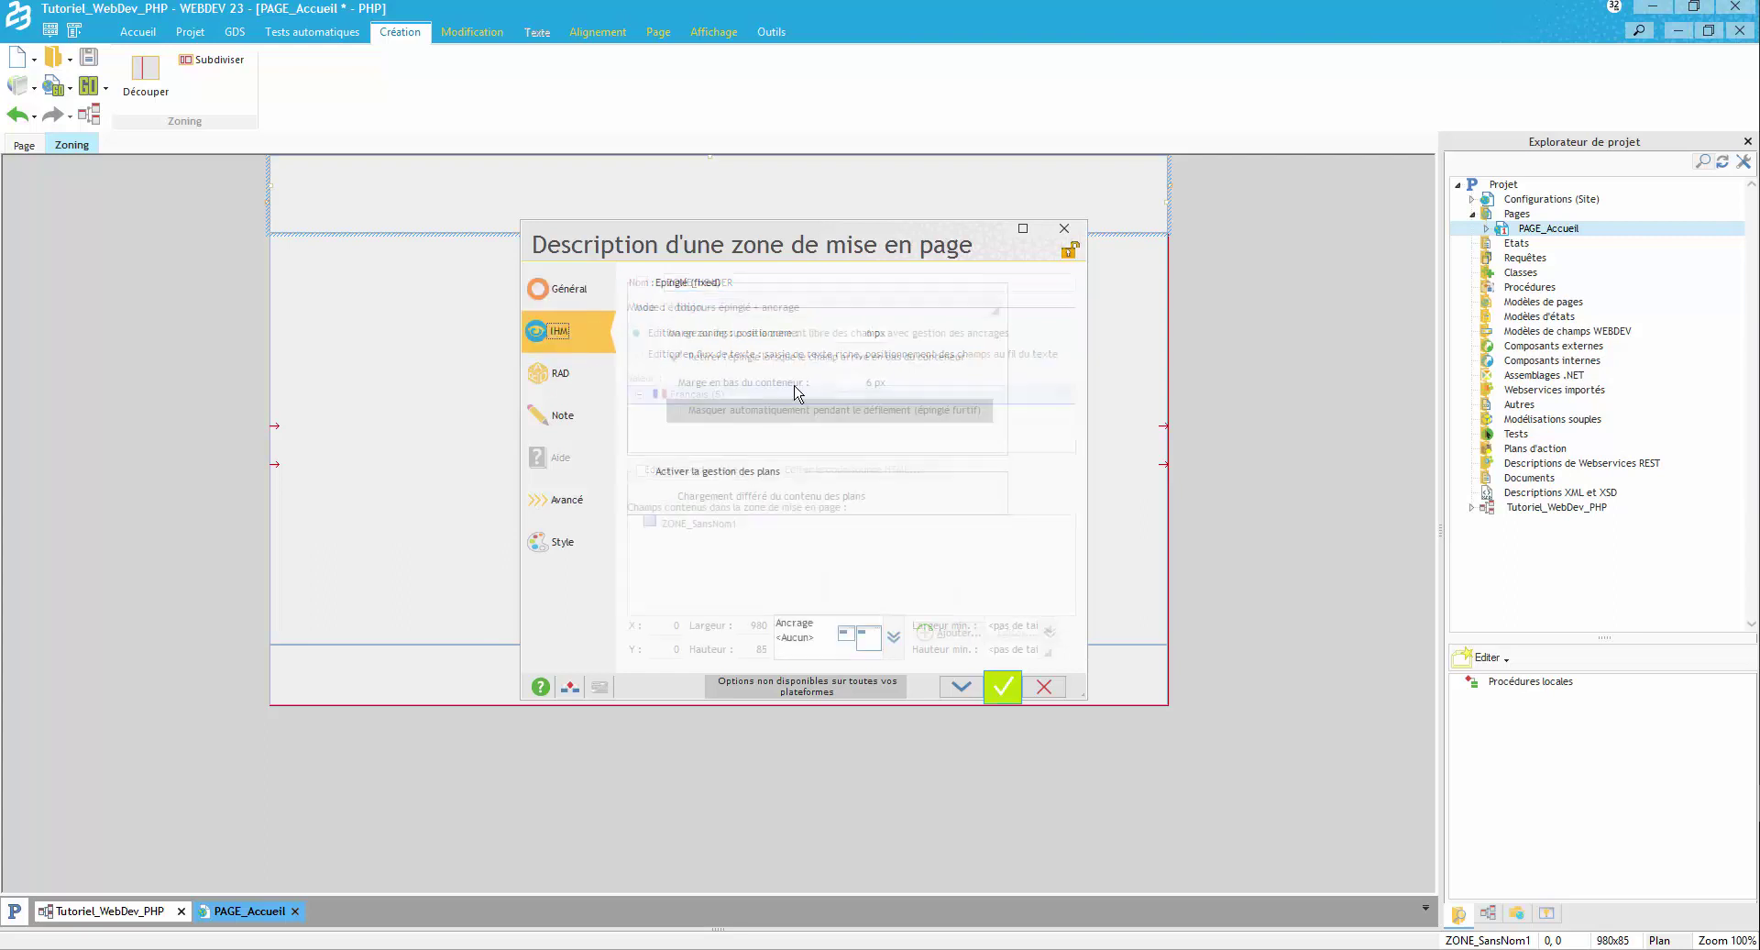
pyautogui.click(892, 642)
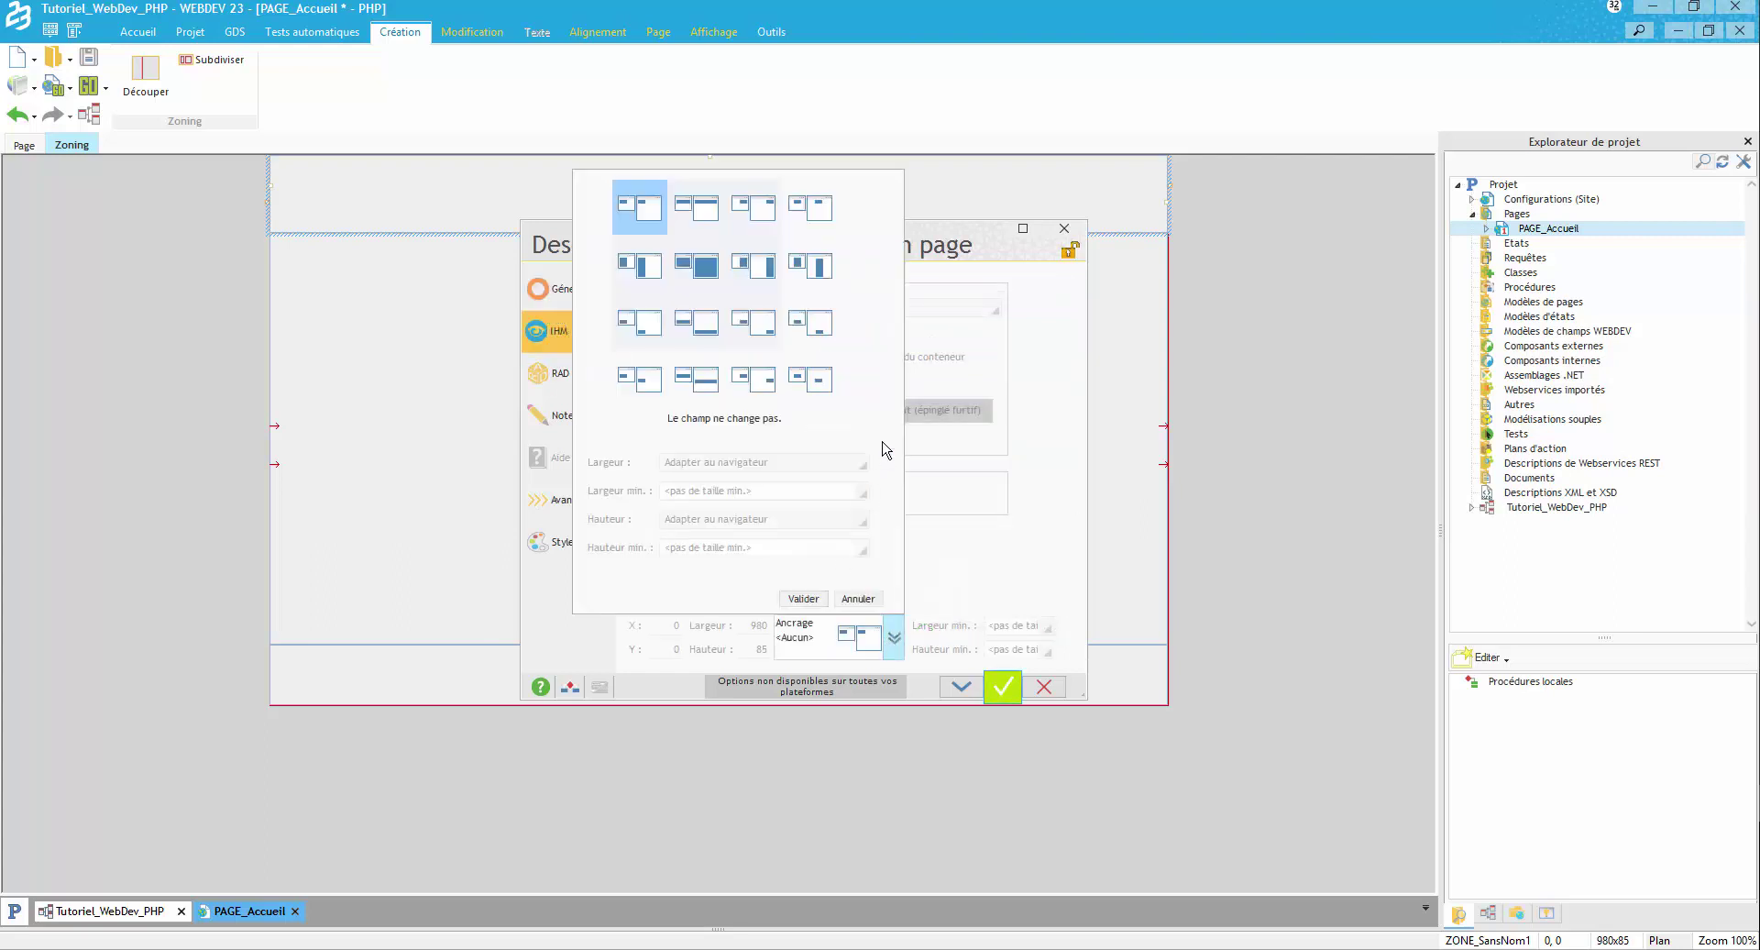
pyautogui.click(704, 213)
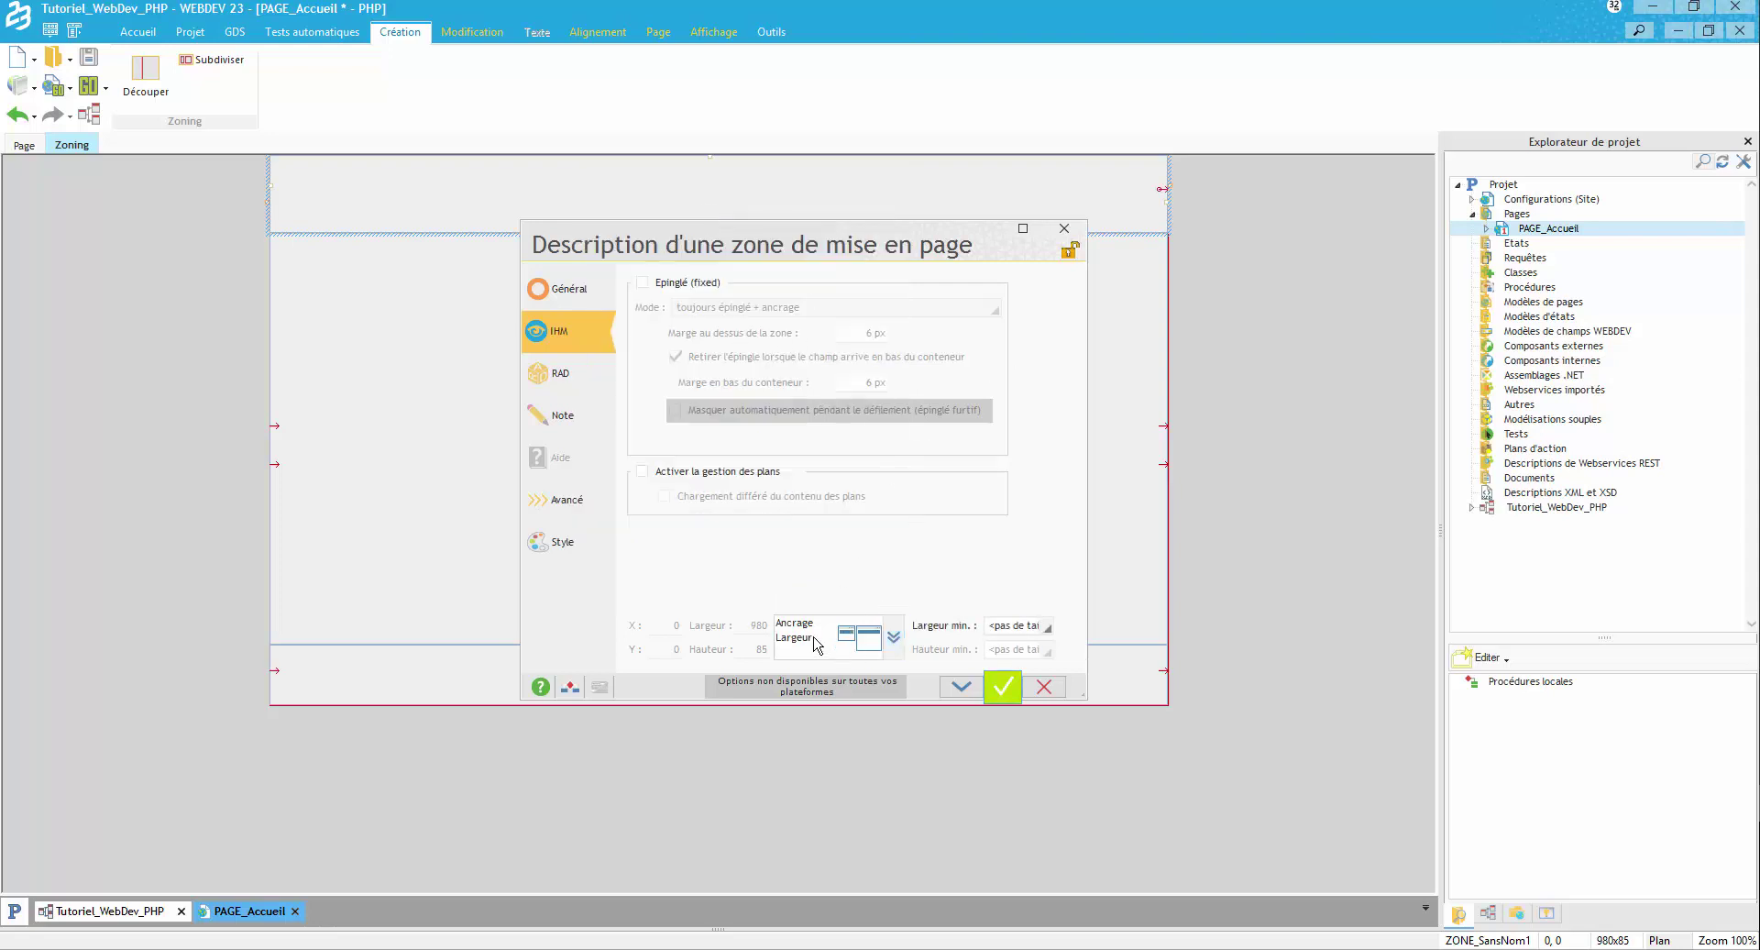
# Give the header zone a dark grey standard background colour and validate its description.
pyautogui.click(561, 545)
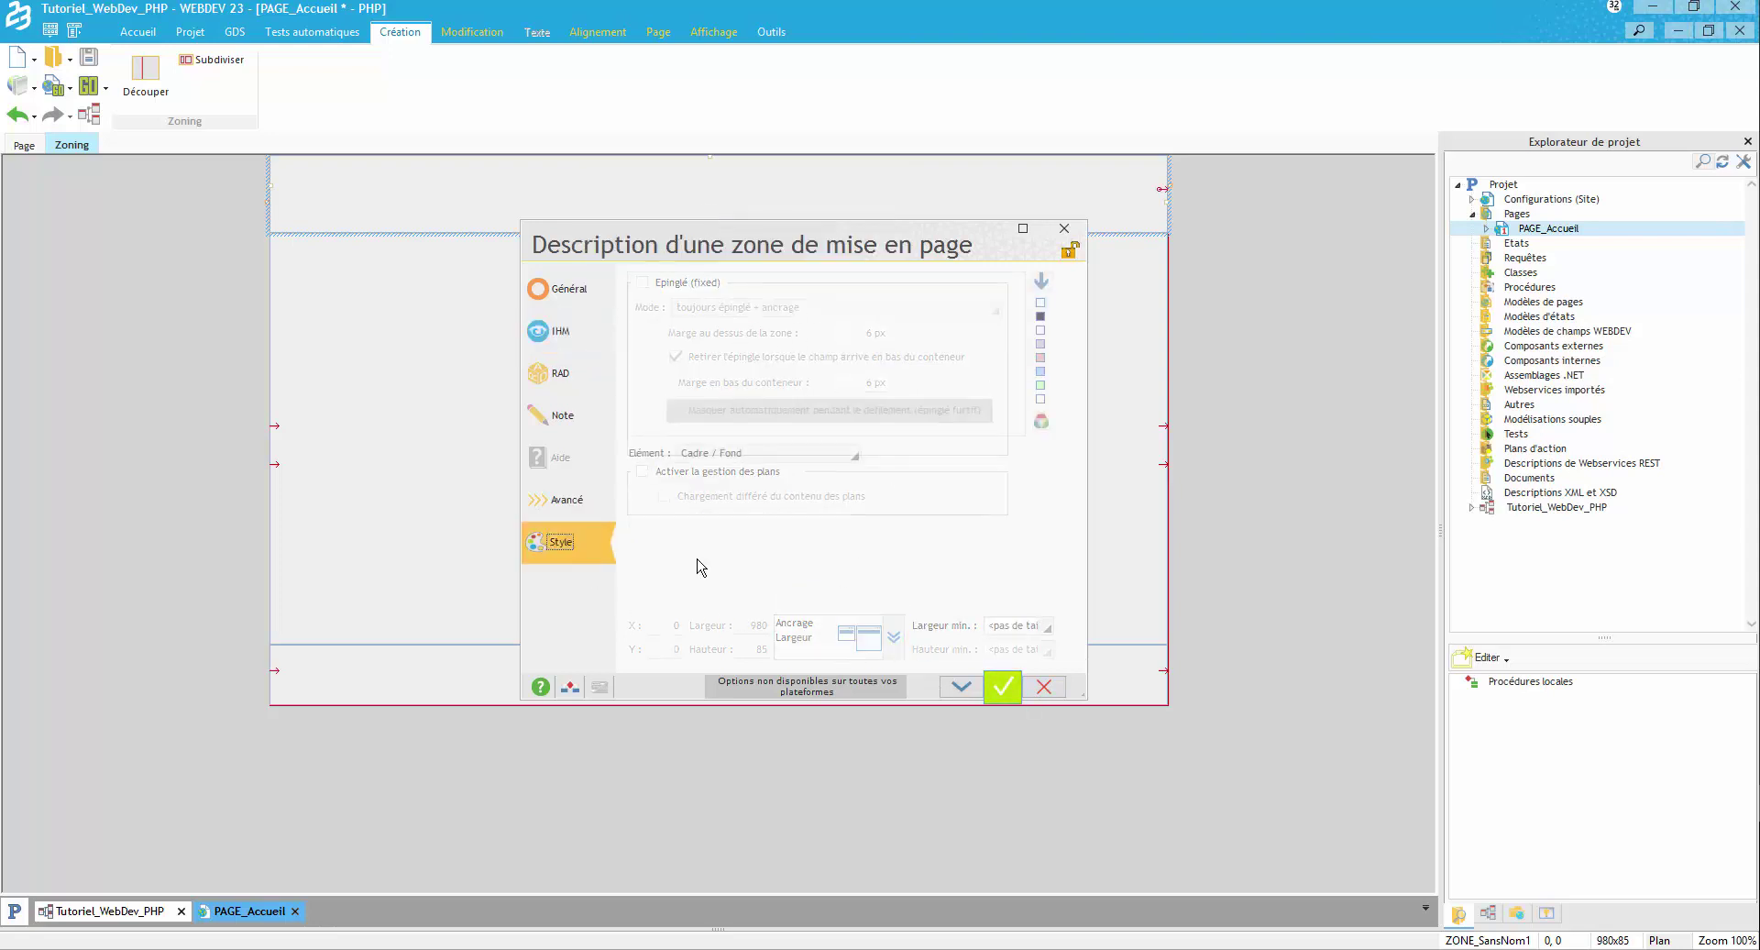
pyautogui.click(821, 507)
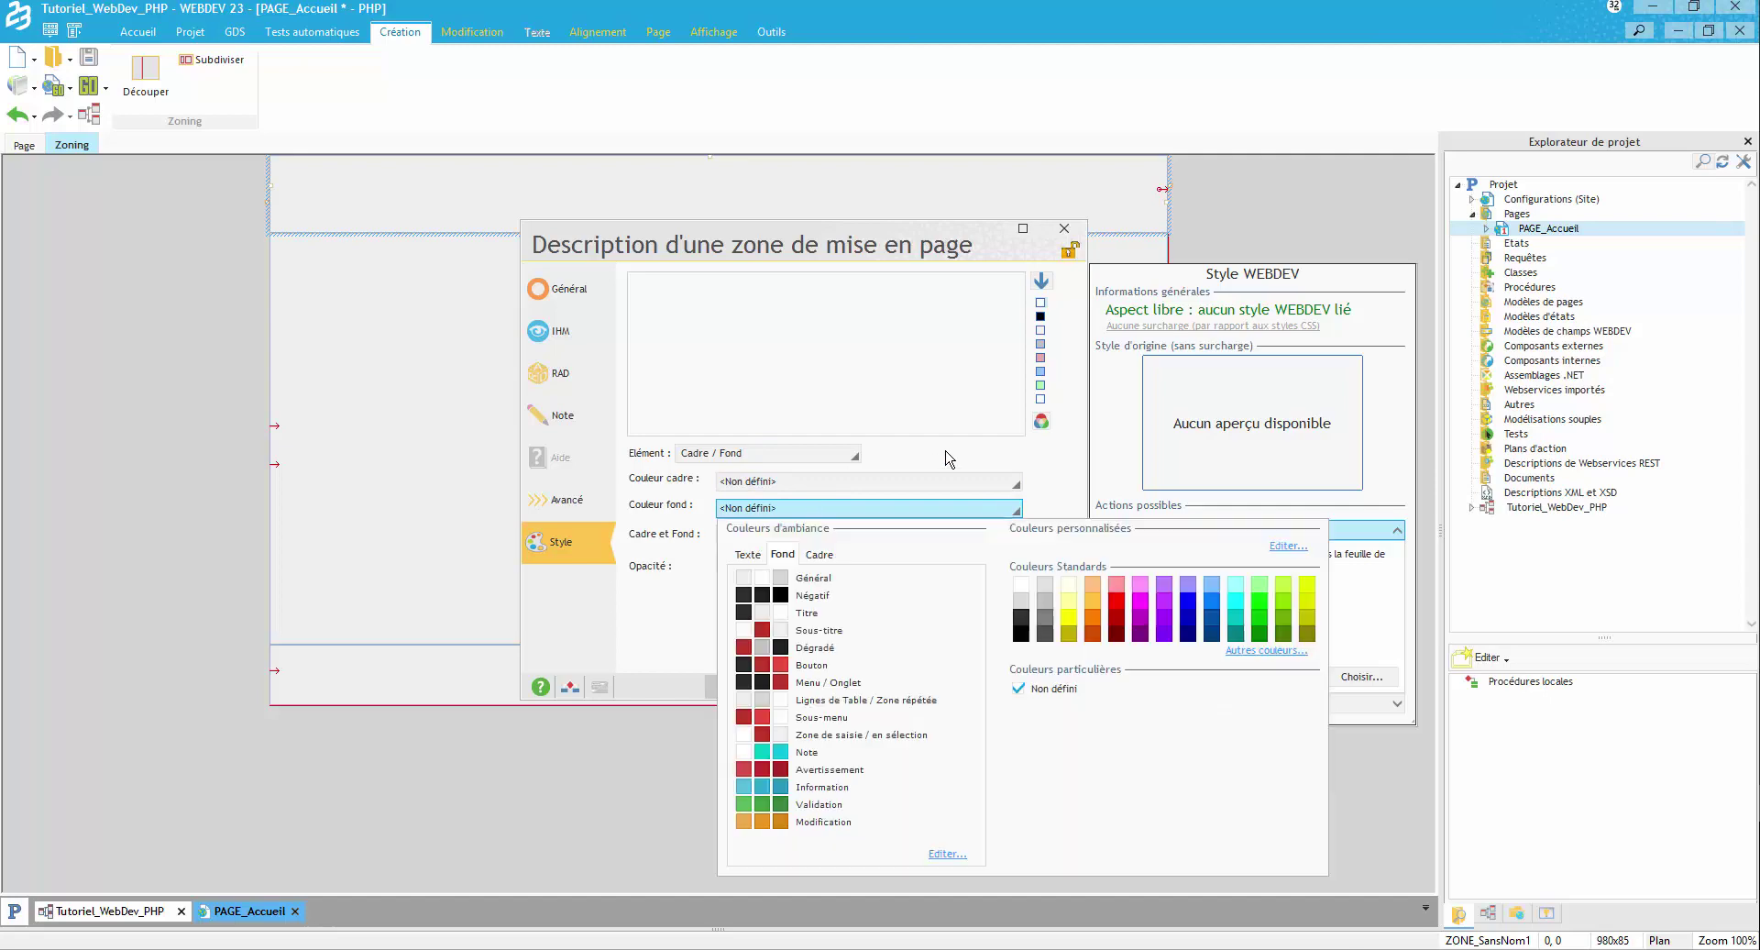
pyautogui.click(1025, 624)
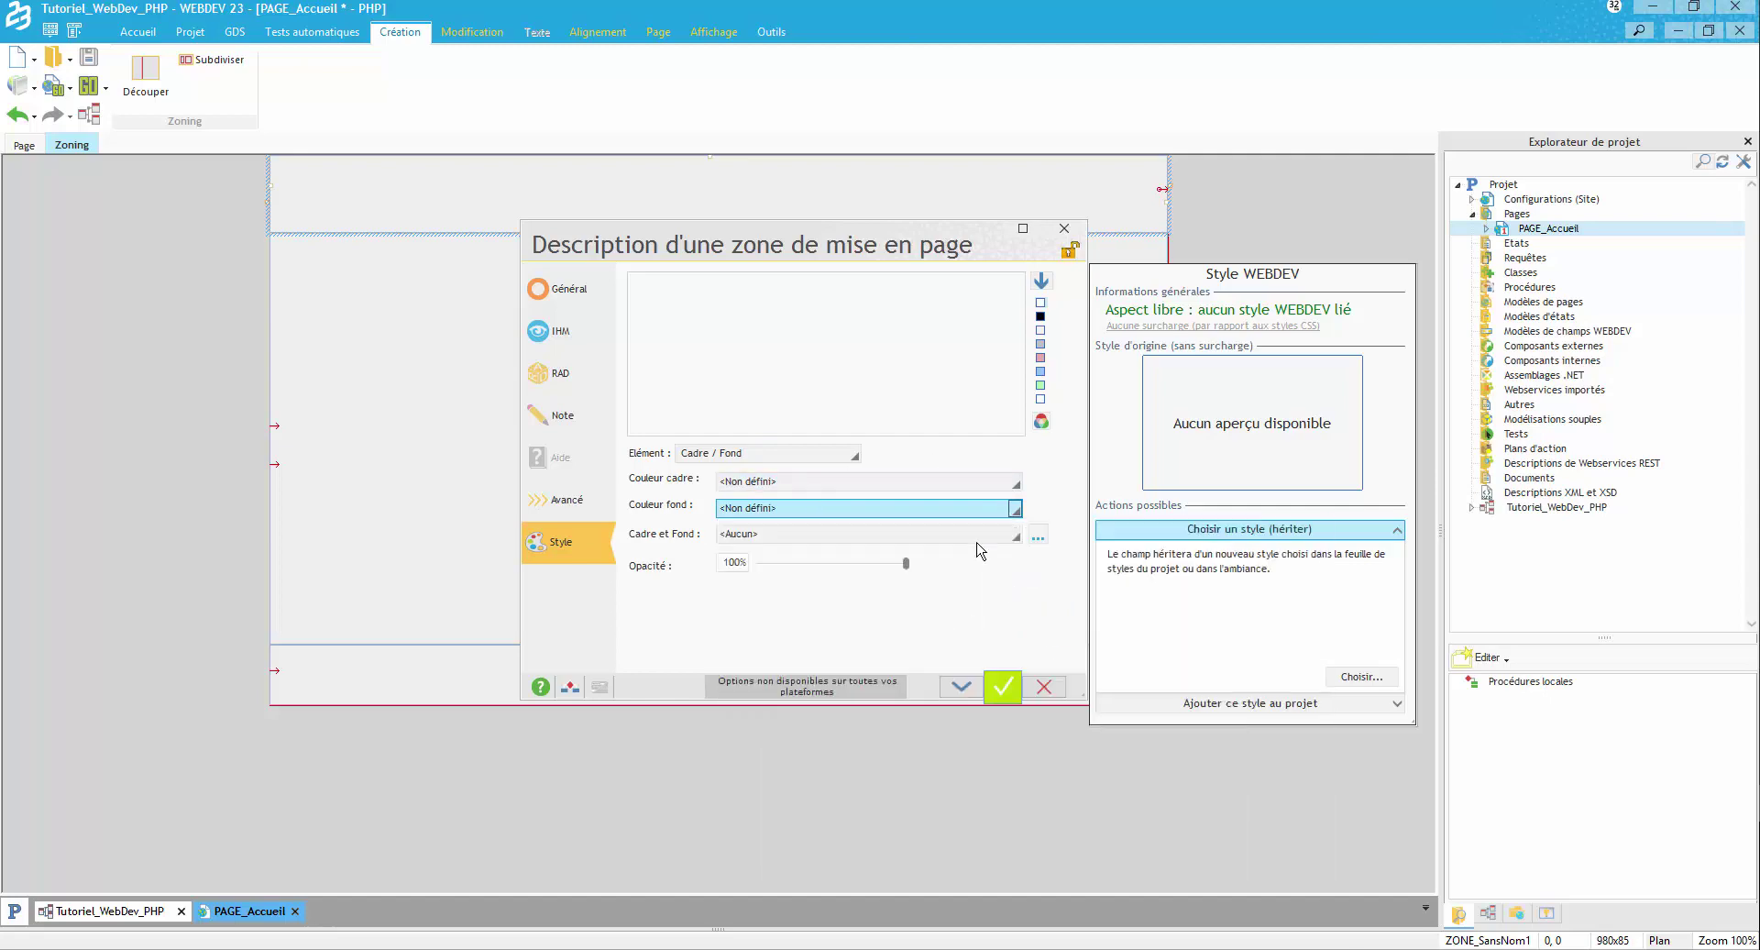
pyautogui.click(1004, 688)
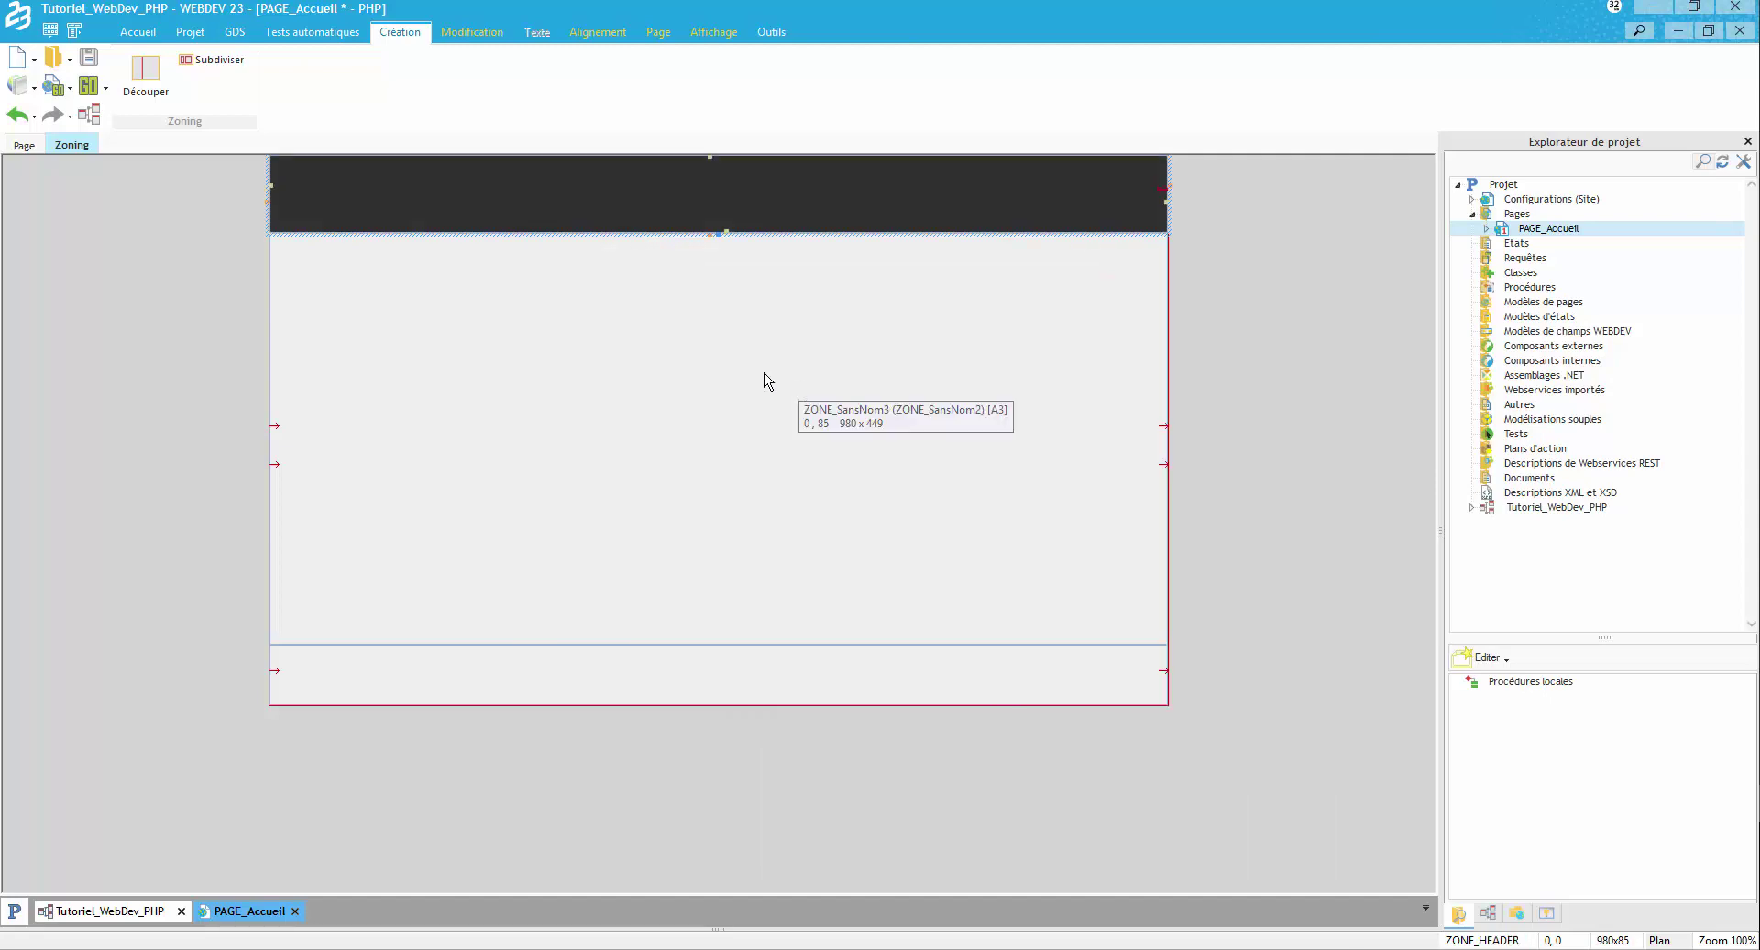
# Rename the middle zone ZONE_BODDY and set its background colour to Blanc.
pyautogui.click(762, 384)
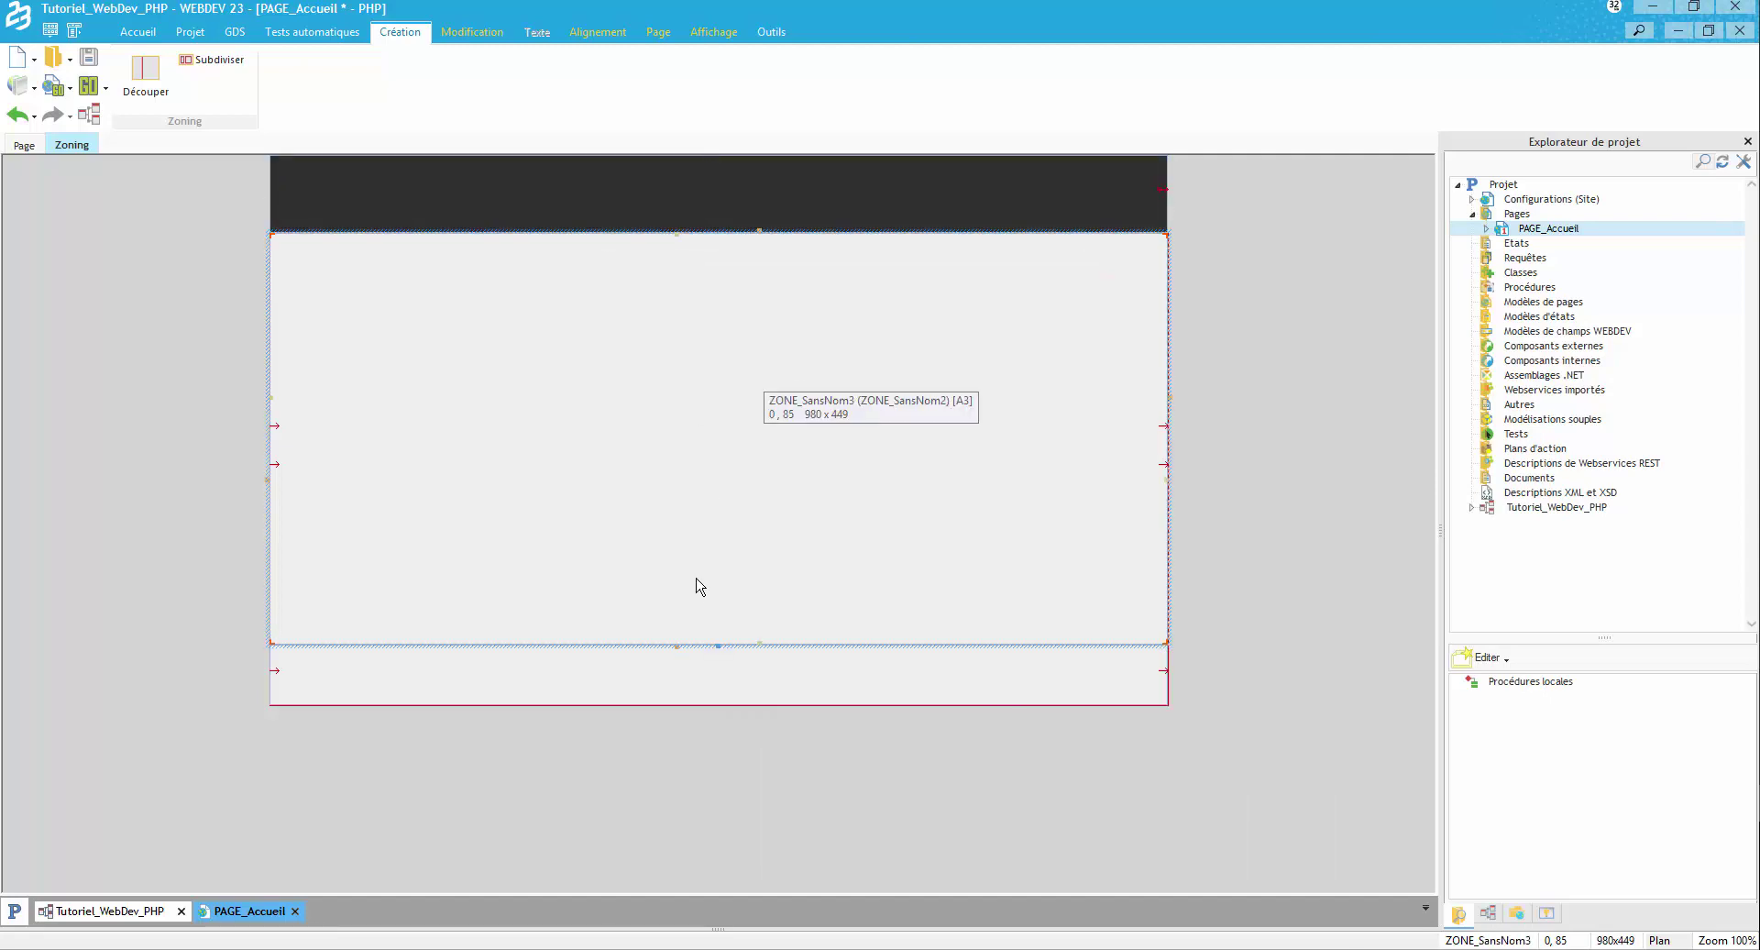
pyautogui.doubleClick(683, 377)
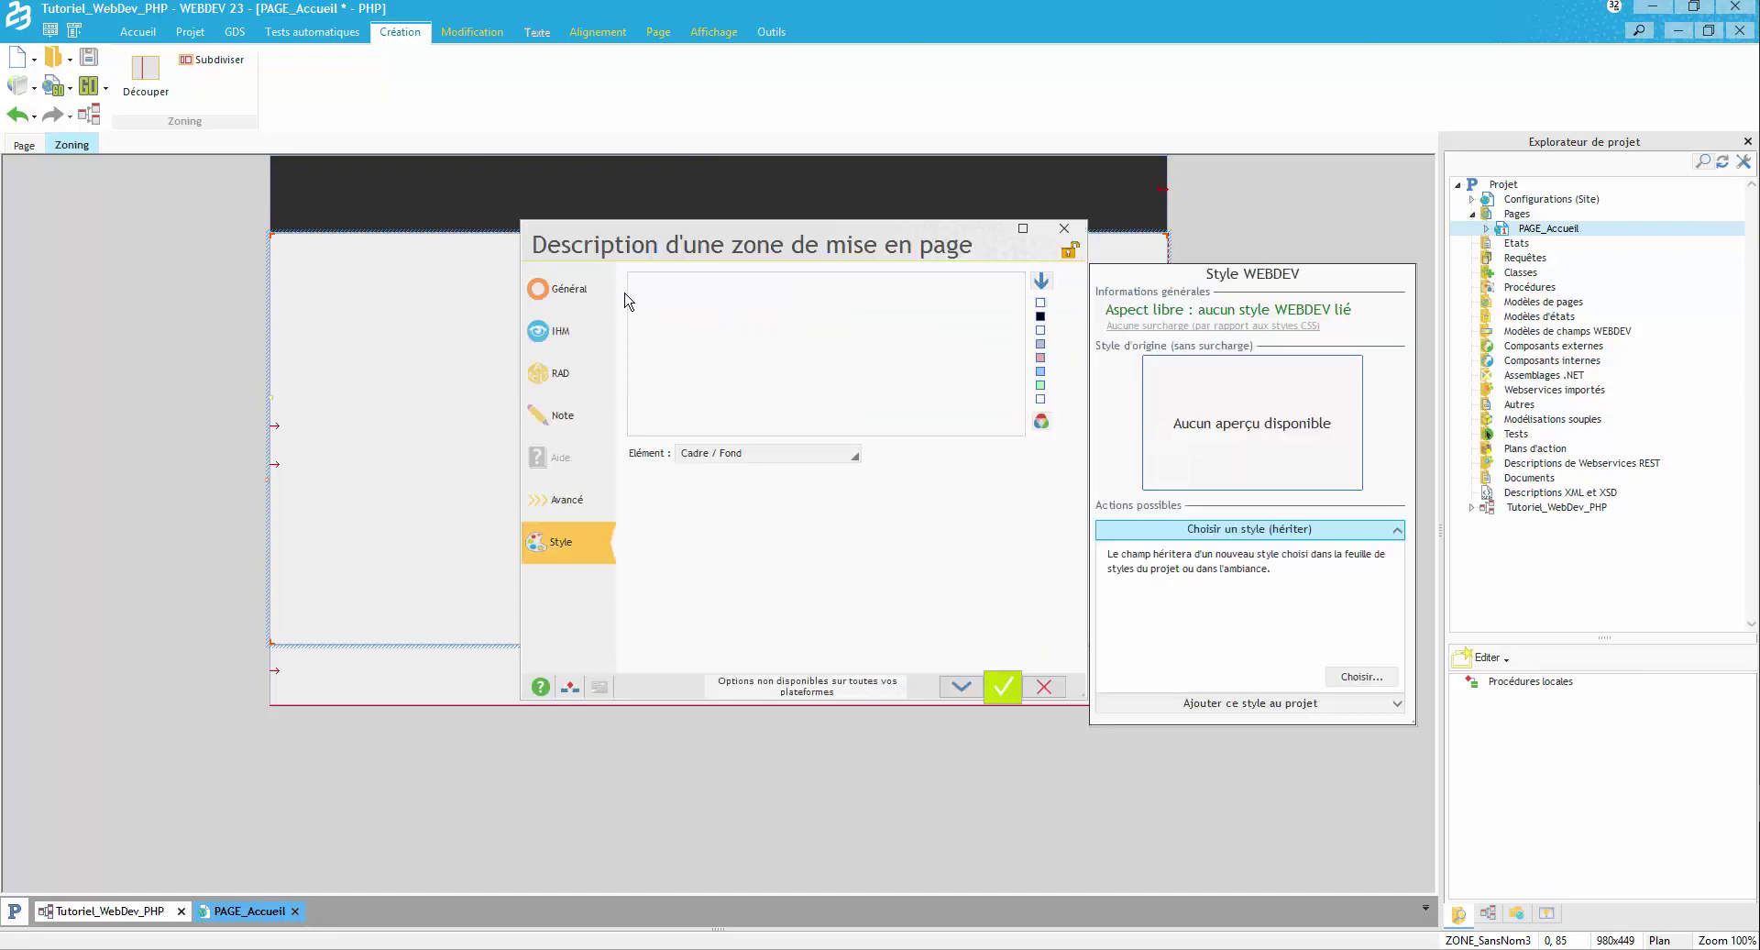
pyautogui.doubleClick(720, 282)
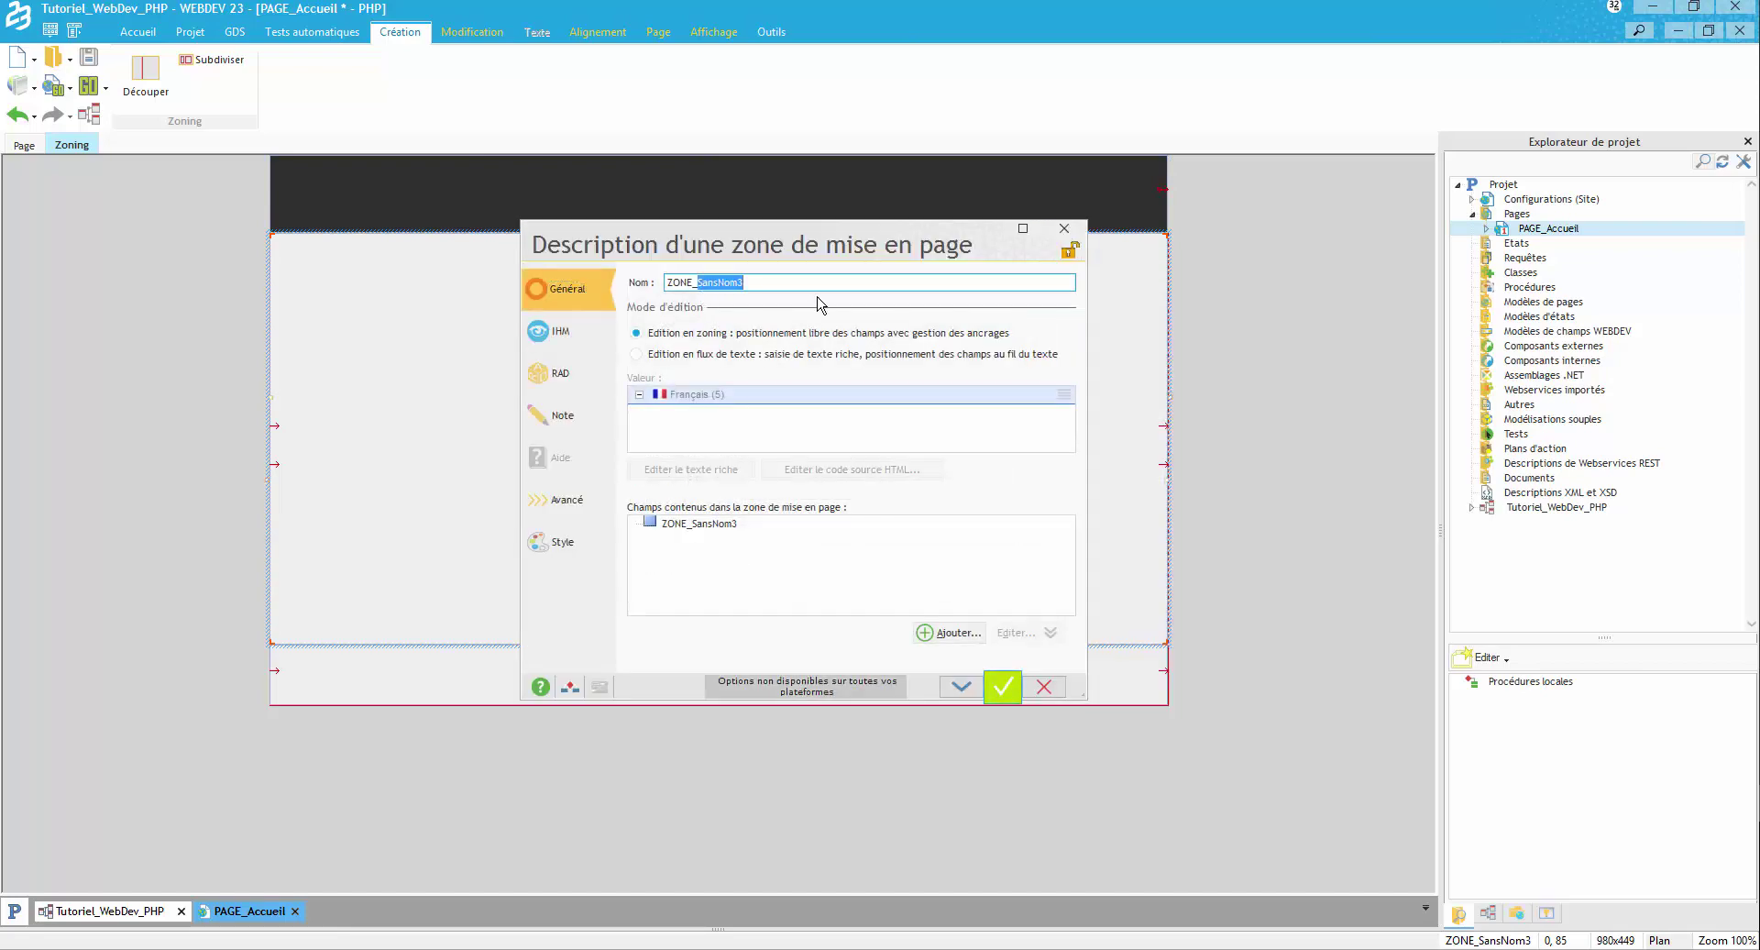
pyautogui.write('BODDY')
pyautogui.click(596, 541)
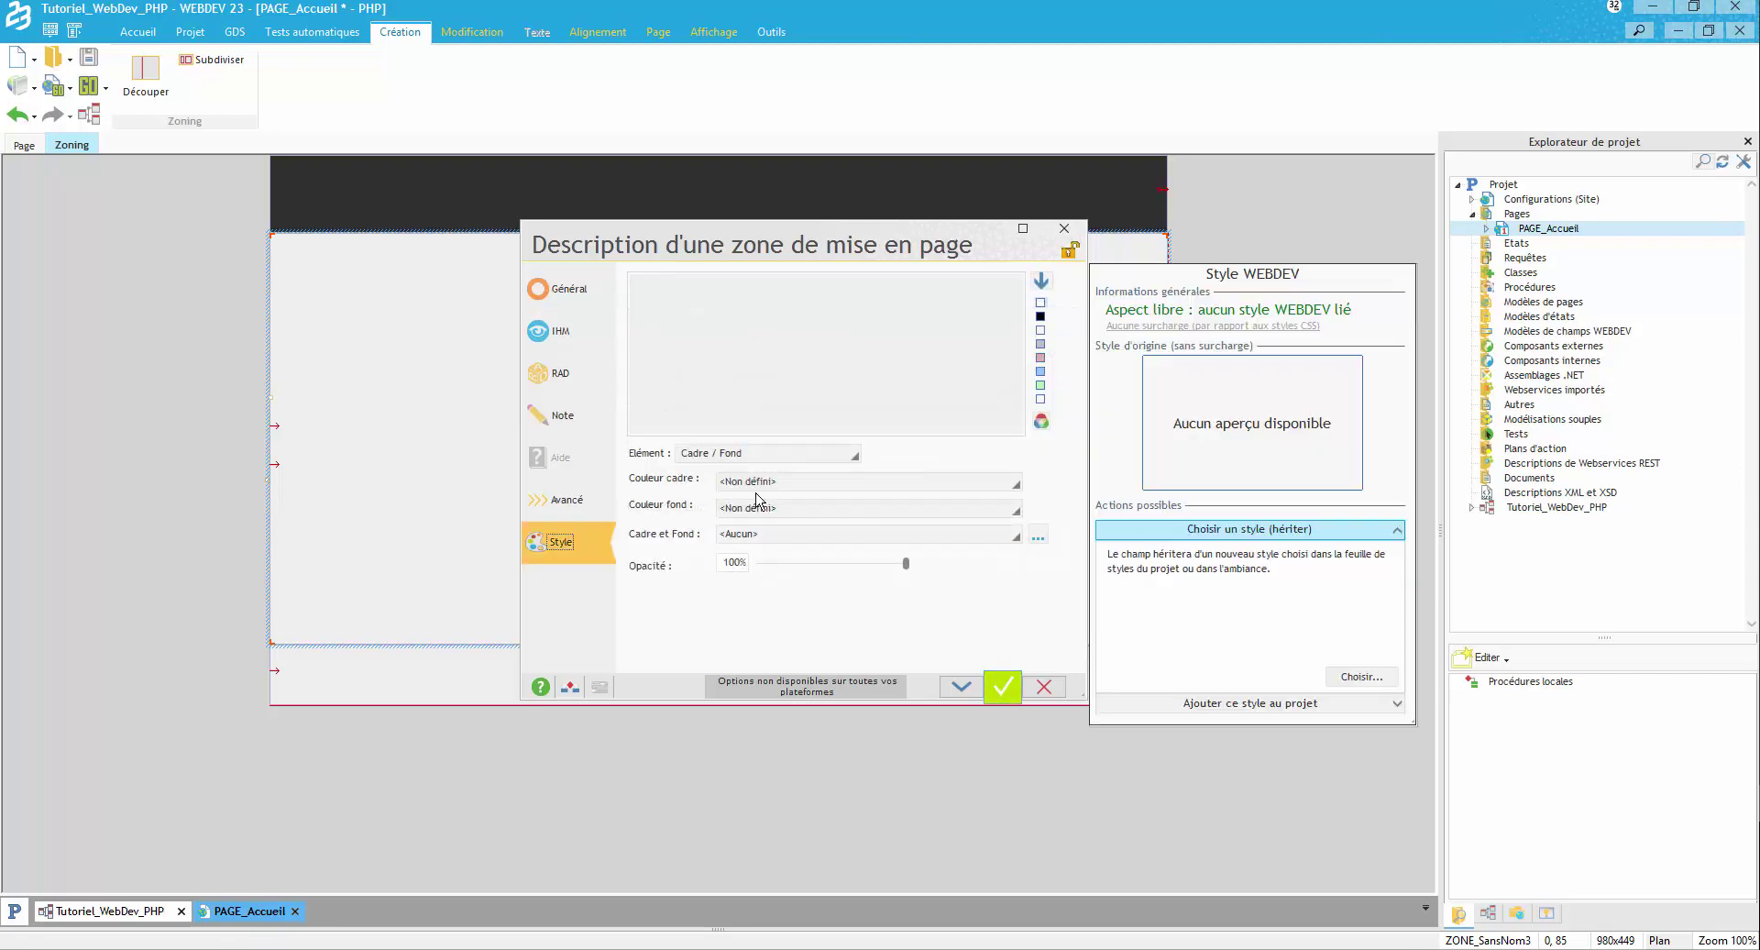
pyautogui.click(787, 510)
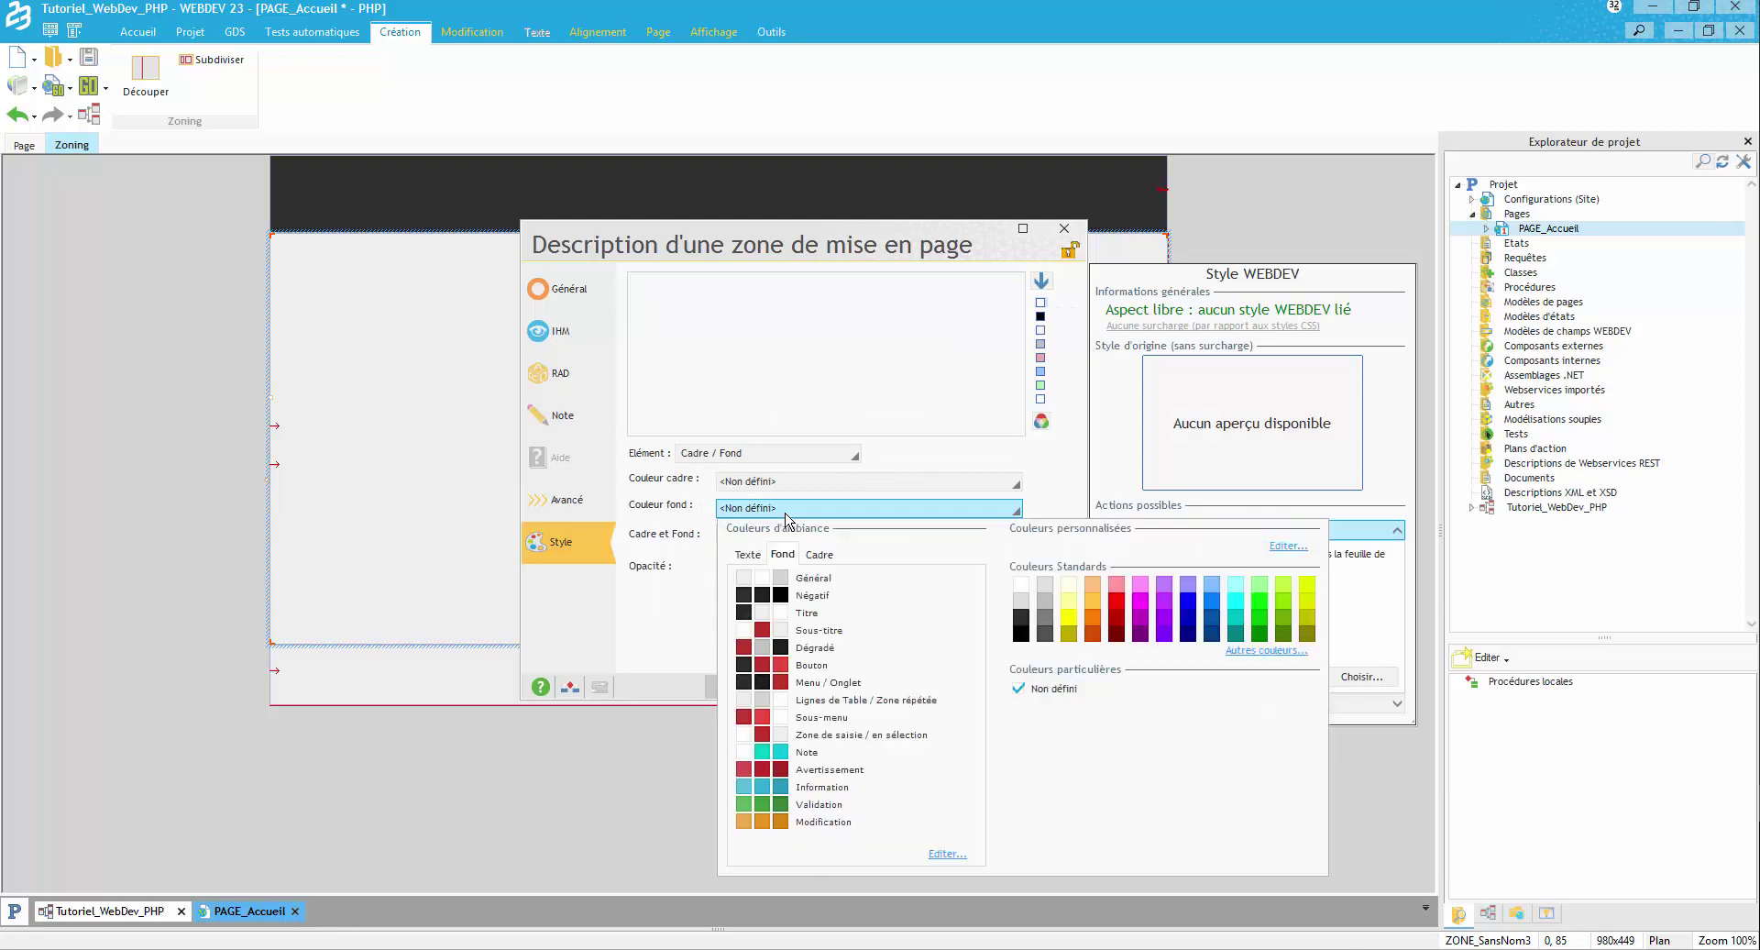
pyautogui.click(1027, 590)
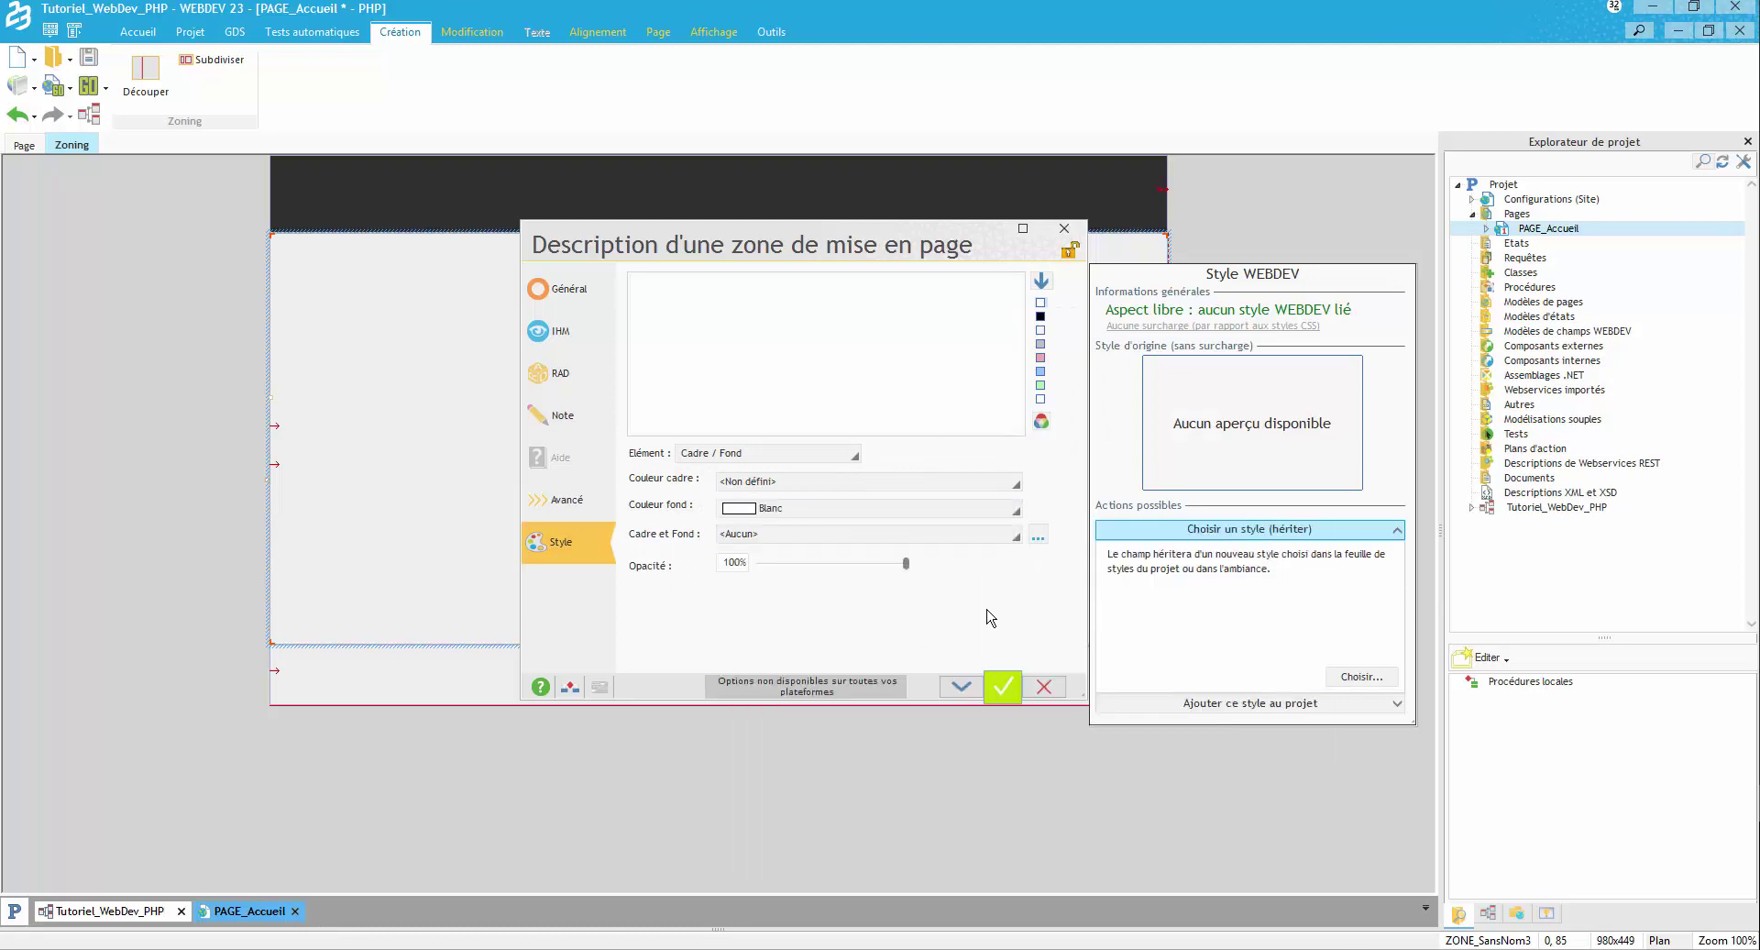
pyautogui.click(1002, 687)
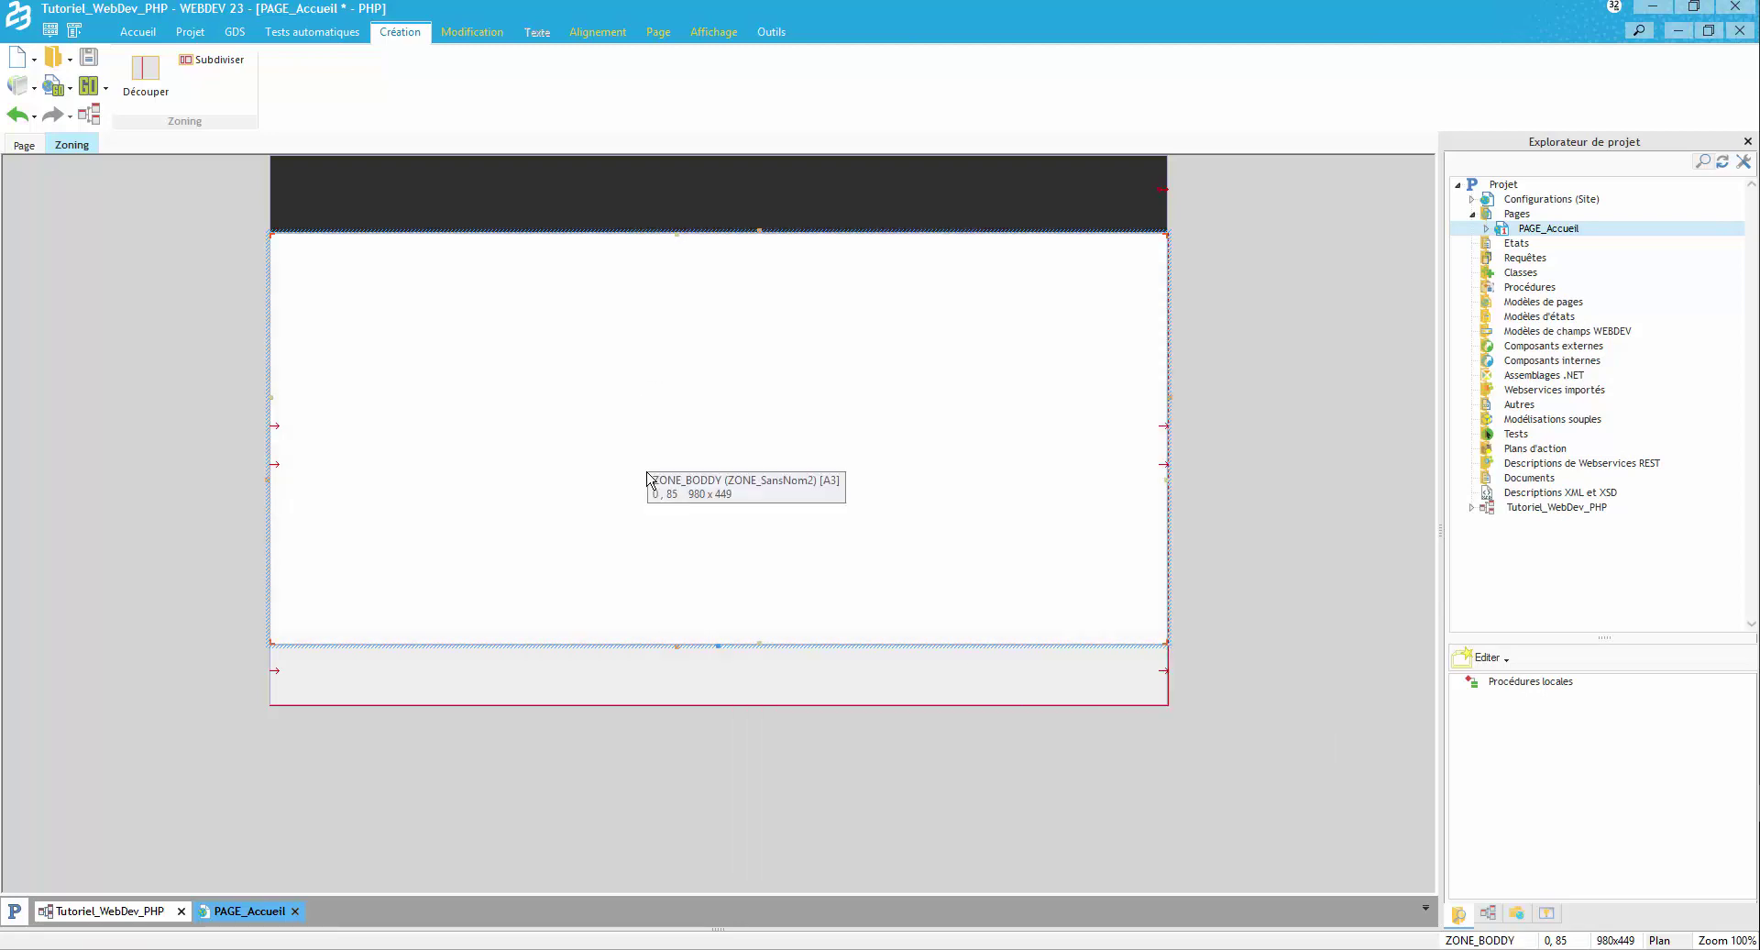
# Rename the lowest zone ZONE_FOOTER and give it a black background colour.
pyautogui.click(587, 686)
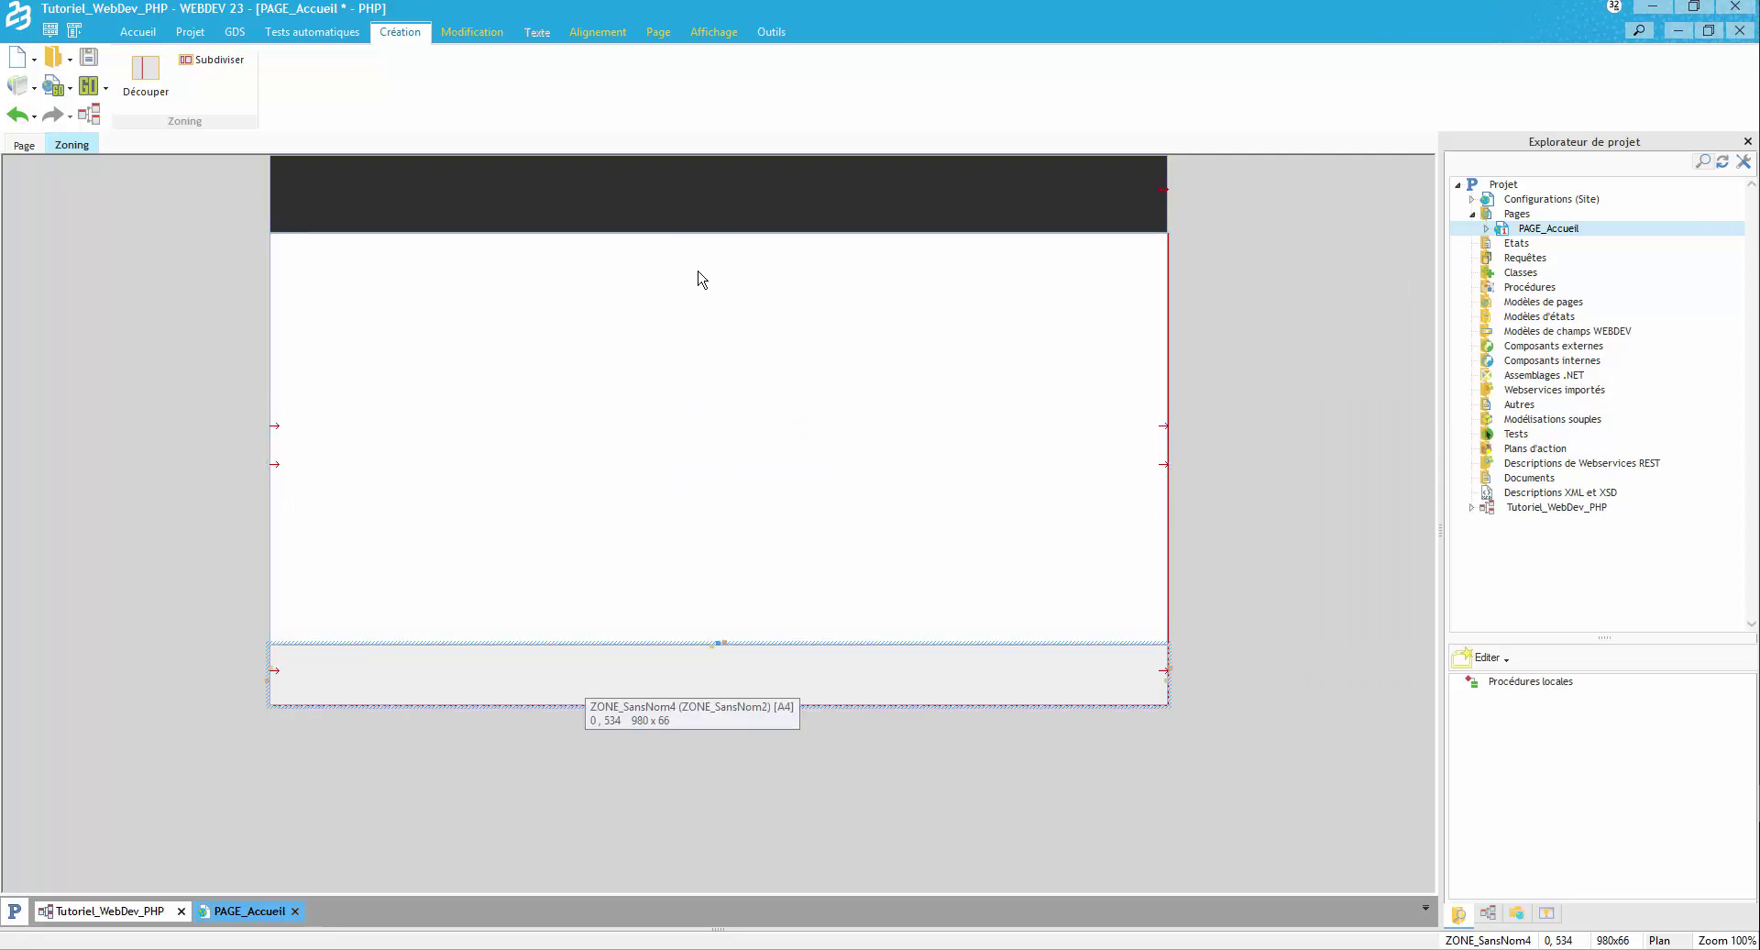
pyautogui.hotkey('alt', 'Return')
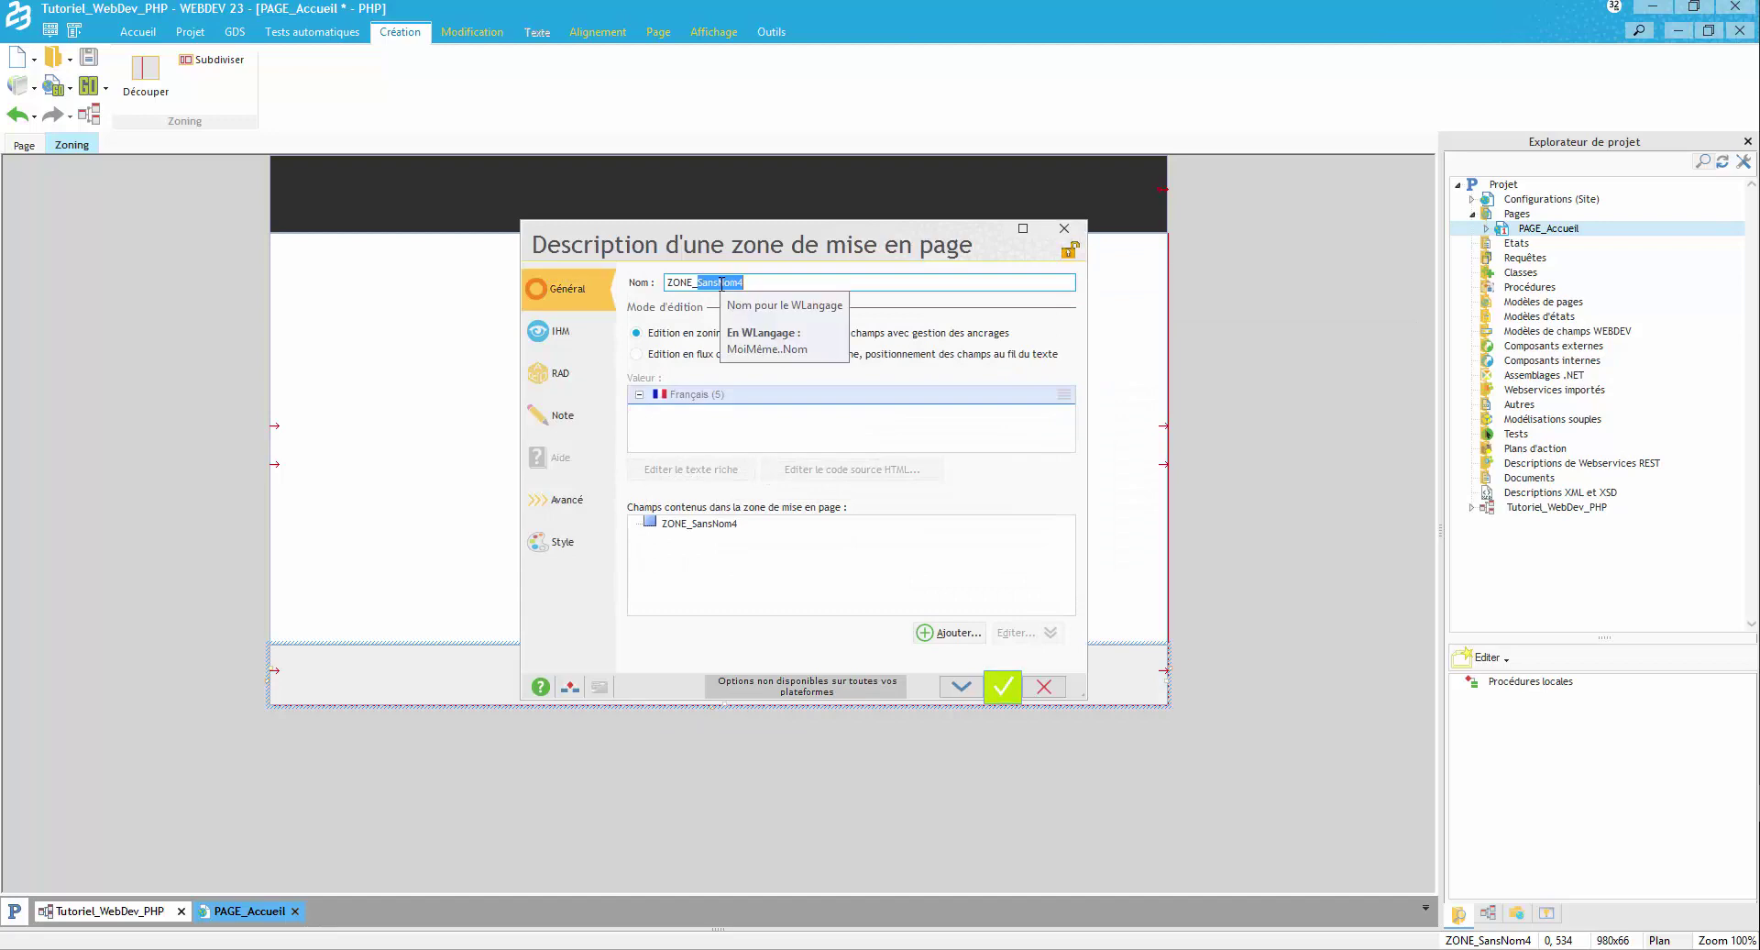
pyautogui.write('FOOTER')
pyautogui.click(562, 542)
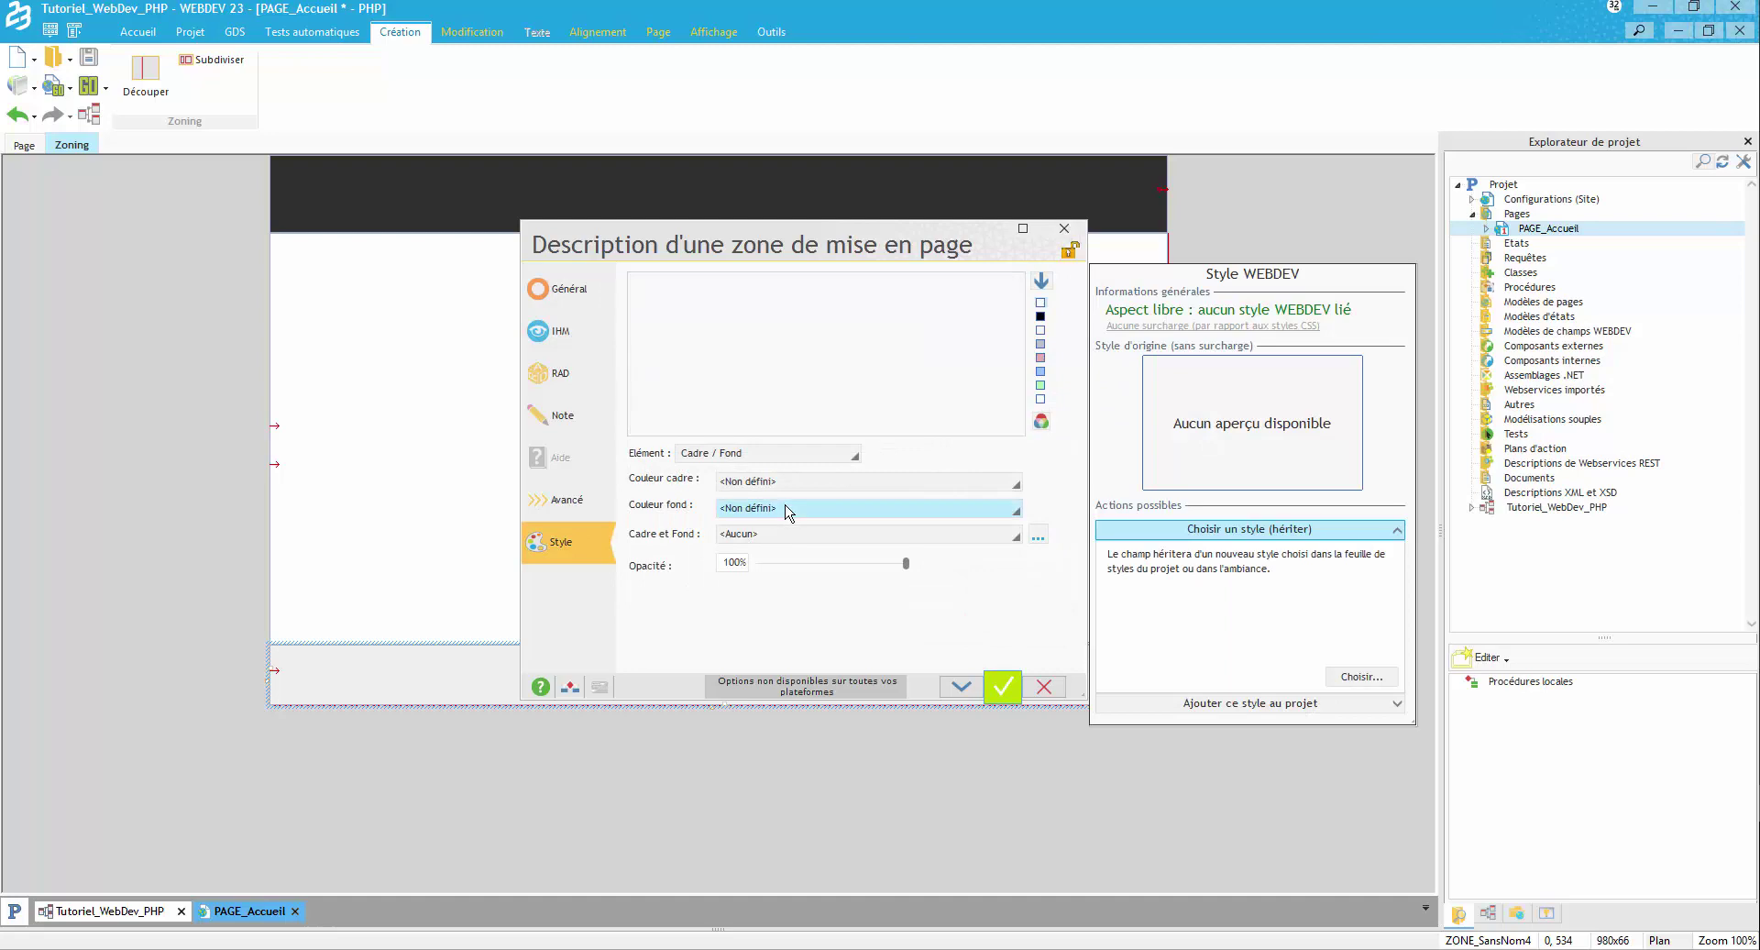
pyautogui.click(787, 509)
pyautogui.click(1022, 633)
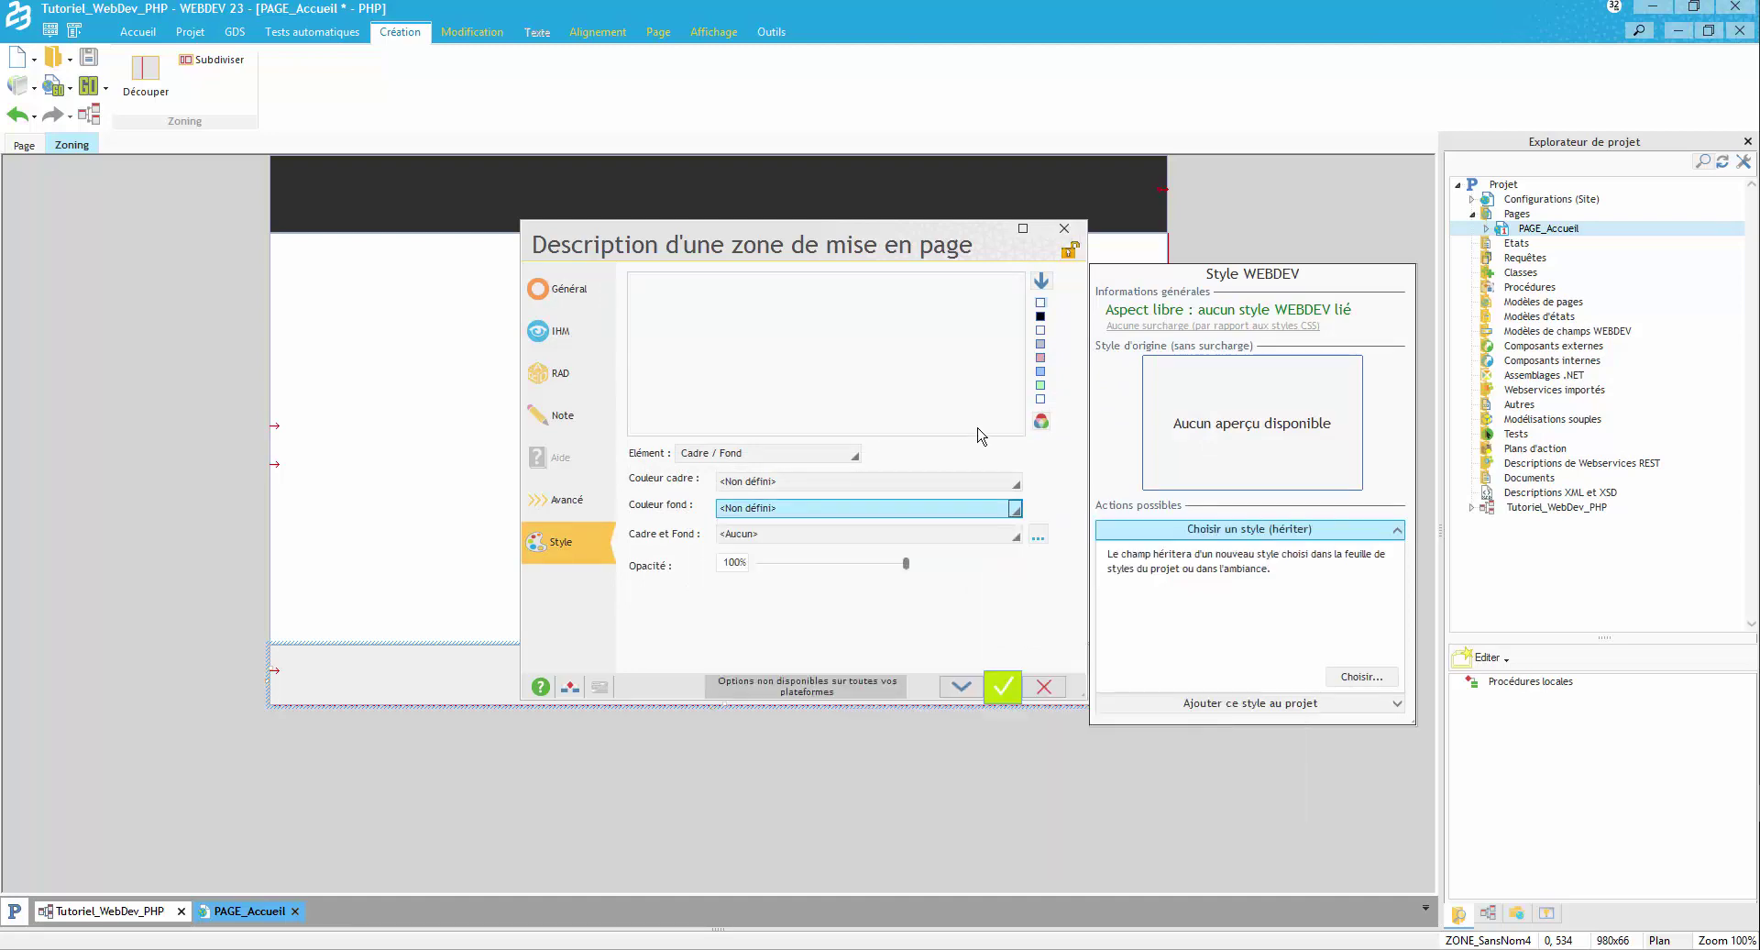
pyautogui.click(1005, 685)
# Anchor the footer zone so that it stretches in width and follows the bottom of the page.
pyautogui.click(747, 383)
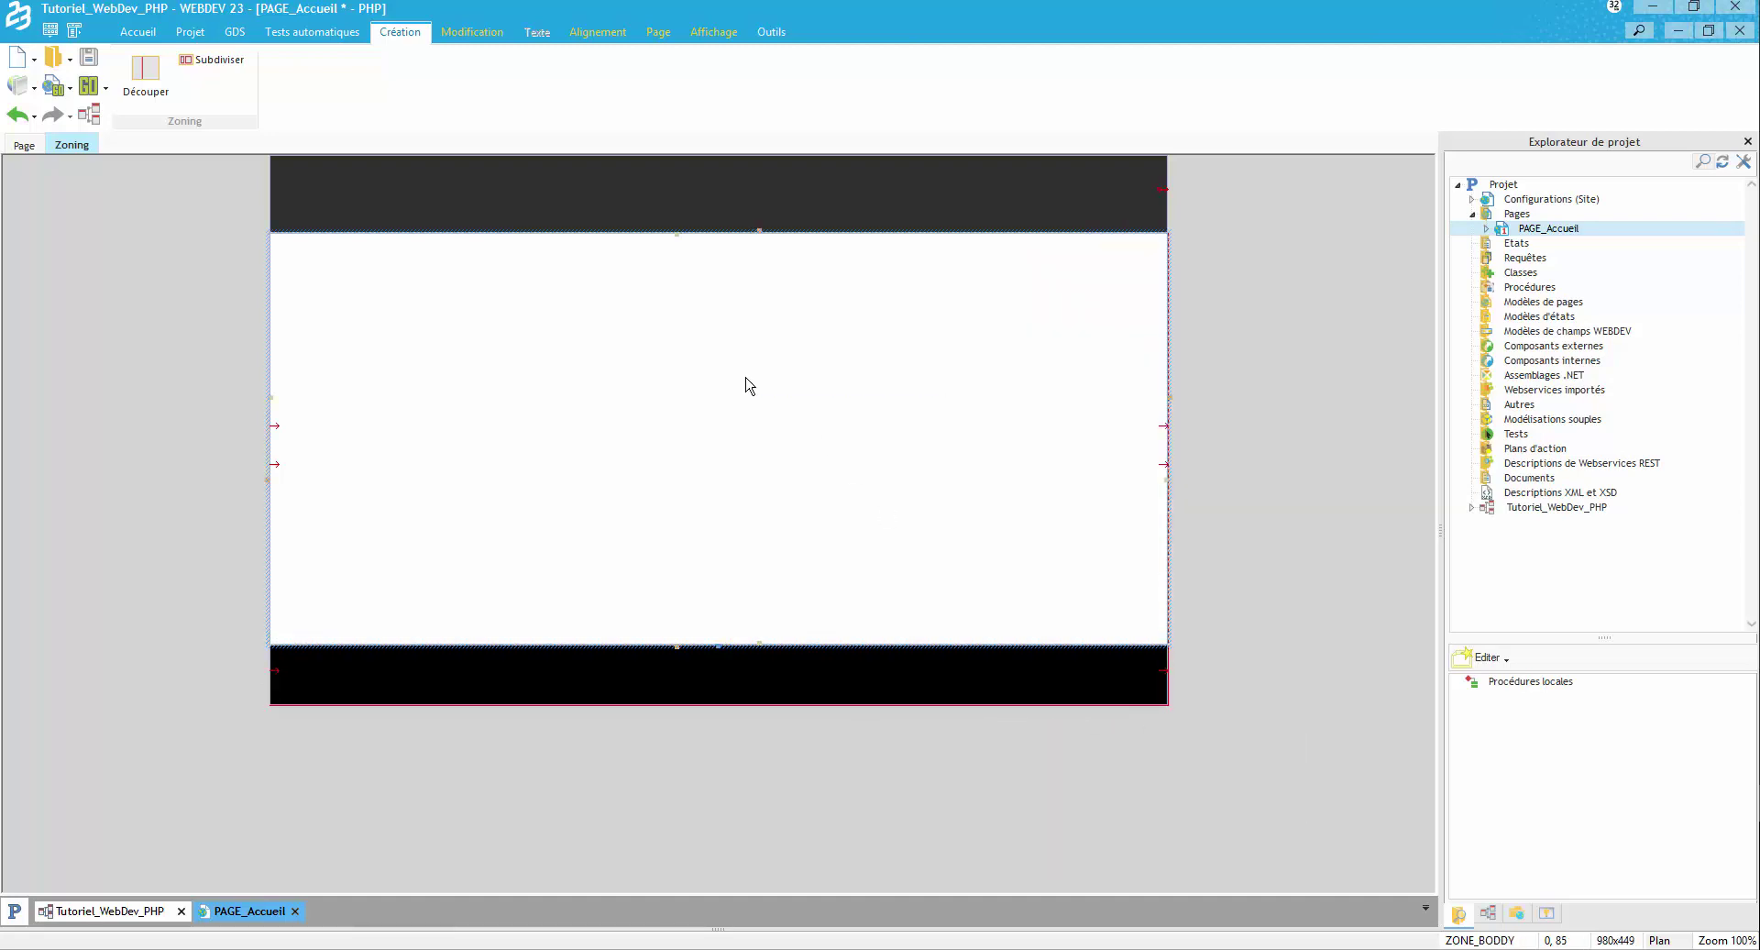
pyautogui.rightClick(675, 680)
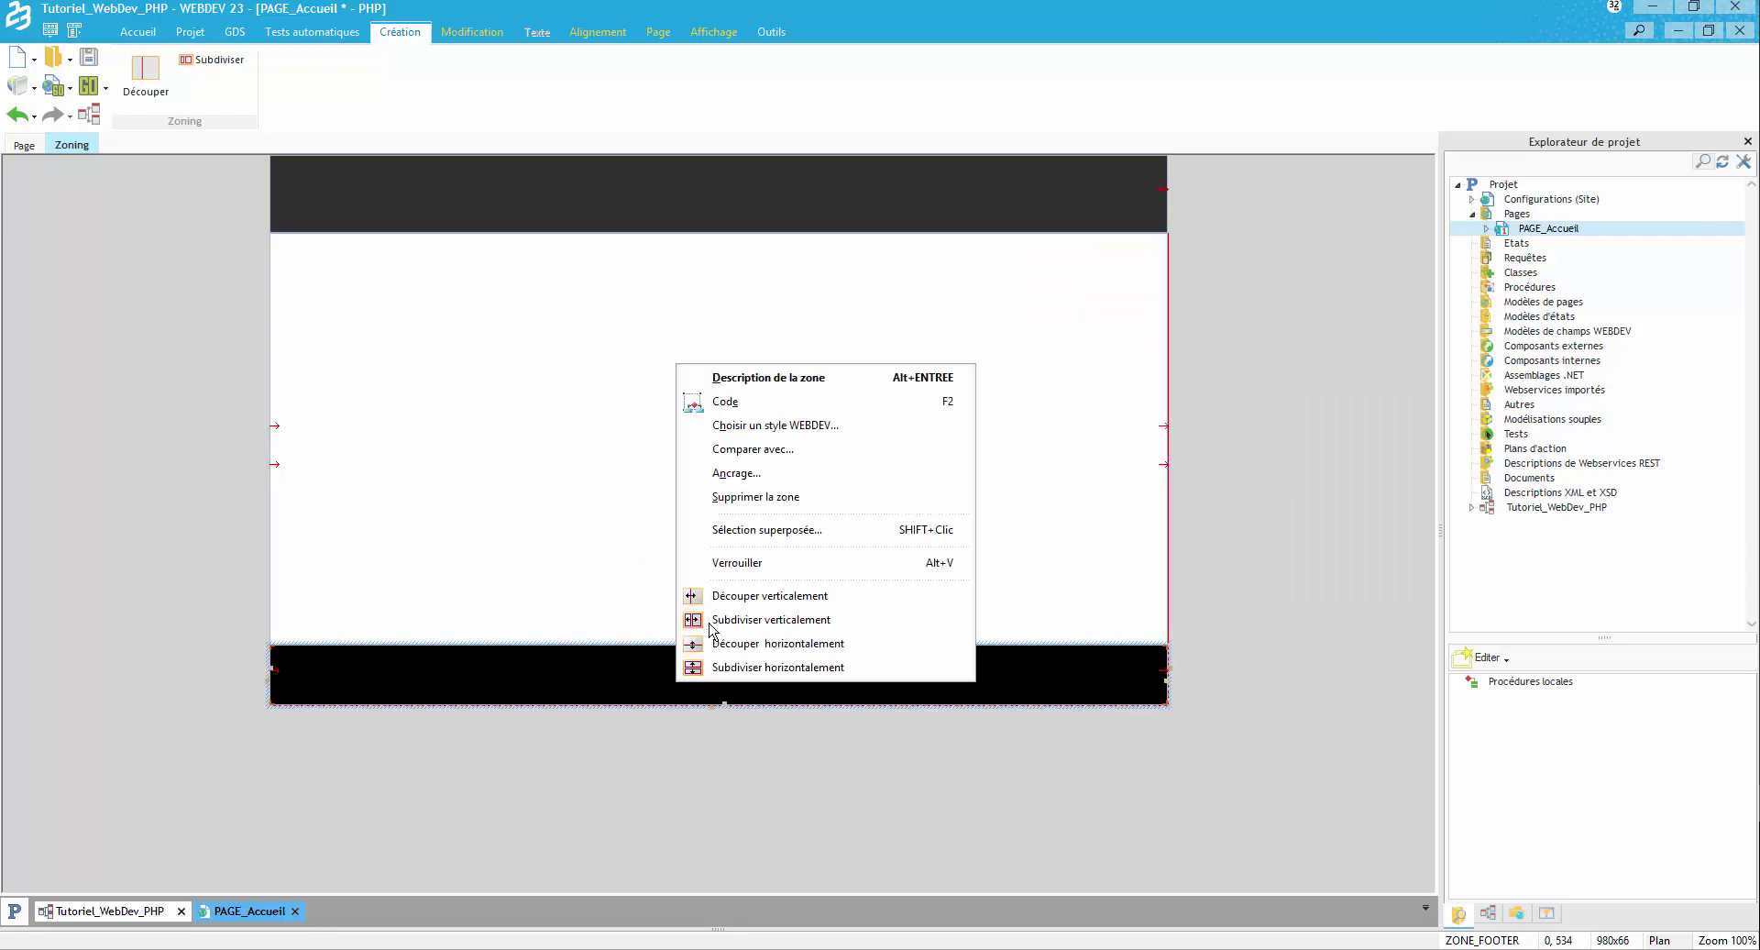
pyautogui.click(747, 488)
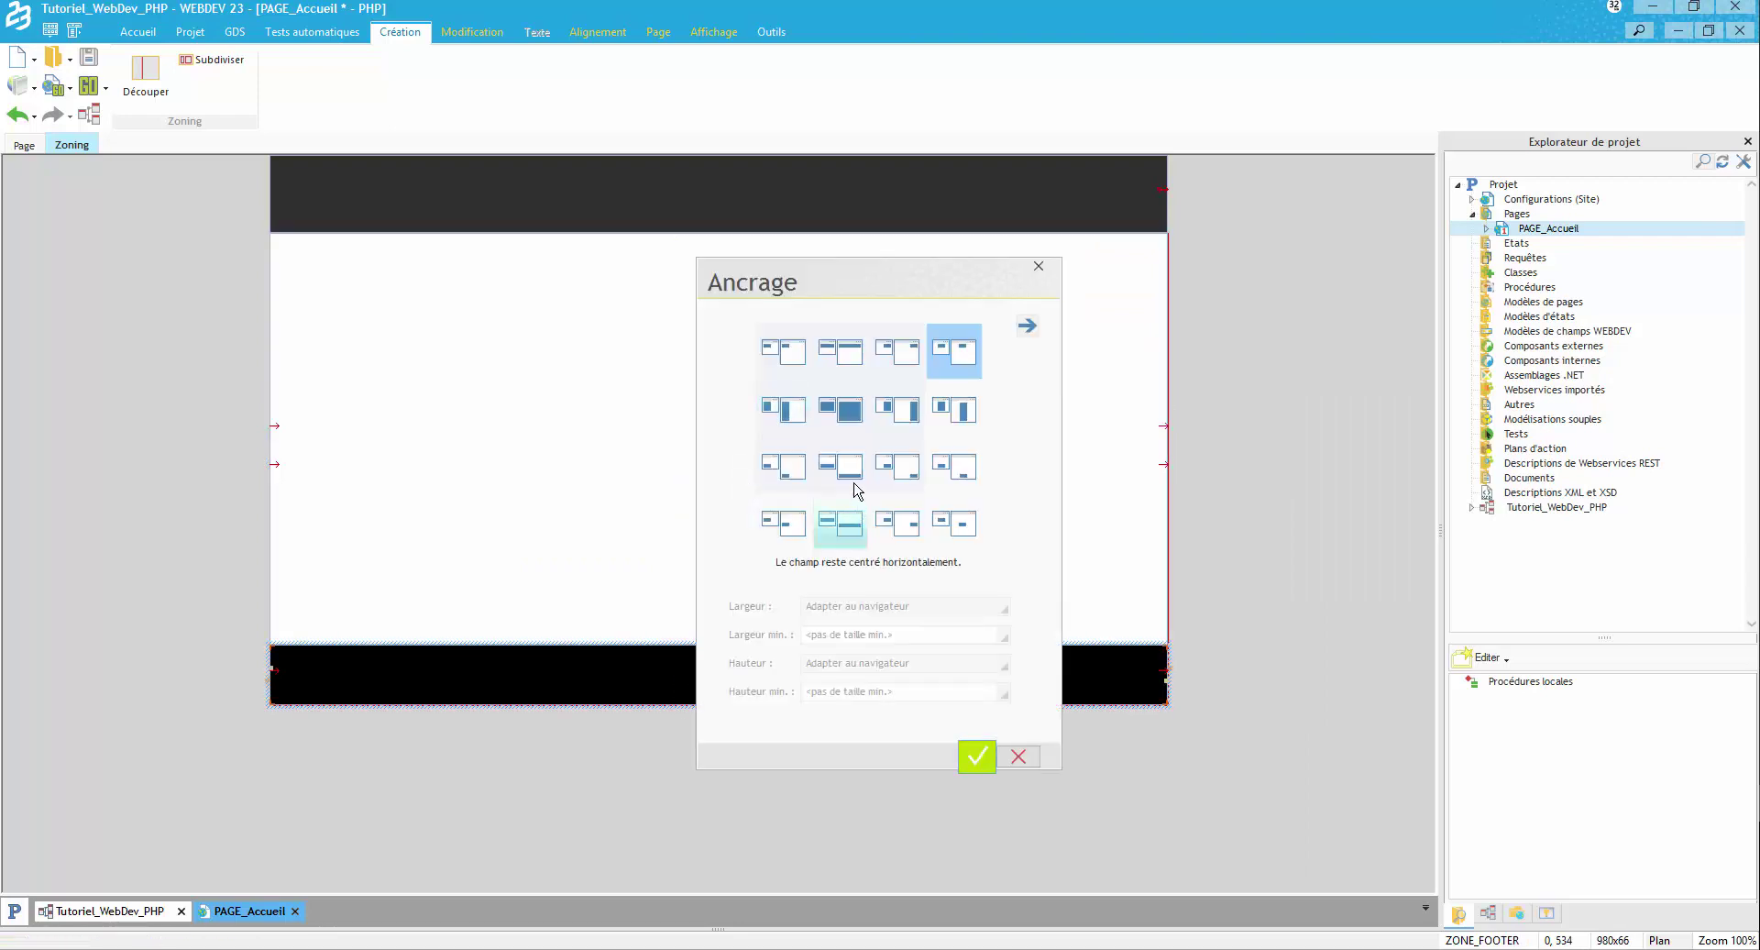
pyautogui.click(840, 464)
pyautogui.click(977, 756)
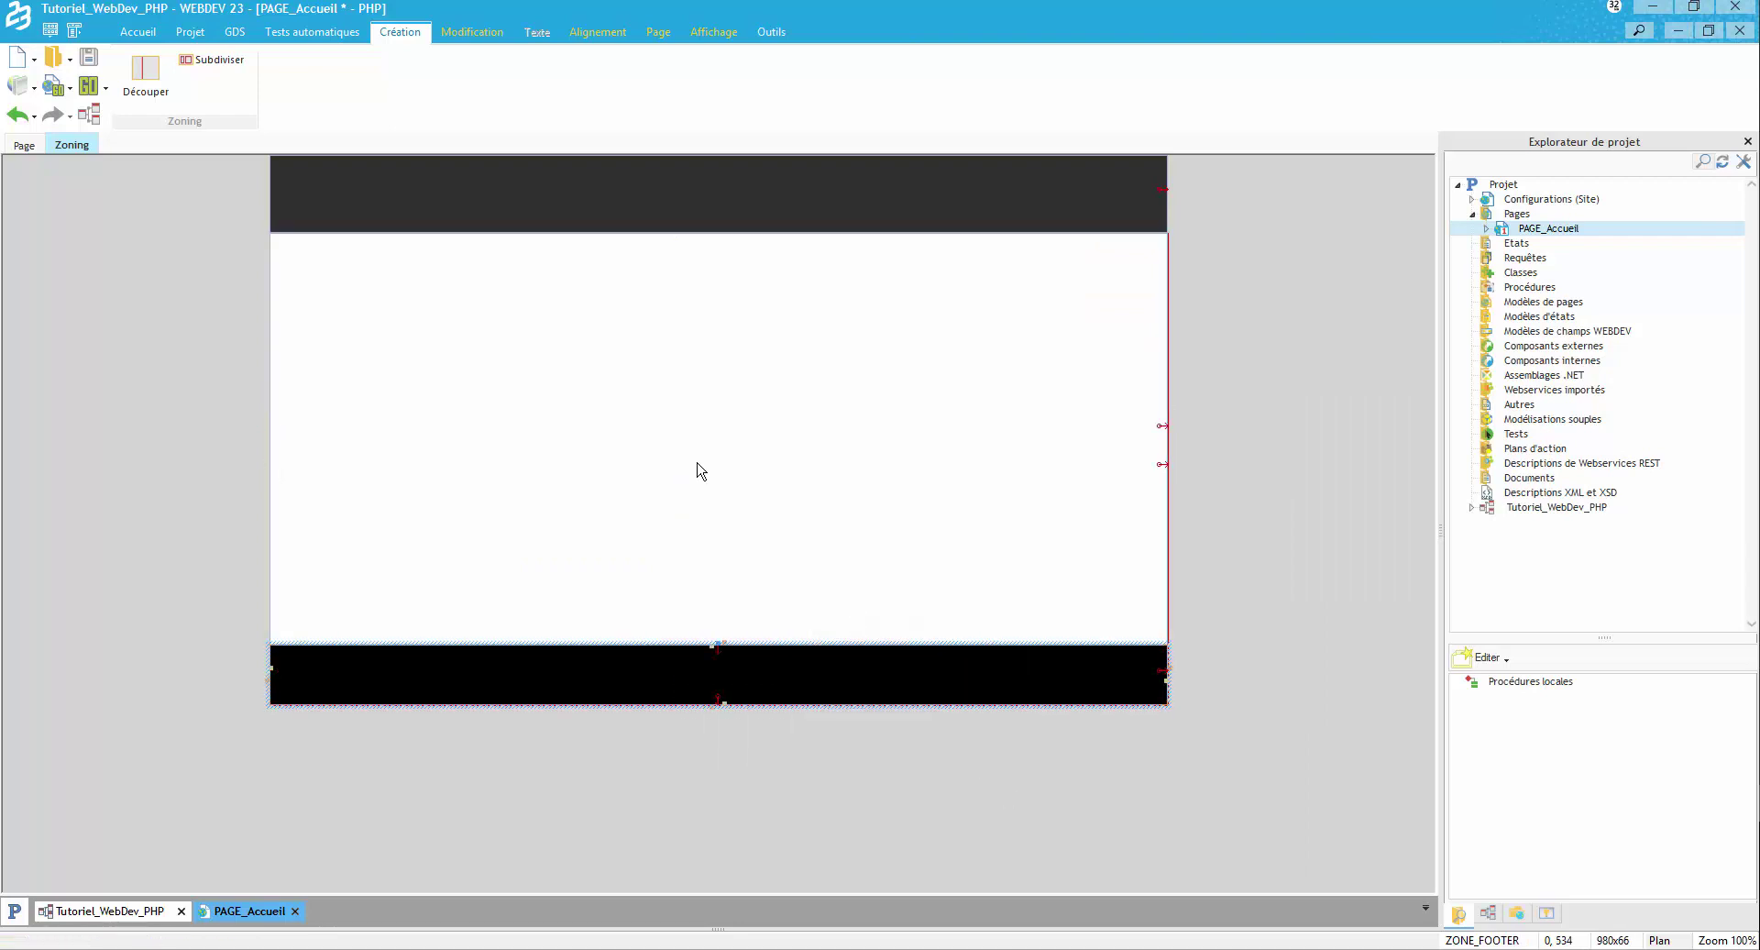
# Set the anchoring of ZONE_BODDY to Largeur et hauteur and validate its description.
pyautogui.click(700, 471)
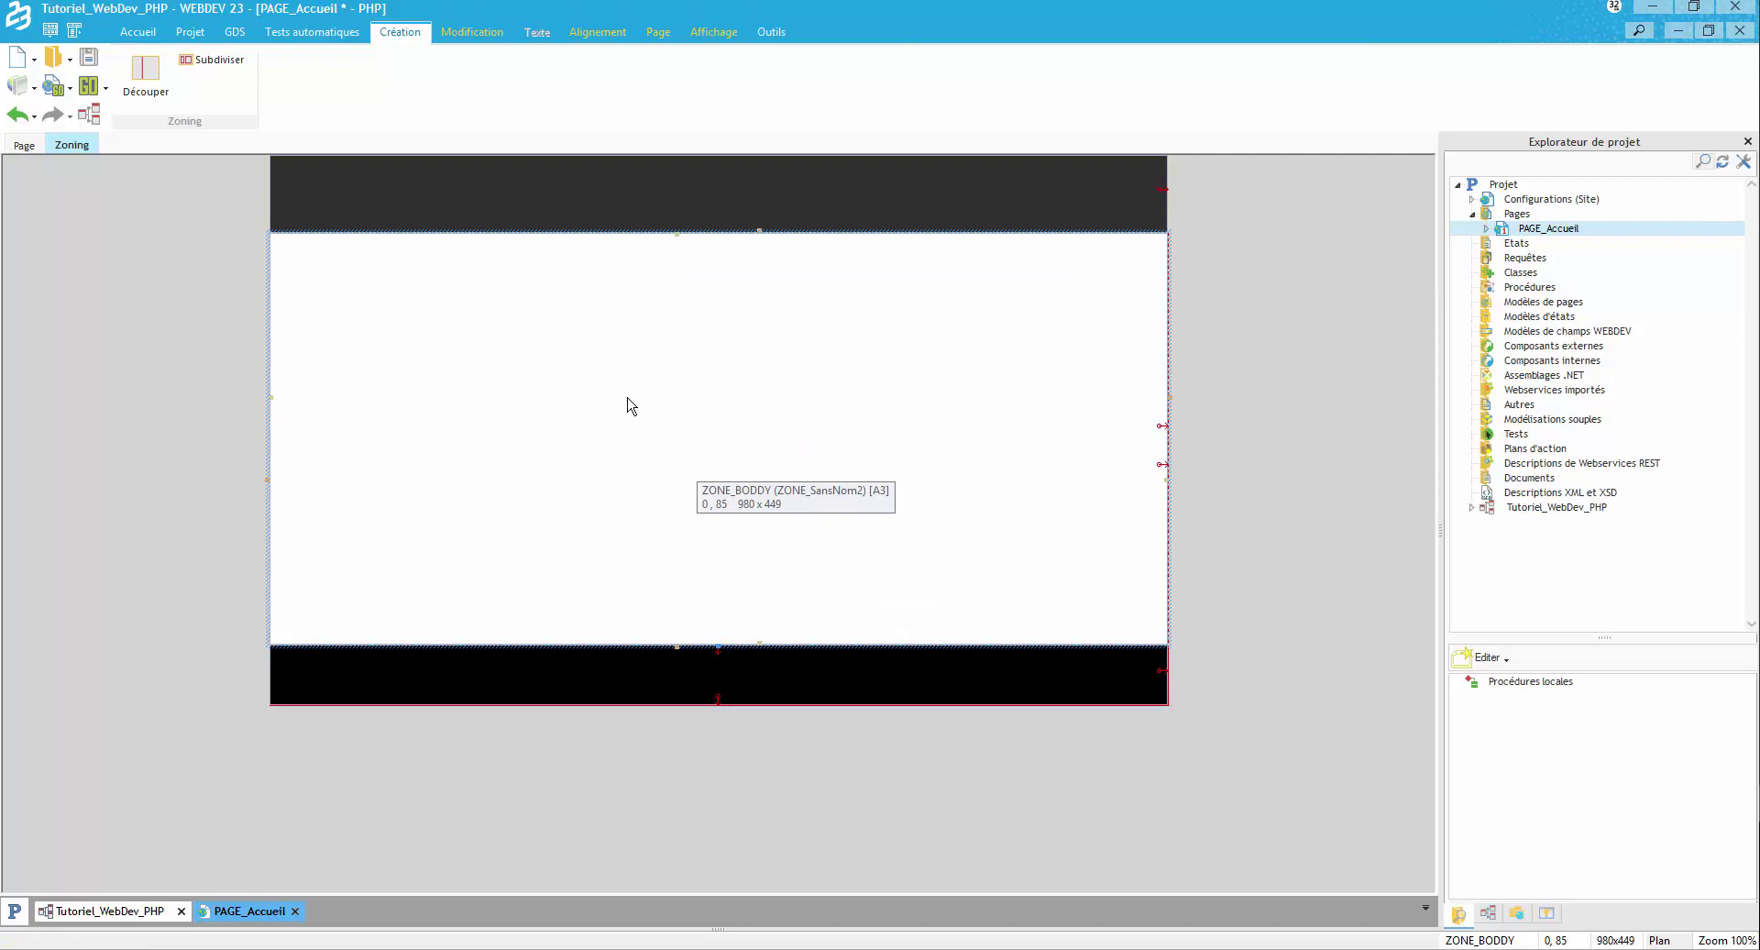
pyautogui.doubleClick(846, 441)
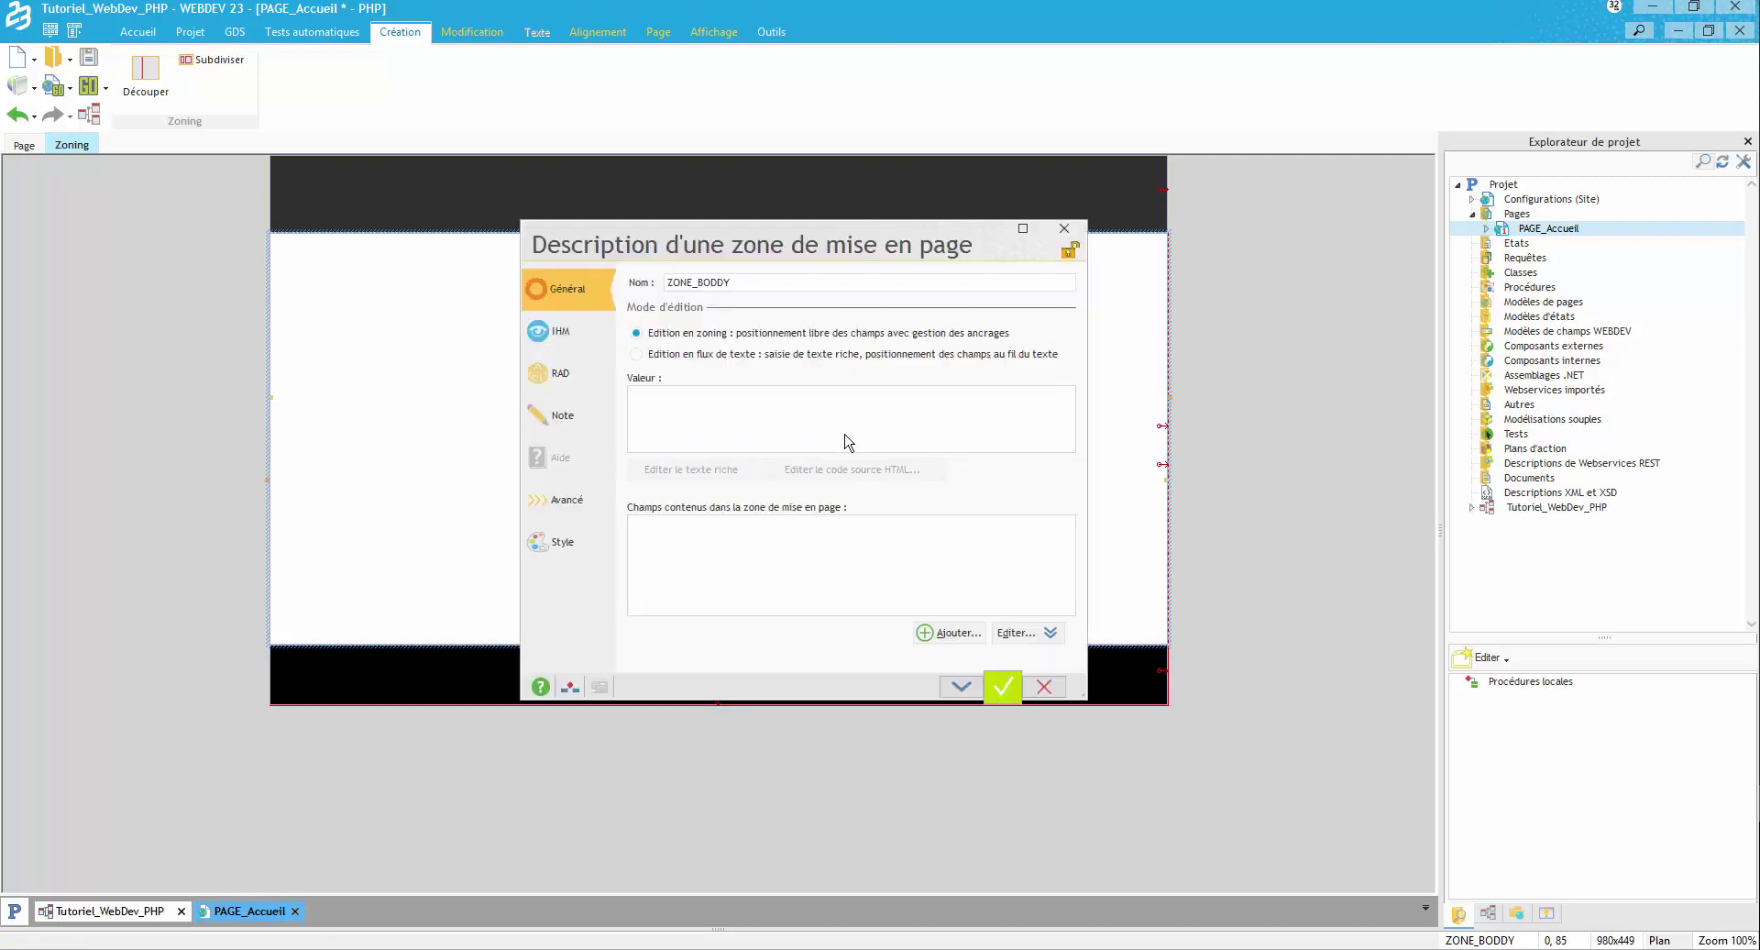
pyautogui.click(588, 339)
pyautogui.click(585, 291)
pyautogui.click(588, 332)
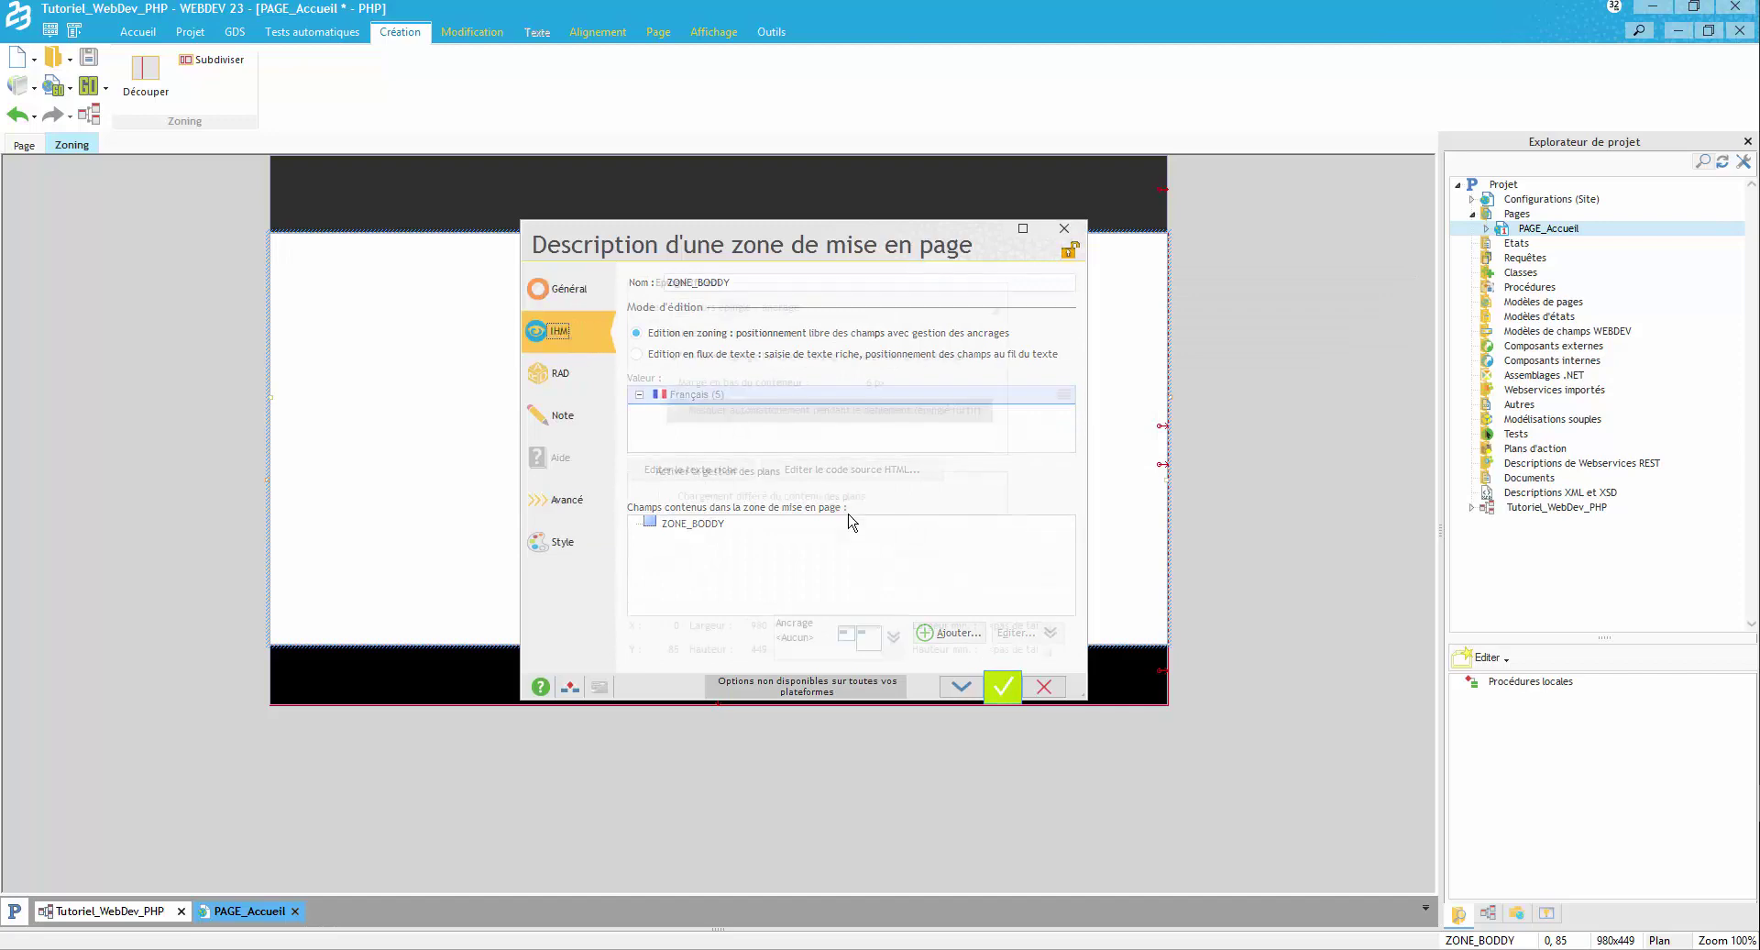
pyautogui.click(894, 637)
pyautogui.doubleClick(697, 266)
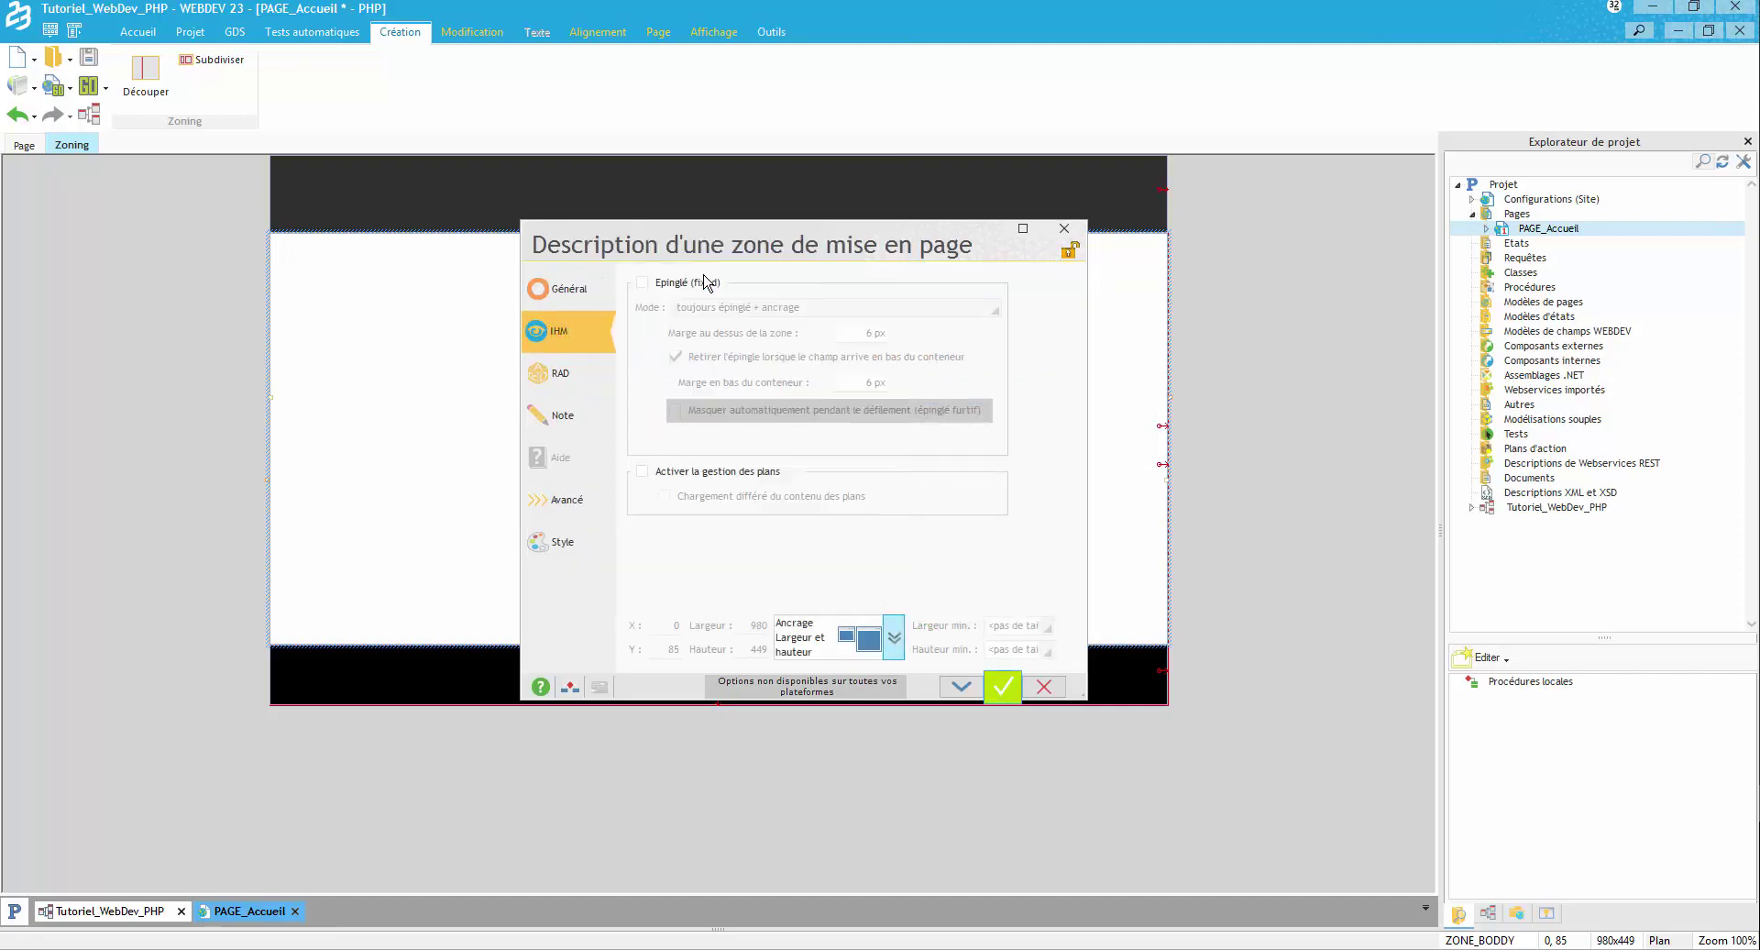
pyautogui.click(1009, 683)
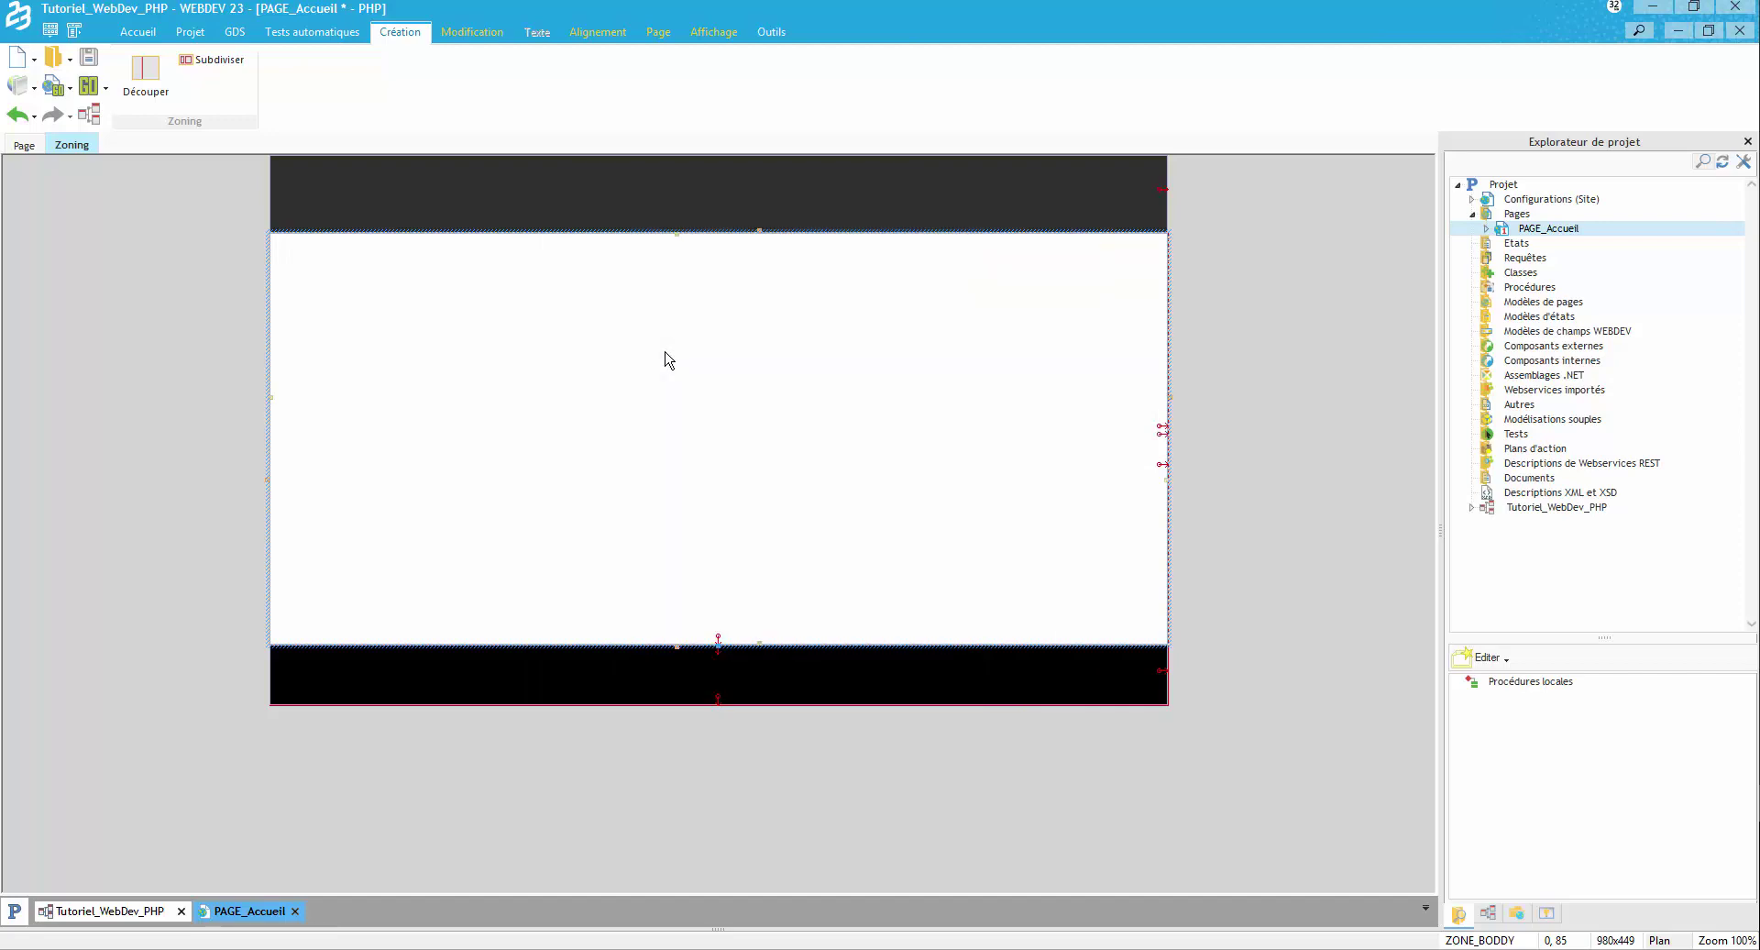
# Show PAGE_Accueil in Page mode, save it, view index.php in the browser and switch back to WEBDEV.
pyautogui.click(23, 145)
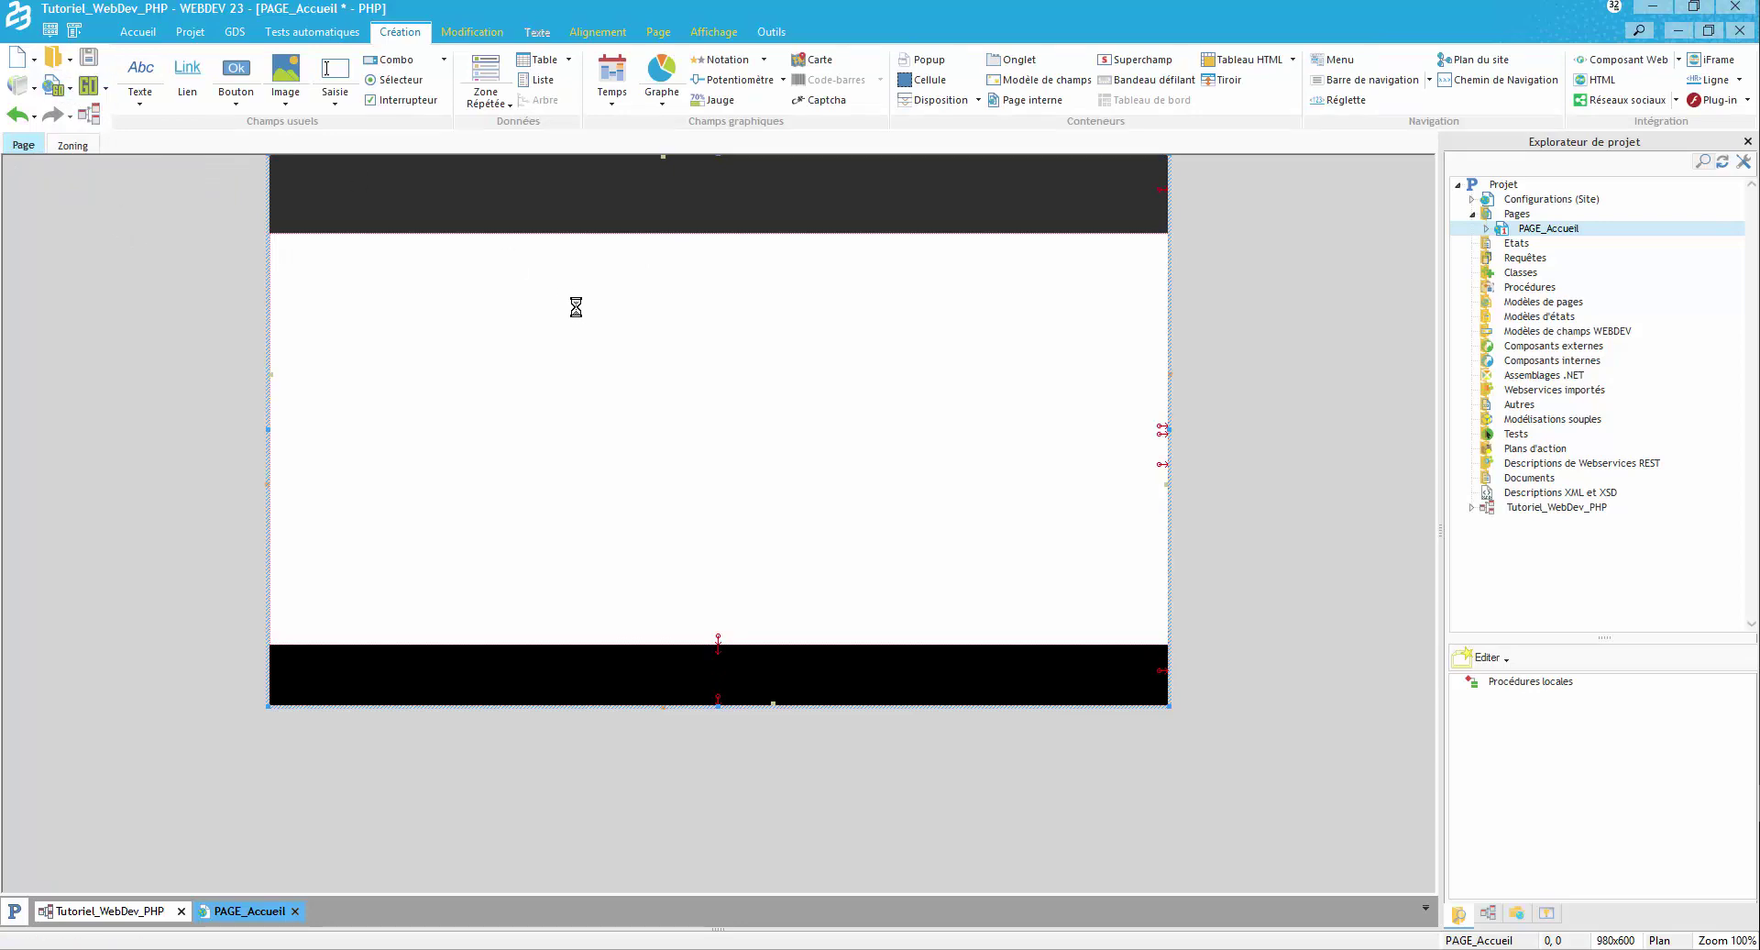
pyautogui.hotkey('ctrl', 's')
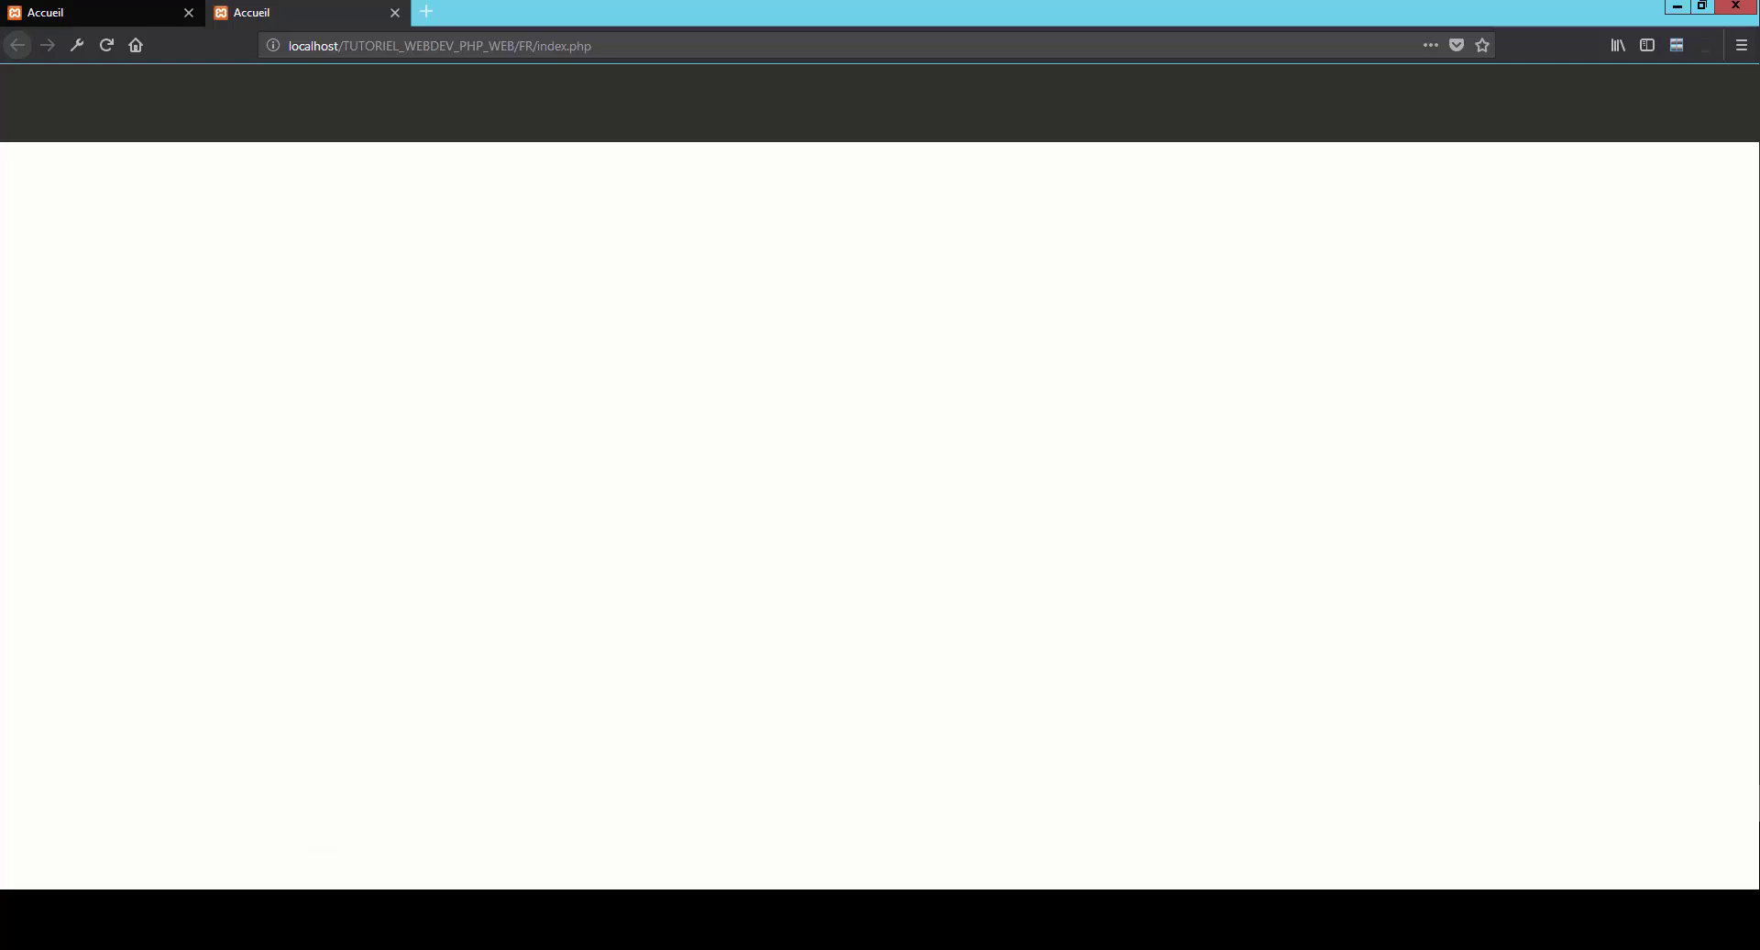
pyautogui.hotkey('alt', 'Tab')
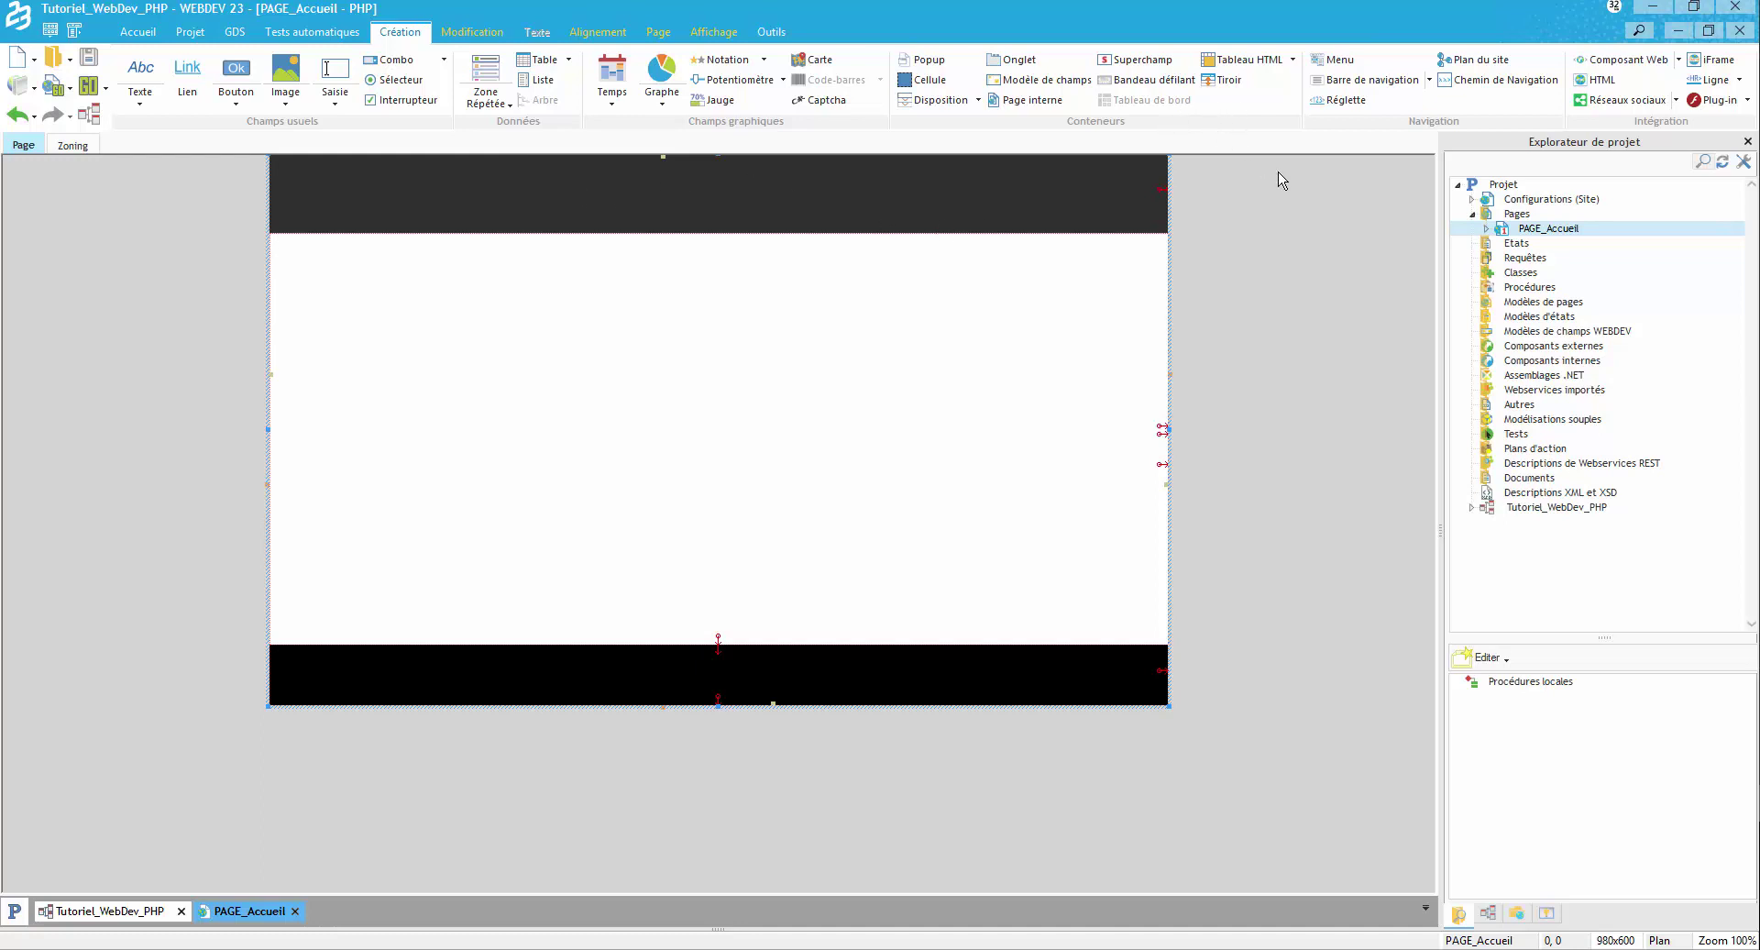
# Insert a menu field in the middle of the dark header zone of PAGE_Accueil.
pyautogui.click(1336, 60)
pyautogui.click(1334, 61)
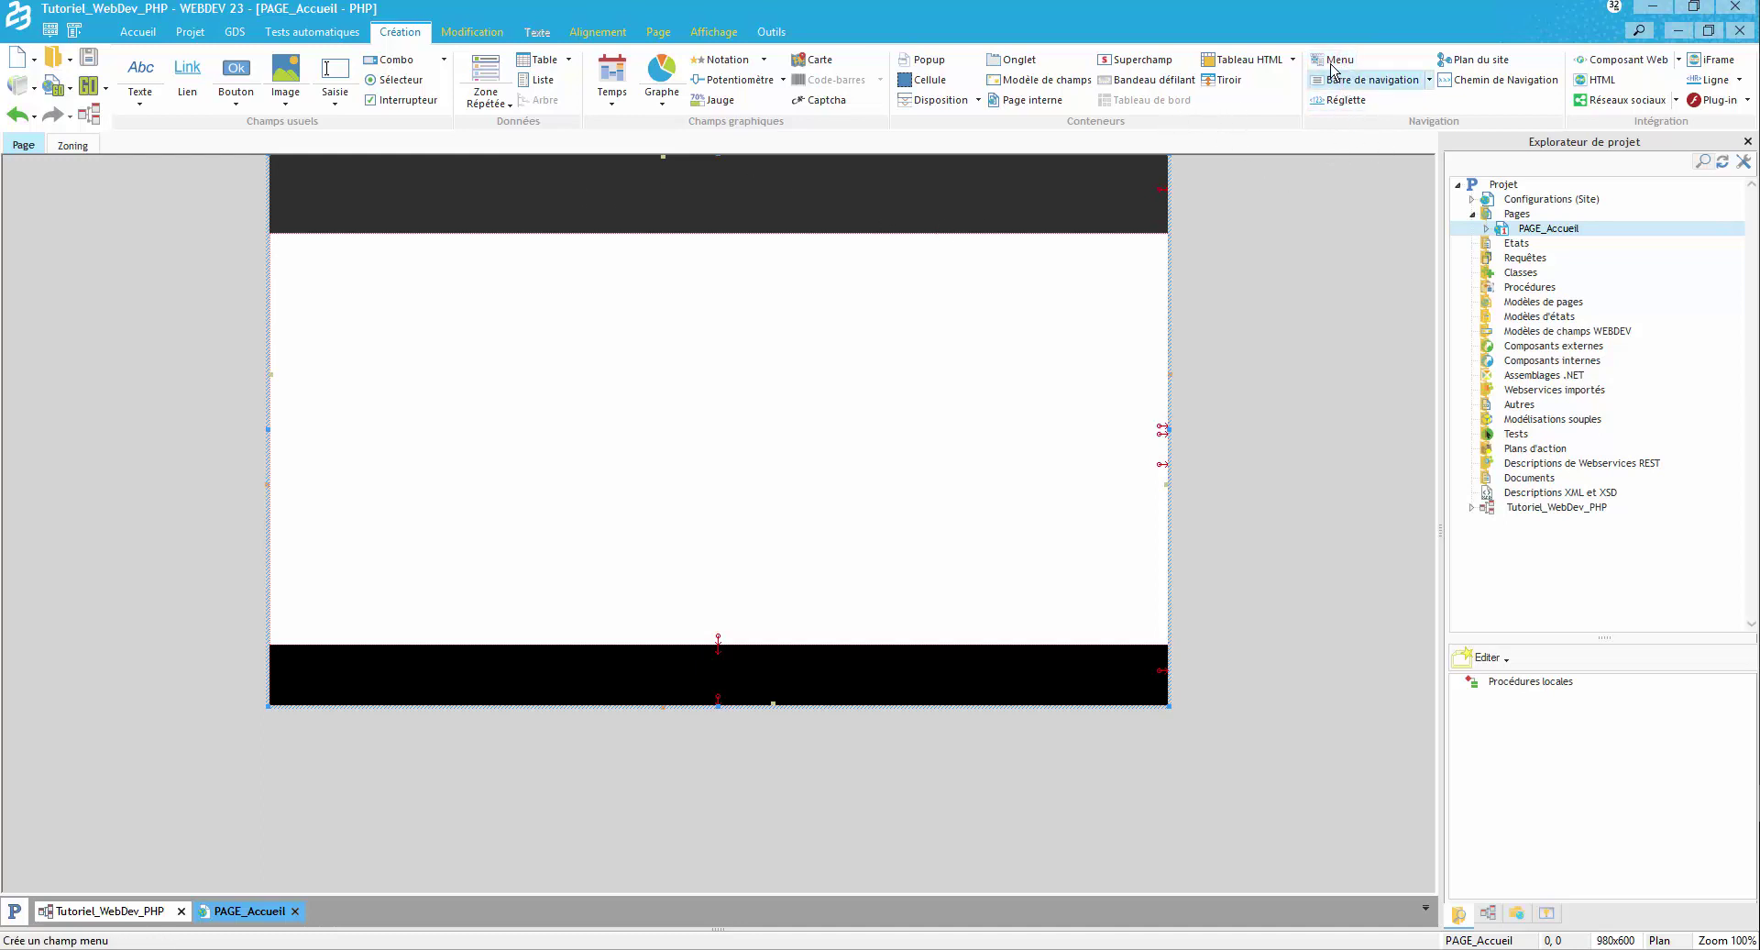
pyautogui.click(704, 194)
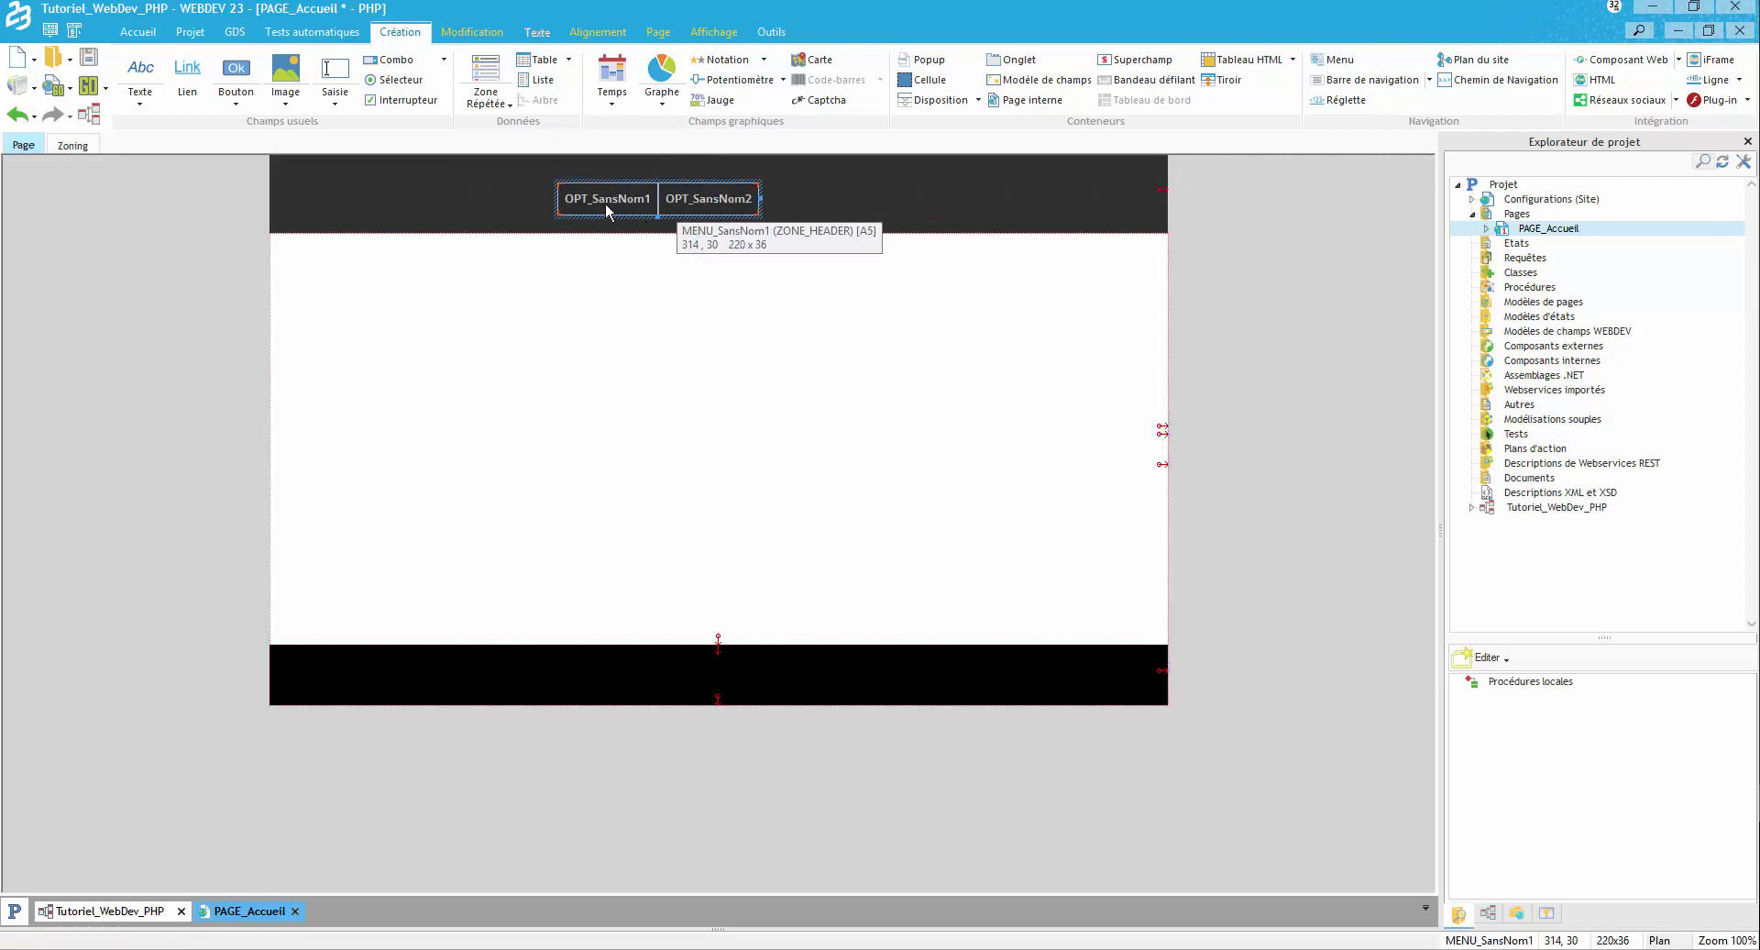
# Add three more options after OPT_SansNom2 in the header menu and leave the menu's edit mode.
pyautogui.click(606, 202)
pyautogui.click(689, 206)
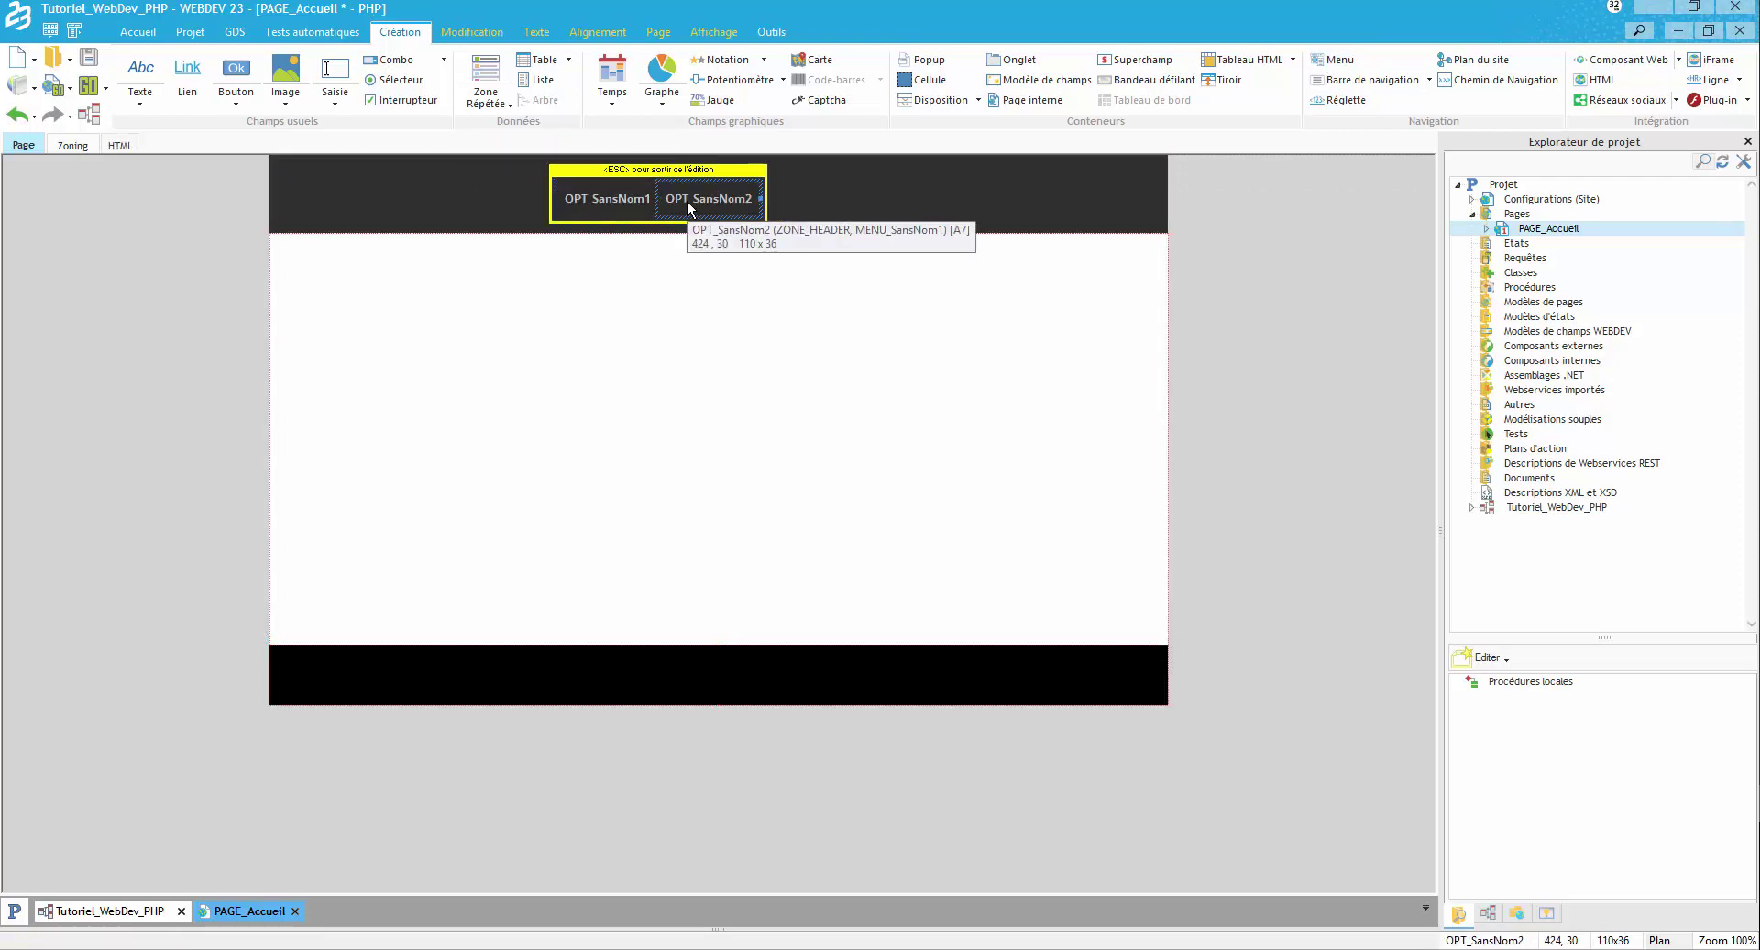
pyautogui.rightClick(690, 207)
pyautogui.click(779, 446)
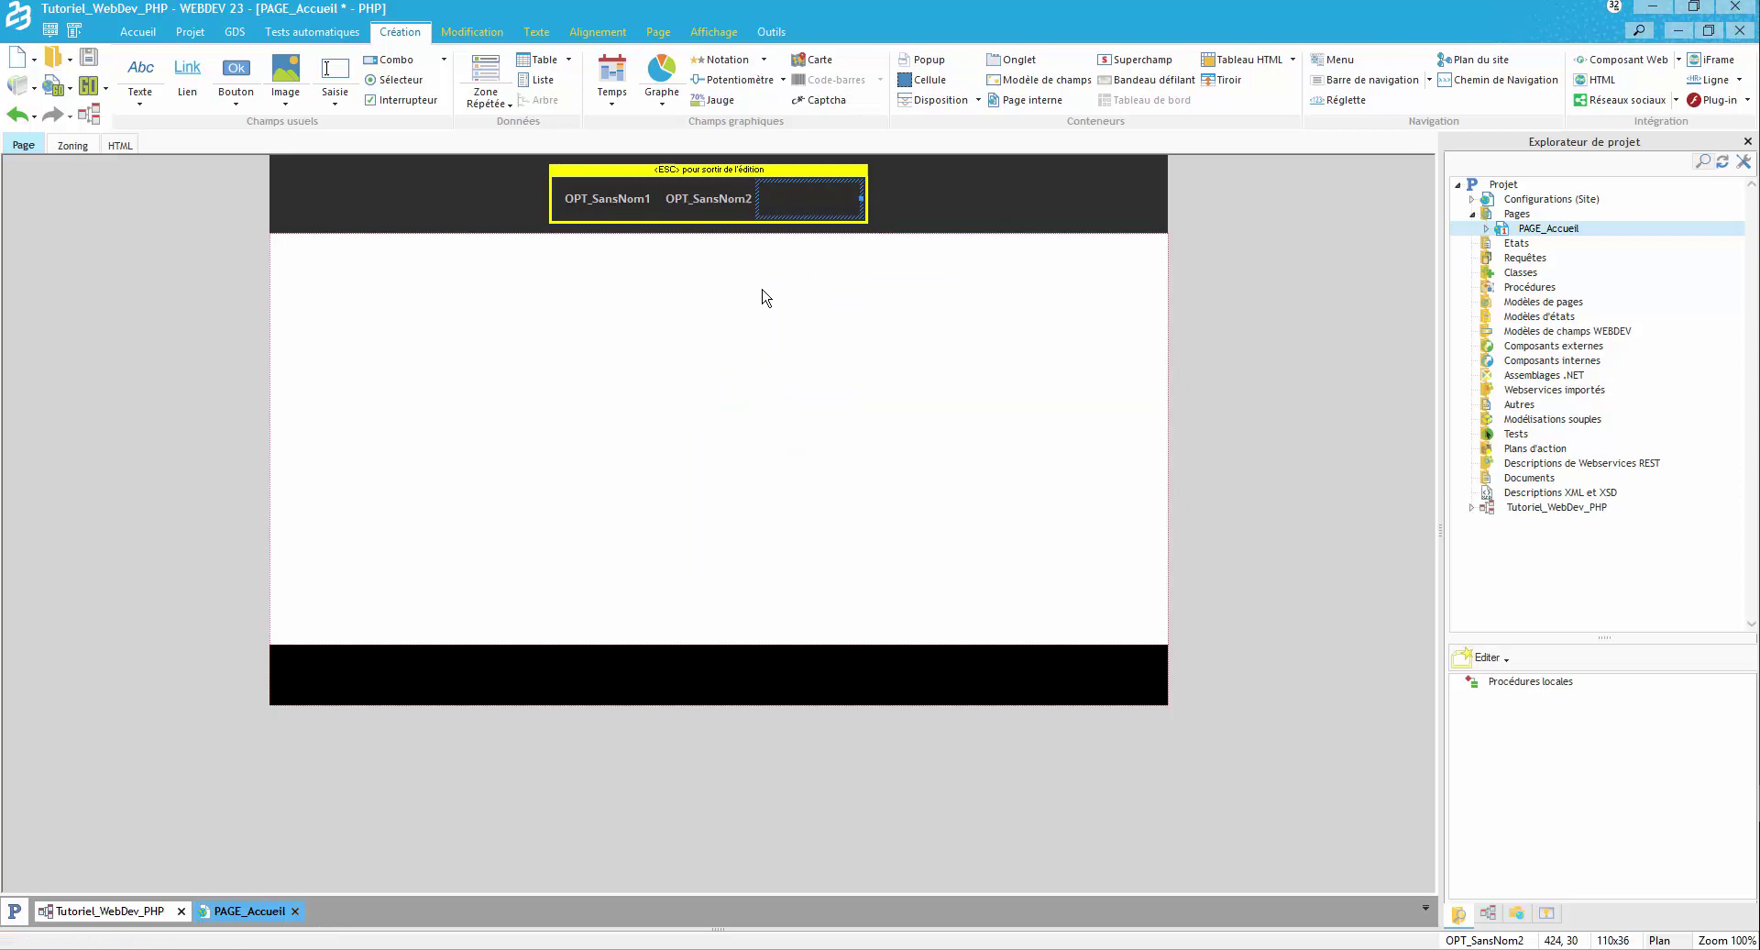
pyautogui.rightClick(814, 202)
pyautogui.click(906, 447)
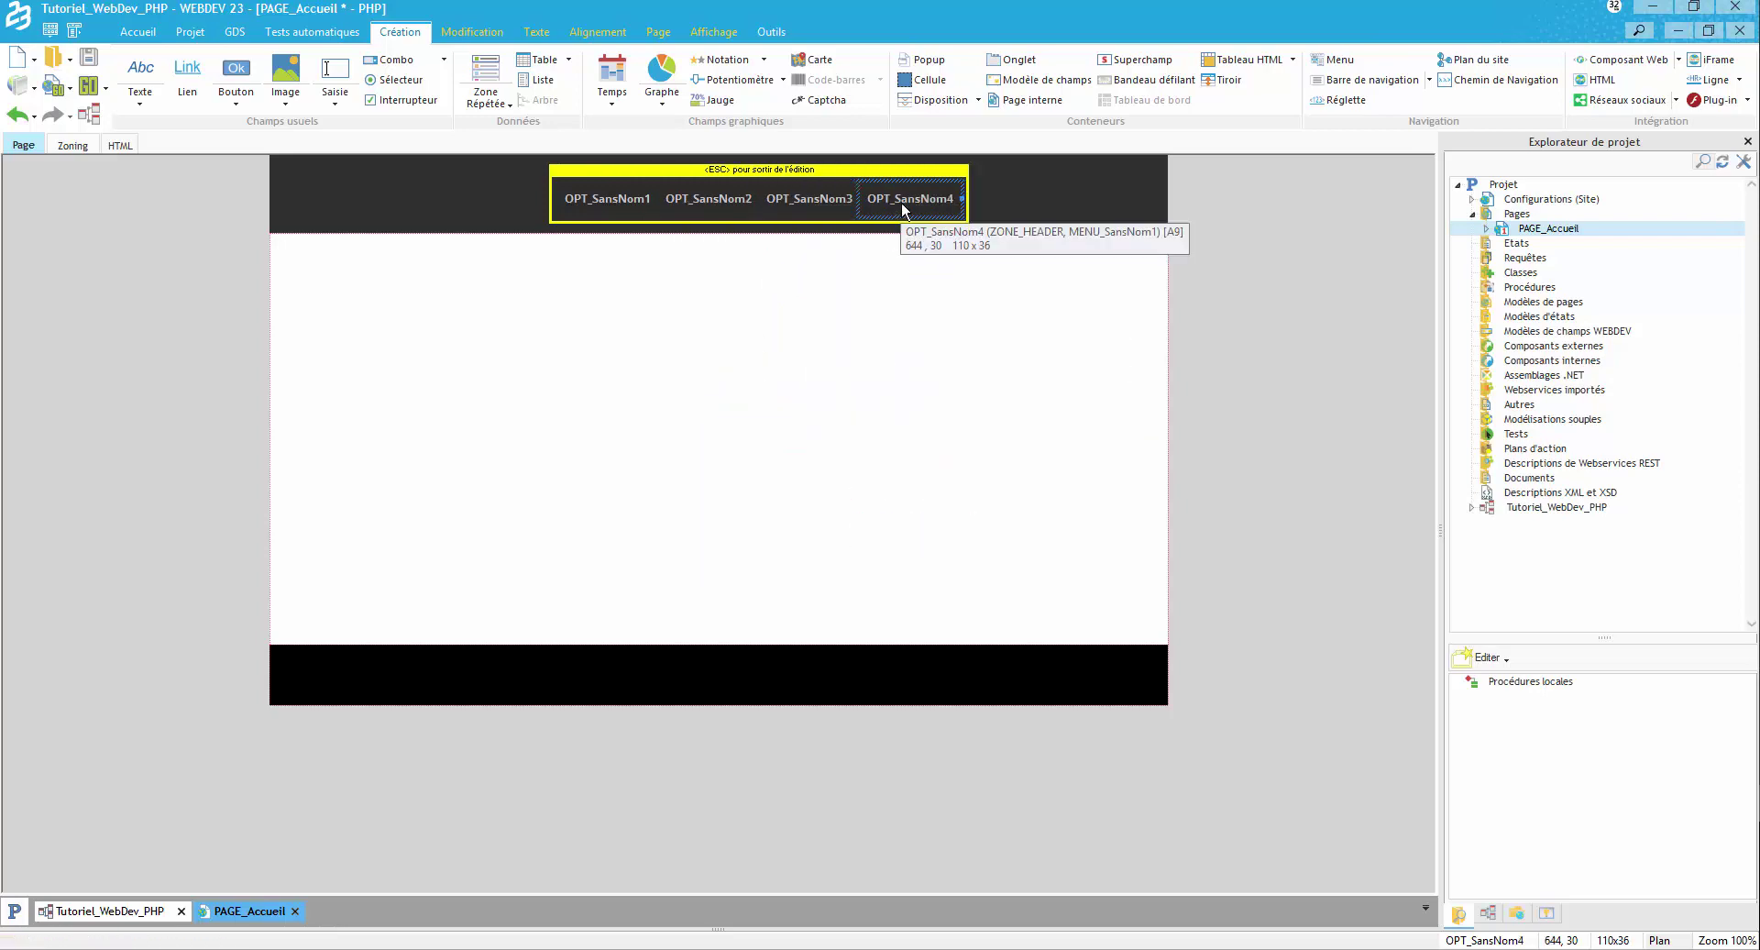
pyautogui.rightClick(903, 207)
pyautogui.click(906, 447)
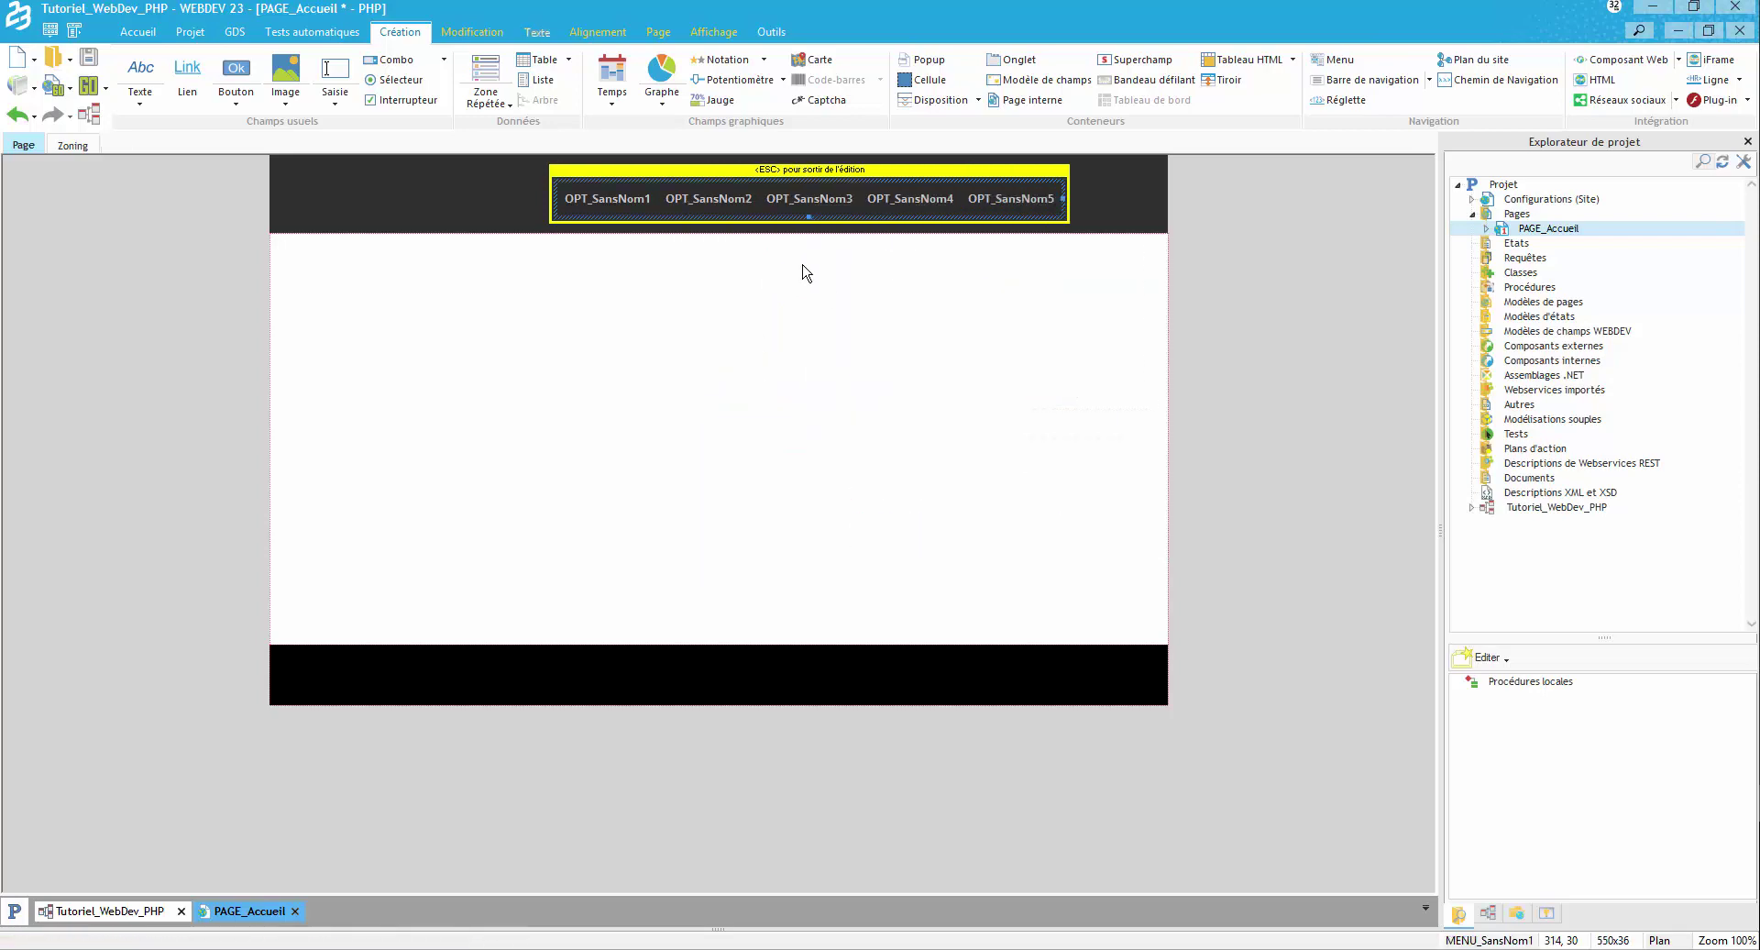
pyautogui.click(803, 271)
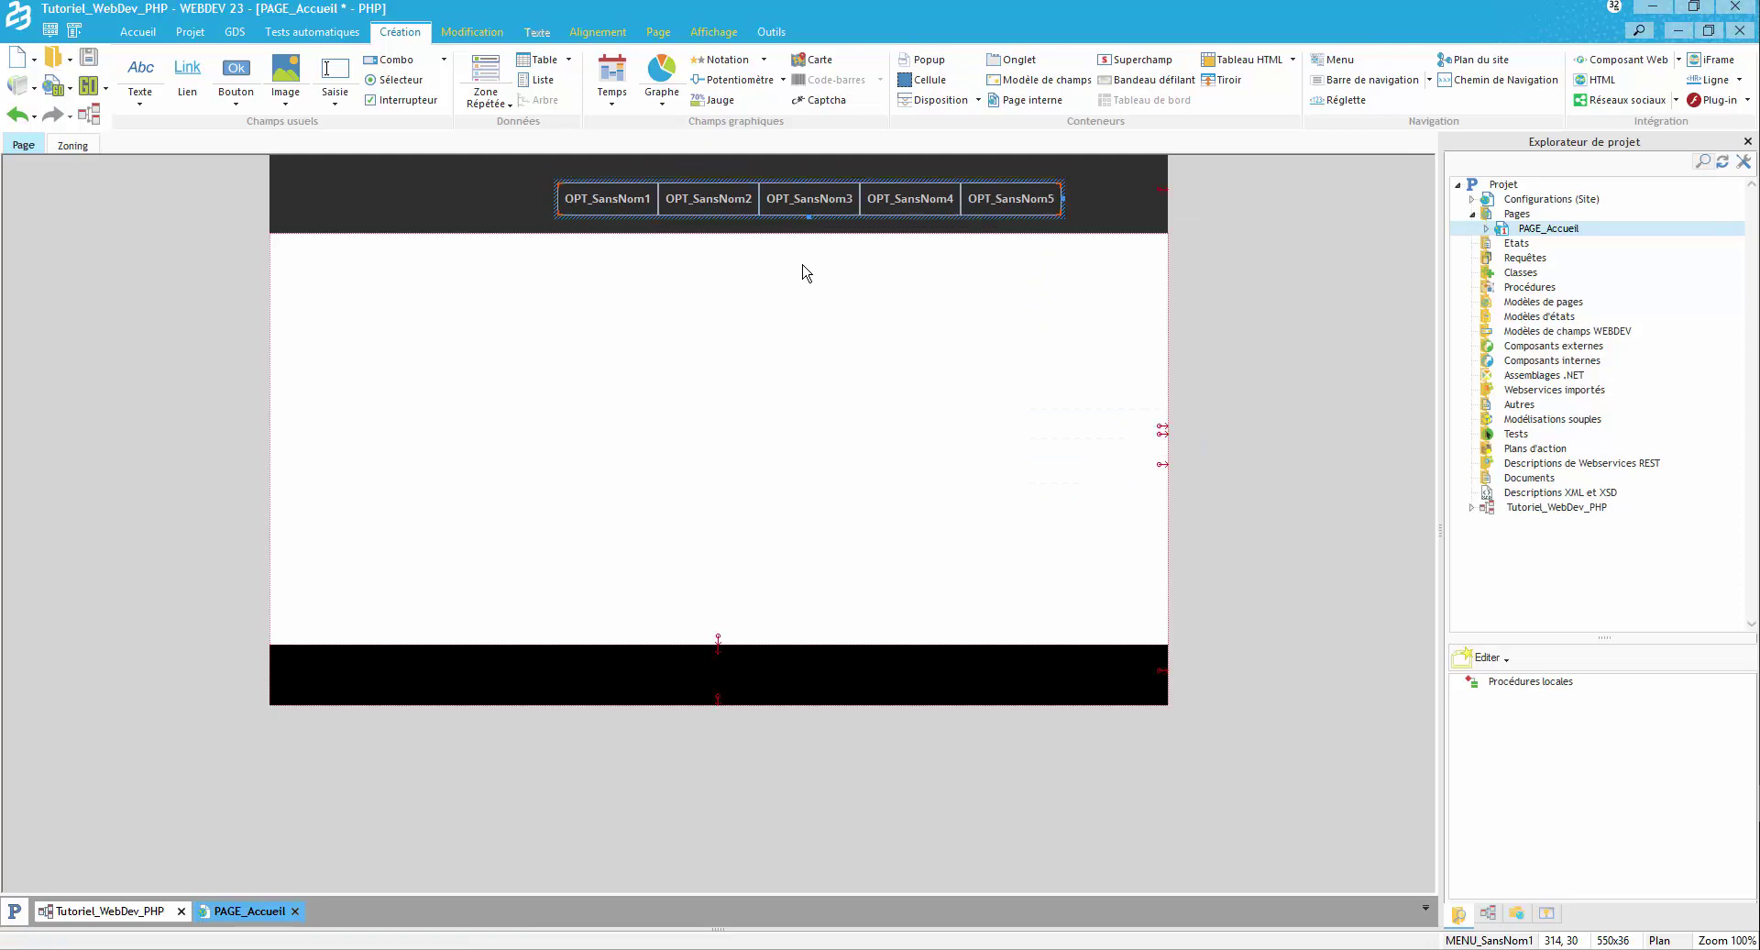
# Reposition the menu in the header at about 274, 0 and enlarge it to about 550 x 79.
pyautogui.click(804, 211)
pyautogui.moveTo(806, 206); pyautogui.dragTo(773, 229)
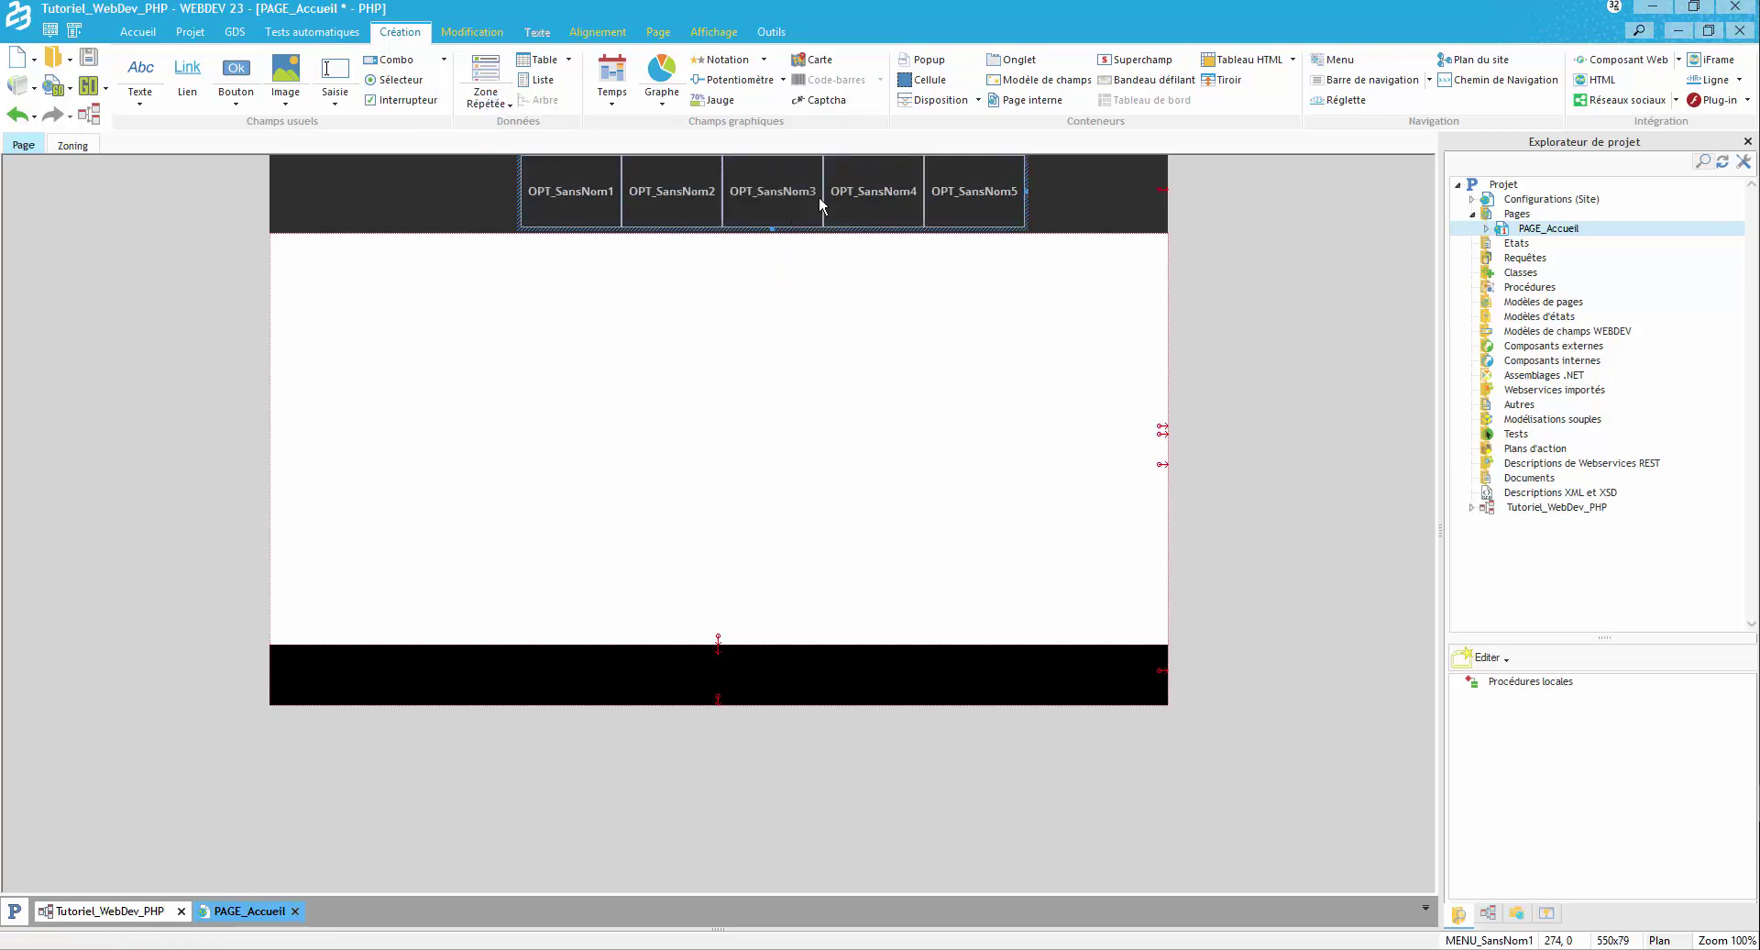
pyautogui.click(969, 334)
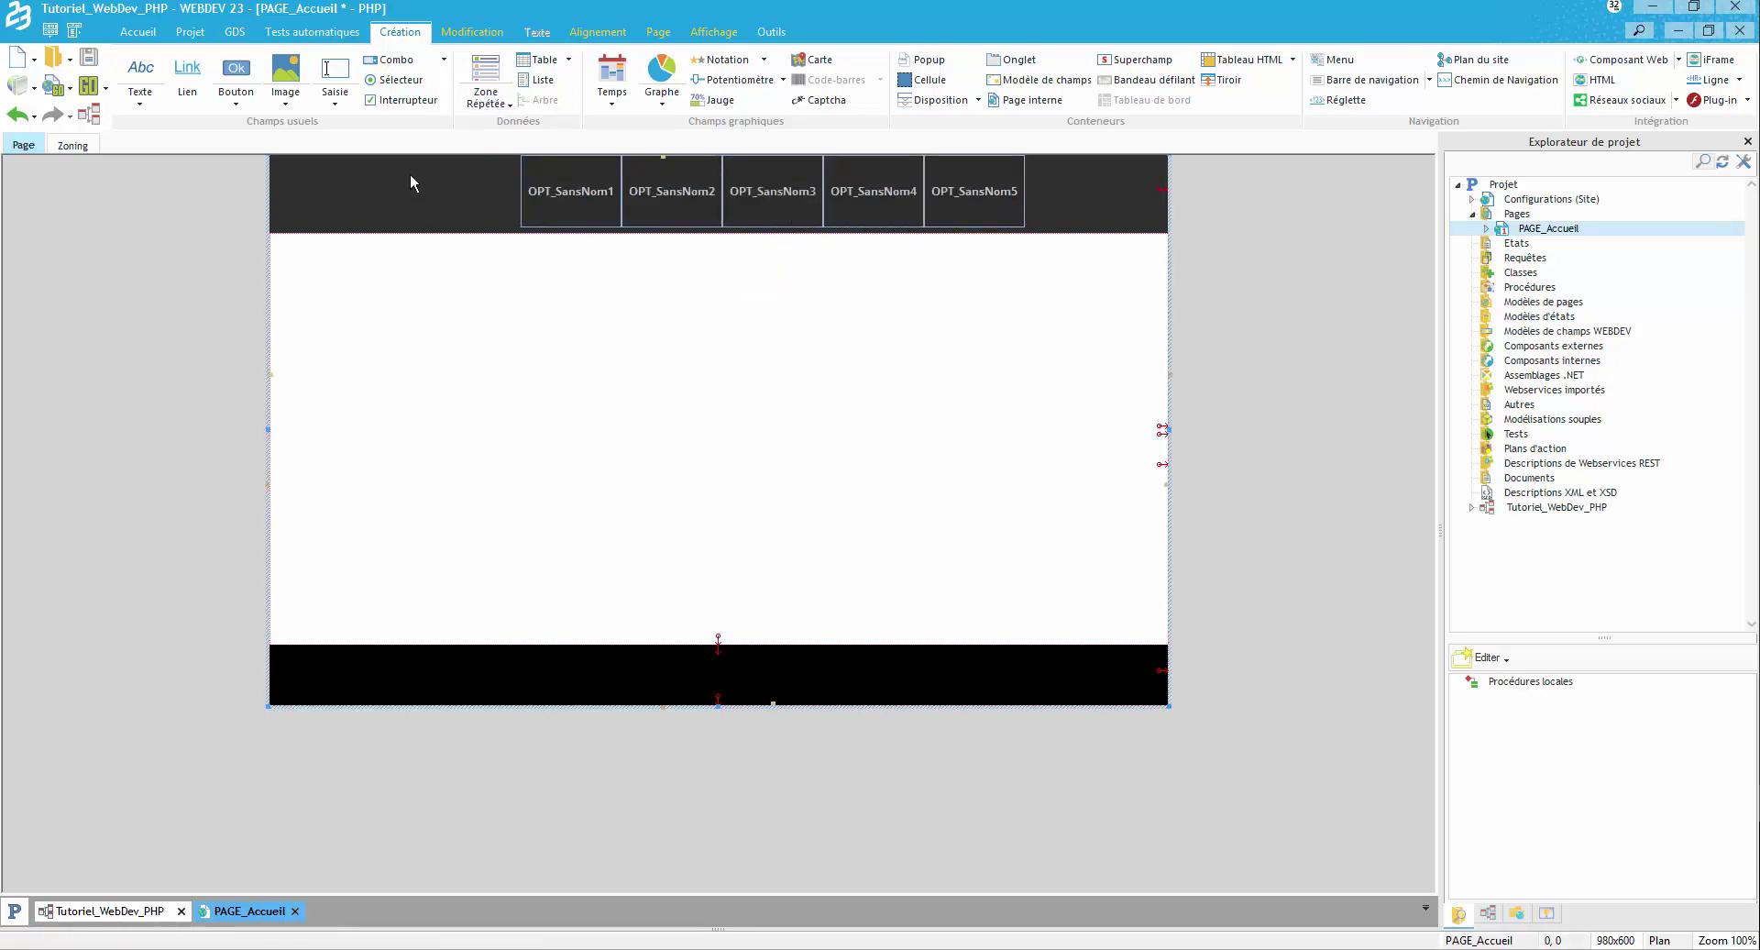
# Insert an image field beside the menu in the header and choose the green plus clipart VST01043b from the image catalogue.
pyautogui.click(285, 73)
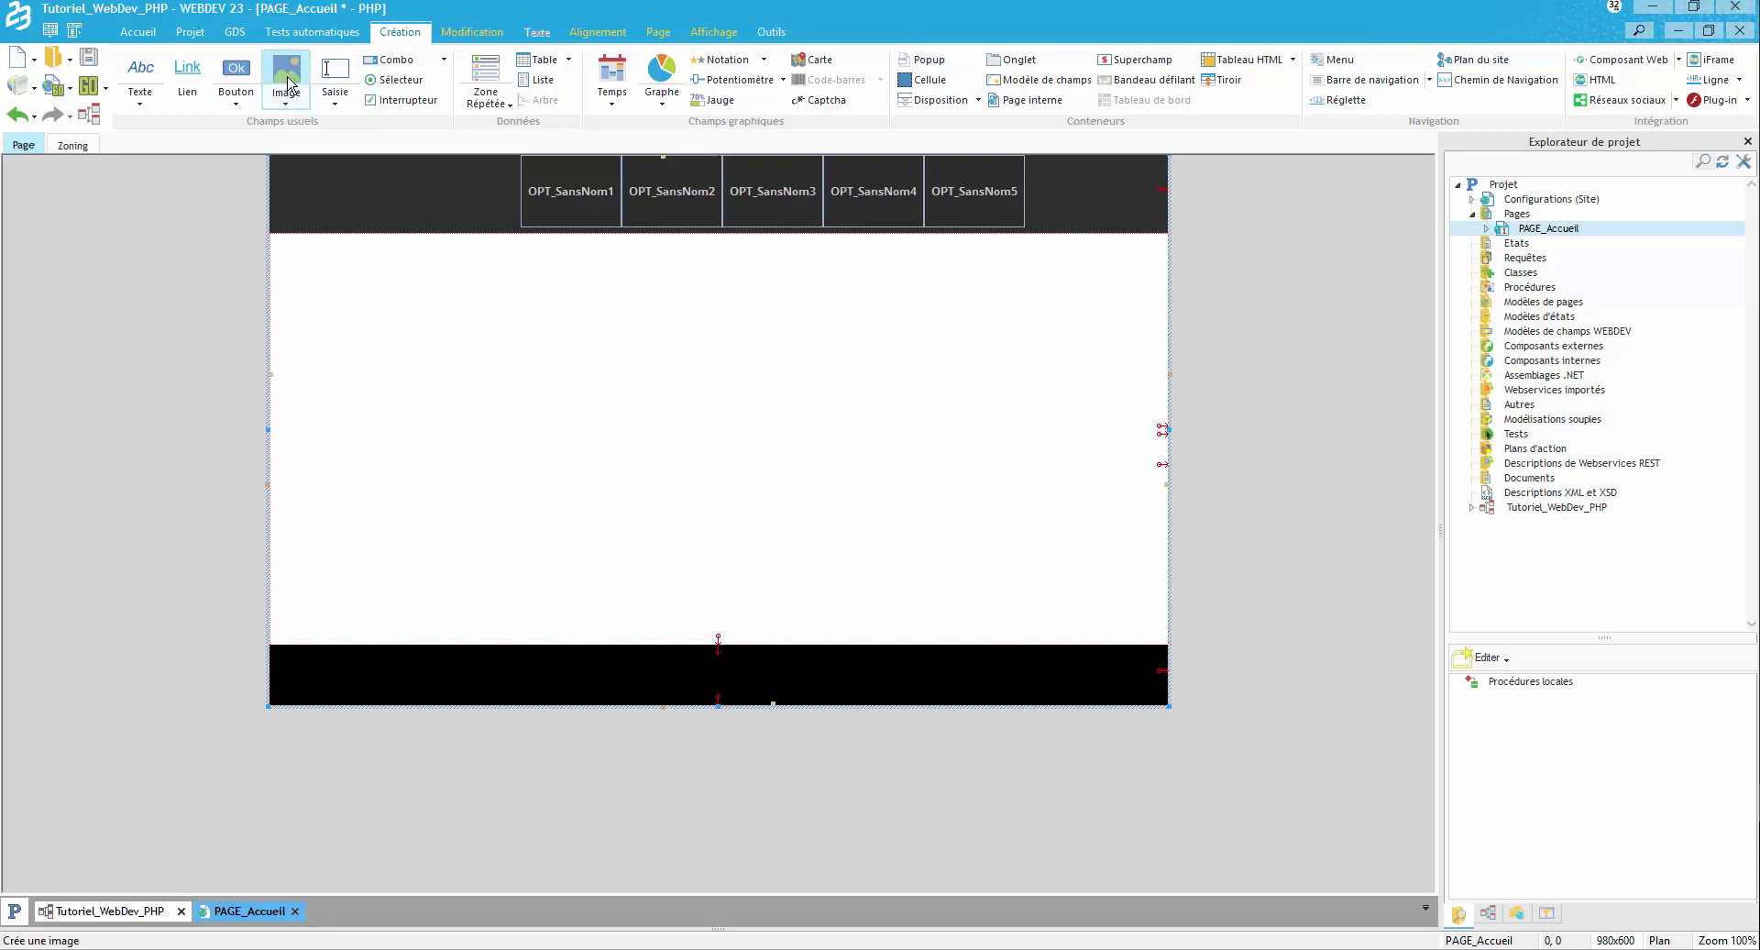
pyautogui.click(312, 188)
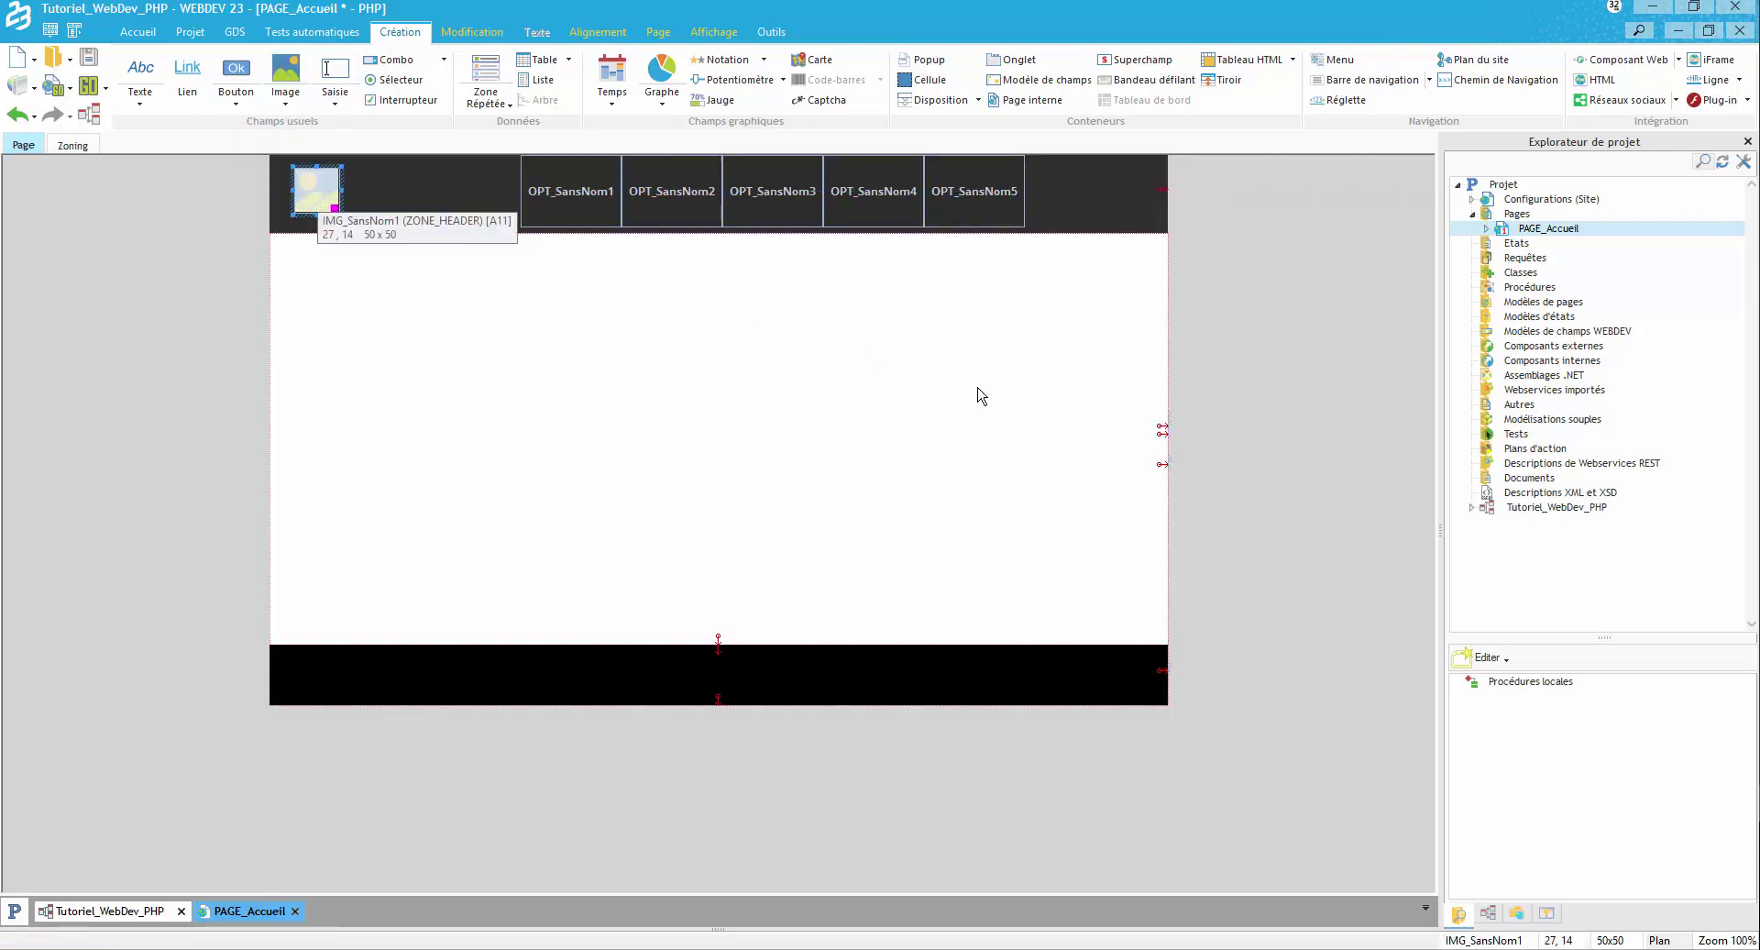
pyautogui.hotkey('alt', 'Return')
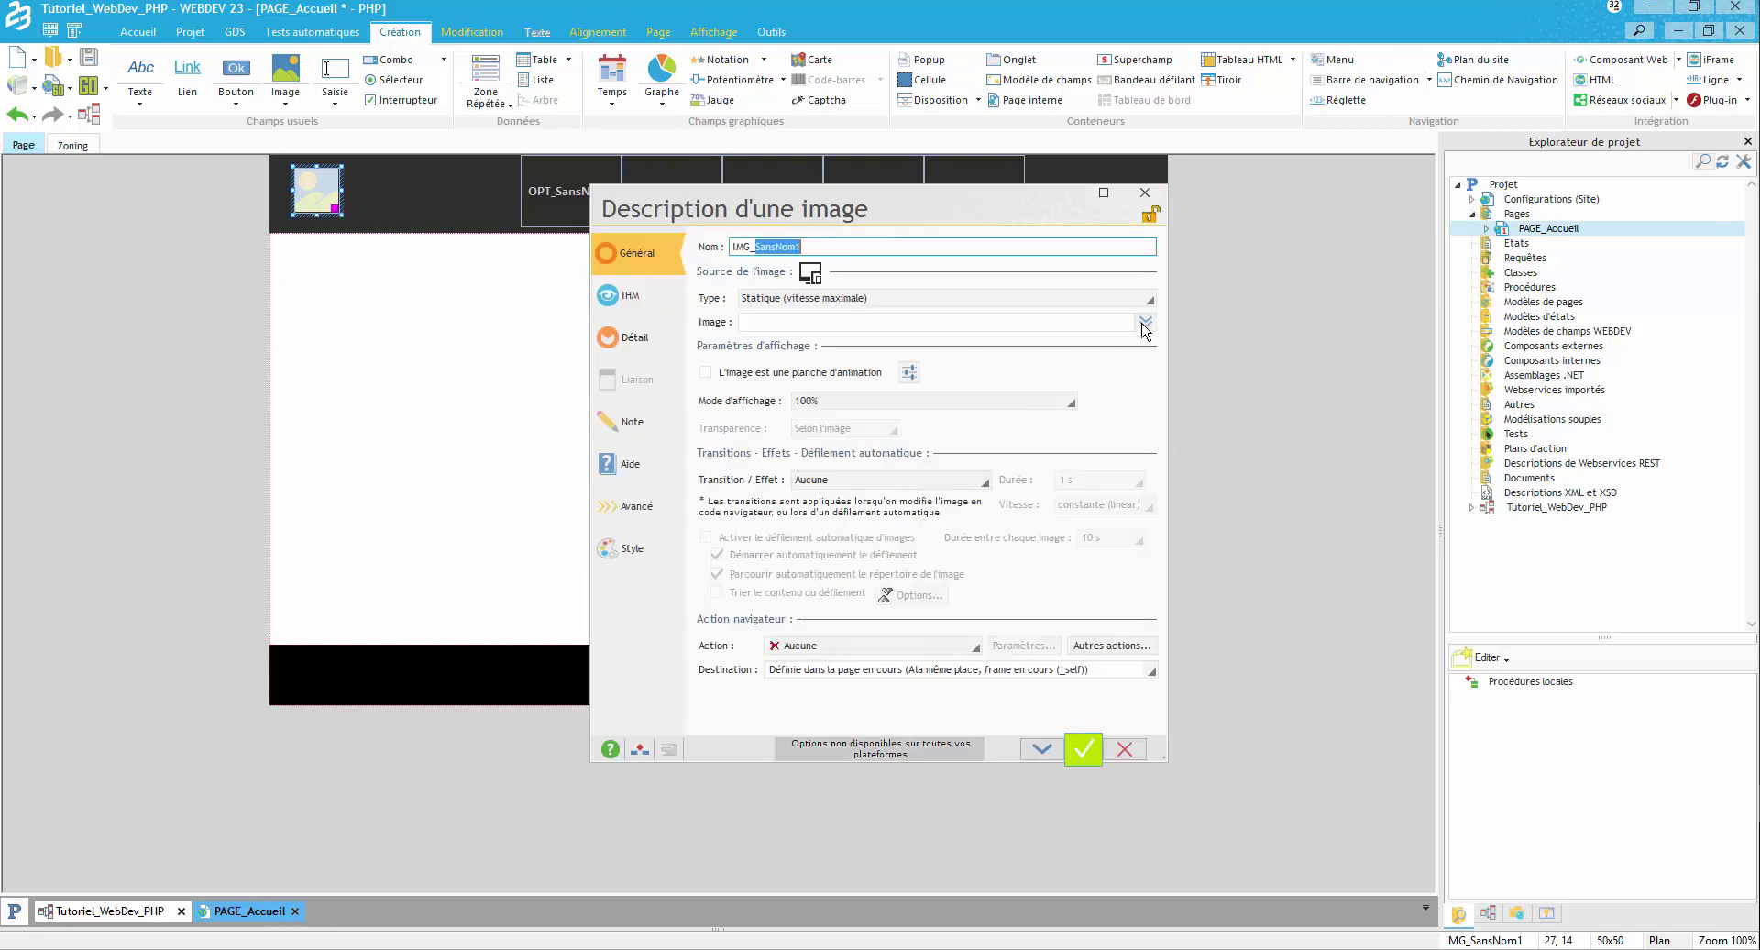
pyautogui.click(1145, 321)
pyautogui.click(1185, 371)
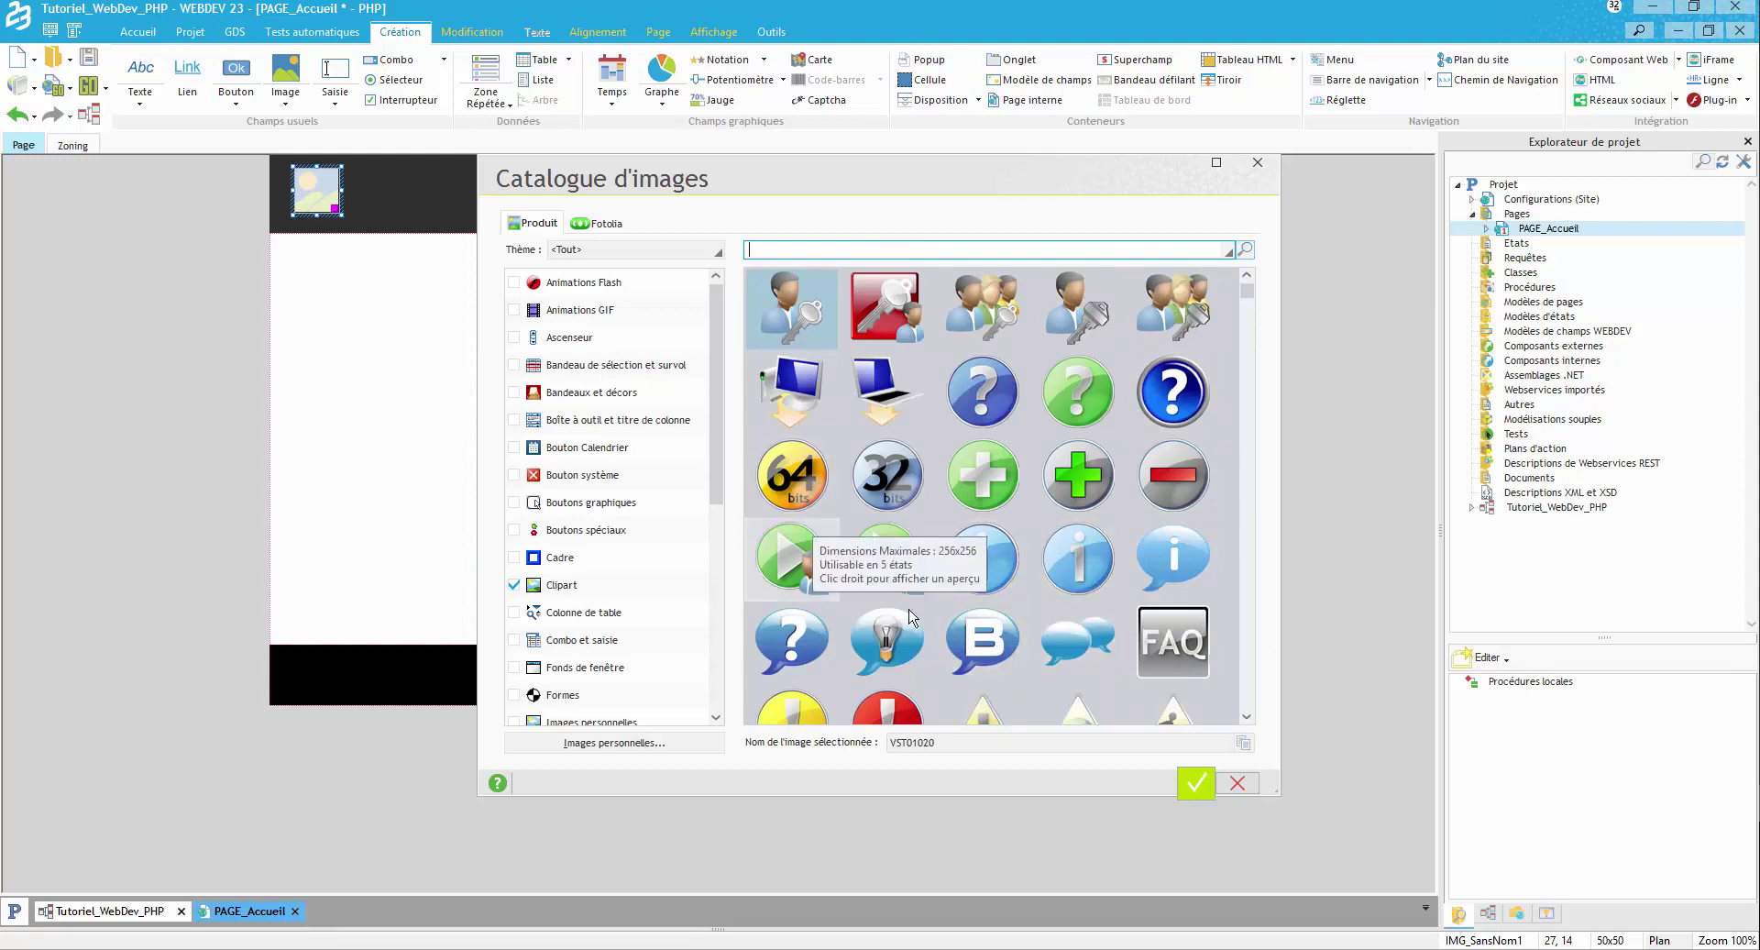
pyautogui.click(1078, 473)
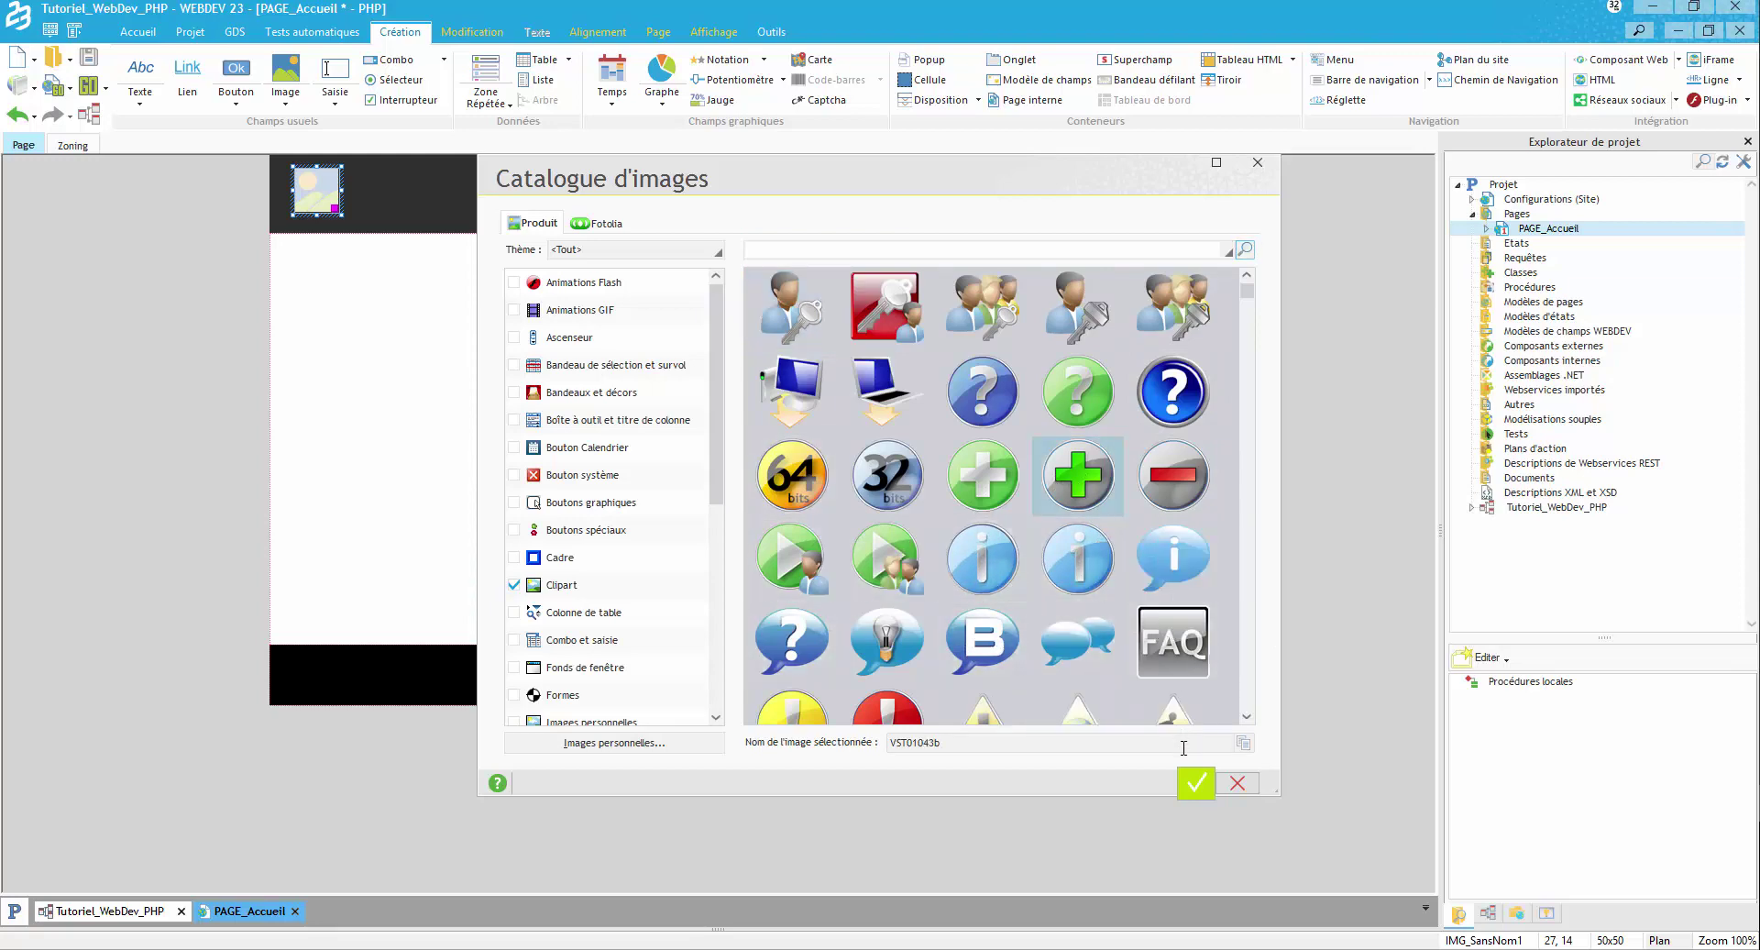
pyautogui.click(1195, 784)
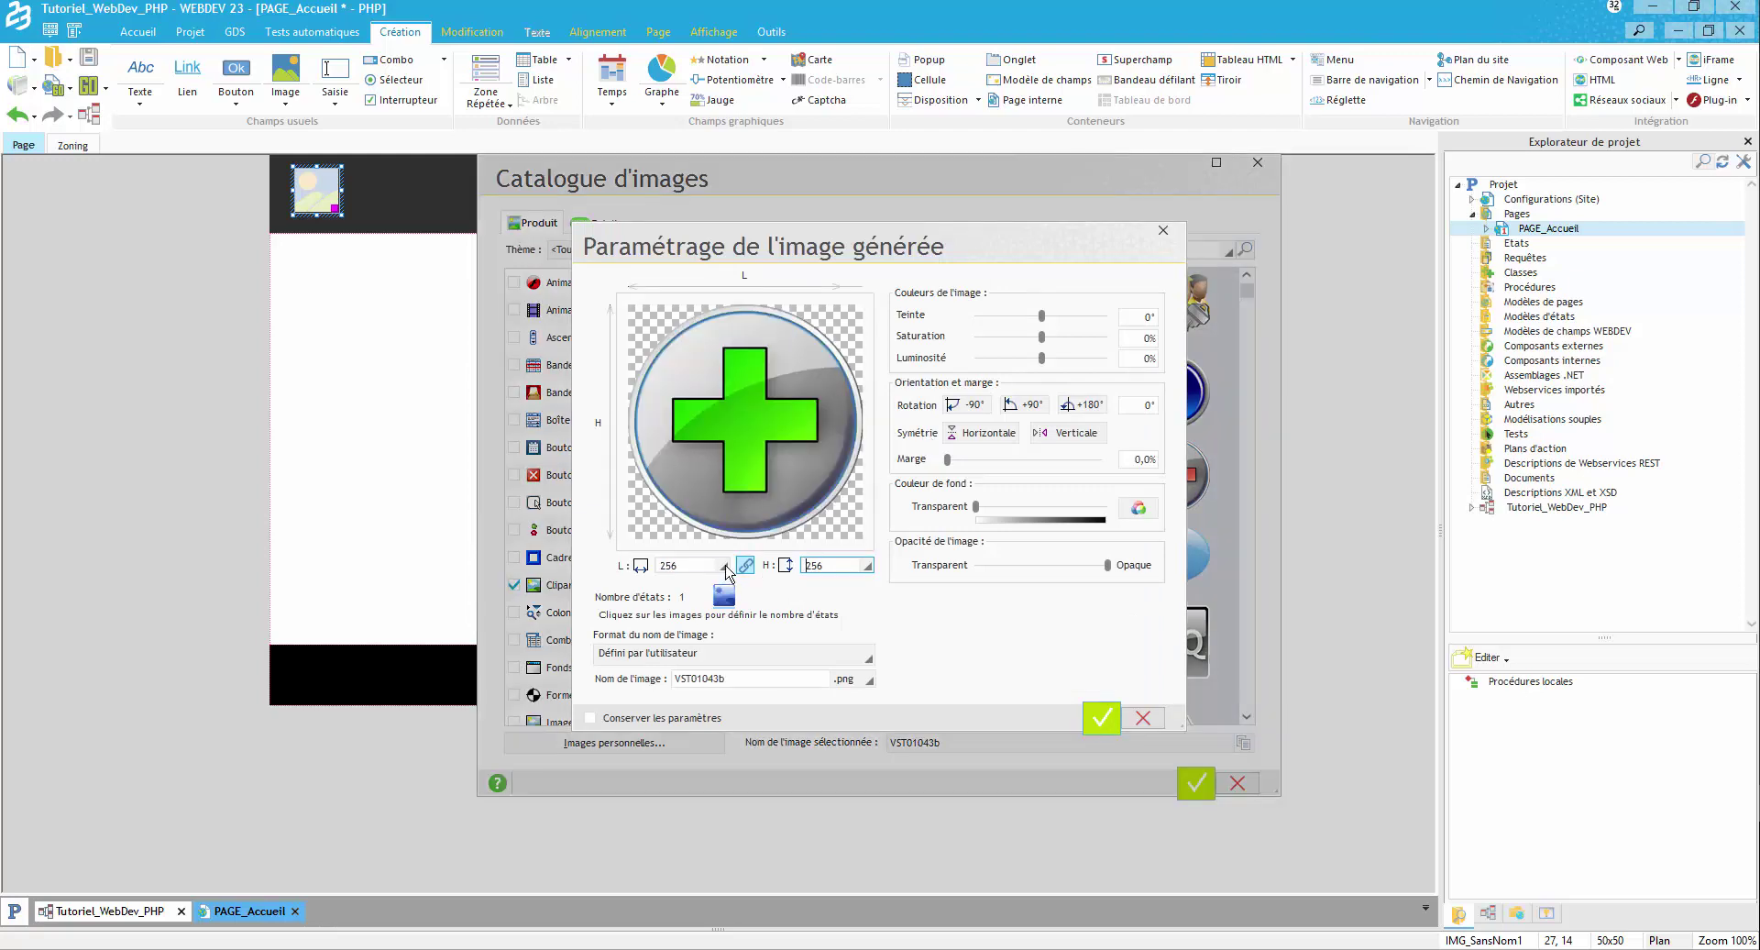
# Generate the plus image at 64 x 64, adapt the field to the image's size and validate its description.
pyautogui.click(723, 565)
pyautogui.click(701, 659)
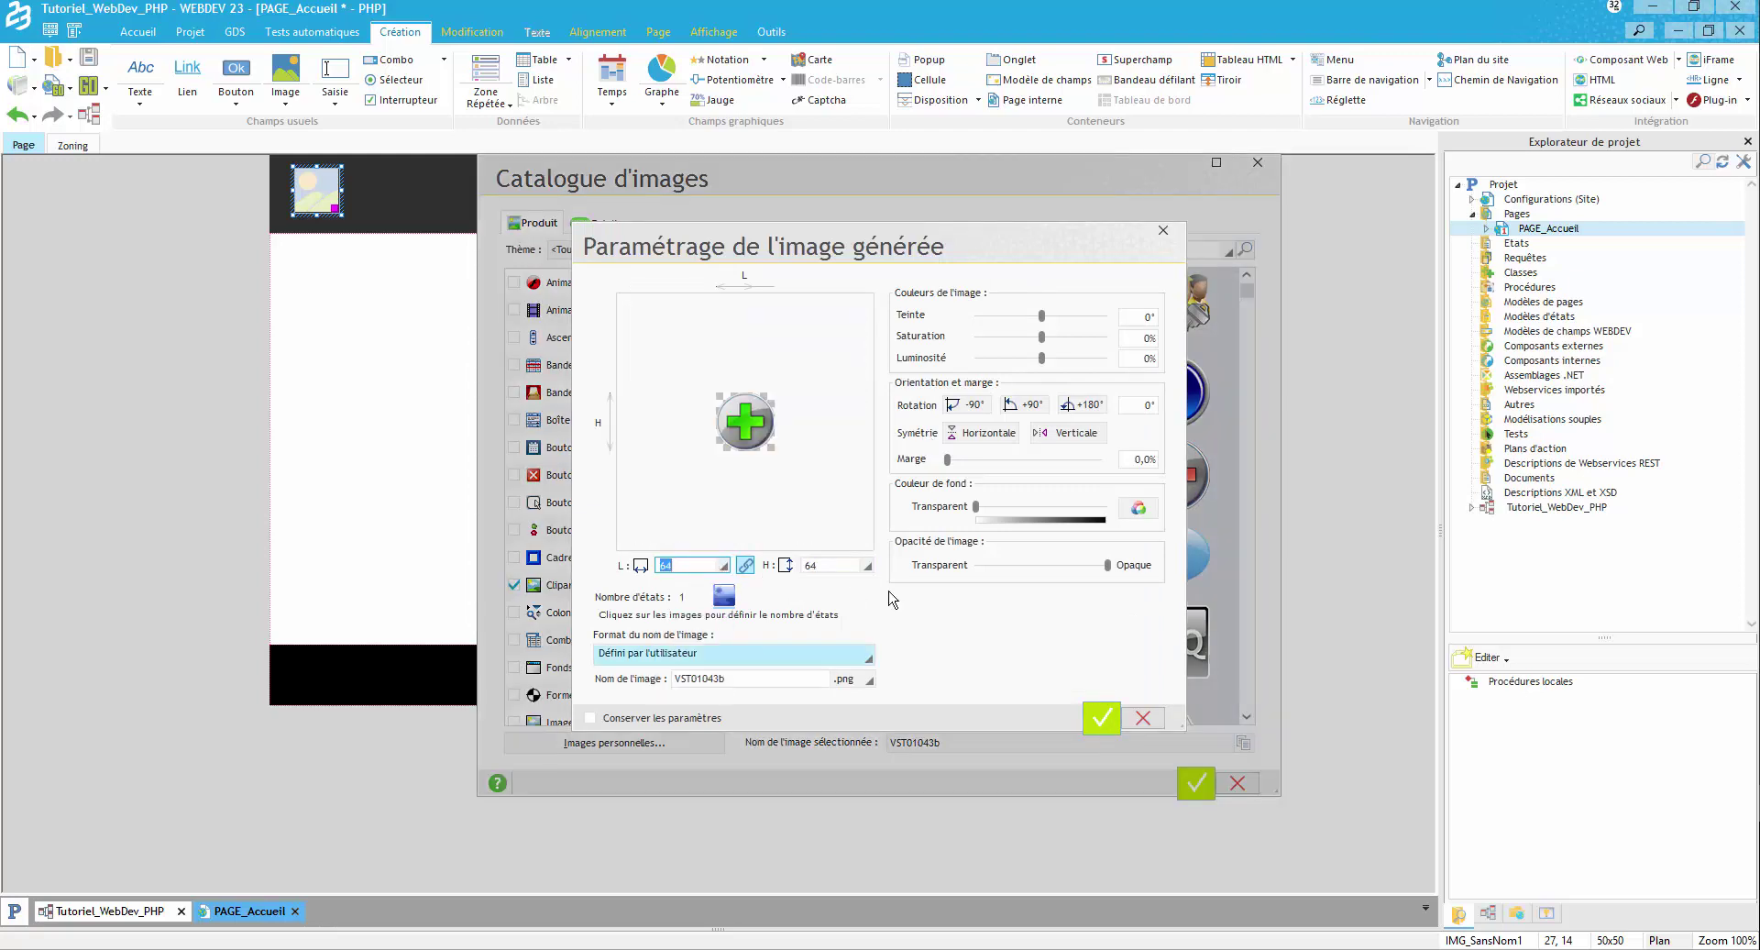
pyautogui.click(1101, 717)
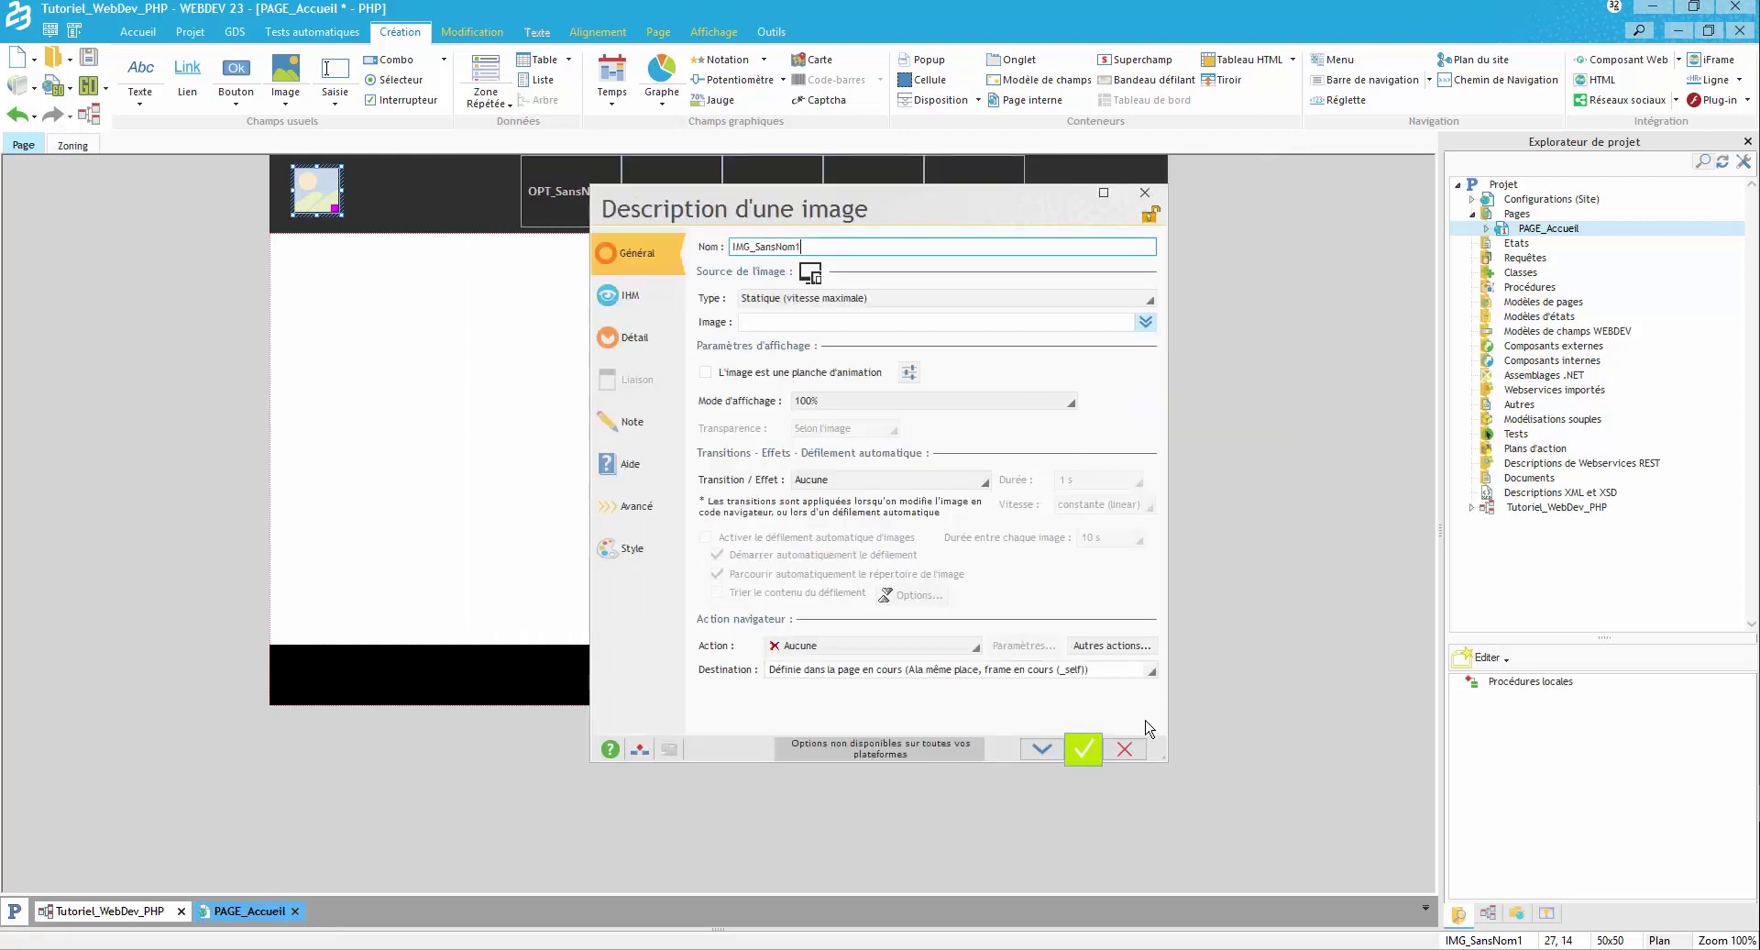
pyautogui.click(1084, 749)
pyautogui.click(1027, 675)
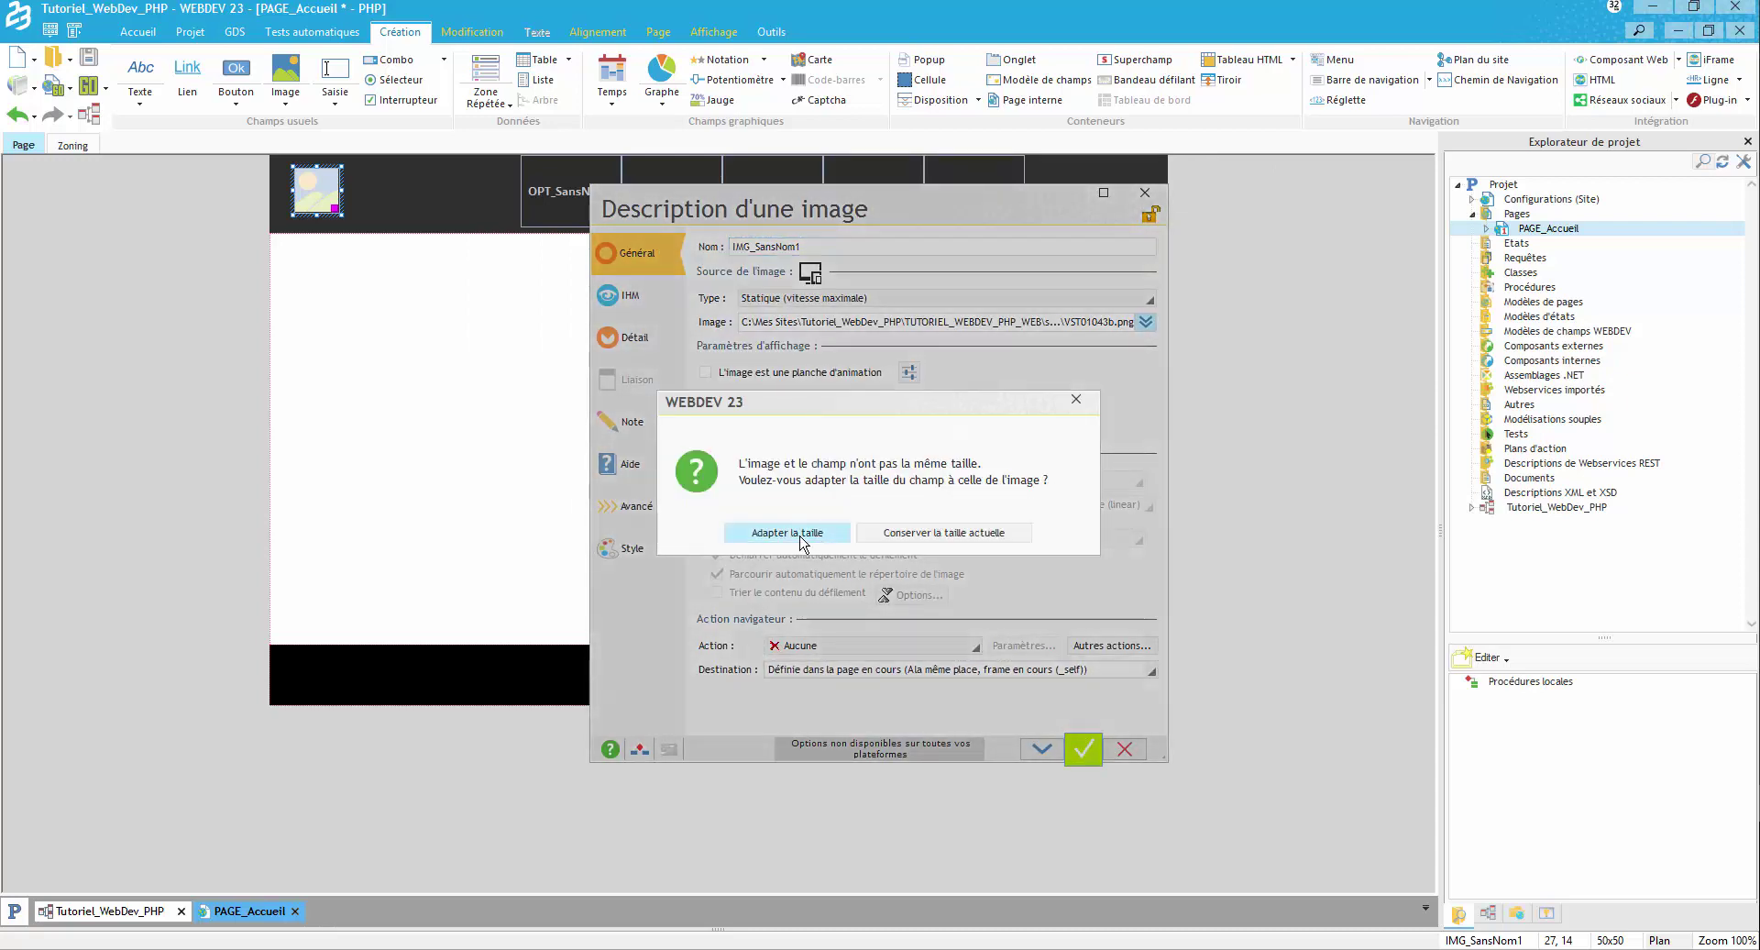
pyautogui.click(801, 536)
pyautogui.click(1080, 748)
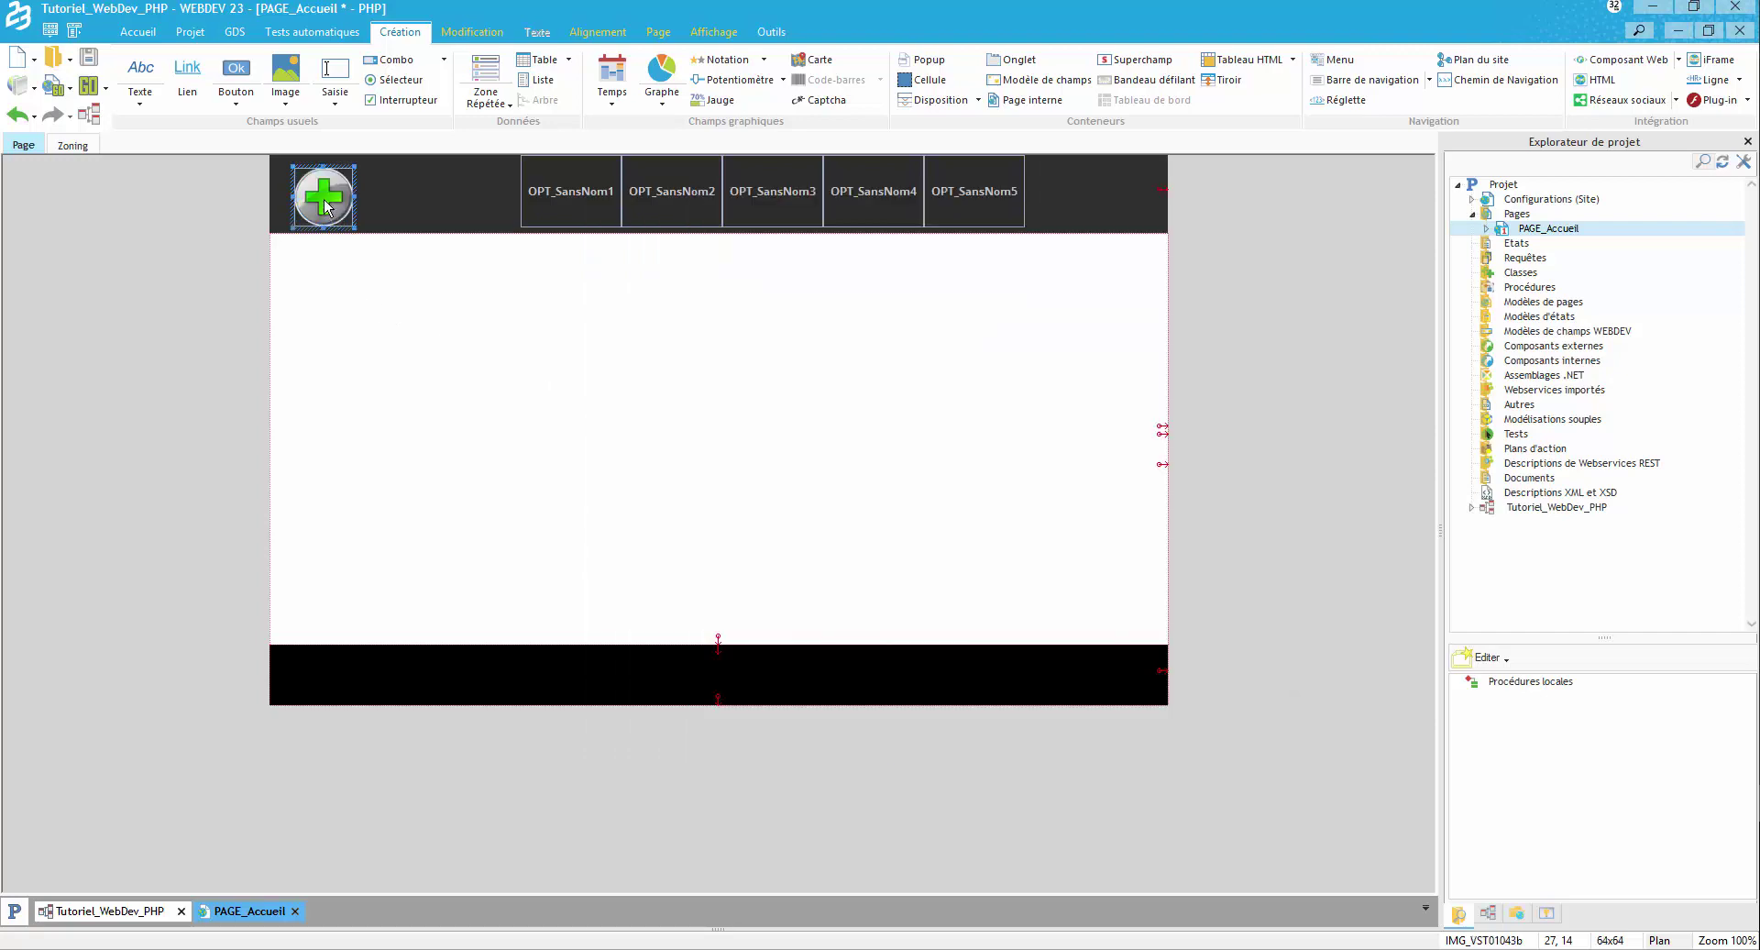
# Move the plus image to about 13, 9 in the header zone and view the page in the browser.
pyautogui.moveTo(325, 204); pyautogui.dragTo(312, 205)
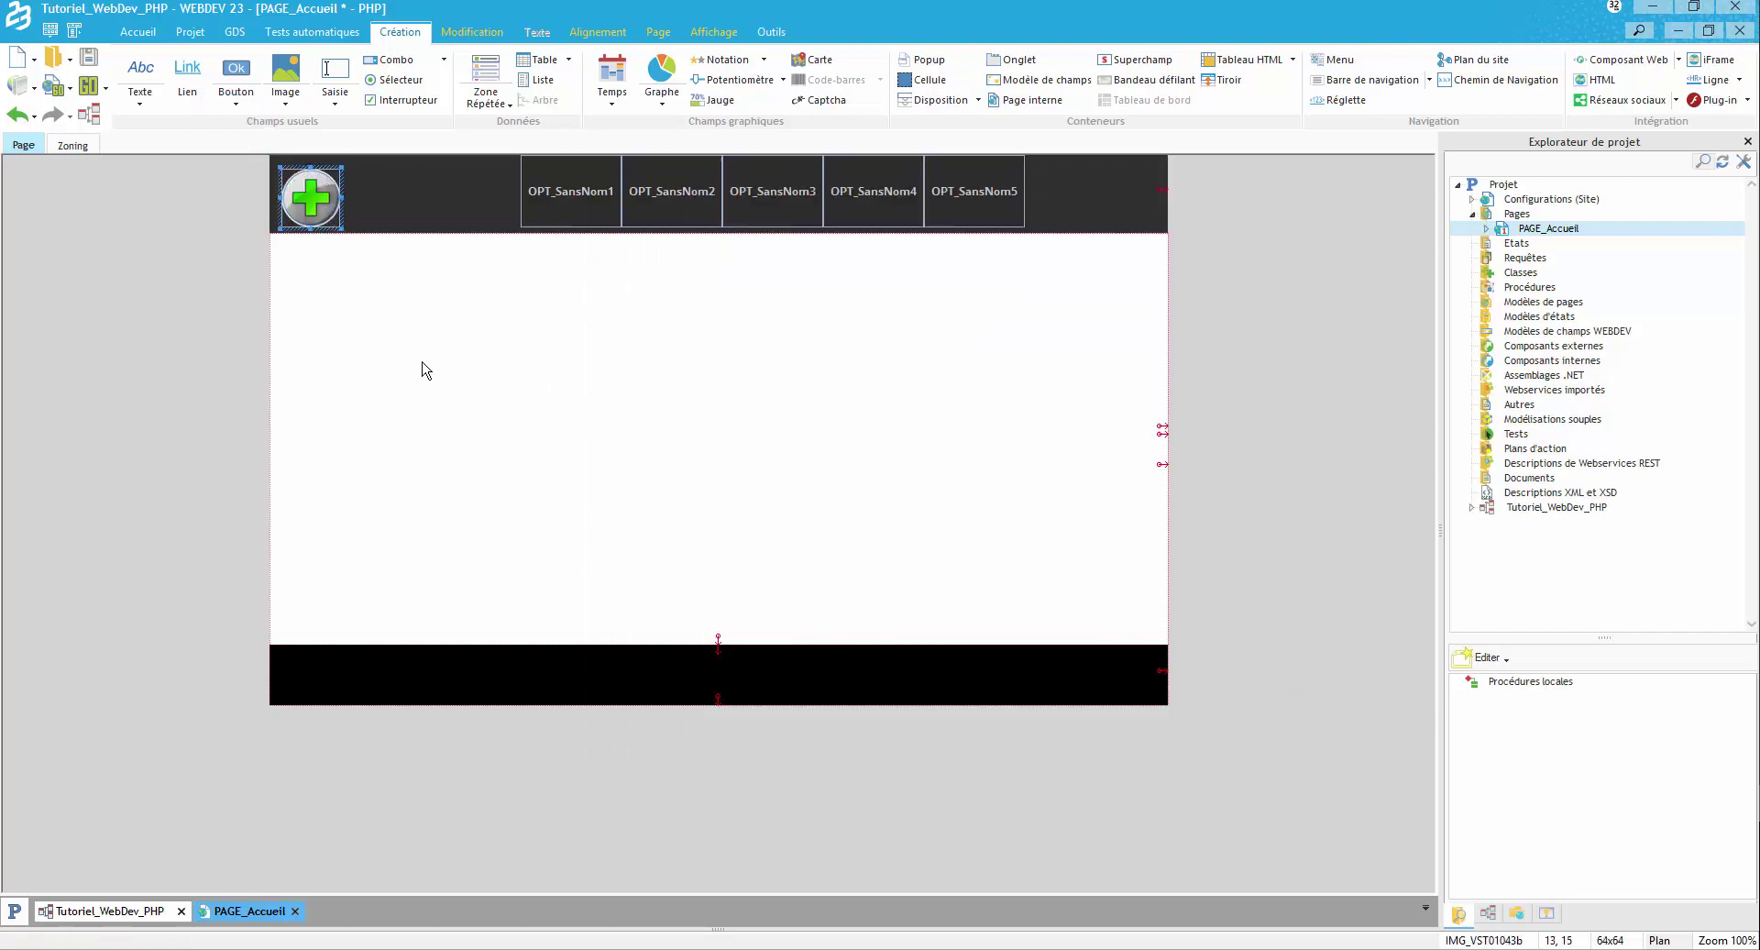
pyautogui.click(587, 469)
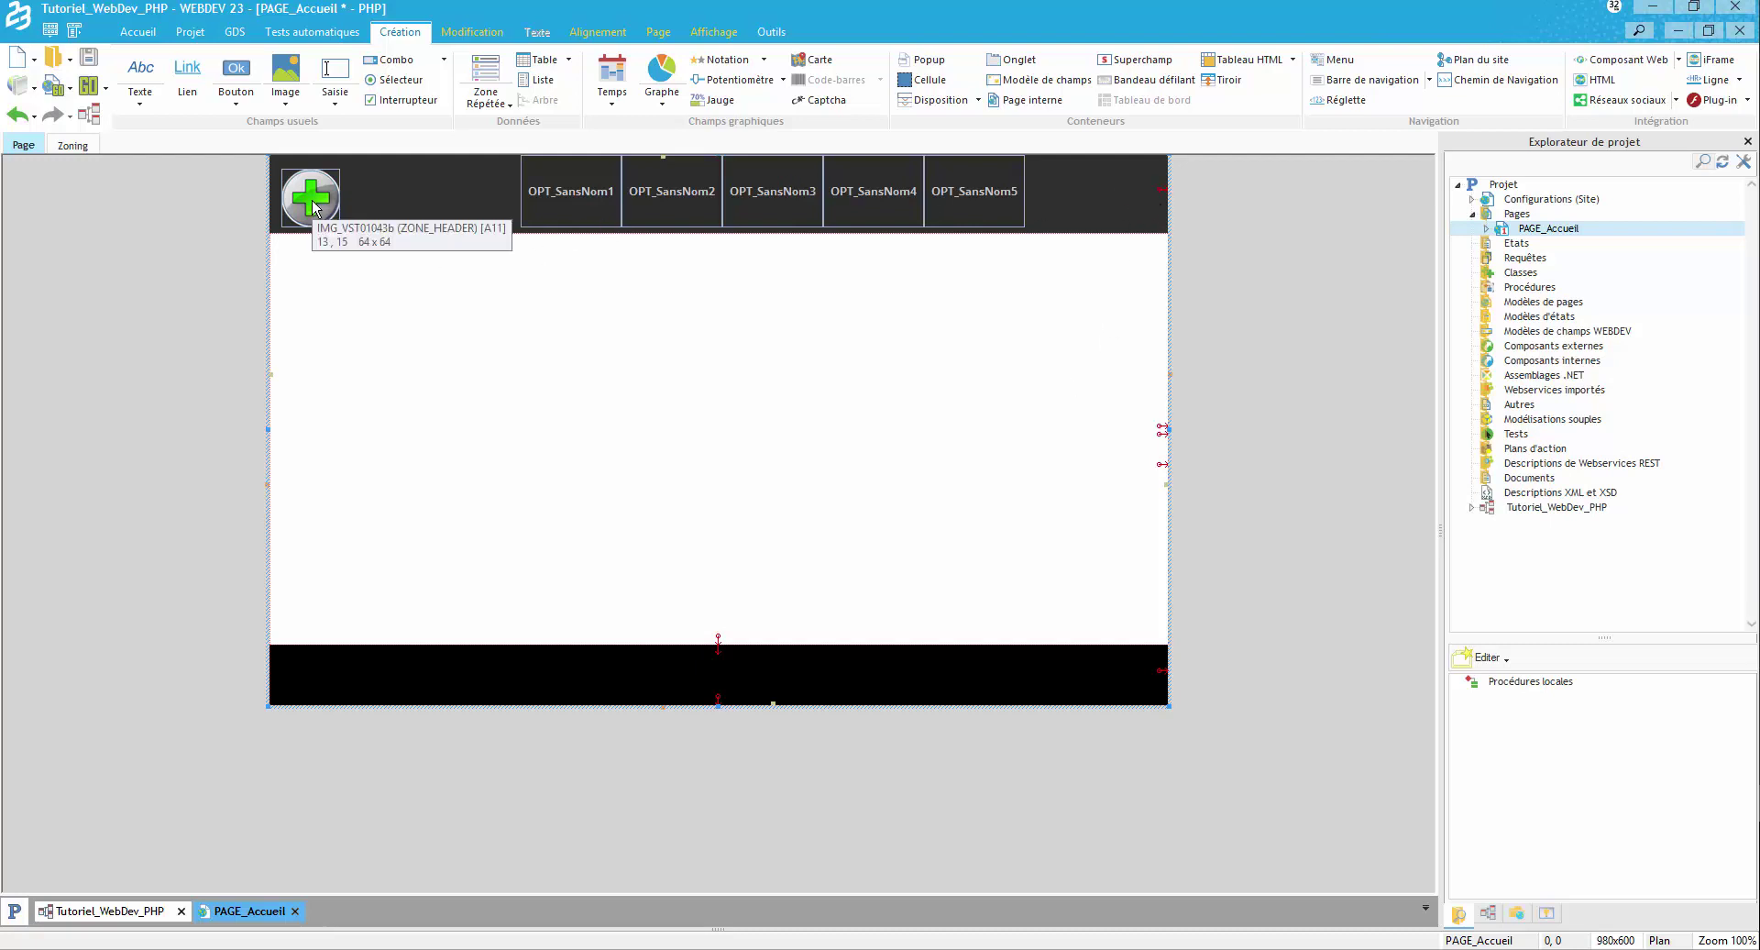
pyautogui.click(338, 228)
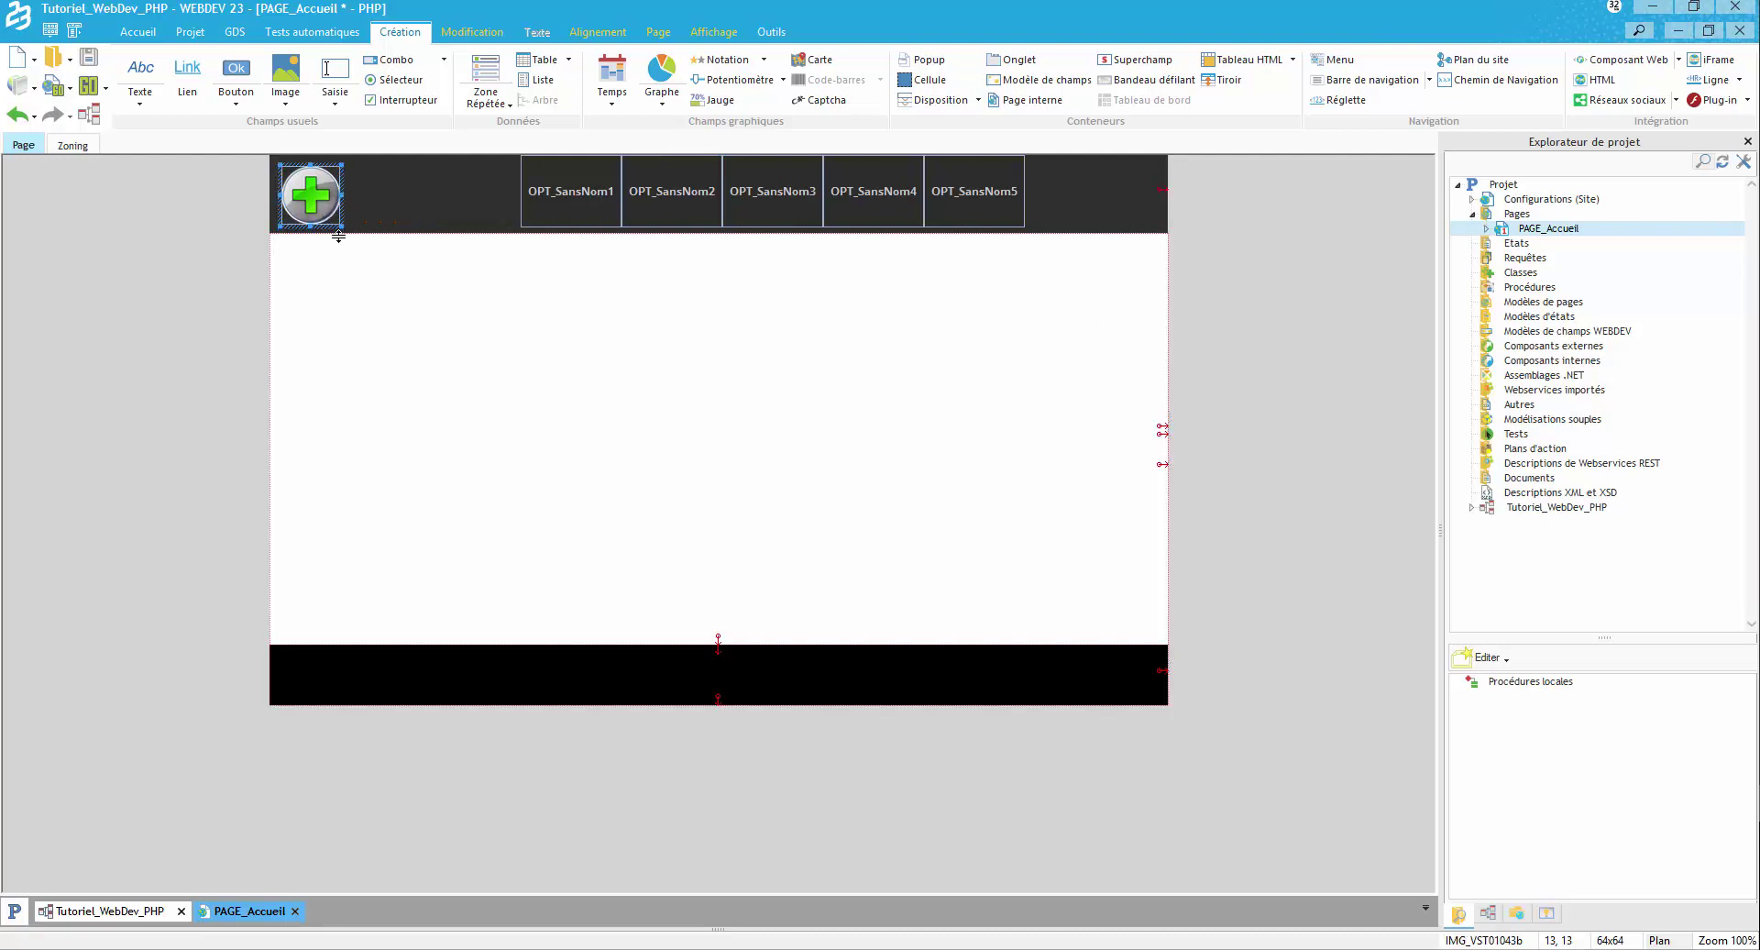
pyautogui.click(479, 306)
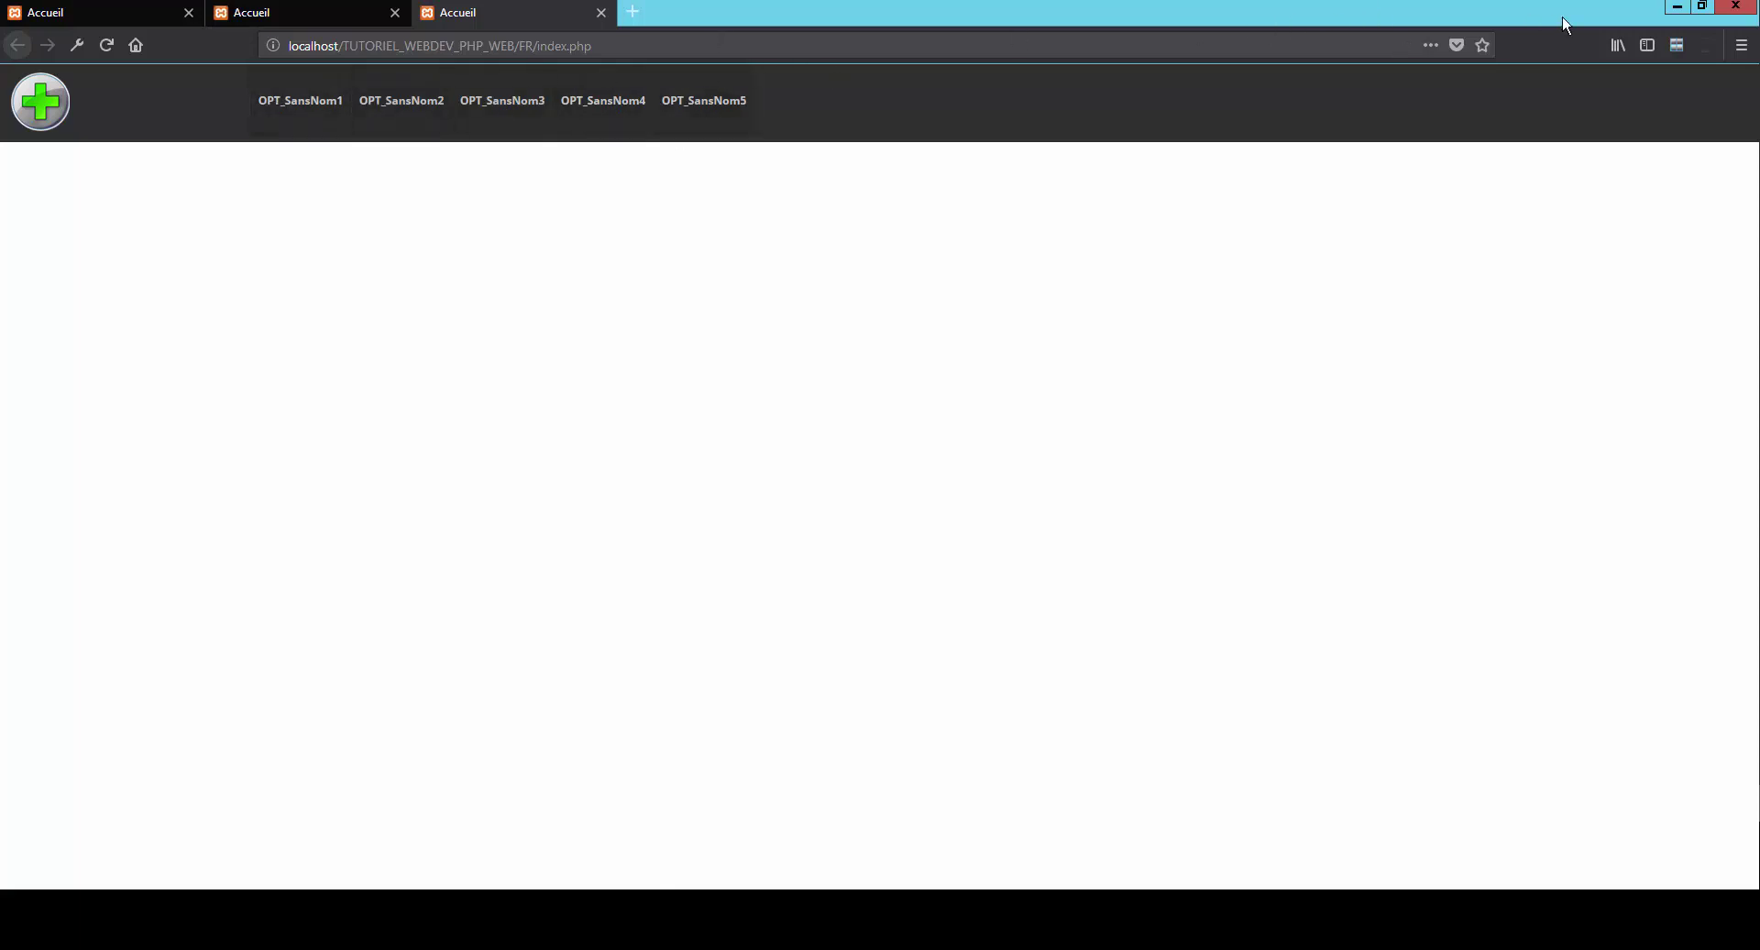
# Close the two most recent Accueil test pages in the browser and switch back to WEBDEV.
pyautogui.click(602, 12)
pyautogui.click(395, 12)
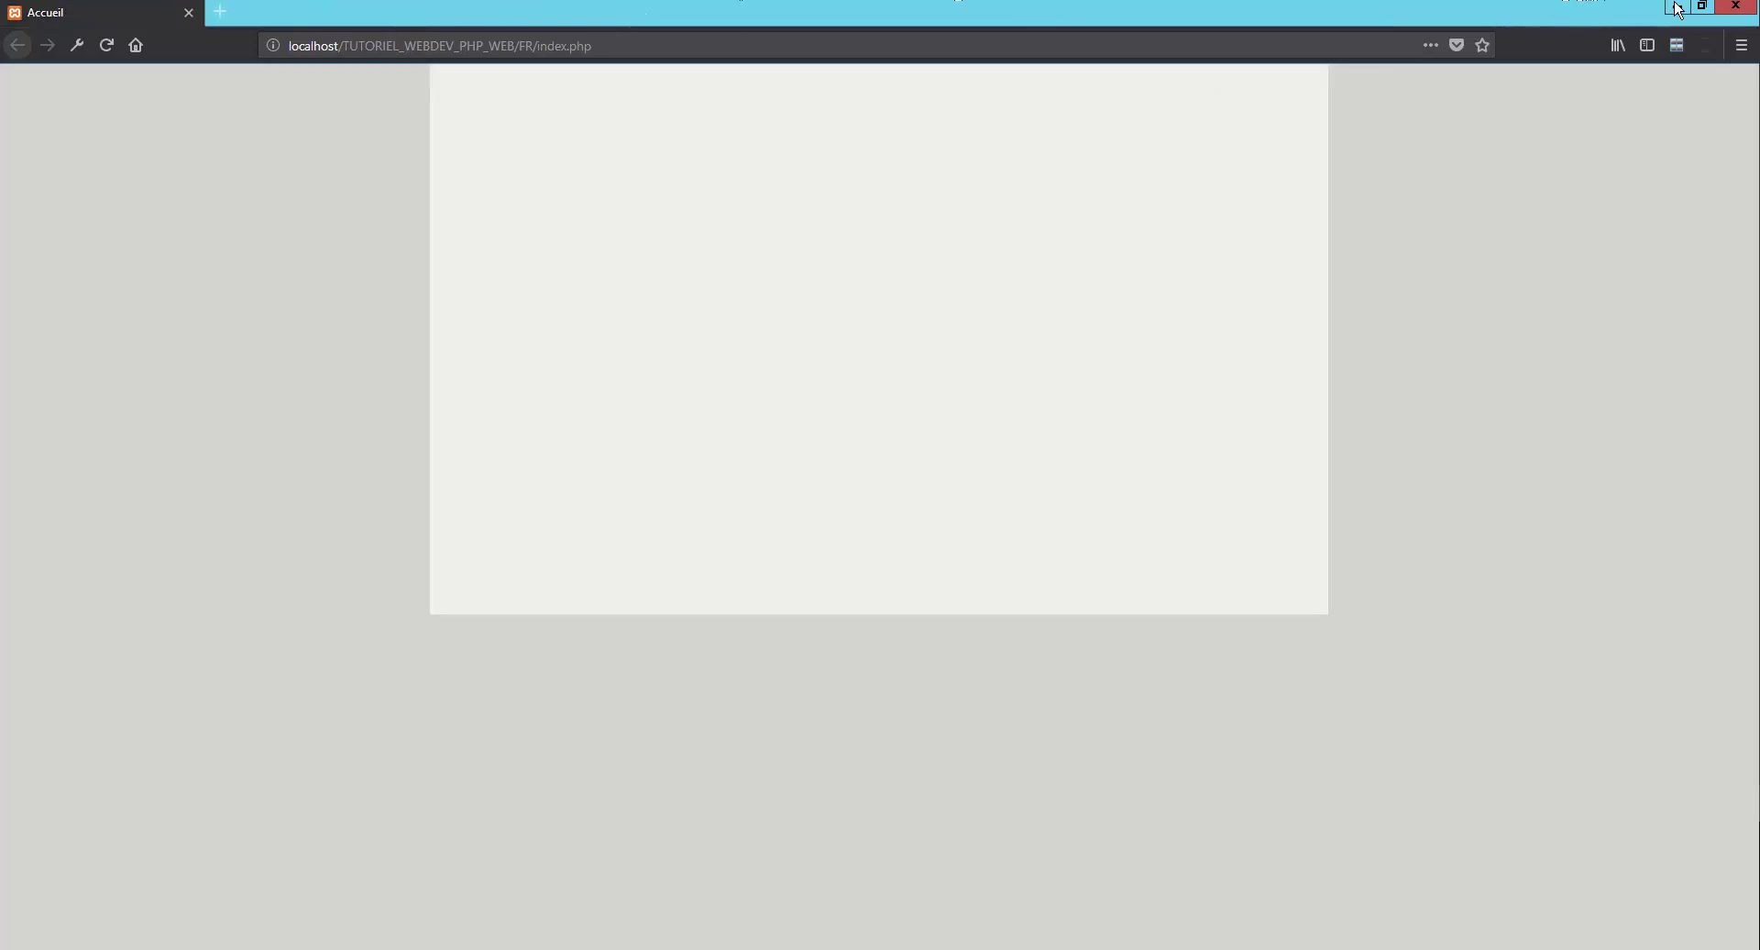
pyautogui.click(1677, 7)
# Open the plus image's anchoring and validate it with the option "Le champ ne change pas".
pyautogui.click(317, 188)
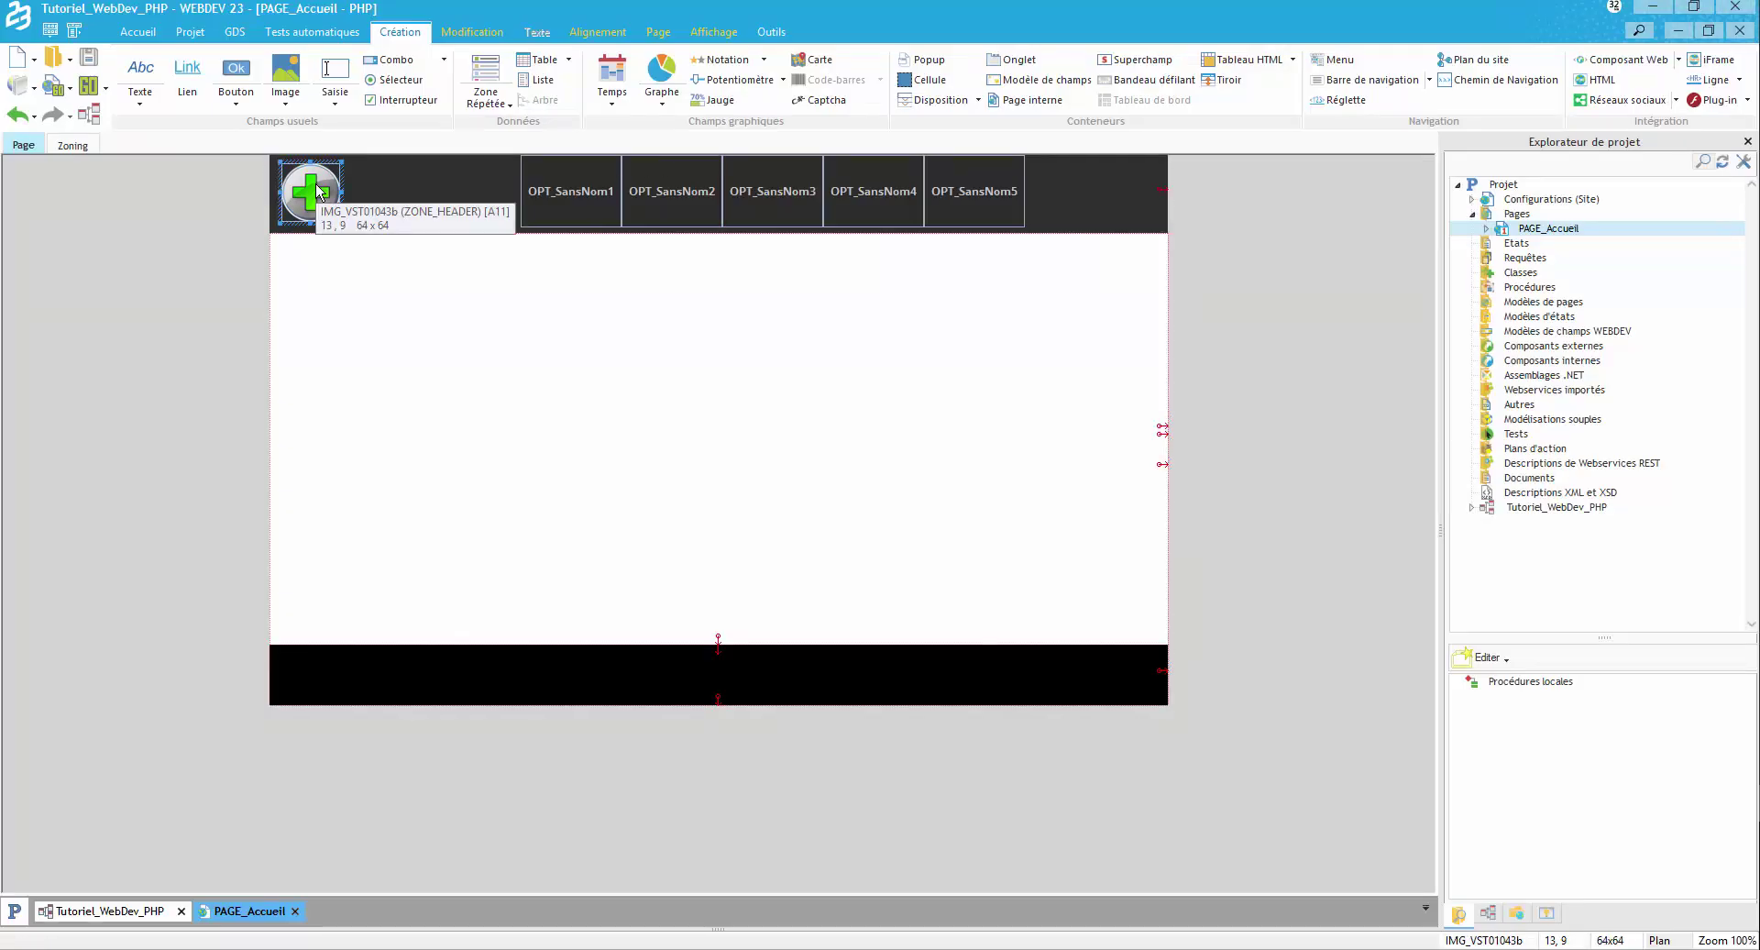
pyautogui.rightClick(317, 188)
pyautogui.click(420, 465)
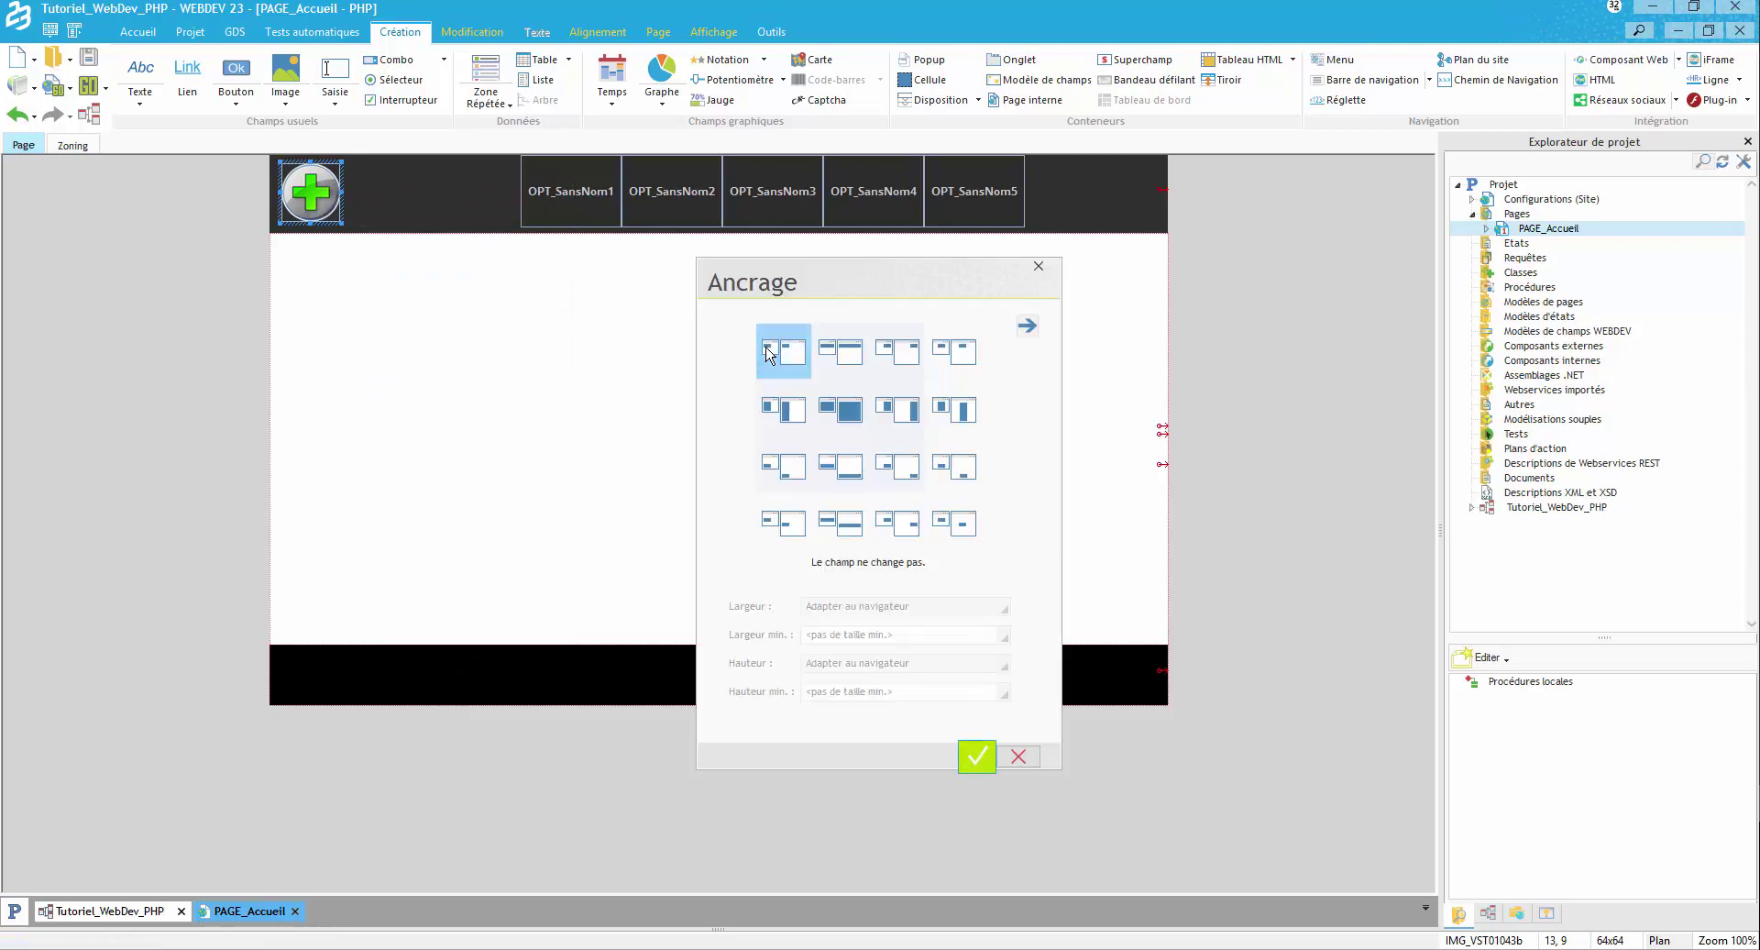
pyautogui.click(977, 756)
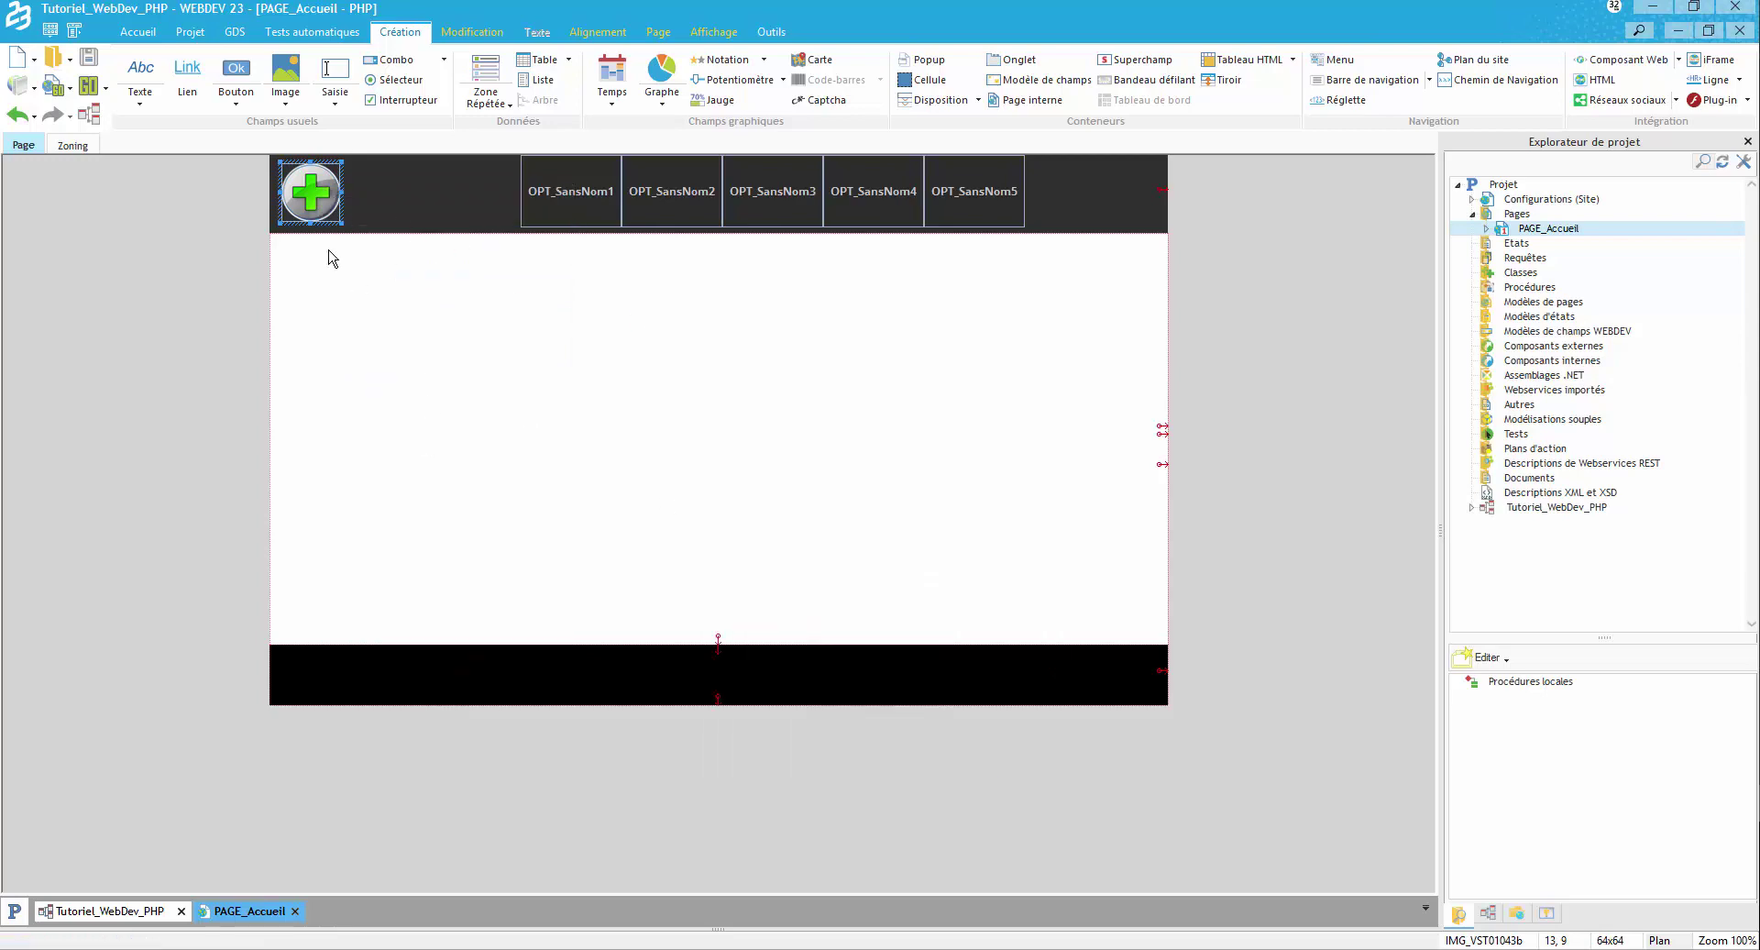
# Anchor the header menu so that it stays horizontally centred in the page.
pyautogui.click(596, 204)
pyautogui.rightClick(596, 204)
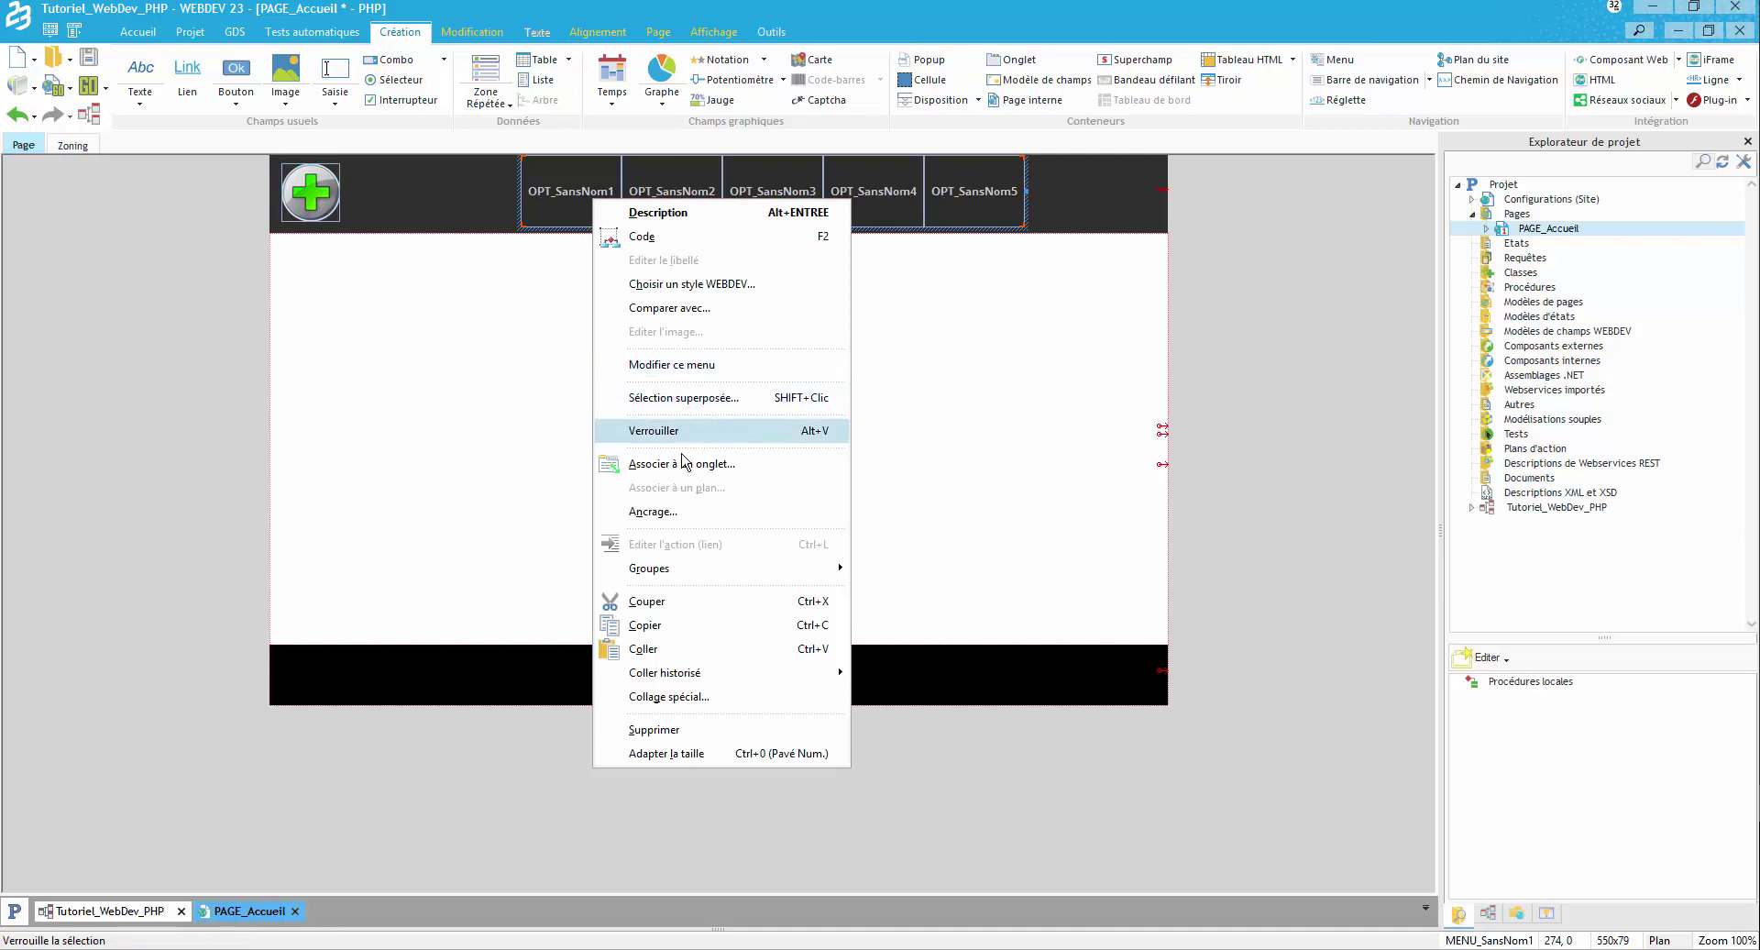
pyautogui.click(675, 511)
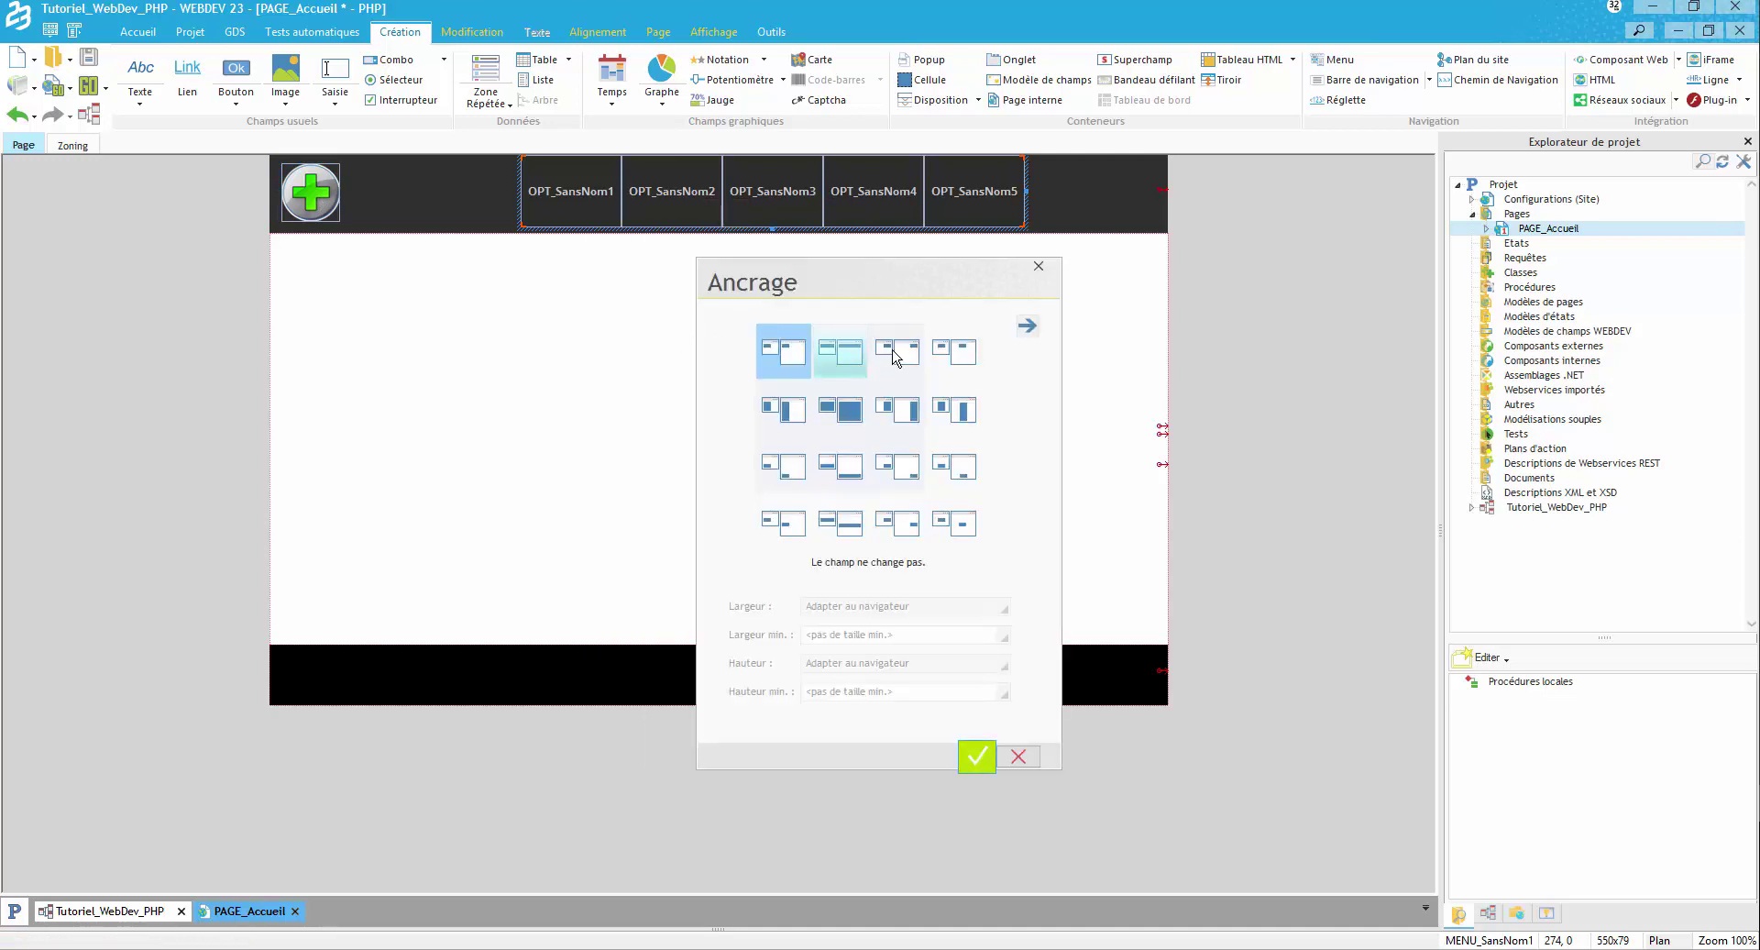
pyautogui.click(953, 356)
pyautogui.click(977, 758)
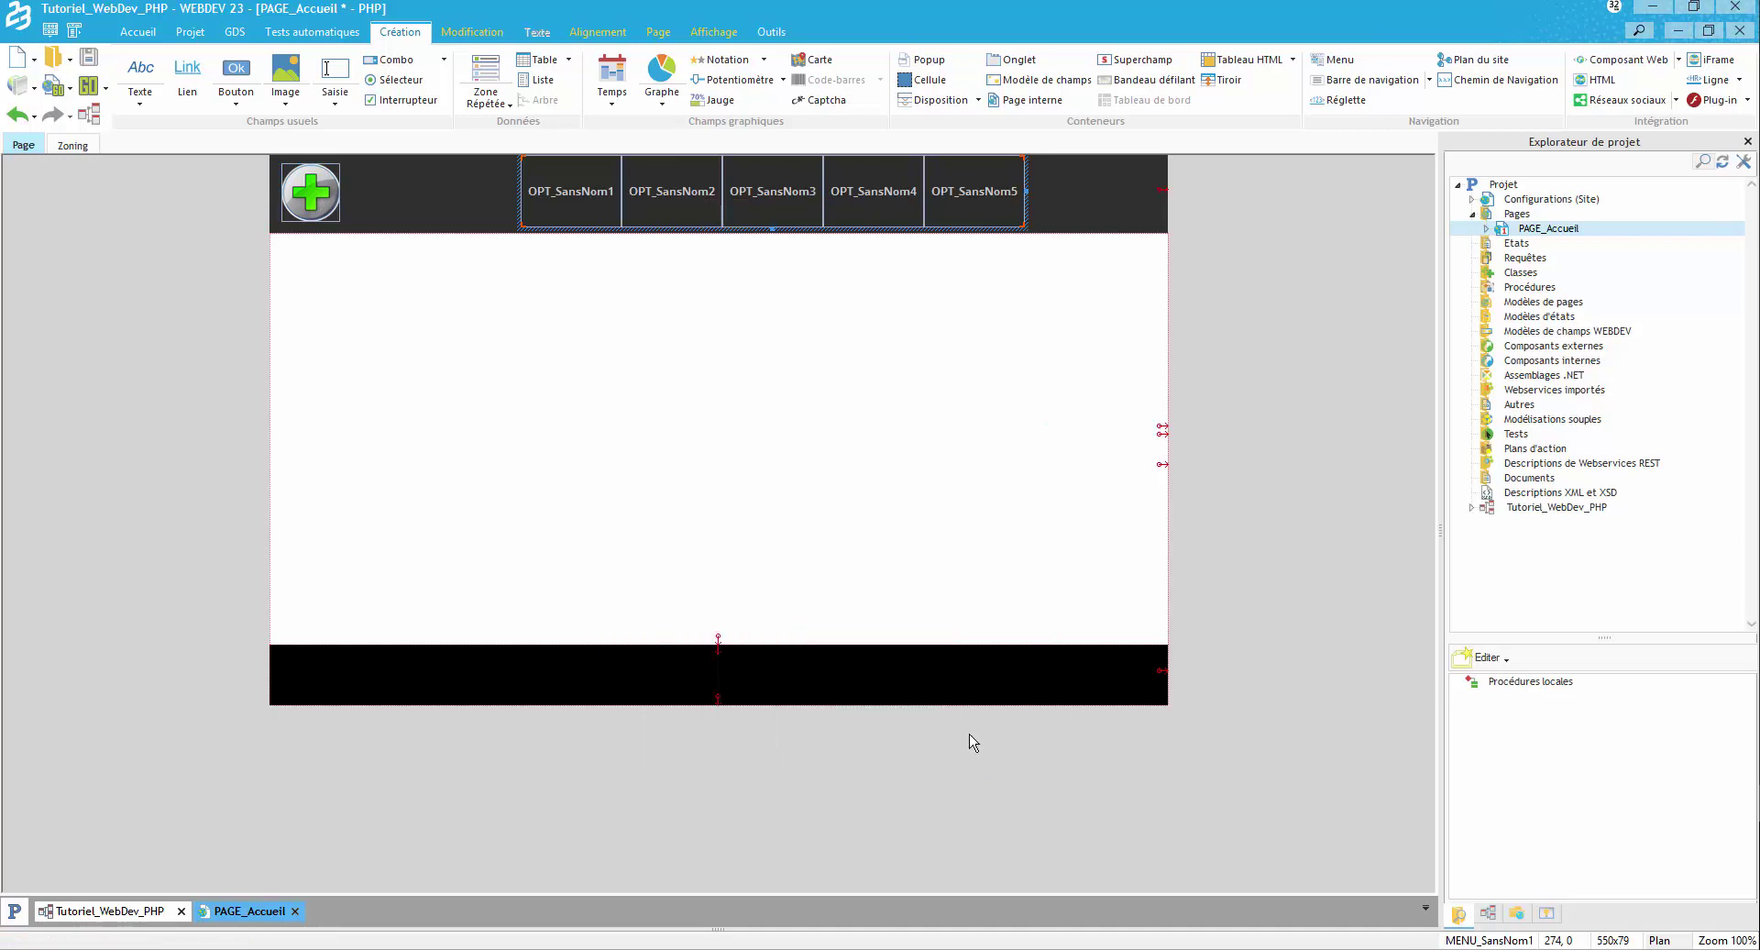
pyautogui.click(697, 385)
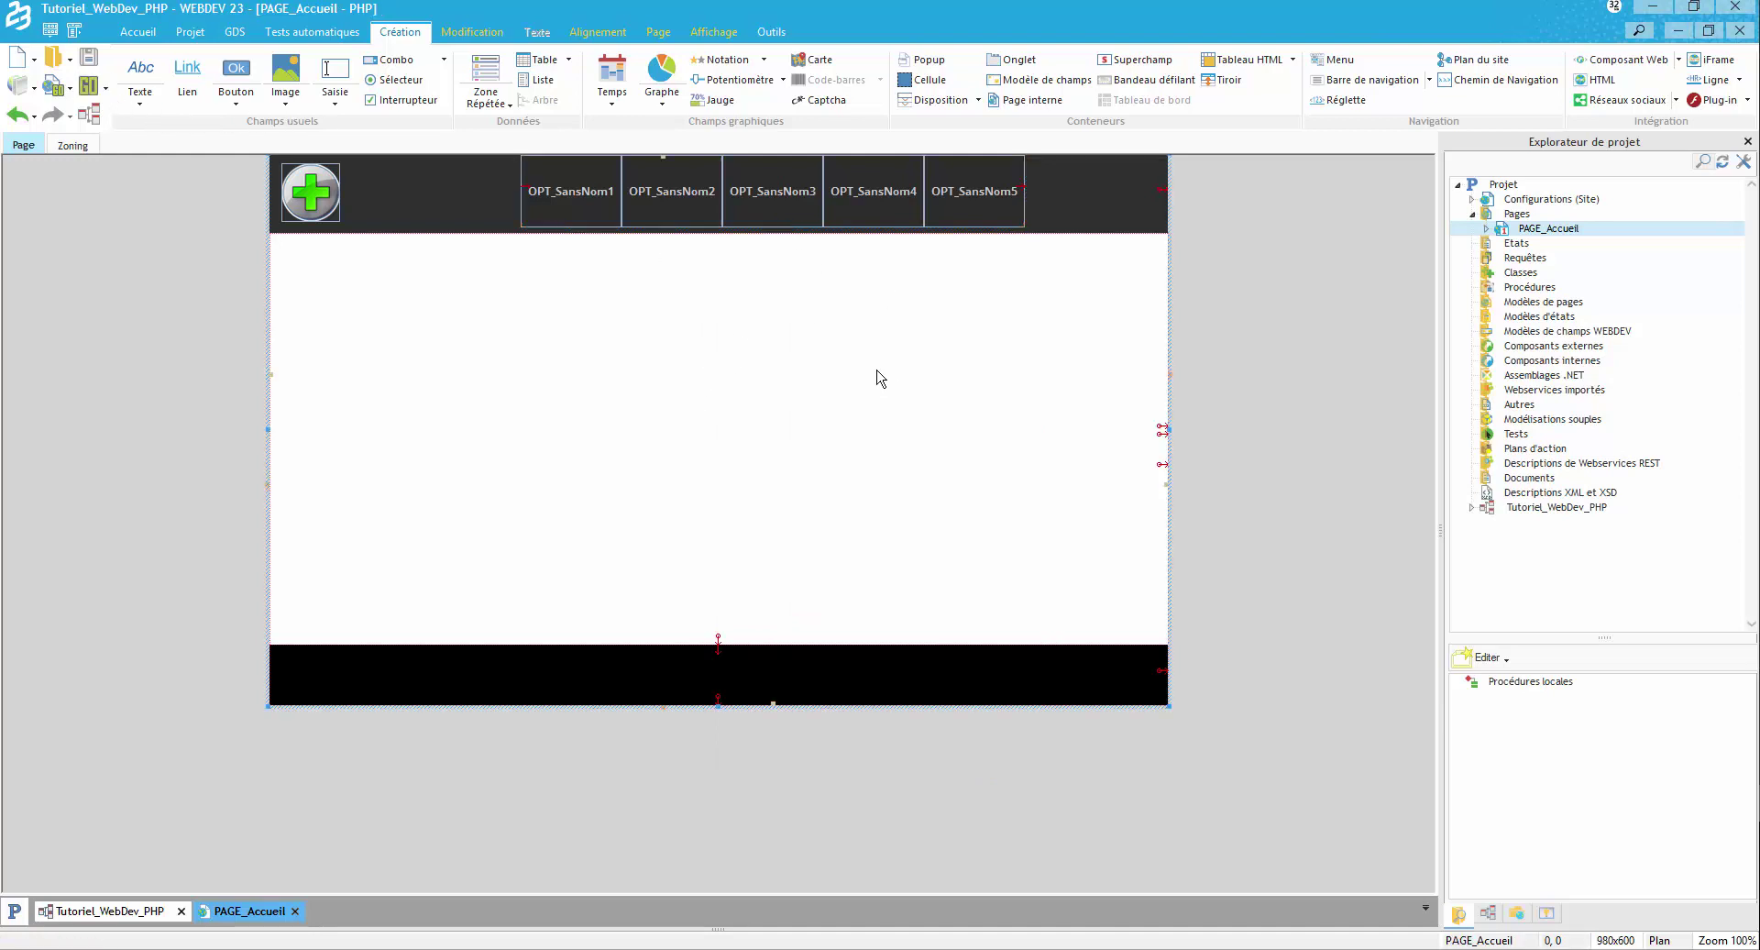
# Test the Accueil page in the browser at several window widths to examine the header menu's centring, and return to the page editor.
pyautogui.press('F9')
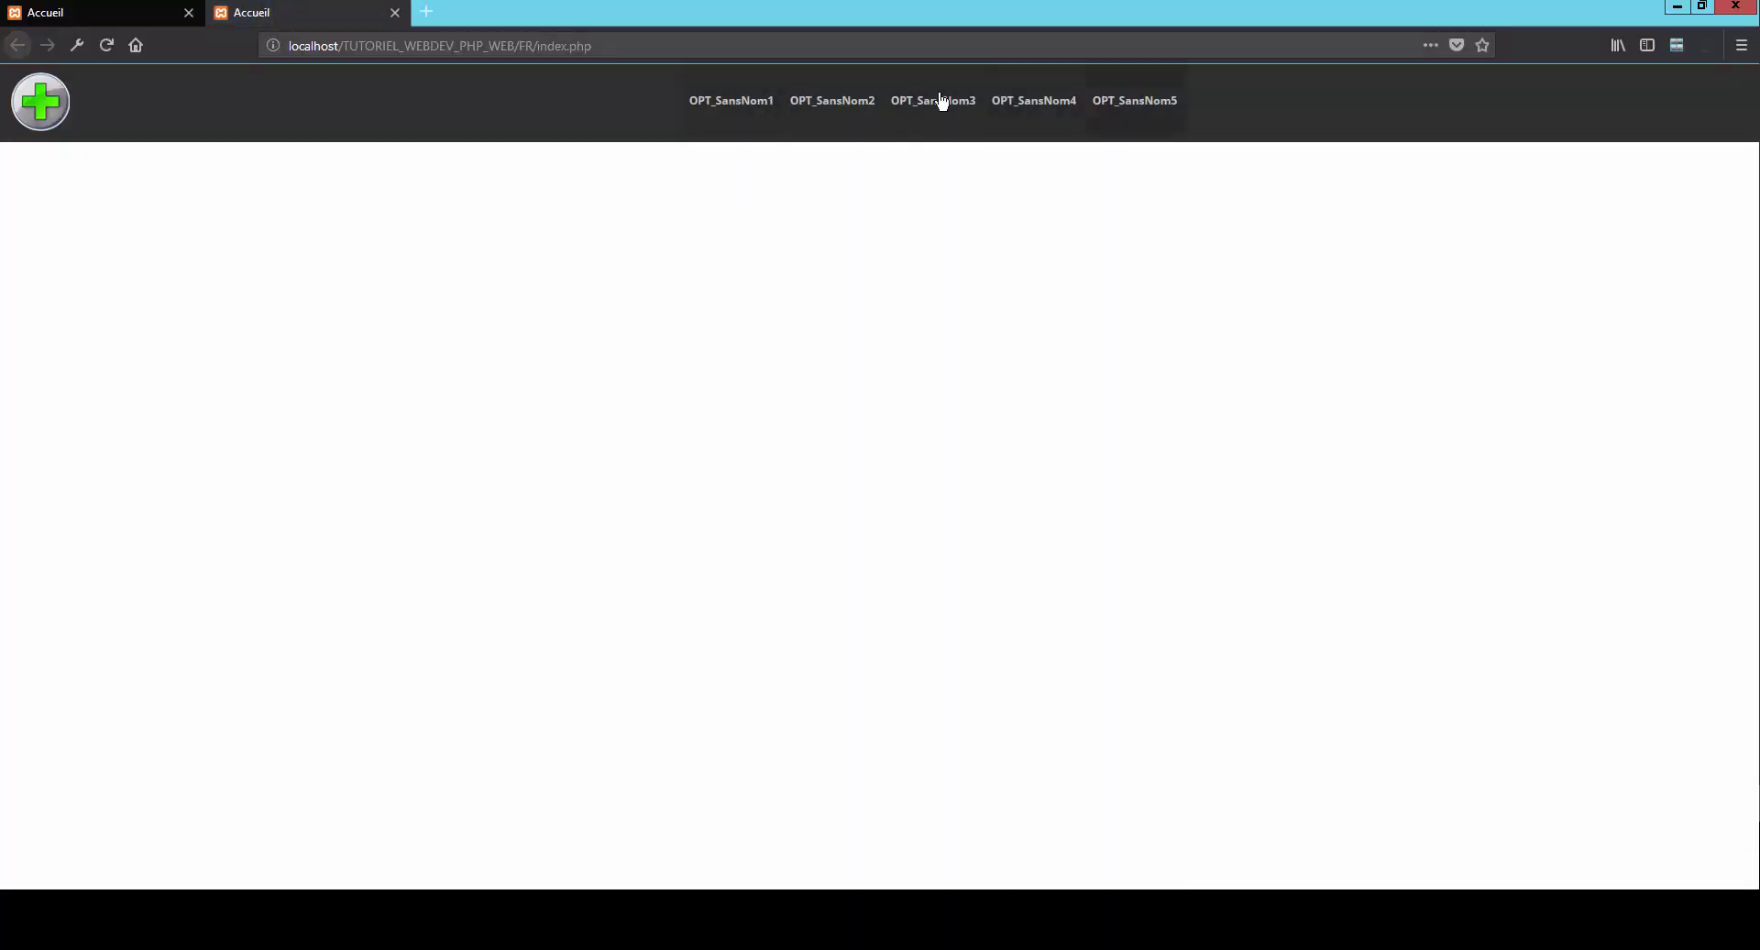
pyautogui.click(1702, 7)
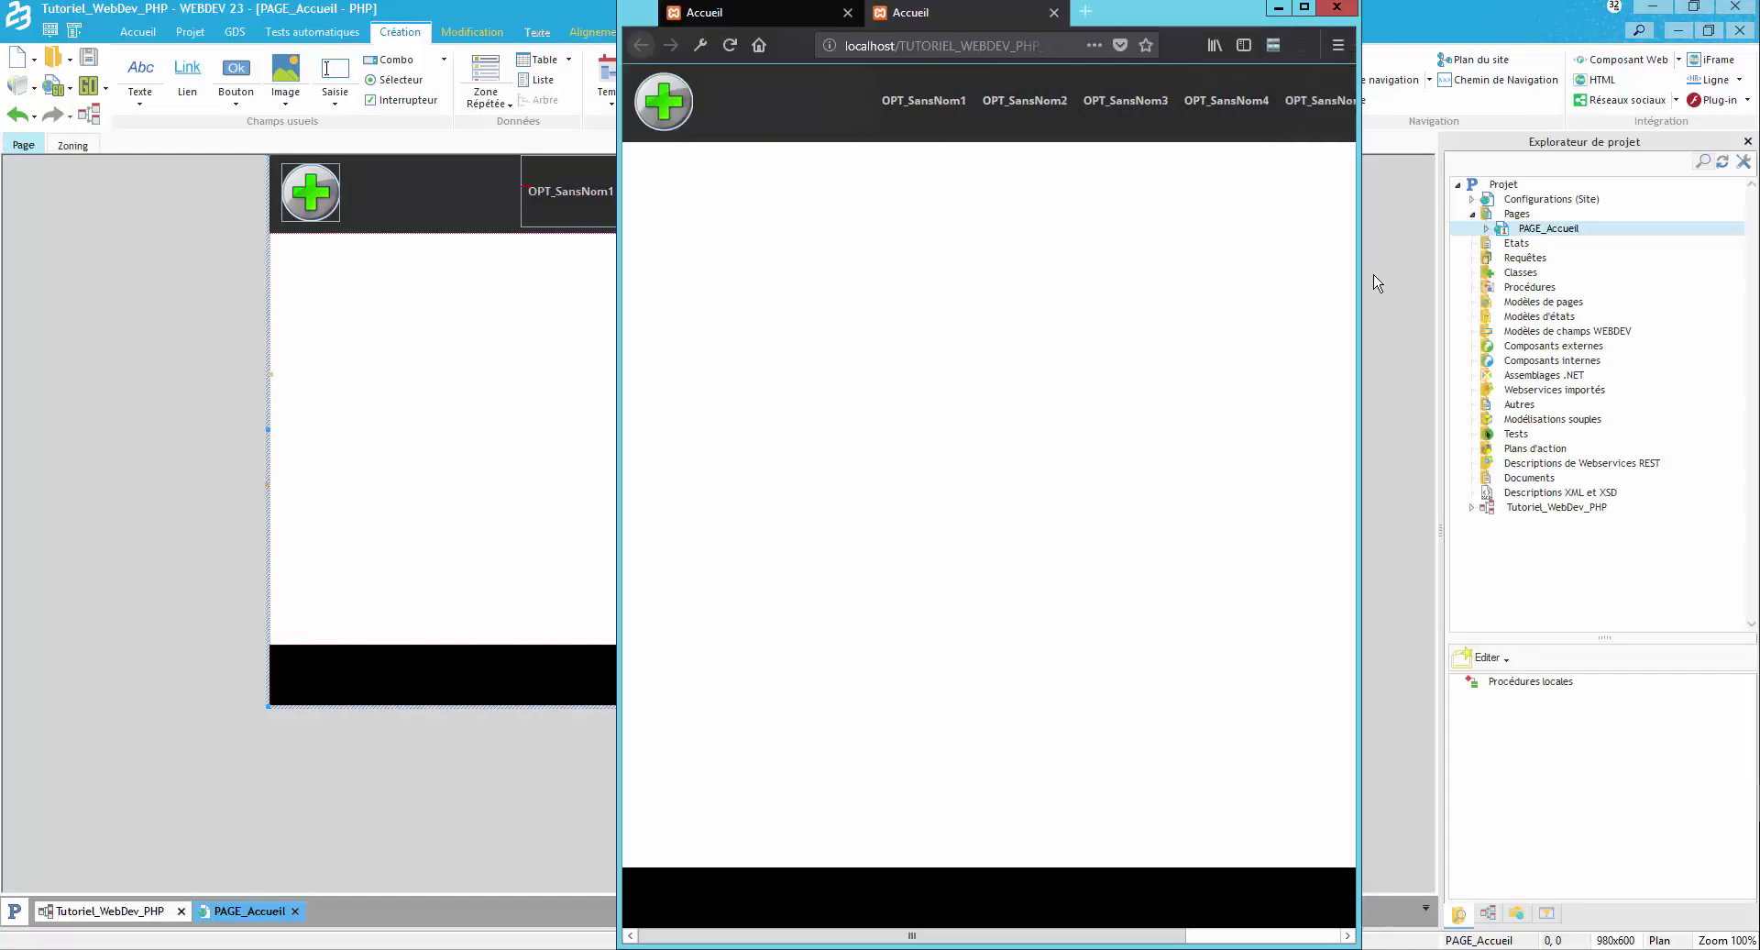
pyautogui.moveTo(1359, 282); pyautogui.dragTo(1696, 277)
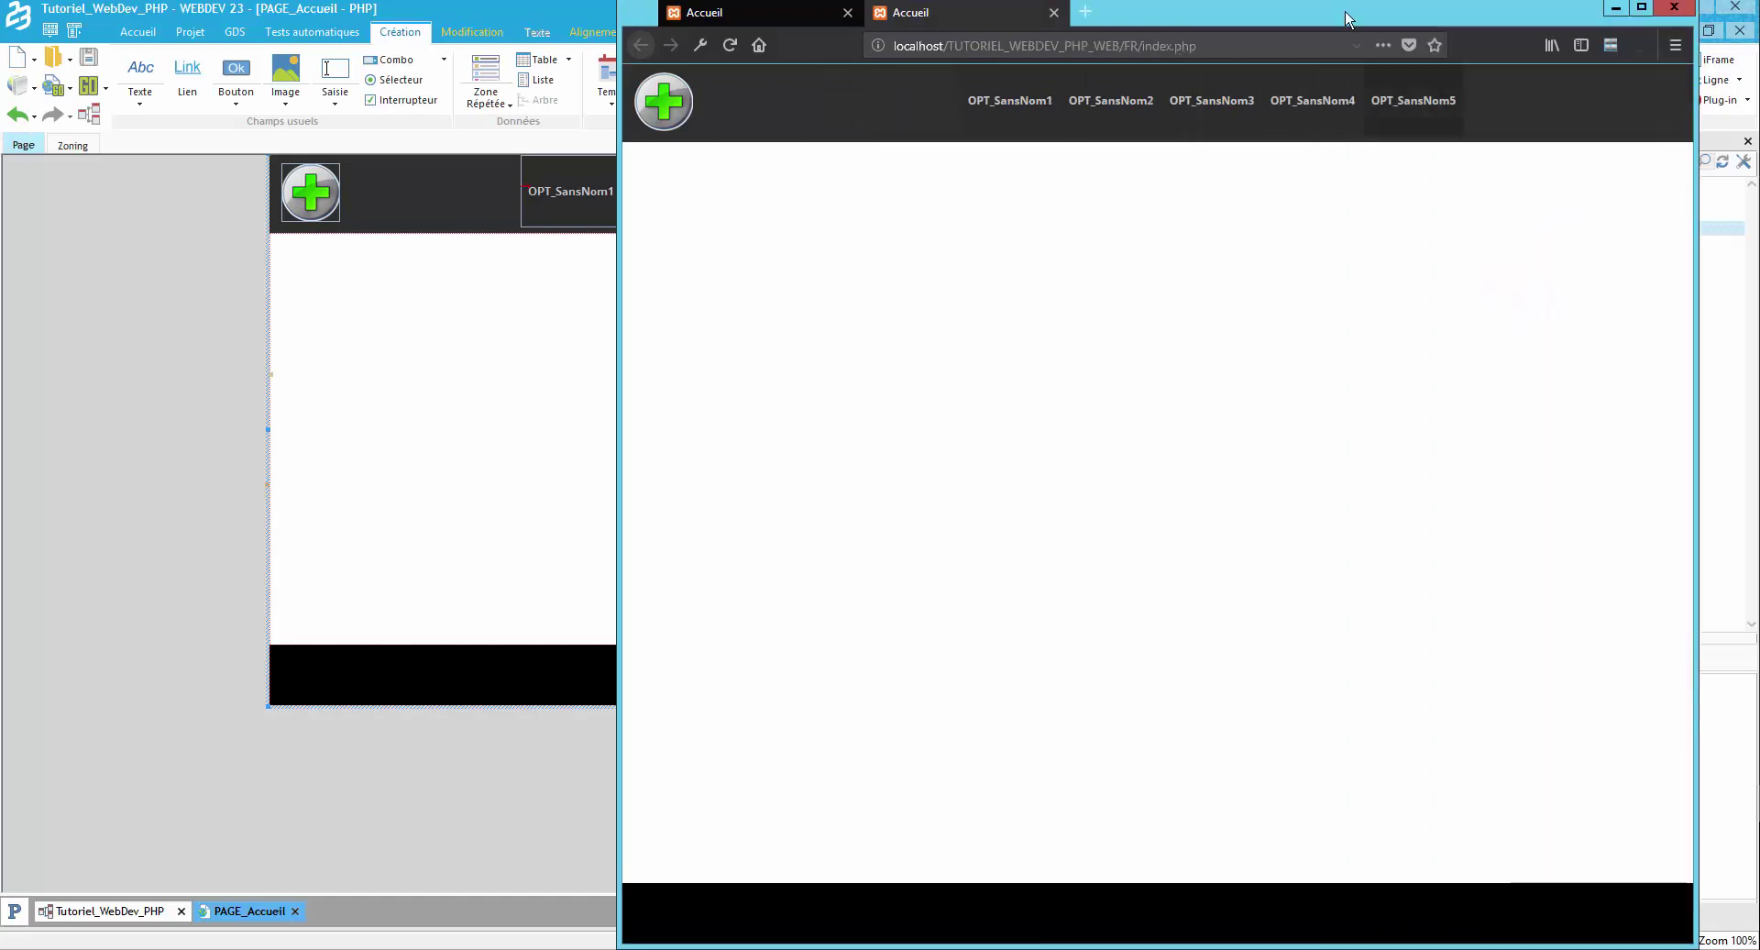
pyautogui.moveTo(878, 18); pyautogui.dragTo(415, 27)
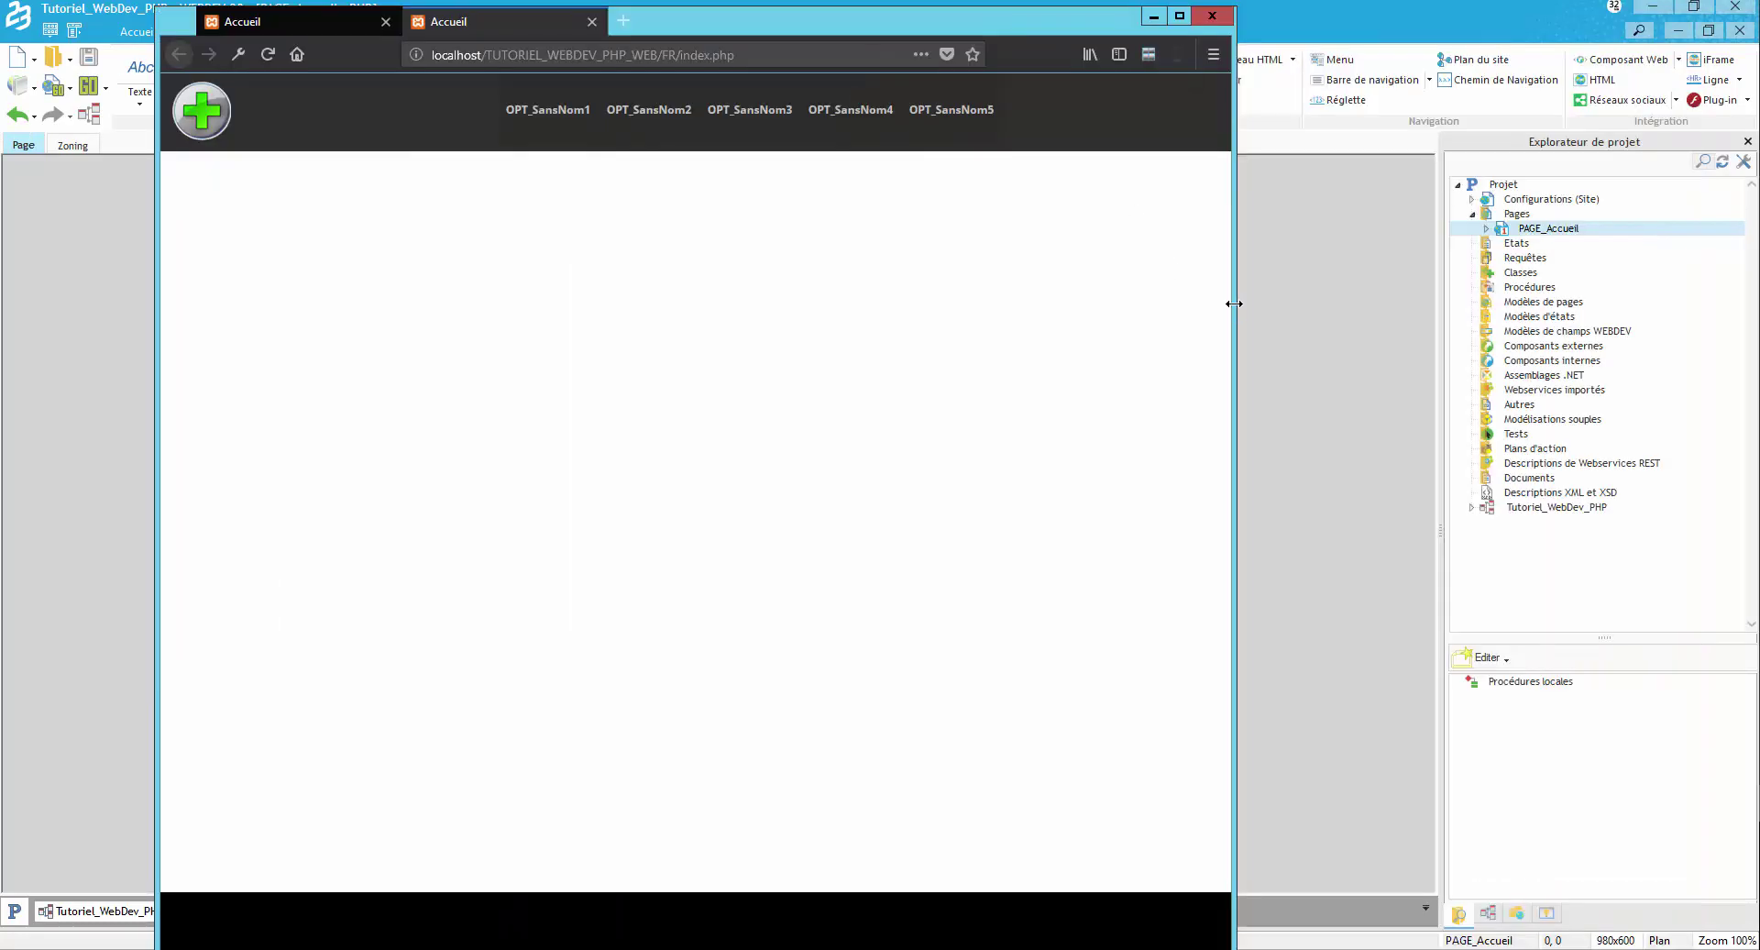
pyautogui.moveTo(1234, 303); pyautogui.dragTo(1423, 299)
pyautogui.click(1368, 16)
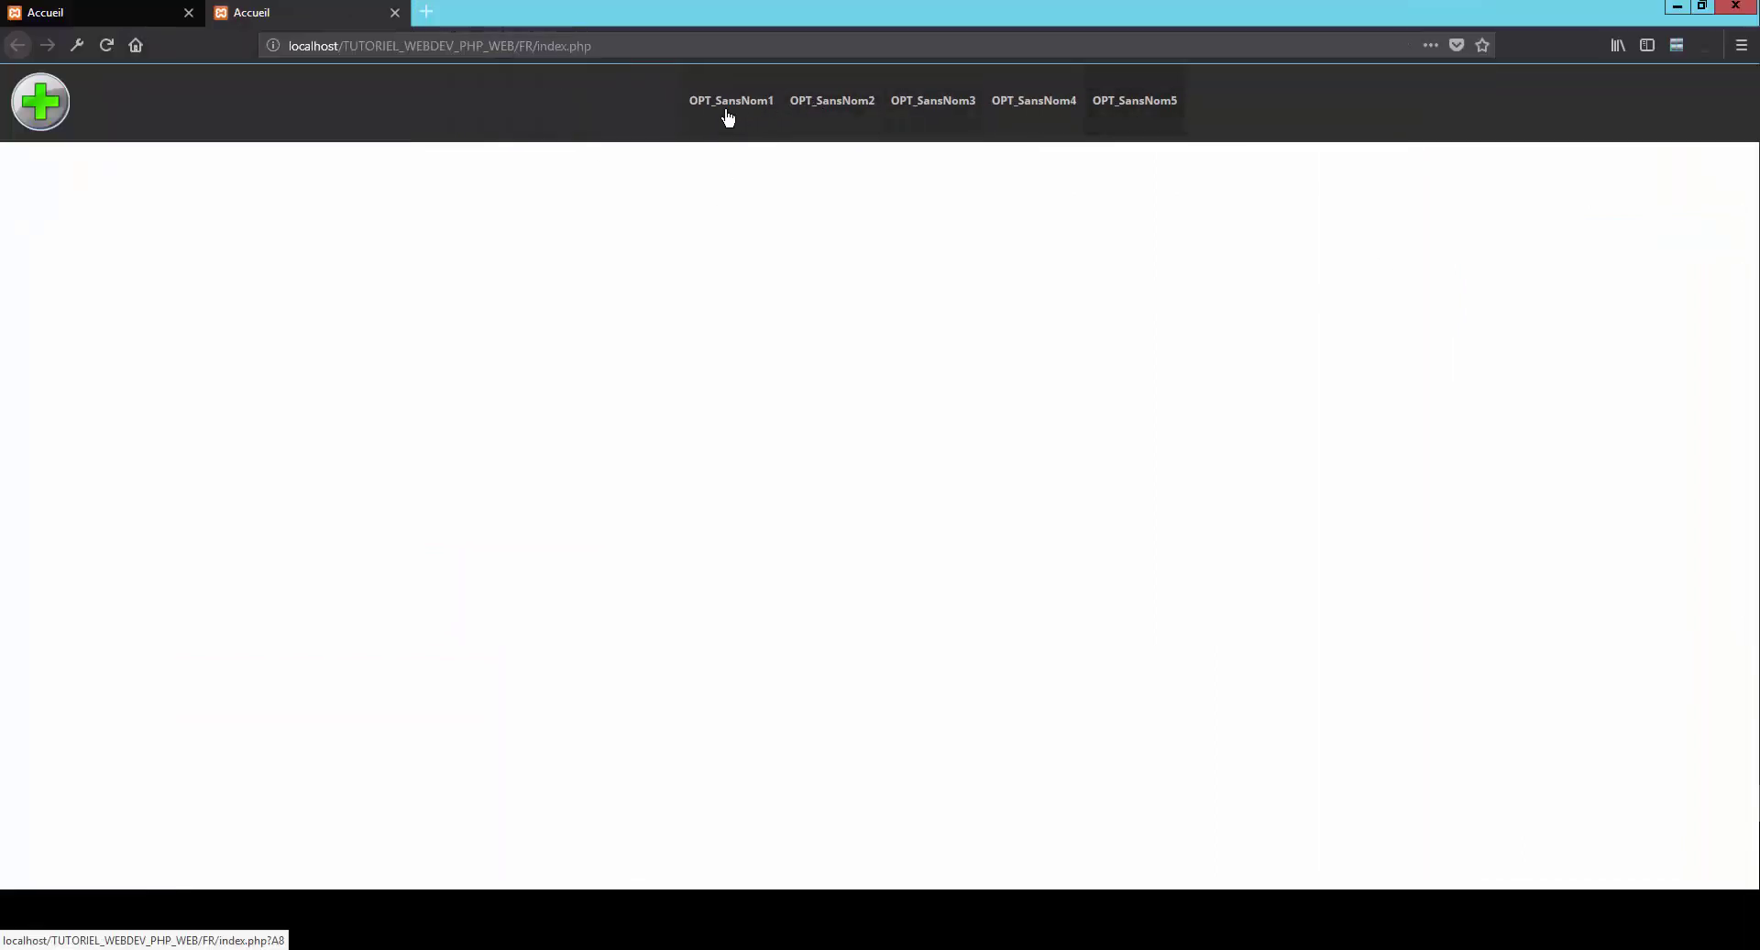
pyautogui.click(1677, 6)
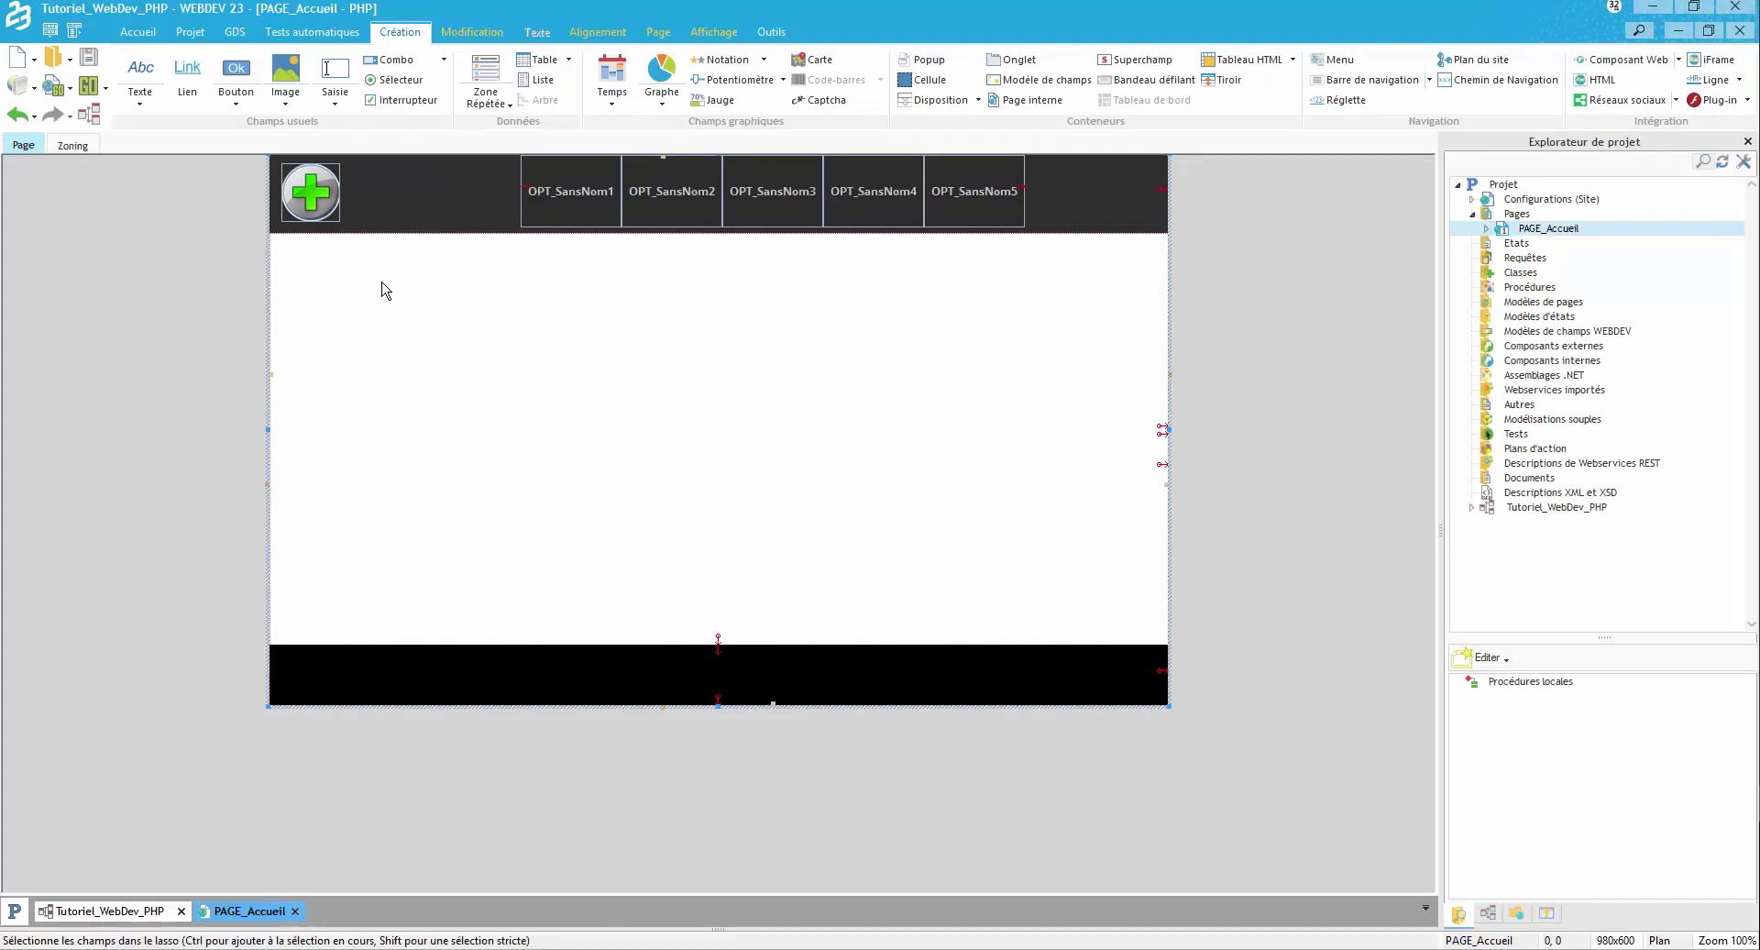
# Add a text field to the footer zone at about 4, 541 and widen it to about 939 px.
pyautogui.click(140, 81)
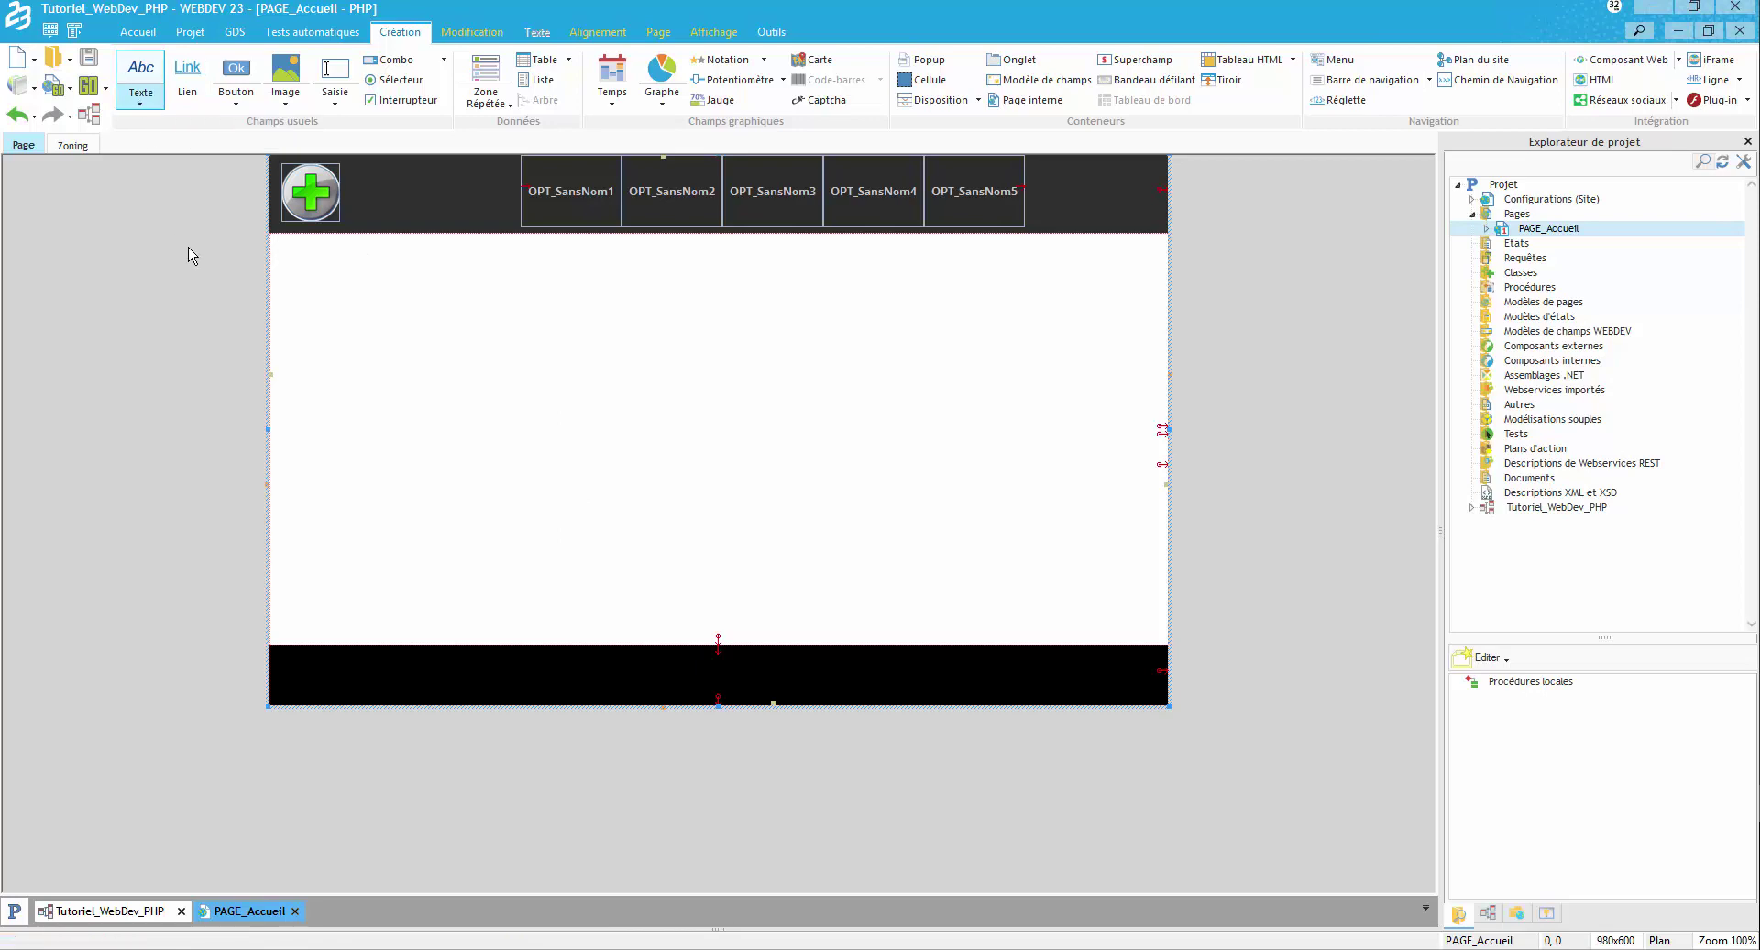
pyautogui.click(186, 152)
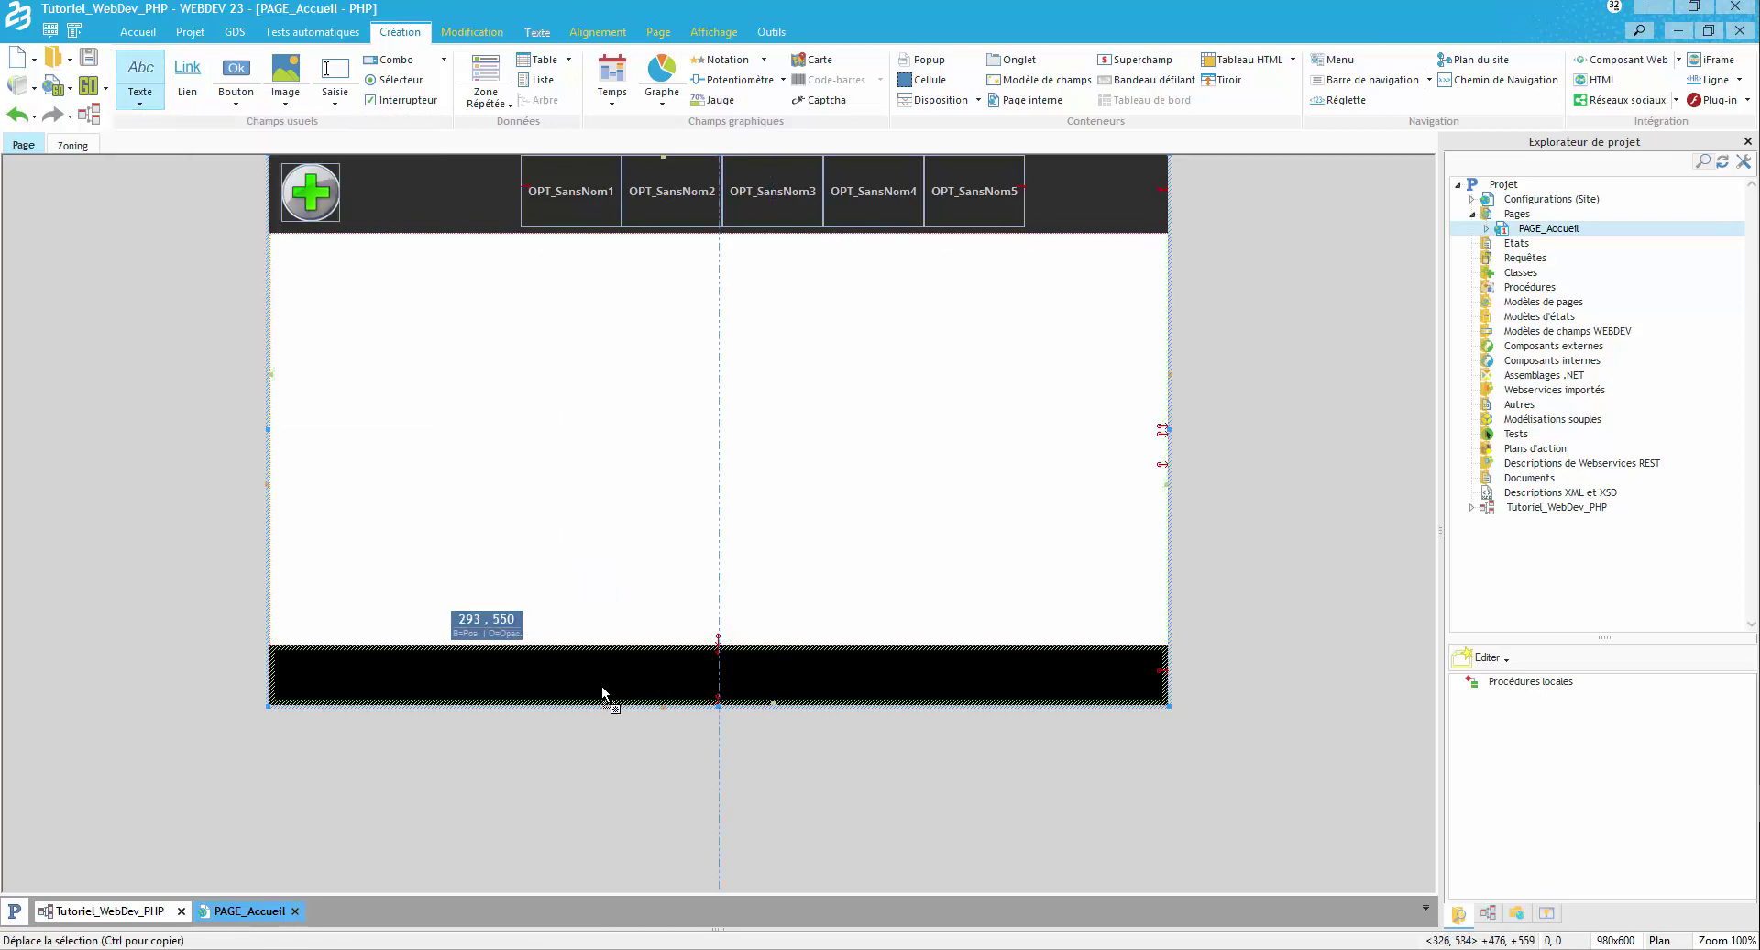
pyautogui.click(410, 675)
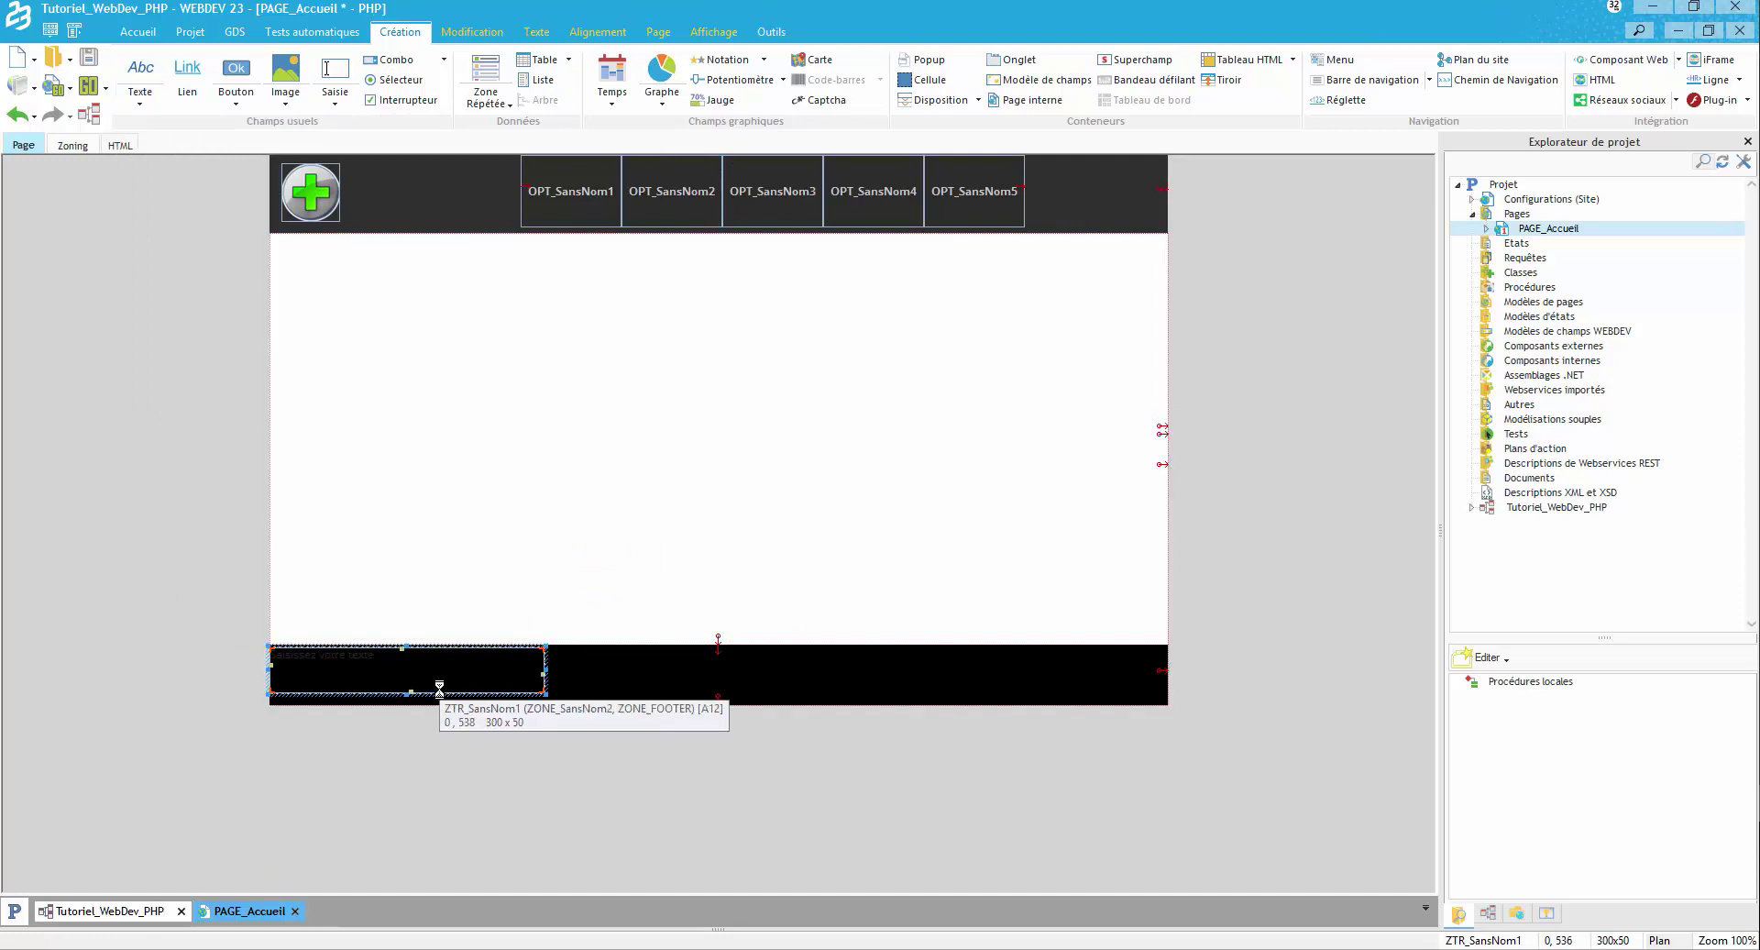
pyautogui.moveTo(440, 688); pyautogui.dragTo(1140, 697)
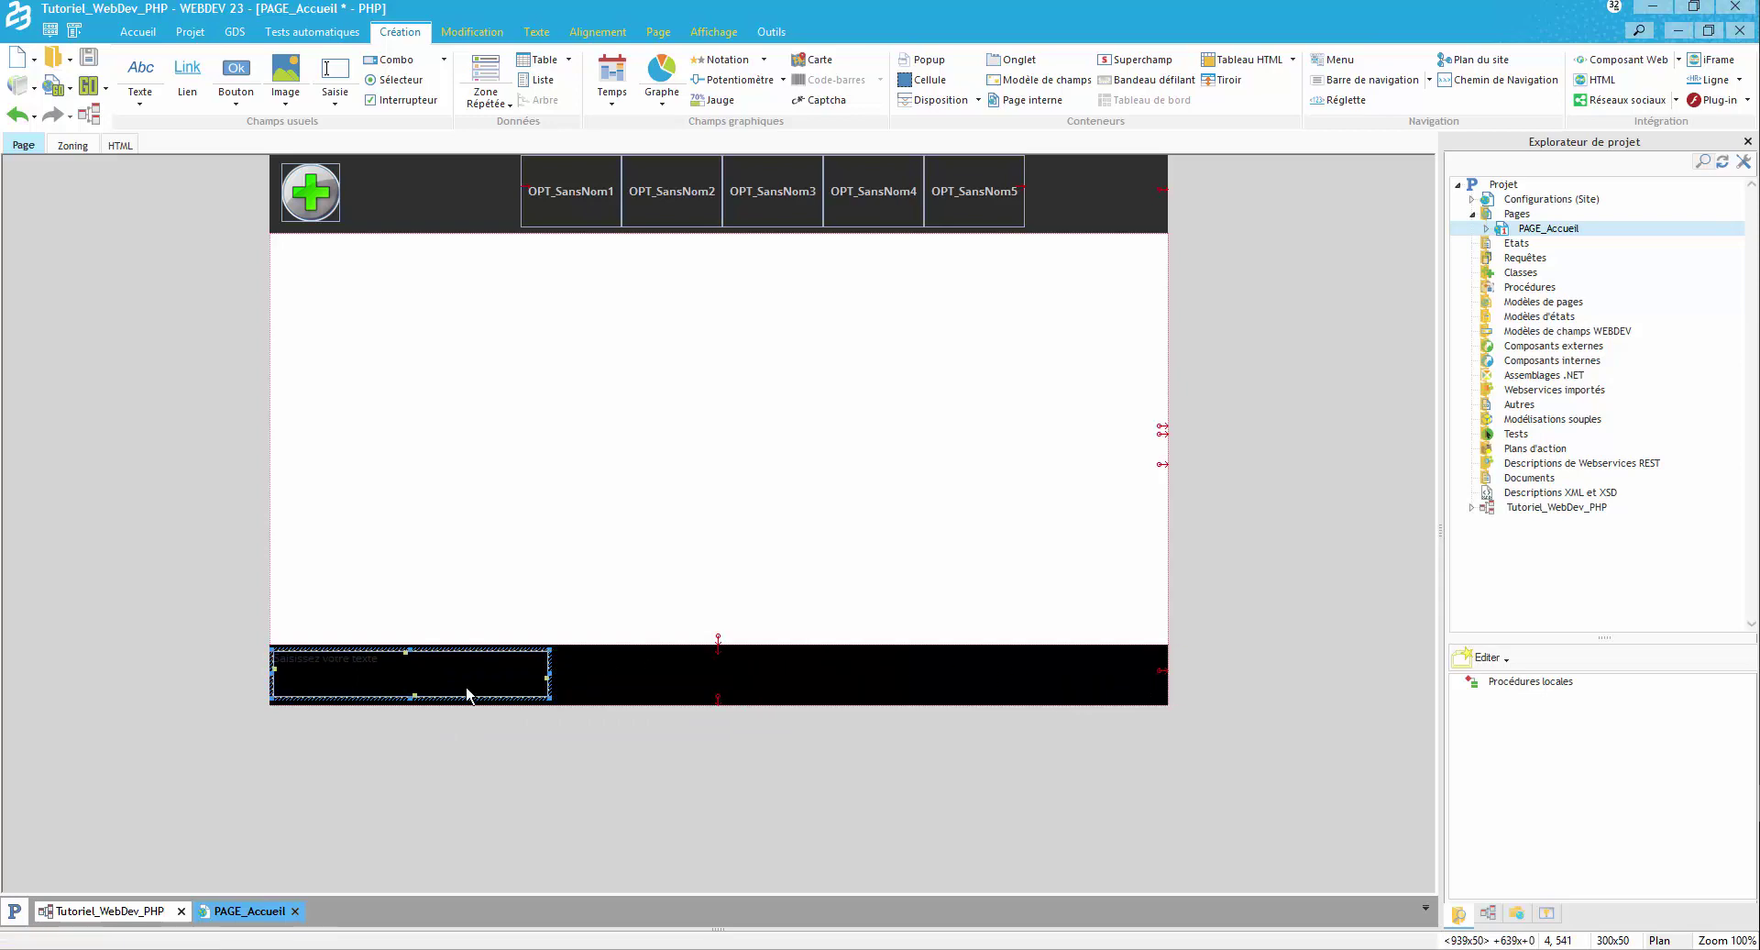
# Replace the footer field's placeholder with "(c) WX-DEV 2018" and, on a second line, "Développement et Webdesign toute l'équipe".
pyautogui.doubleClick(407, 677)
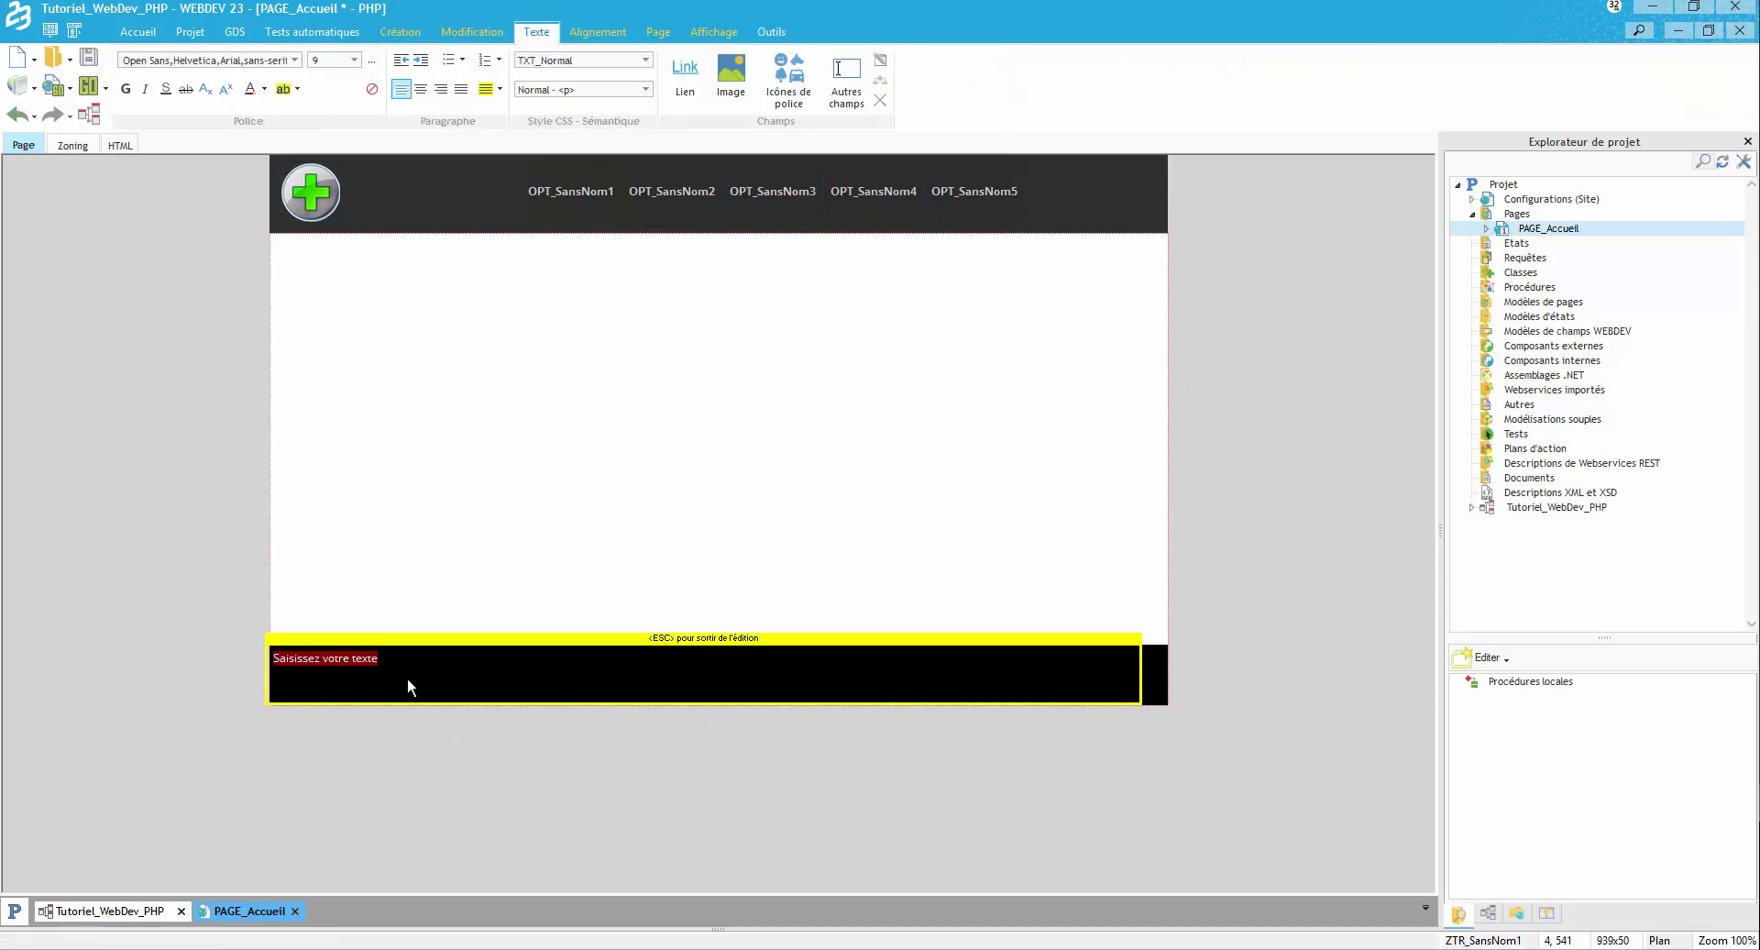
pyautogui.press('Delete')
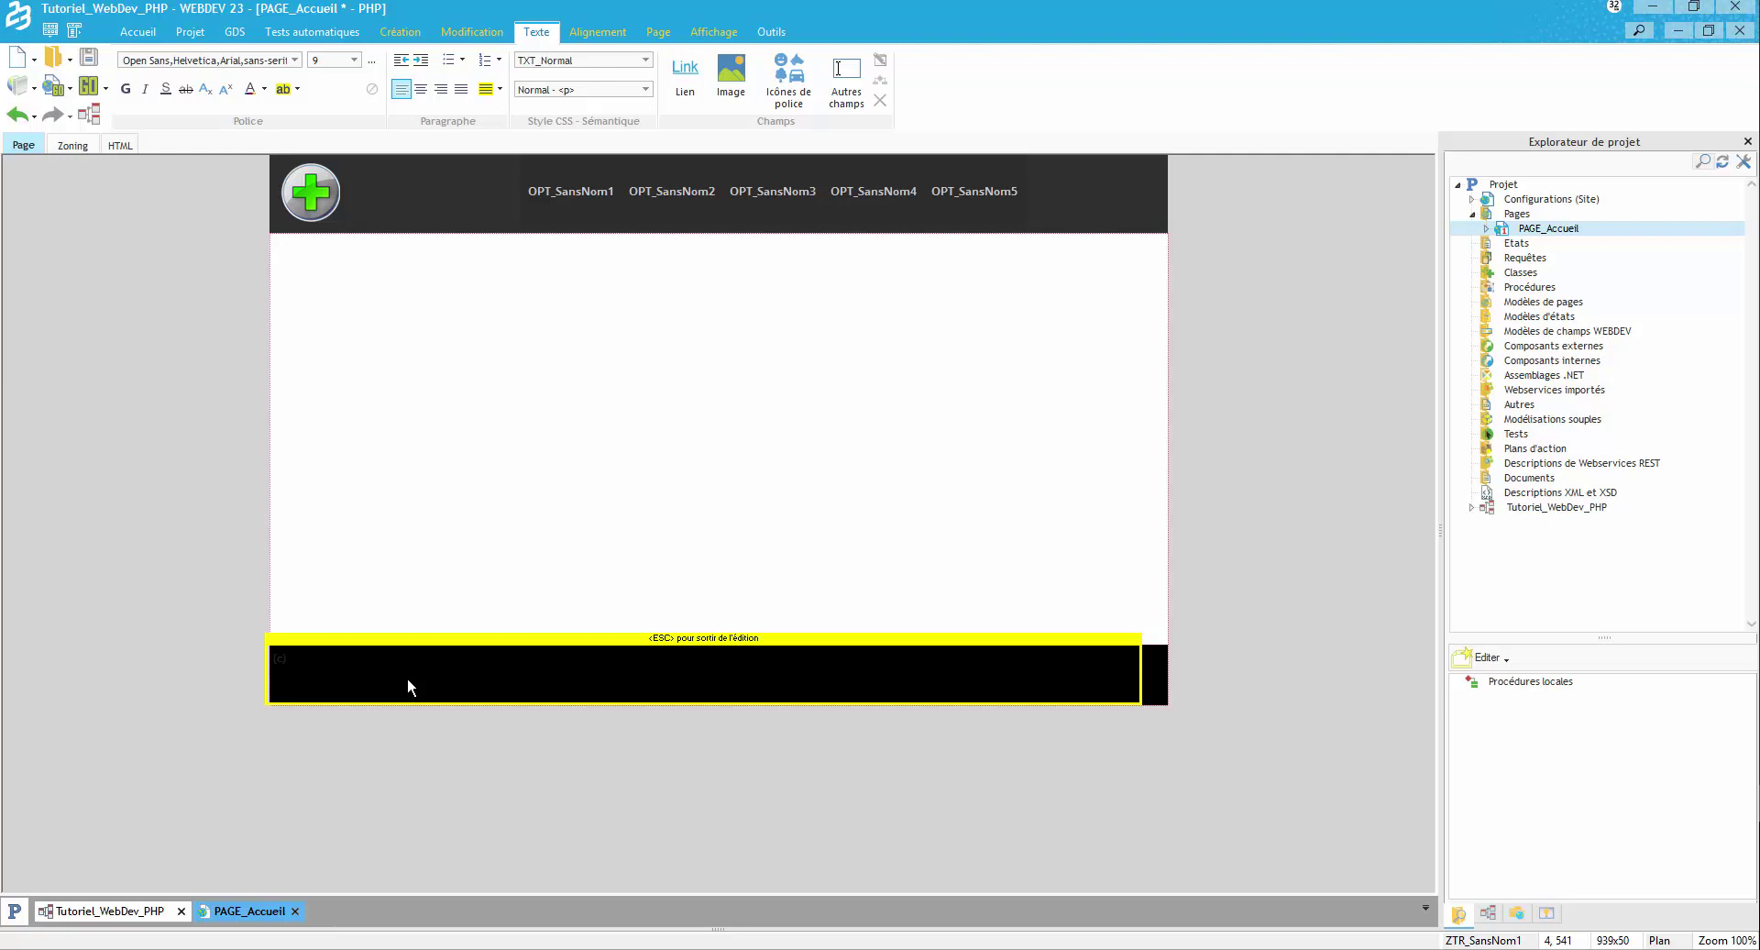
pyautogui.write('(c) WX')
pyautogui.write('-DEV 2018 ')
pyautogui.write('Développement et Webdesign toute l')
pyautogui.write("'équipe")
pyautogui.press('Escape')
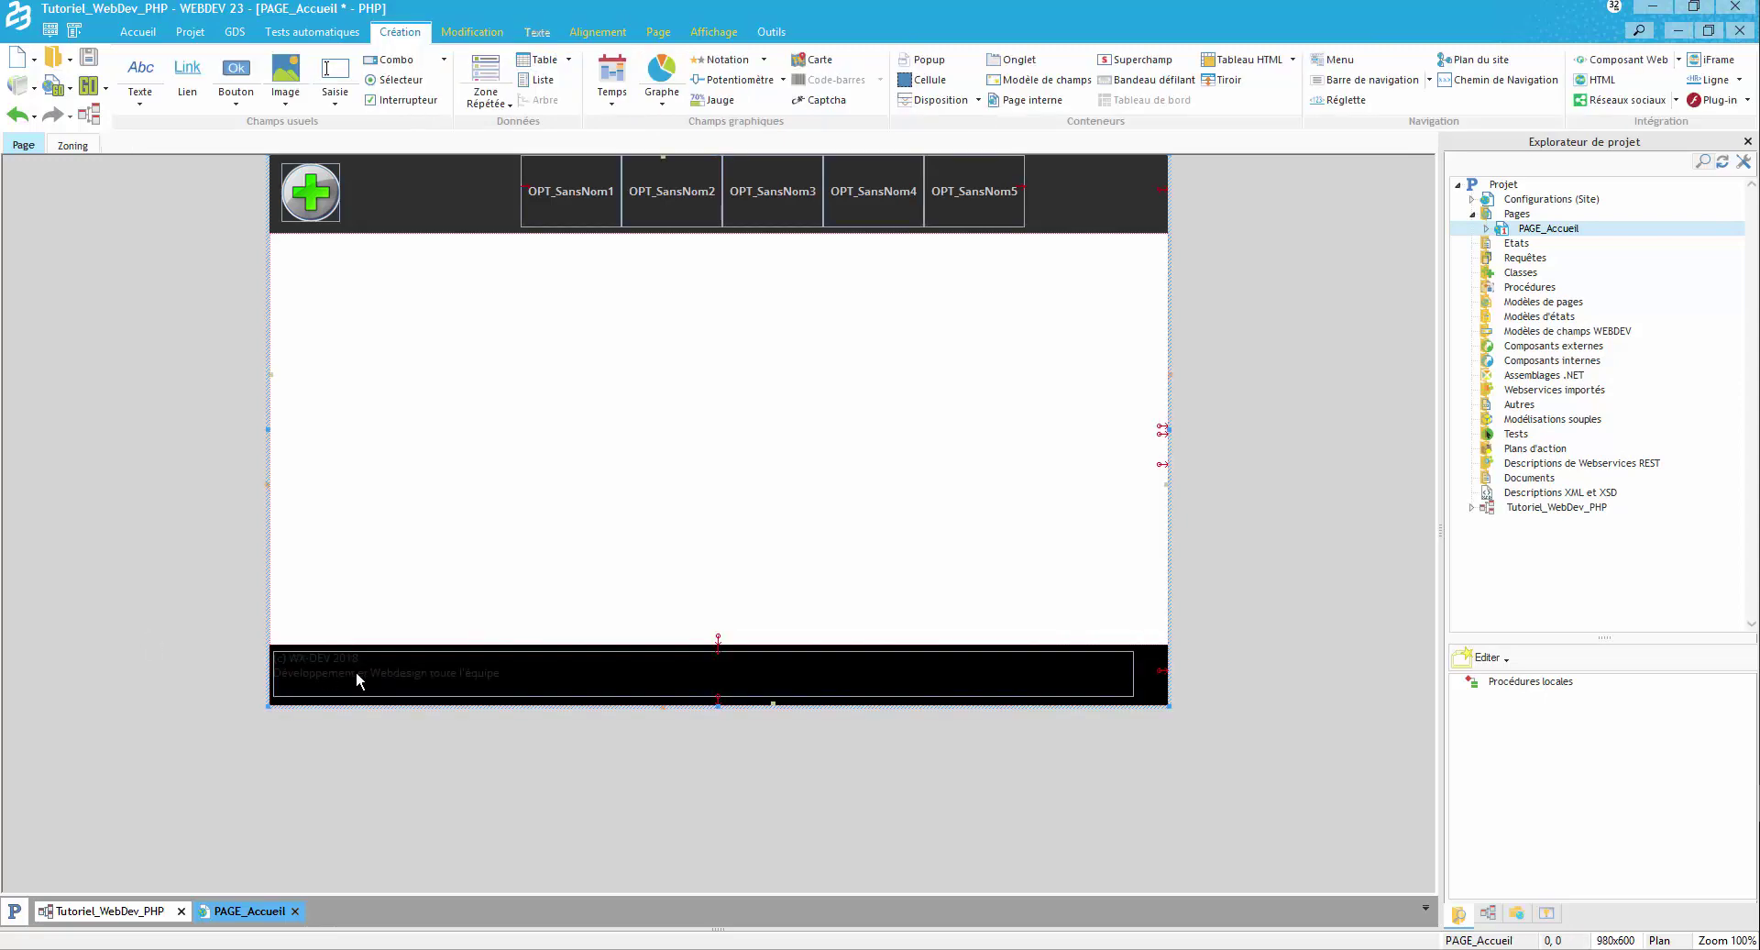
# Format both lines of the footer text in Lucida Sans Unicode, size 10, with a light standard colour.
pyautogui.doubleClick(369, 673)
pyautogui.moveTo(530, 676); pyautogui.dragTo(271, 667)
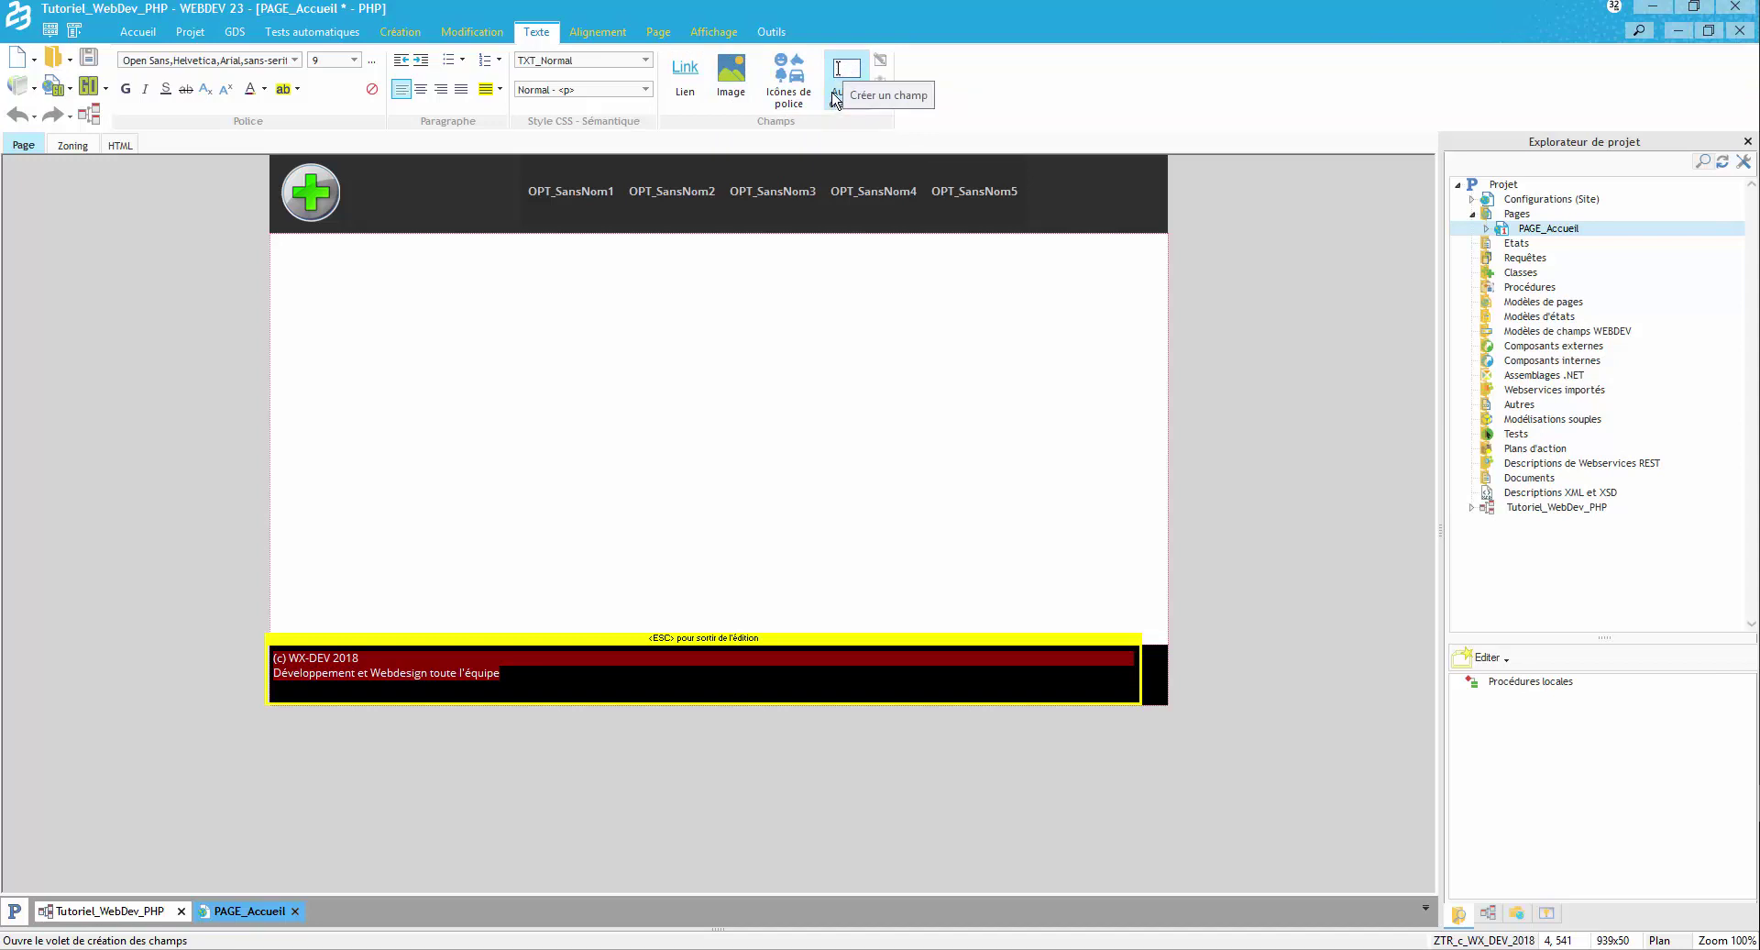
pyautogui.click(294, 61)
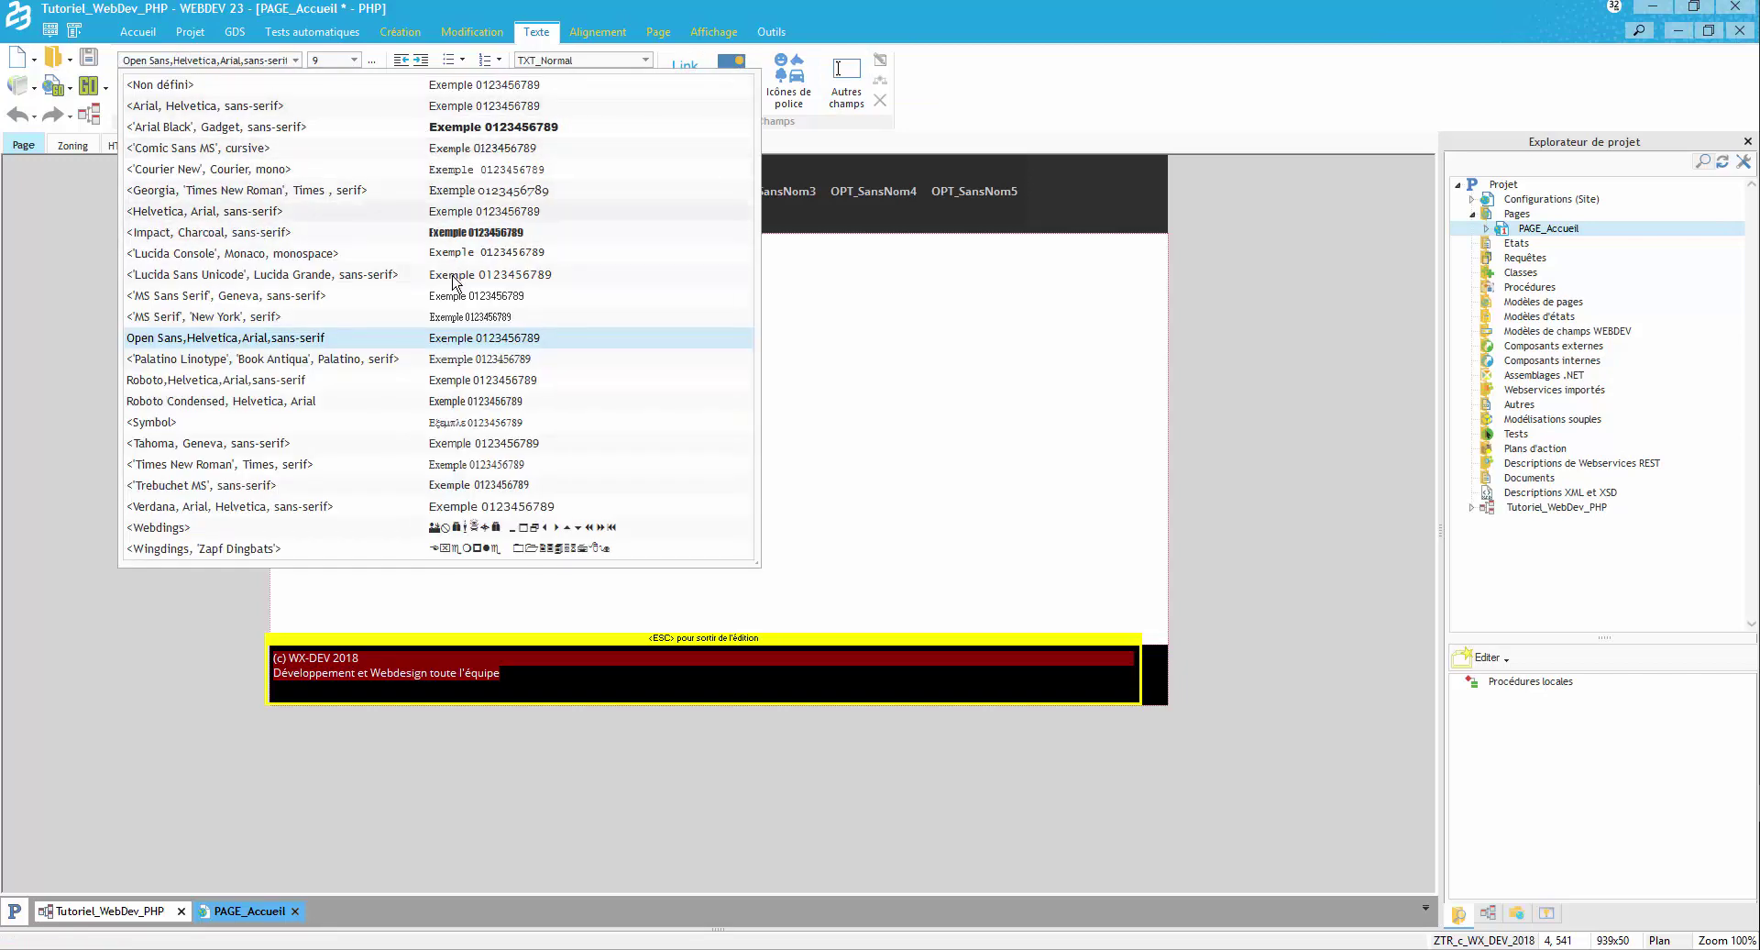
pyautogui.click(548, 272)
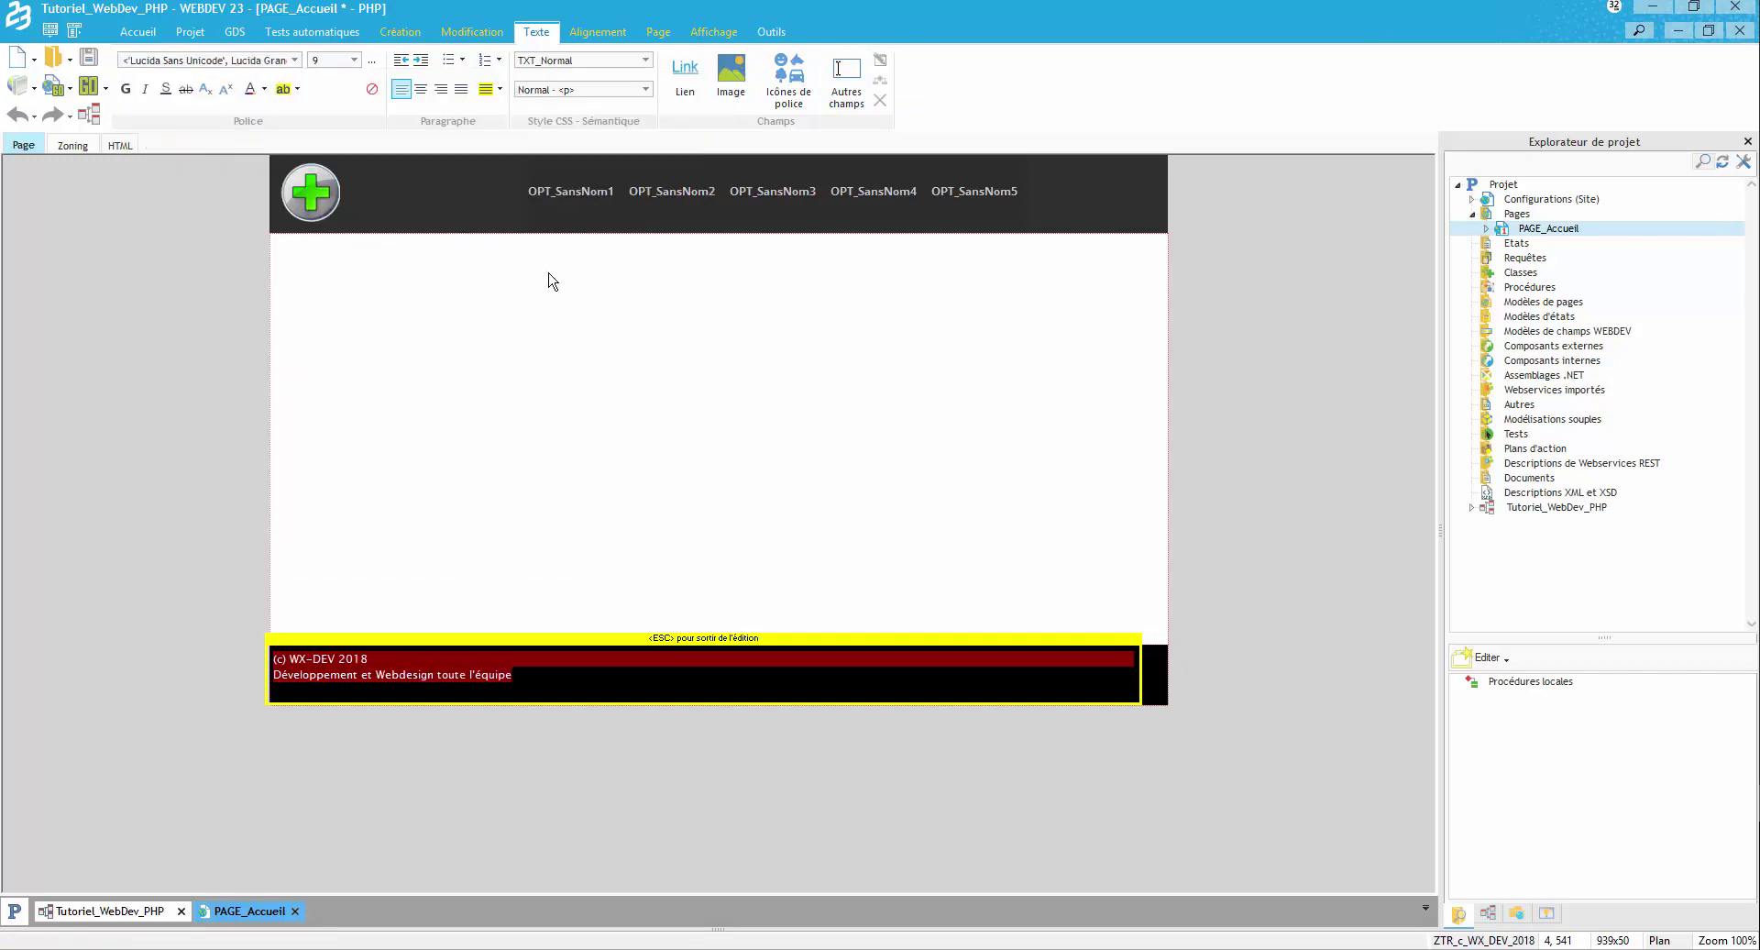
pyautogui.click(354, 60)
pyautogui.click(329, 91)
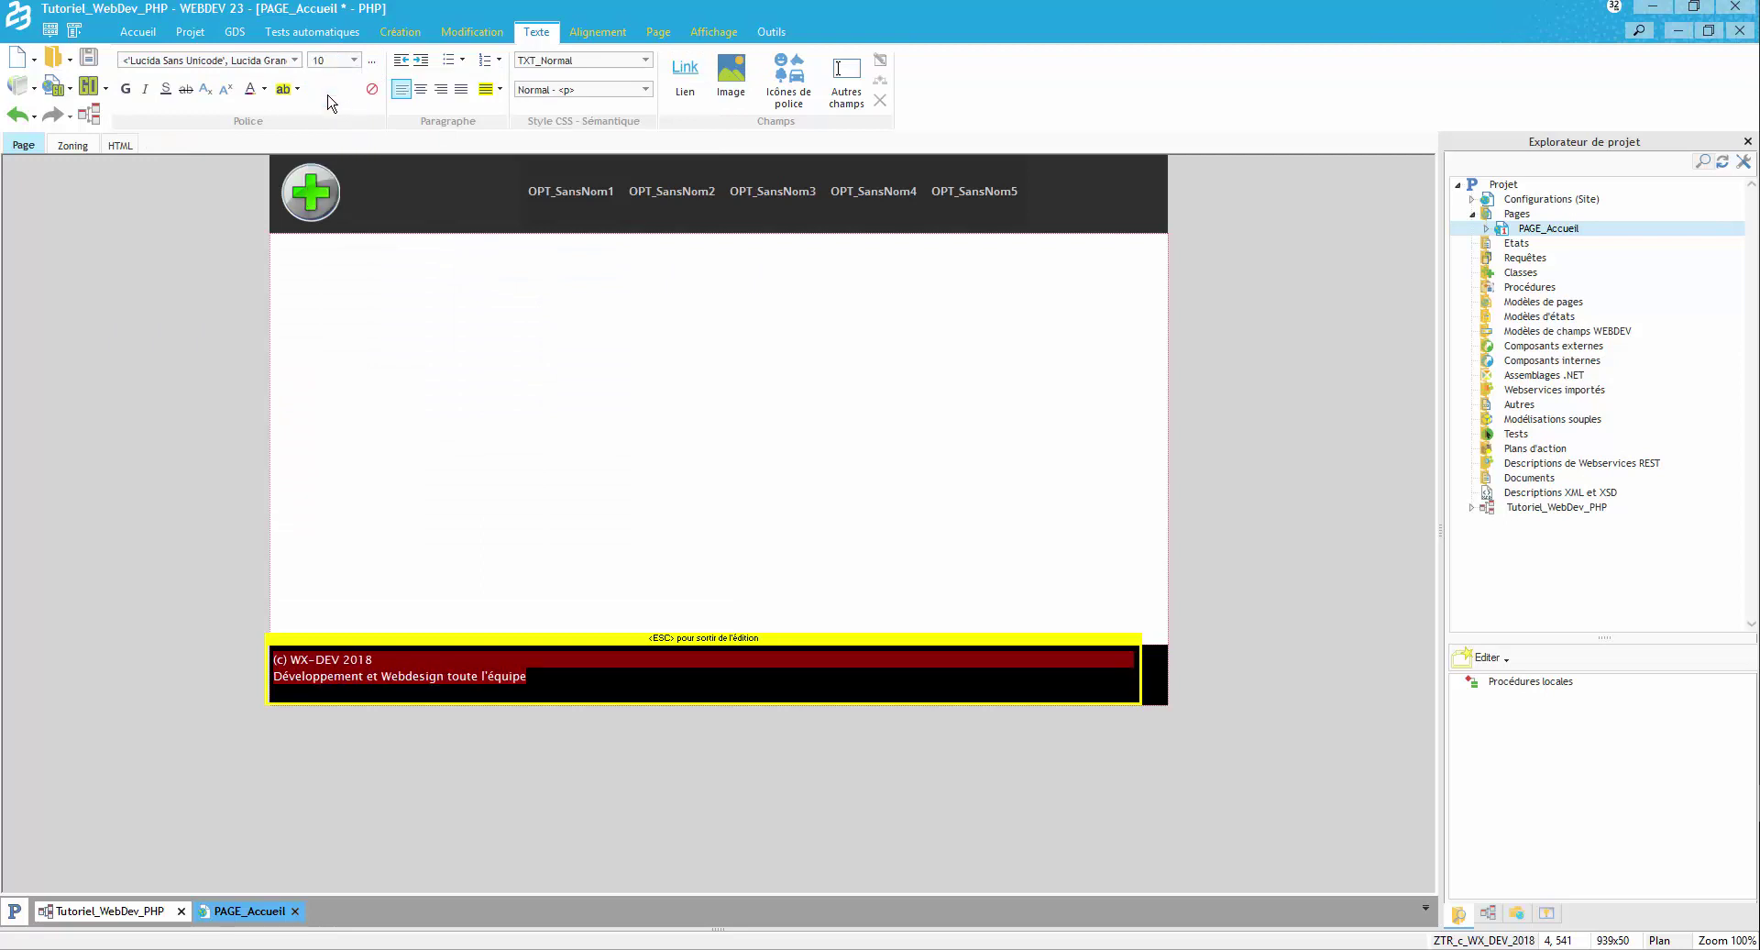
pyautogui.click(264, 89)
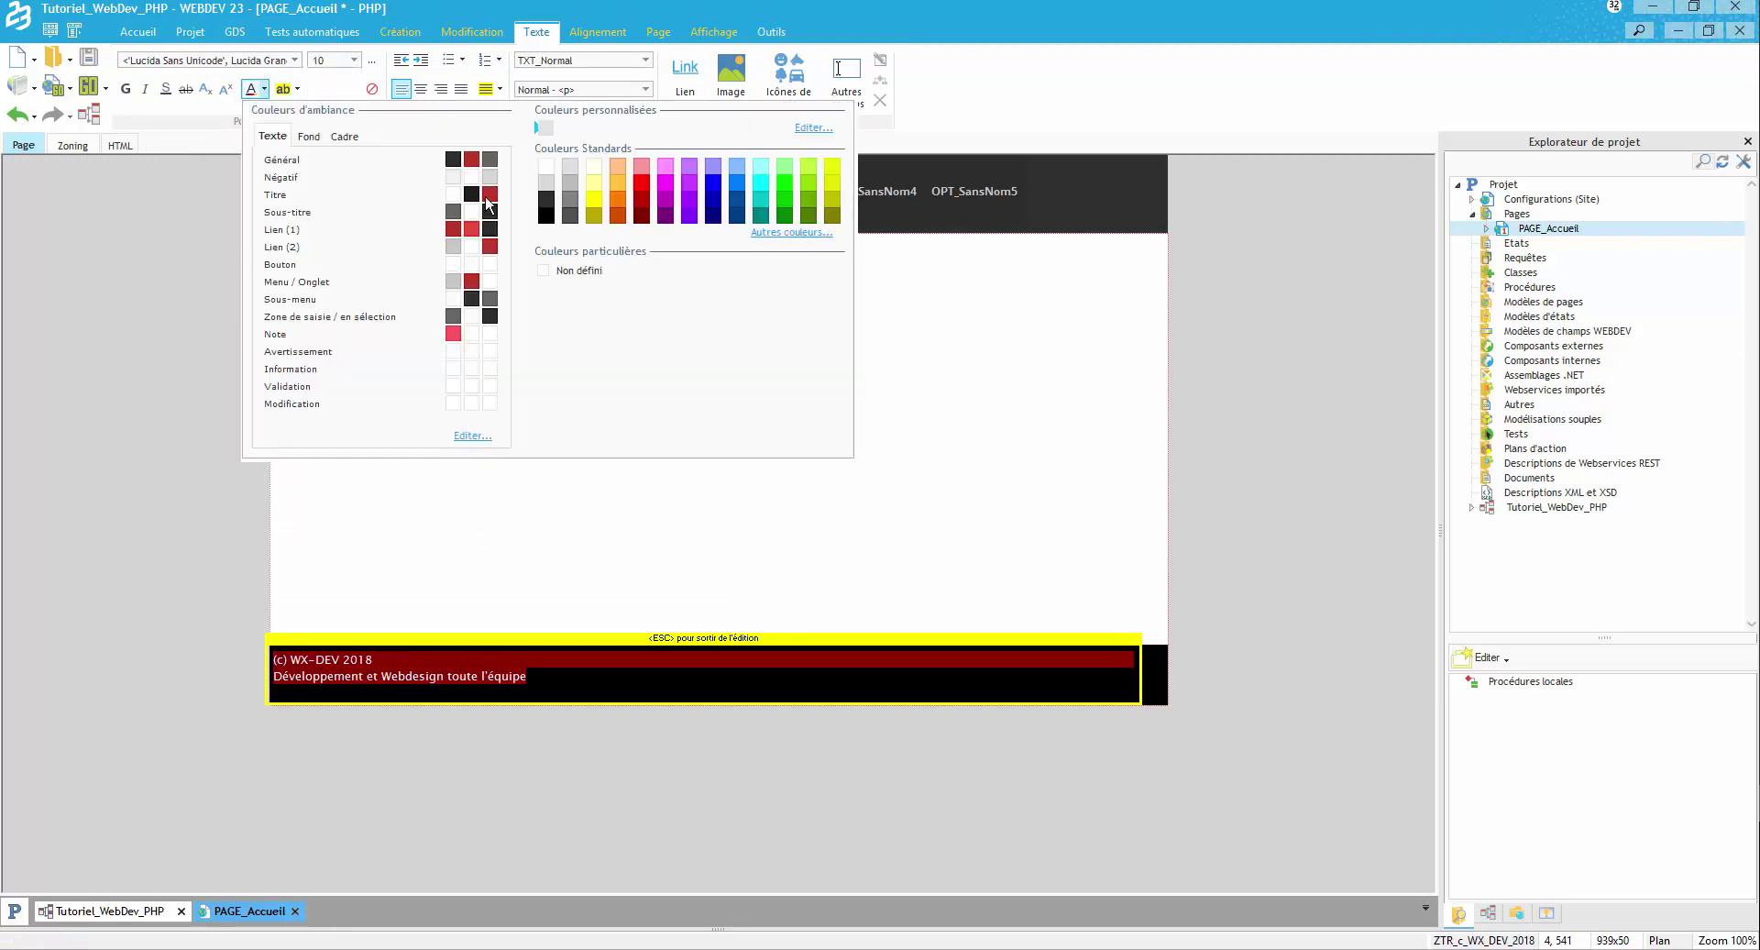
pyautogui.click(570, 170)
pyautogui.click(244, 295)
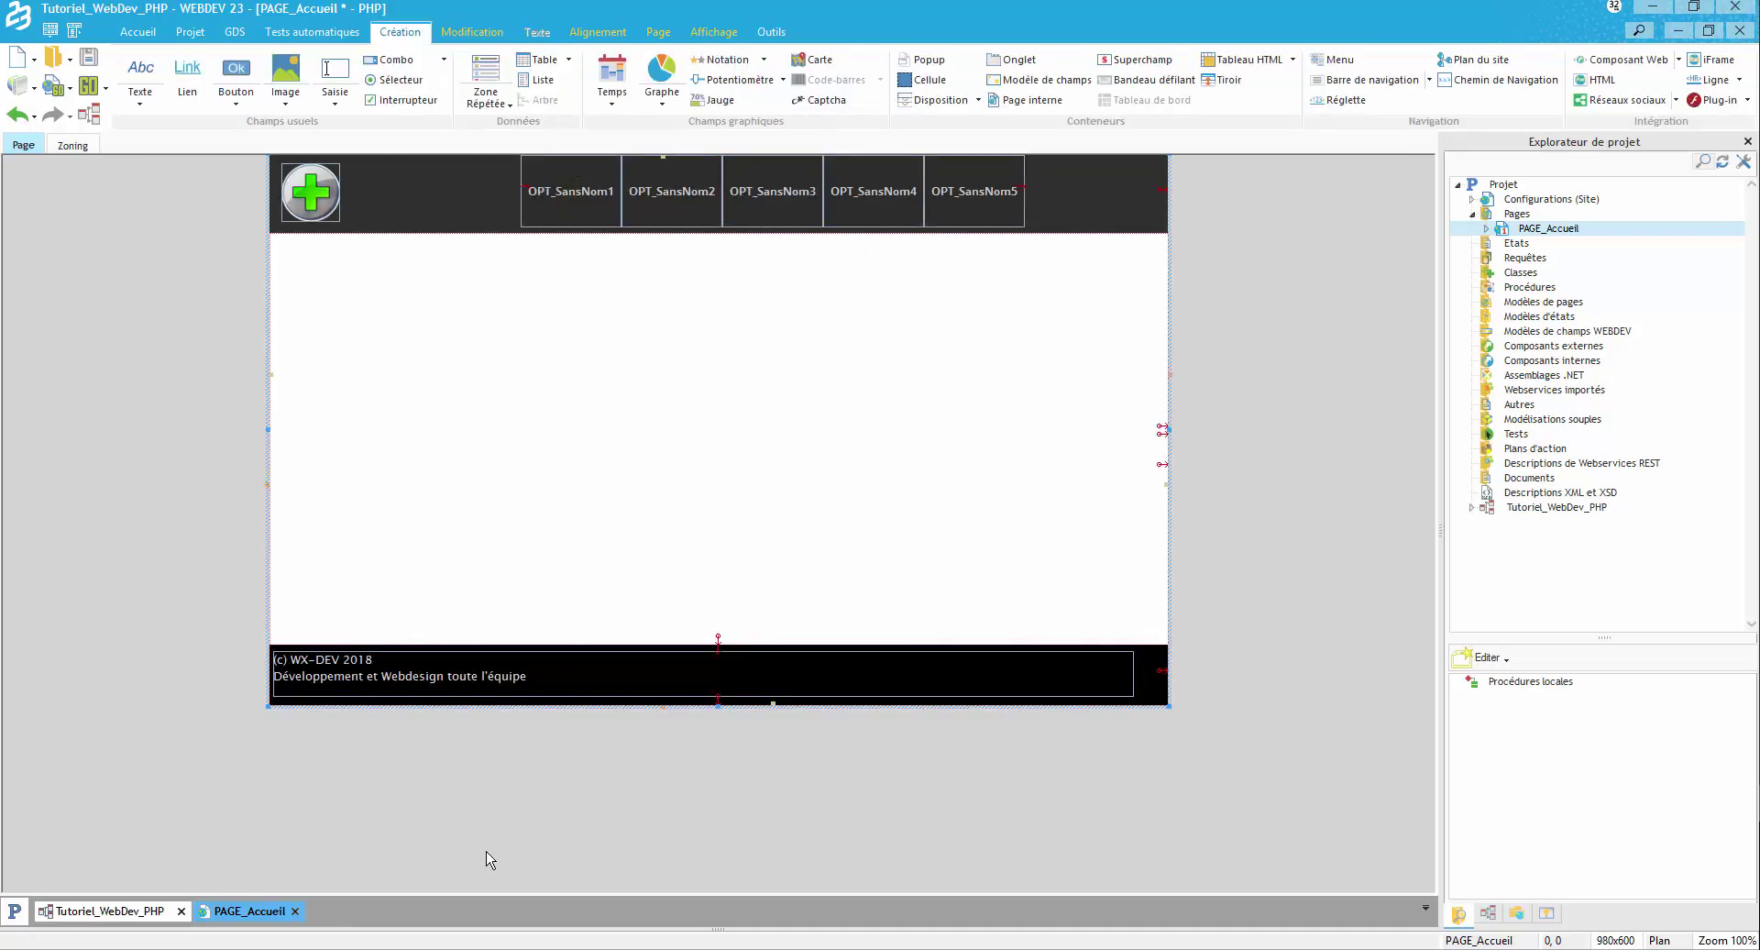
# Narrow the footer text field to about 299 px and anchor it so that it stays vertically centred.
pyautogui.click(513, 674)
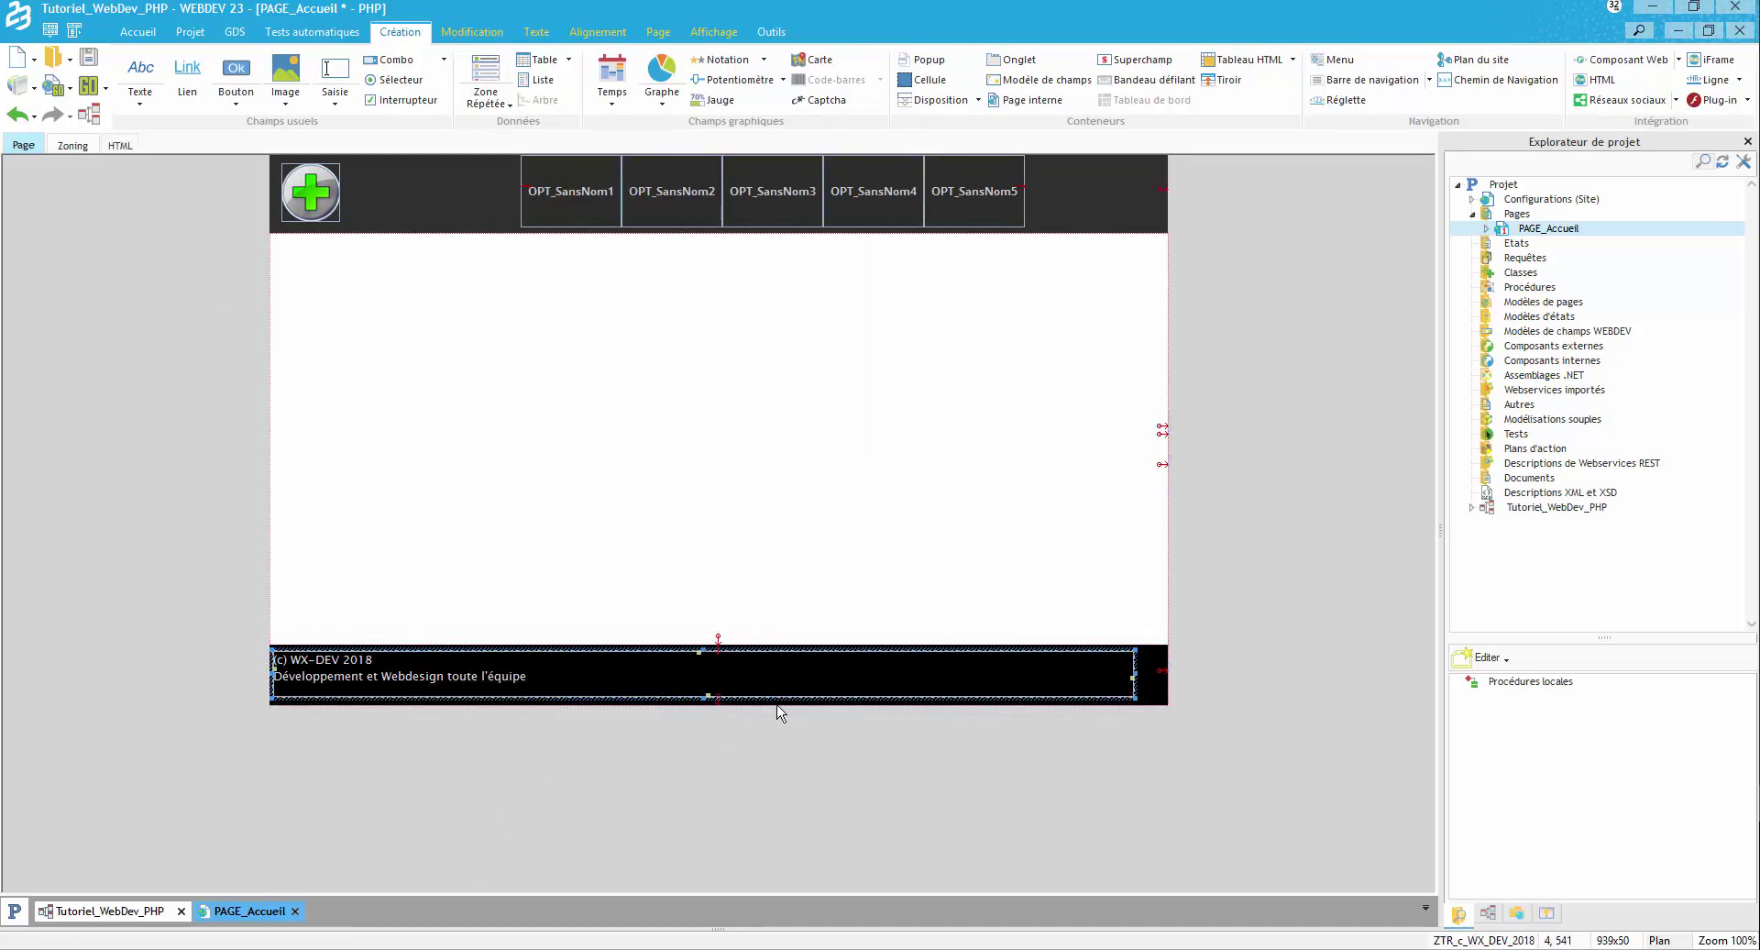
pyautogui.moveTo(1134, 674); pyautogui.dragTo(549, 676)
pyautogui.rightClick(461, 683)
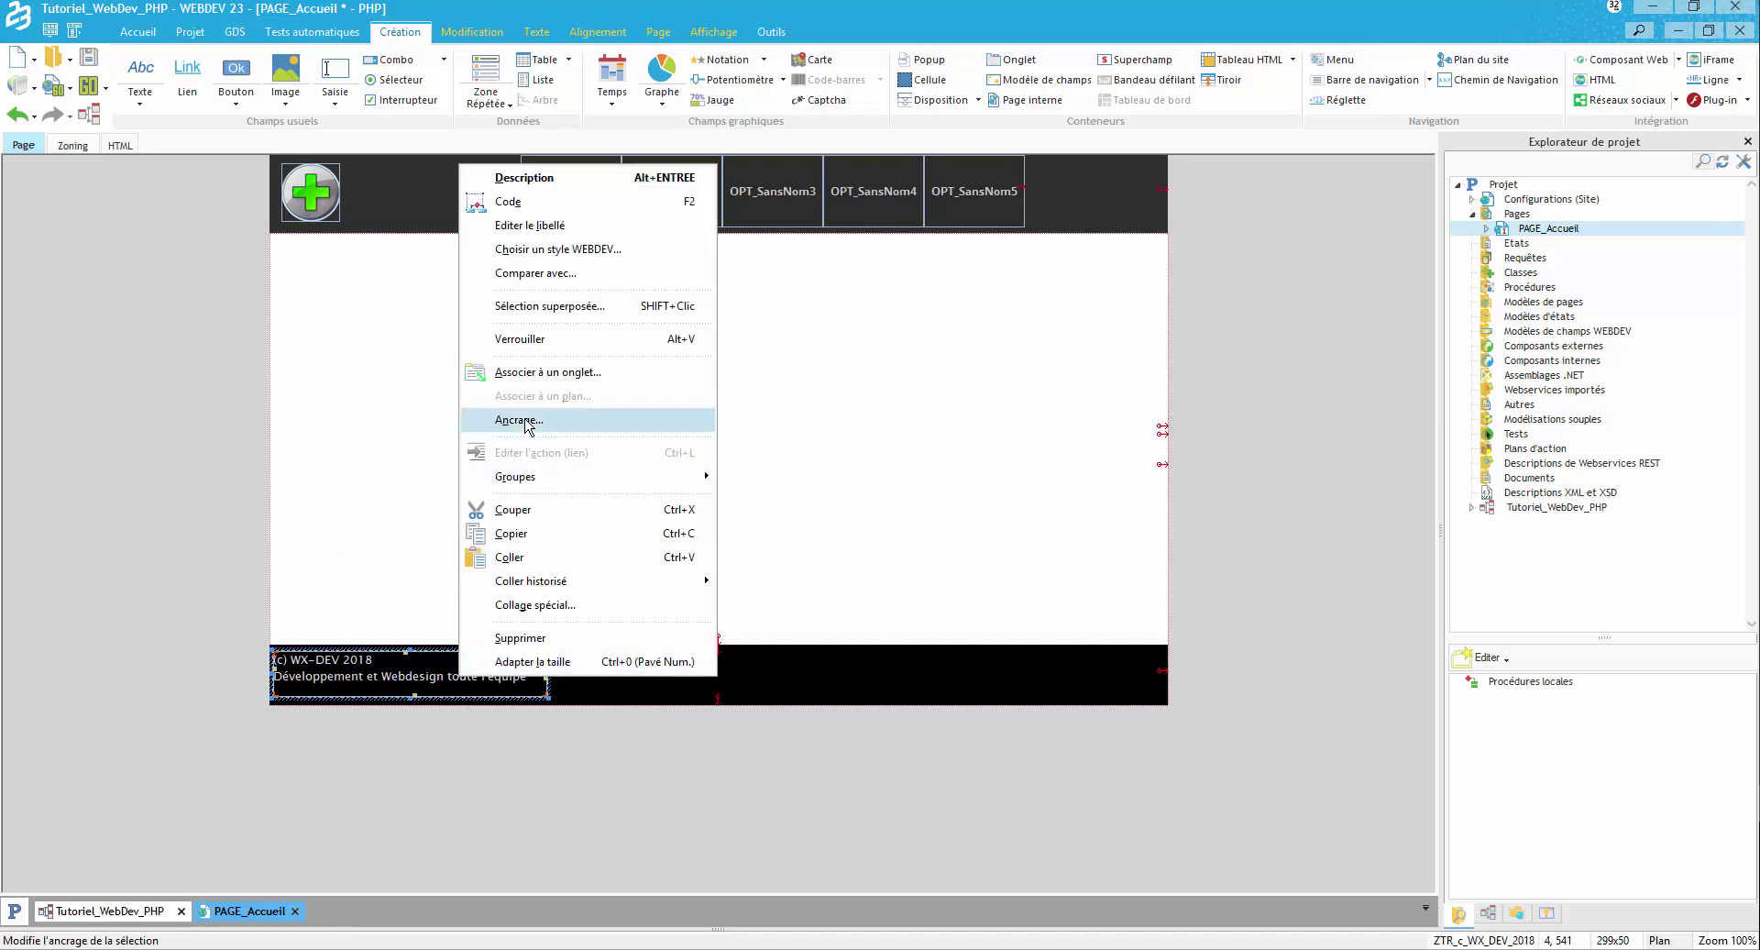
pyautogui.click(529, 429)
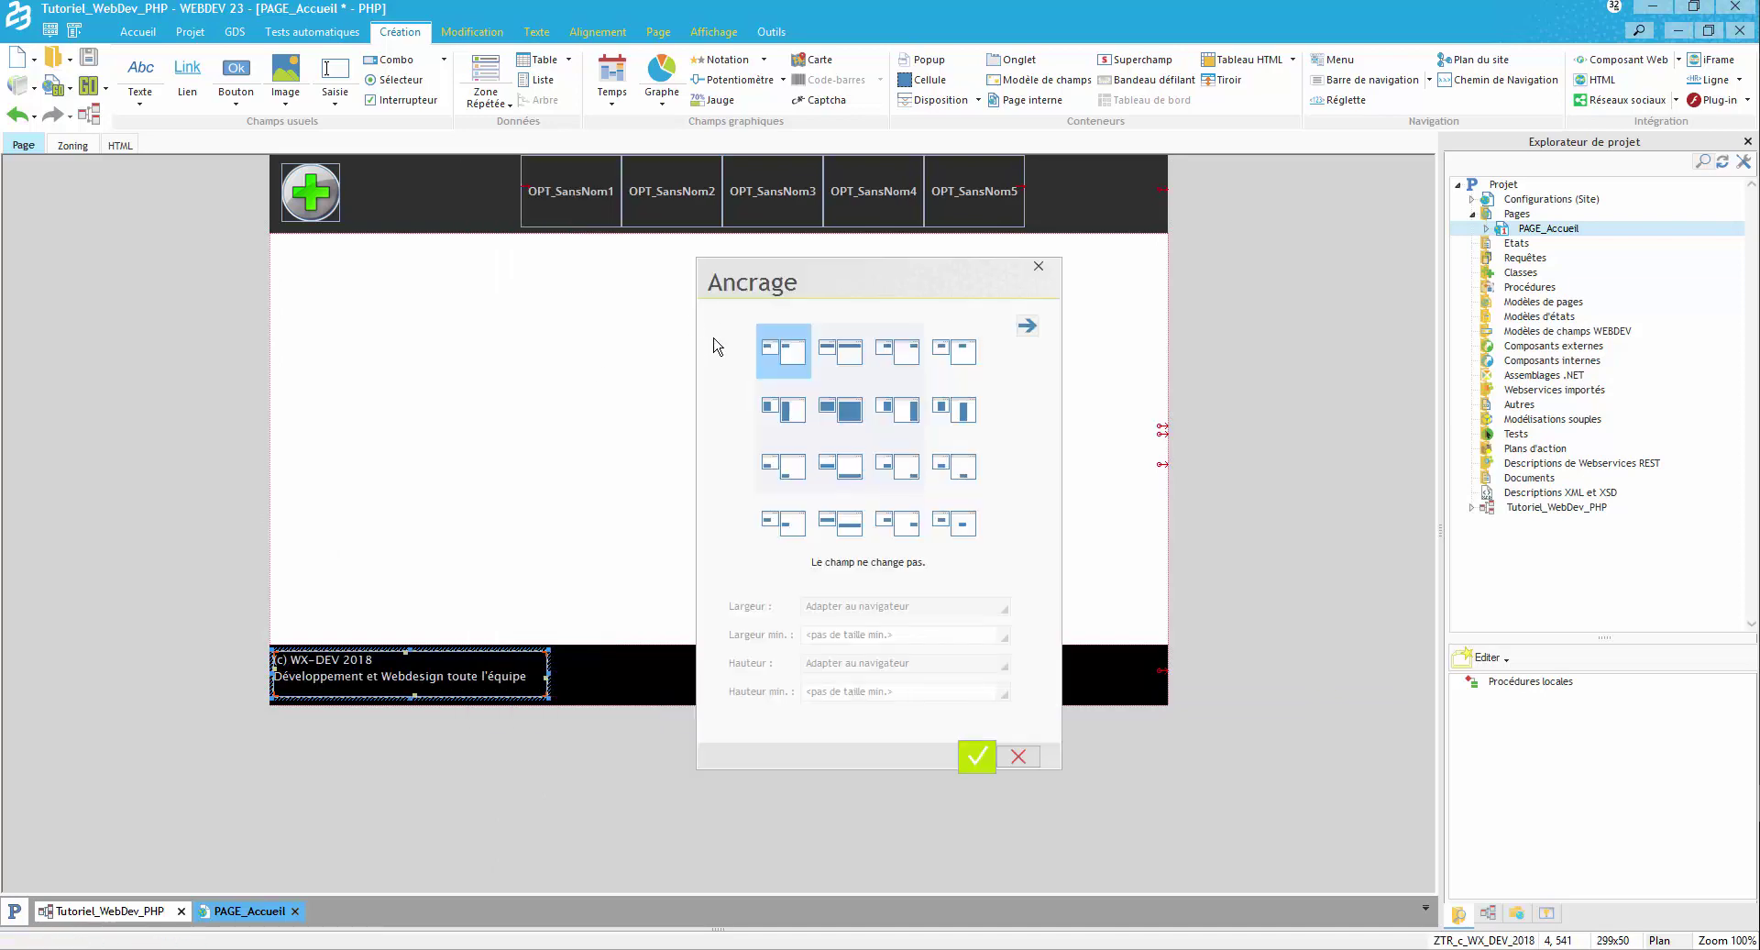
pyautogui.click(792, 530)
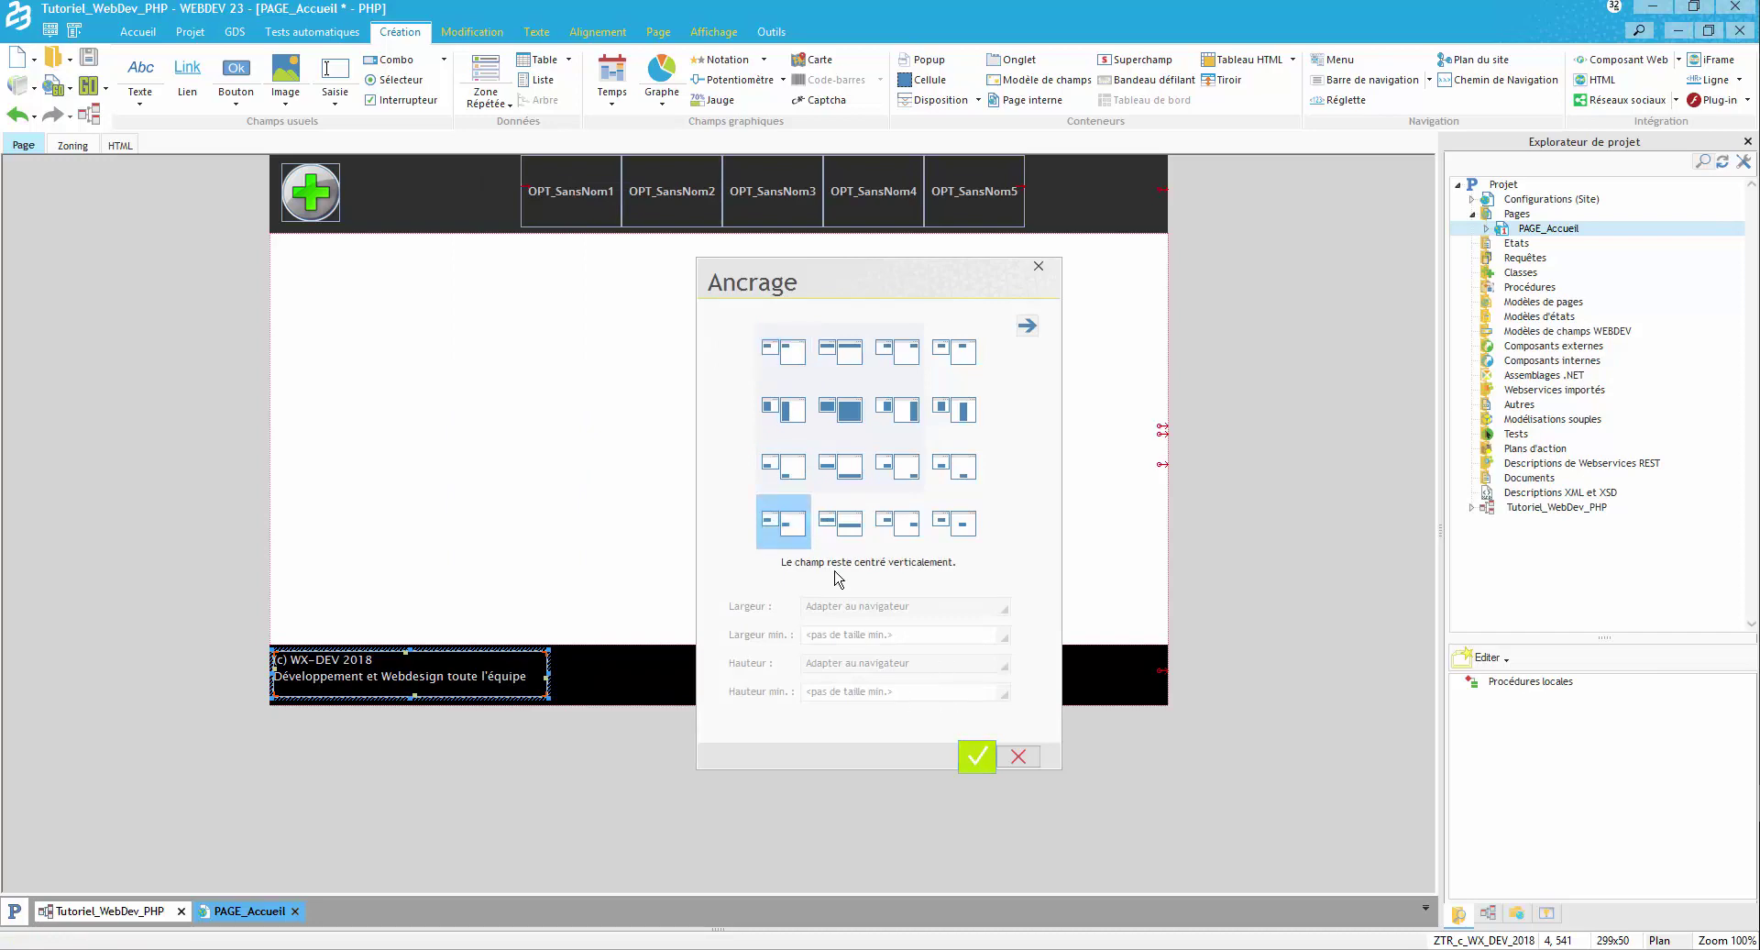
pyautogui.click(978, 756)
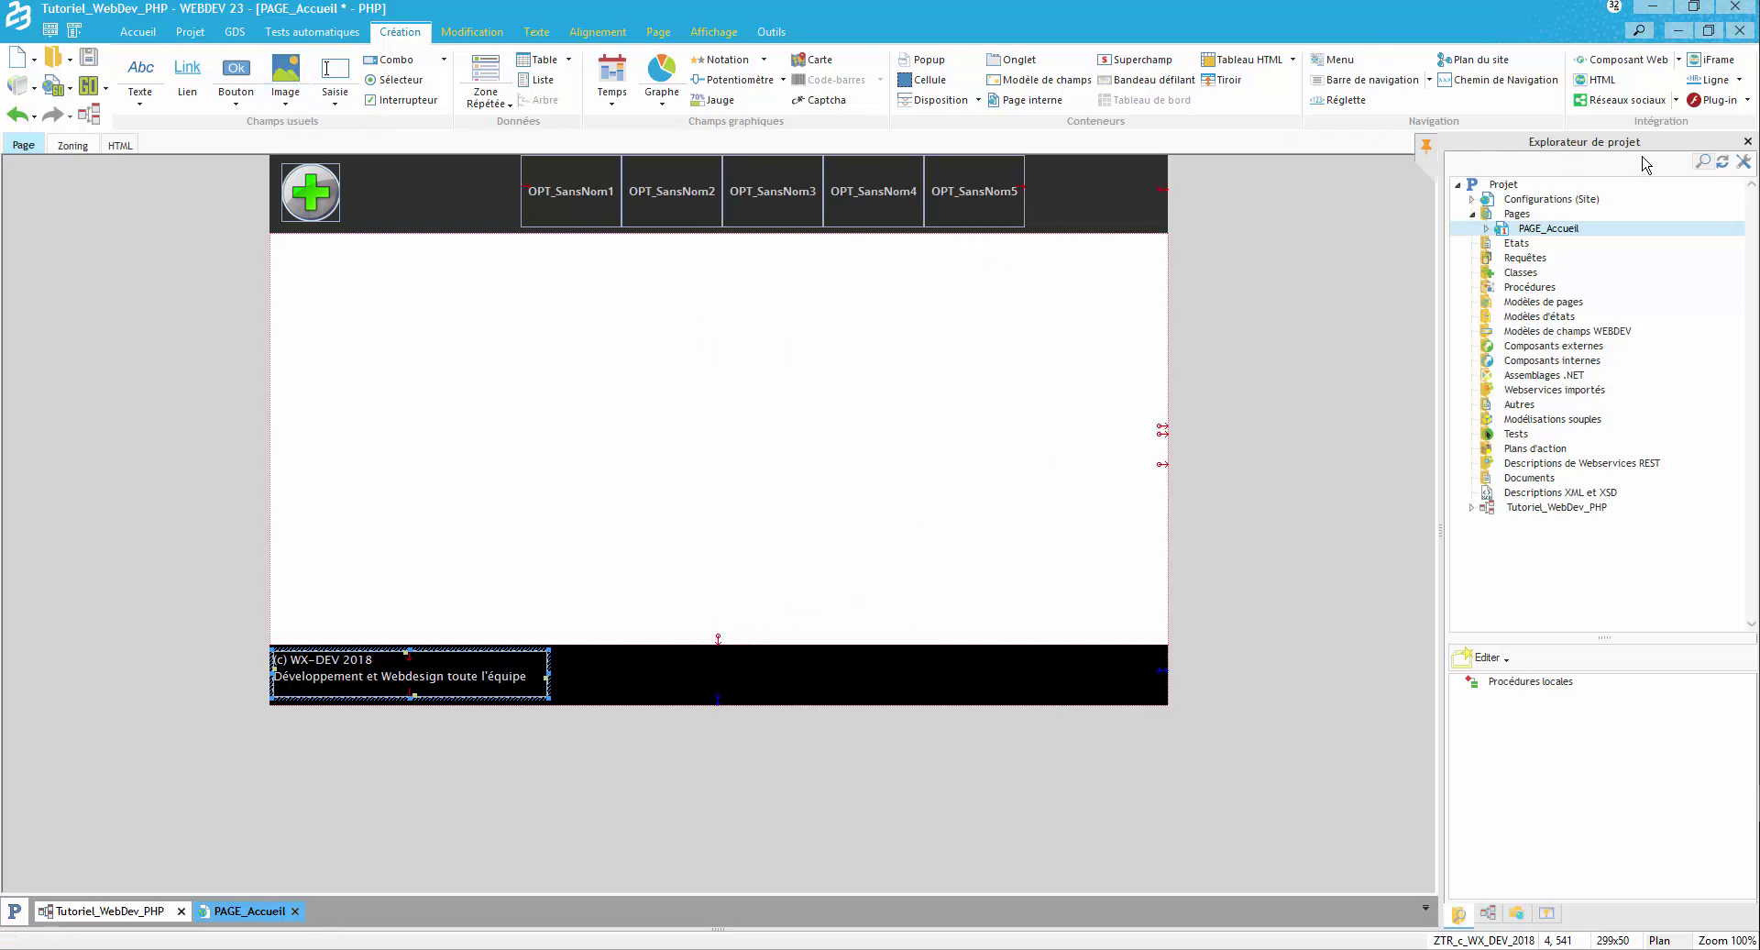
# Add a Facebook J'aime social network field named SOC_FB at about 721, 556 in the footer, narrowed to about 55 px.
pyautogui.click(1611, 103)
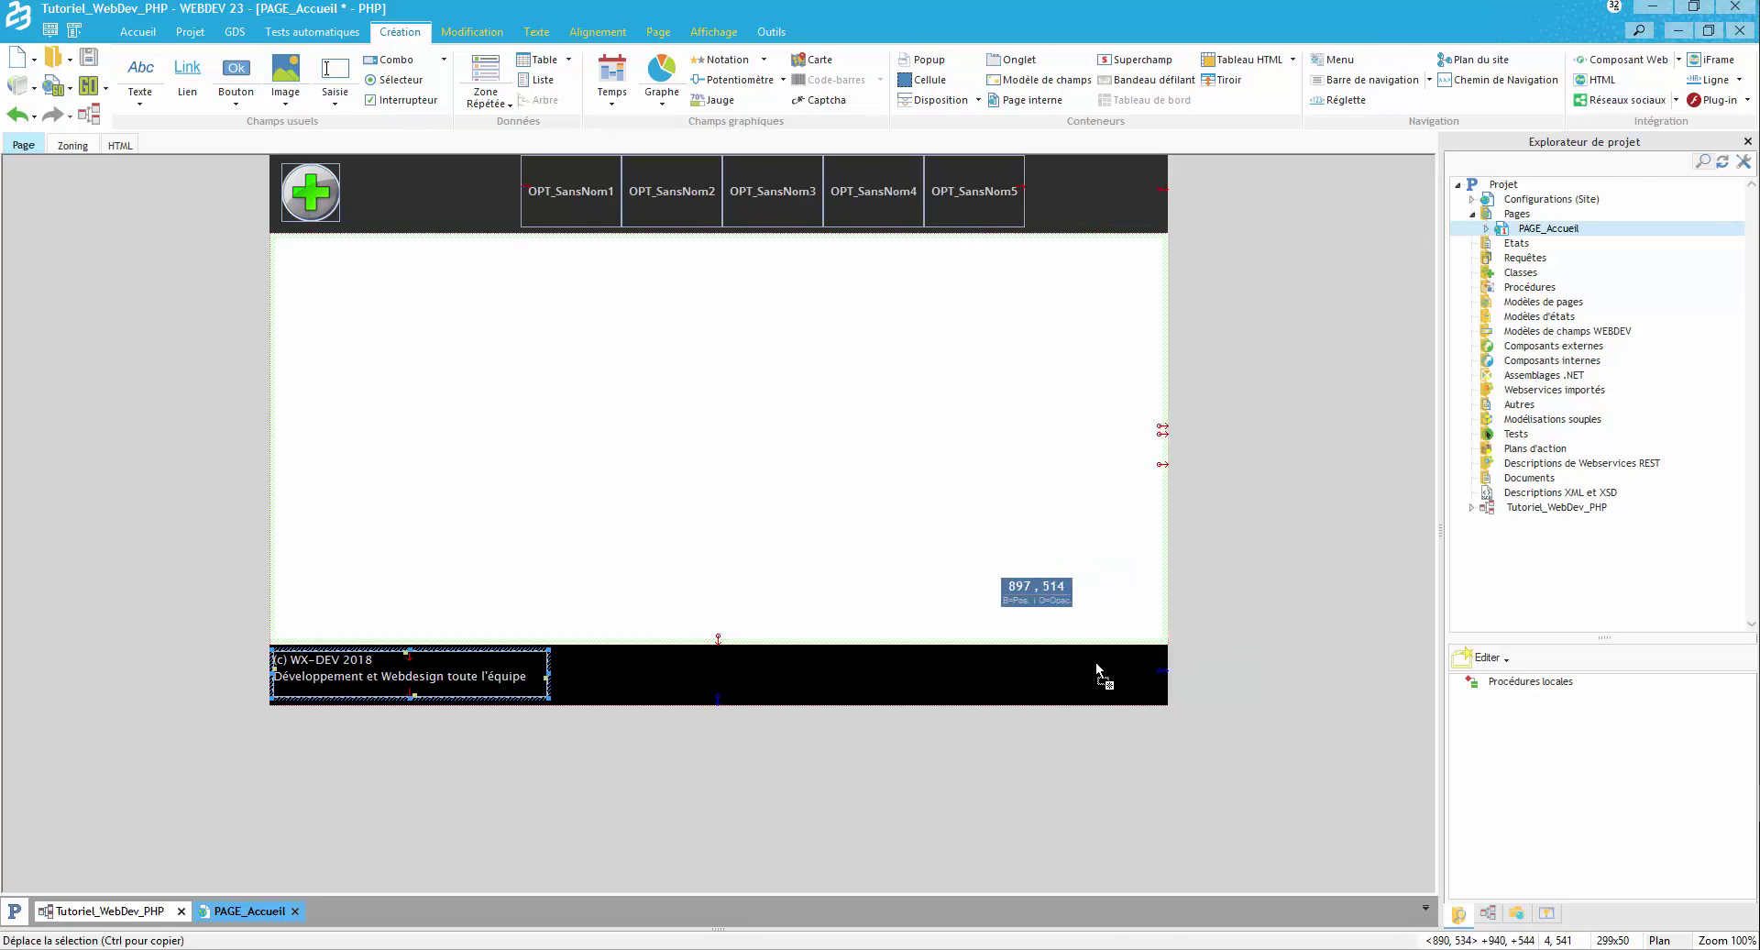
pyautogui.click(979, 677)
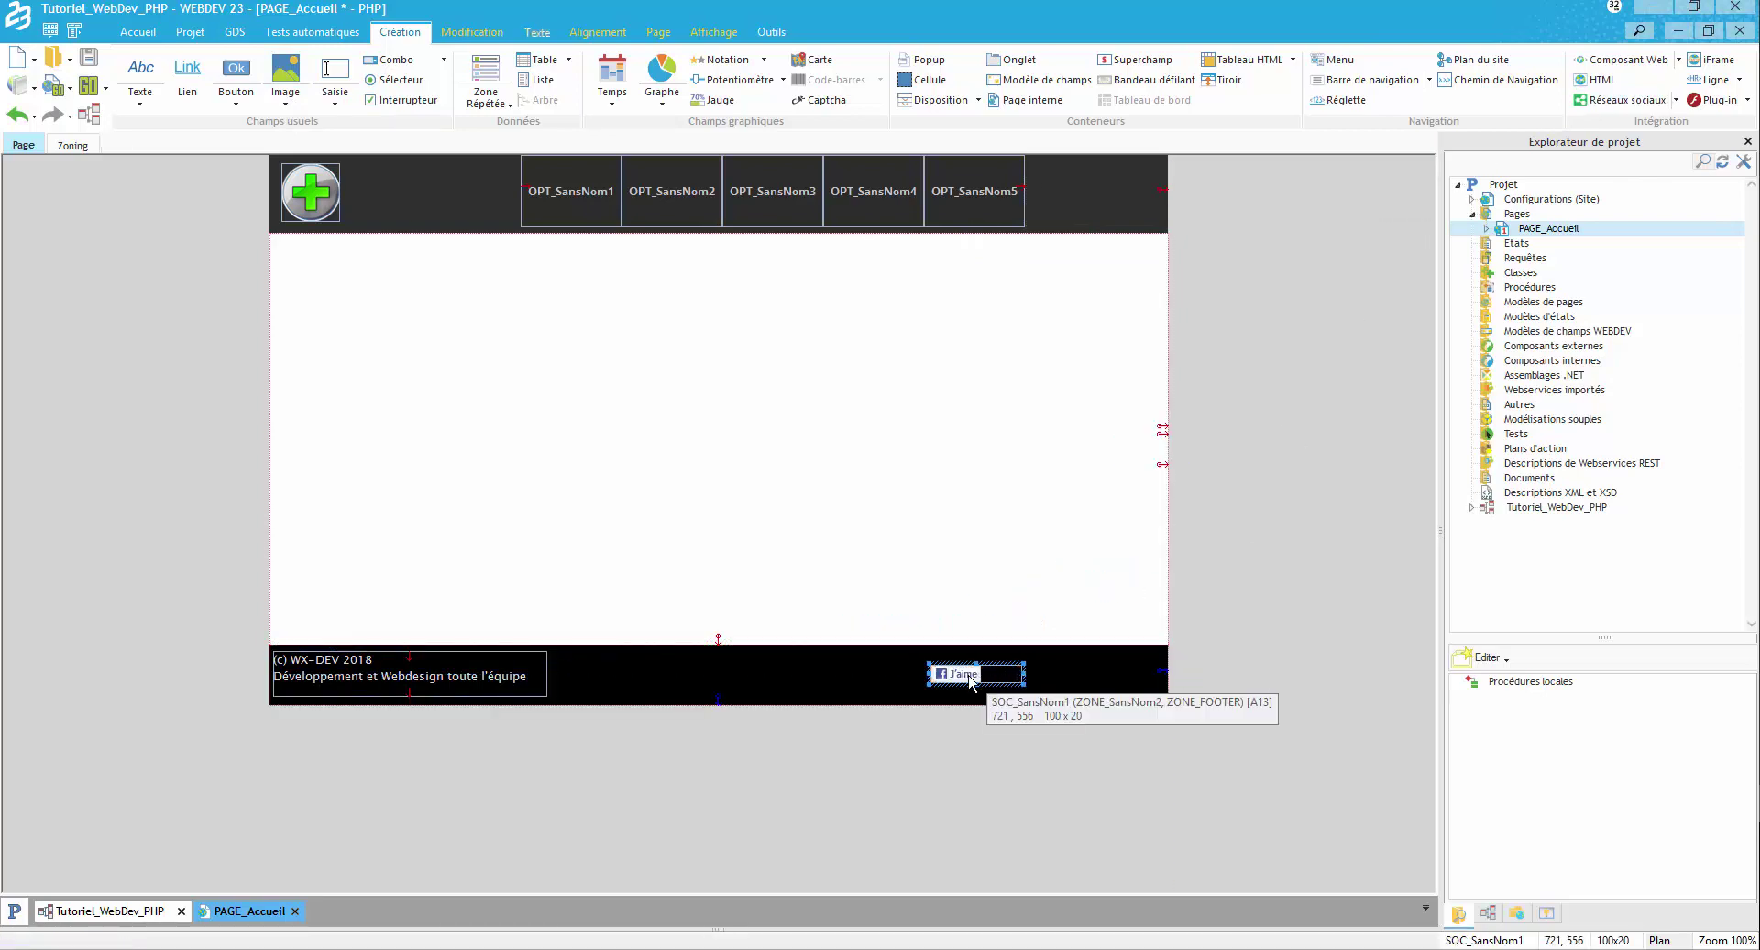
pyautogui.doubleClick(1022, 677)
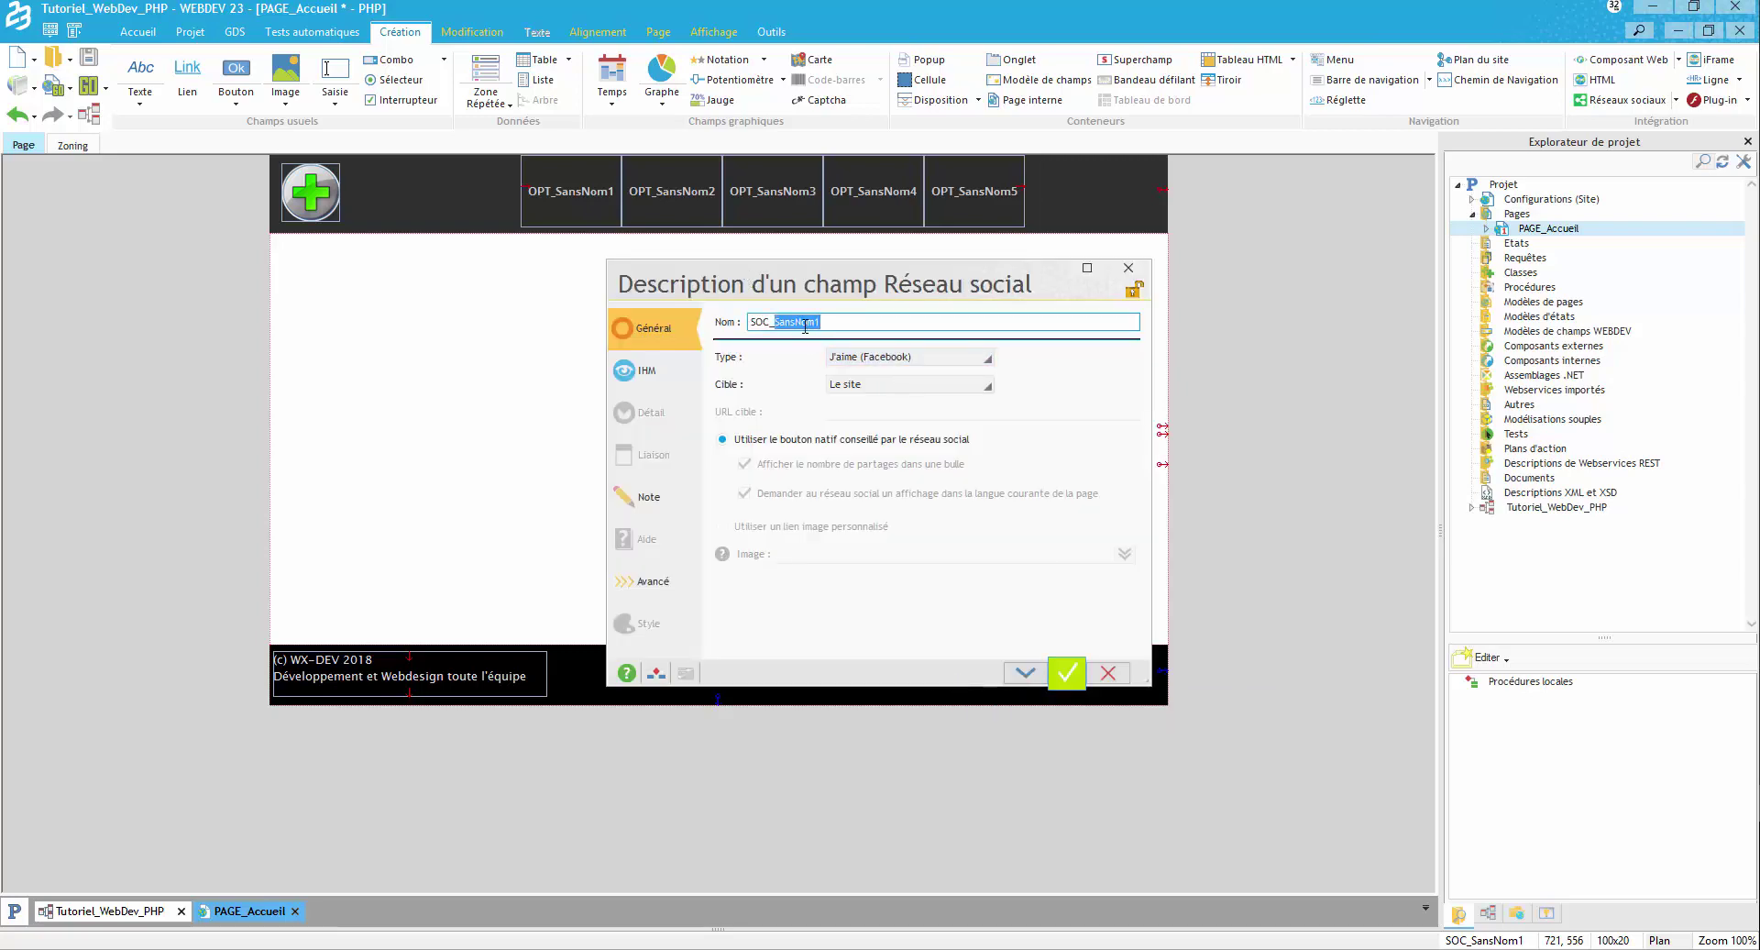
pyautogui.write('FB')
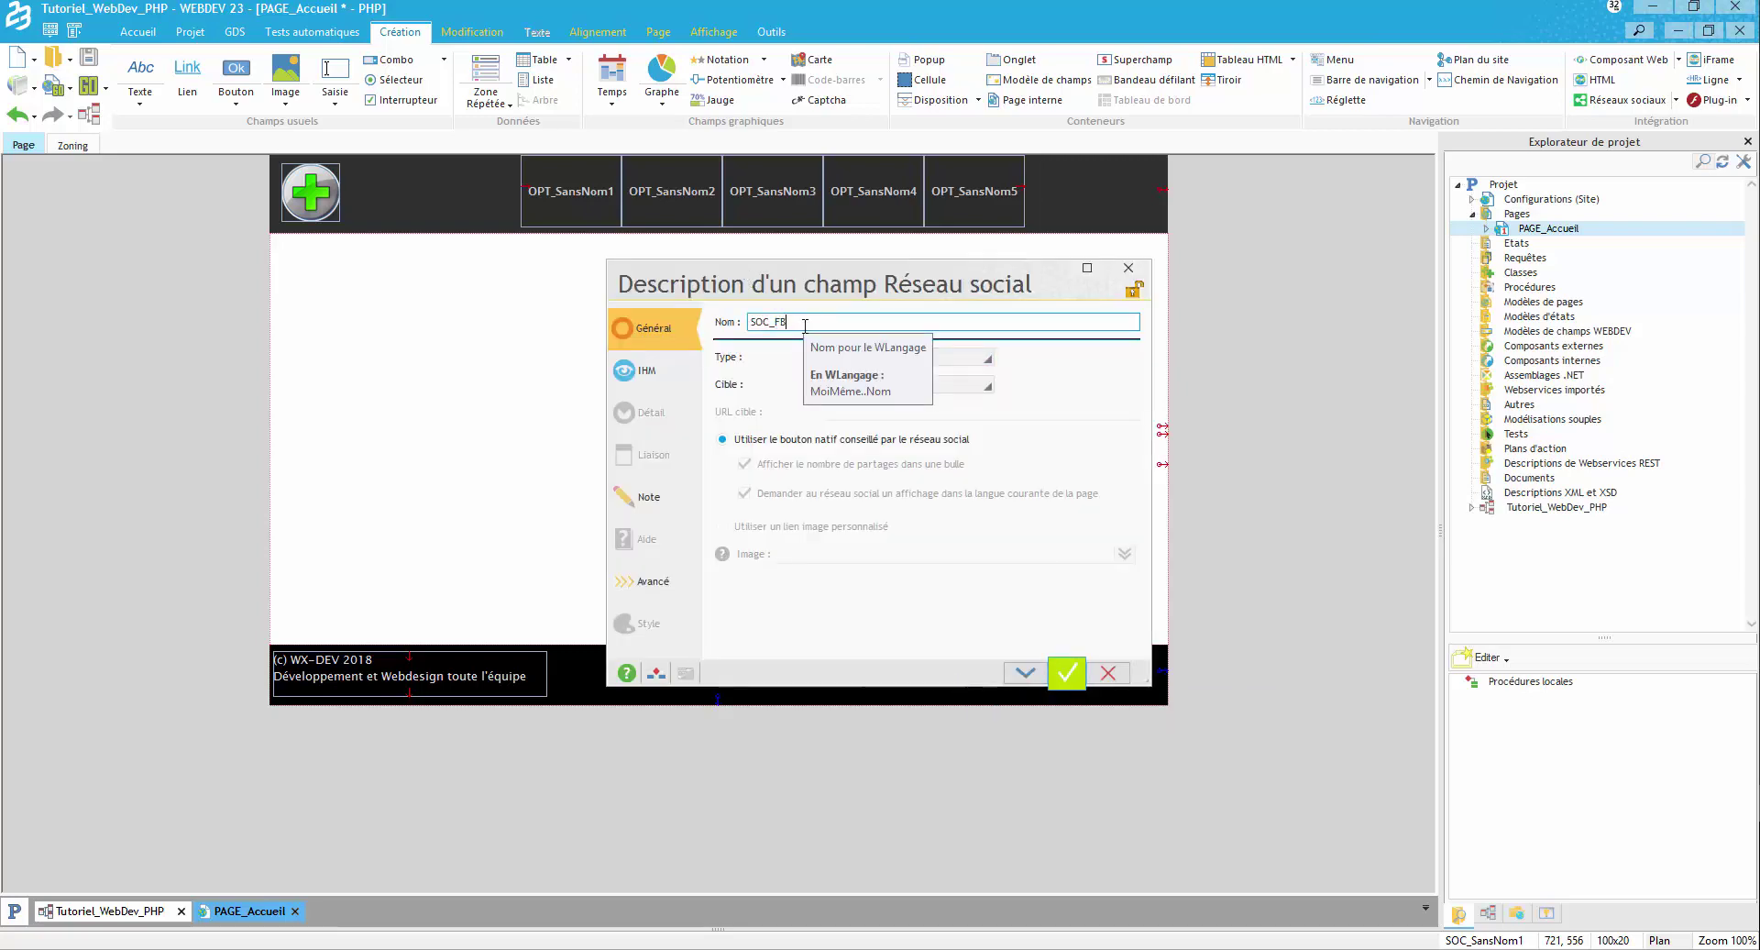
pyautogui.click(1071, 675)
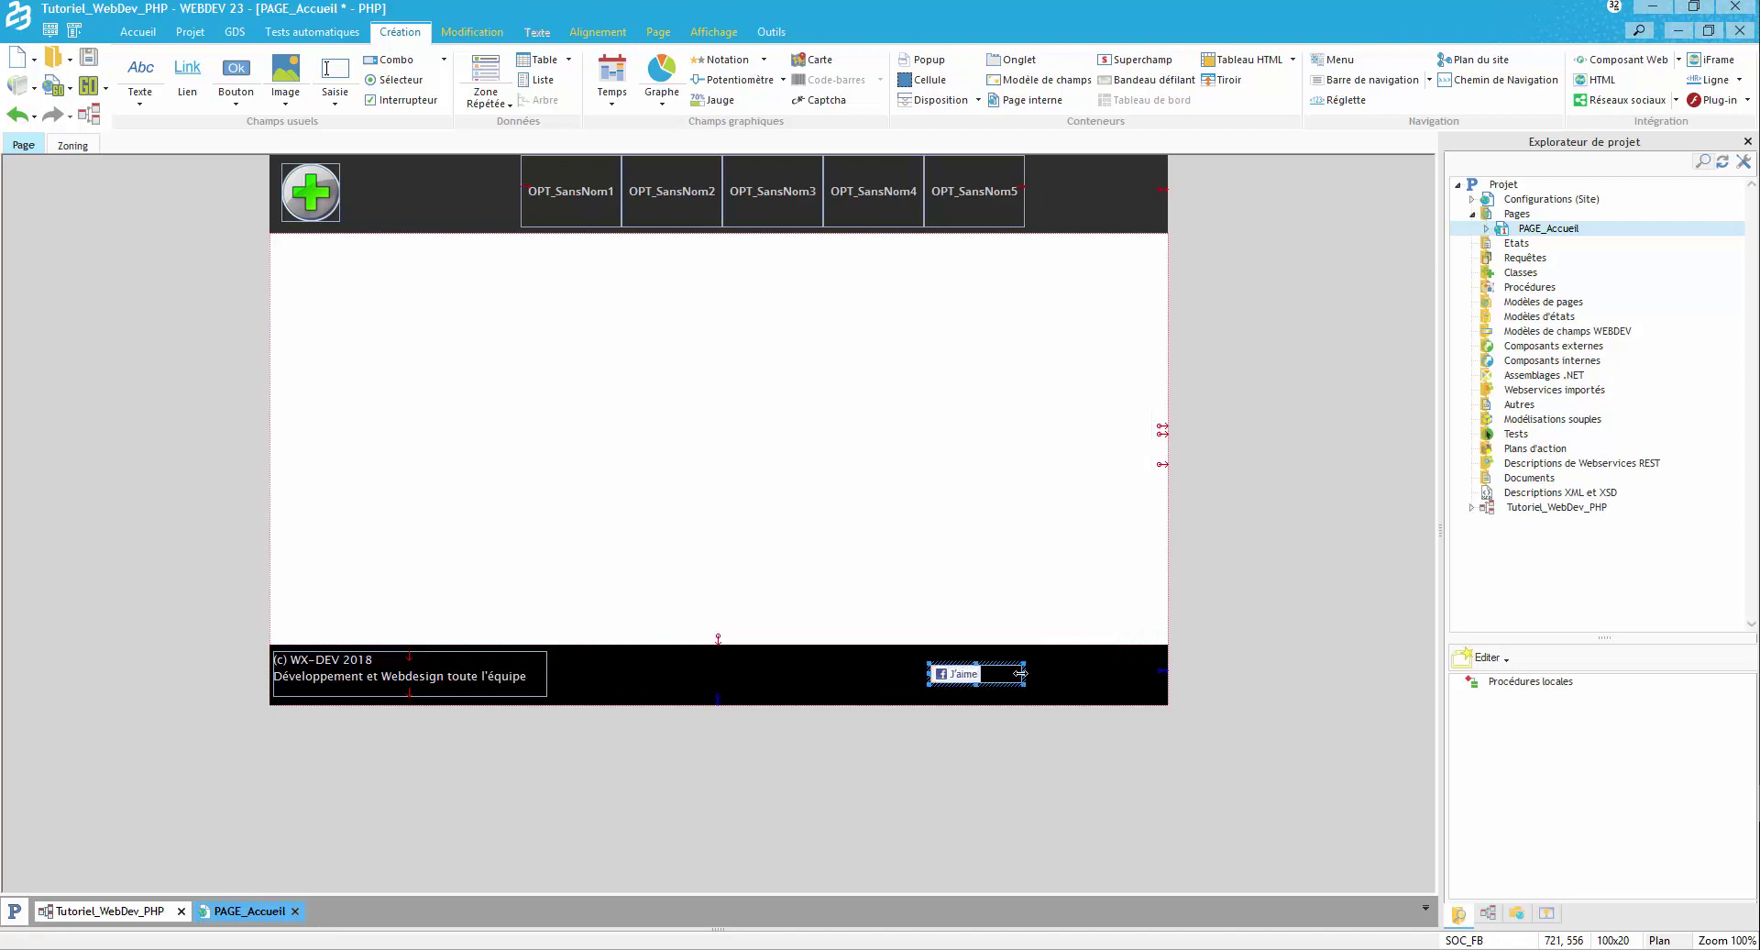
pyautogui.moveTo(1024, 675); pyautogui.dragTo(983, 675)
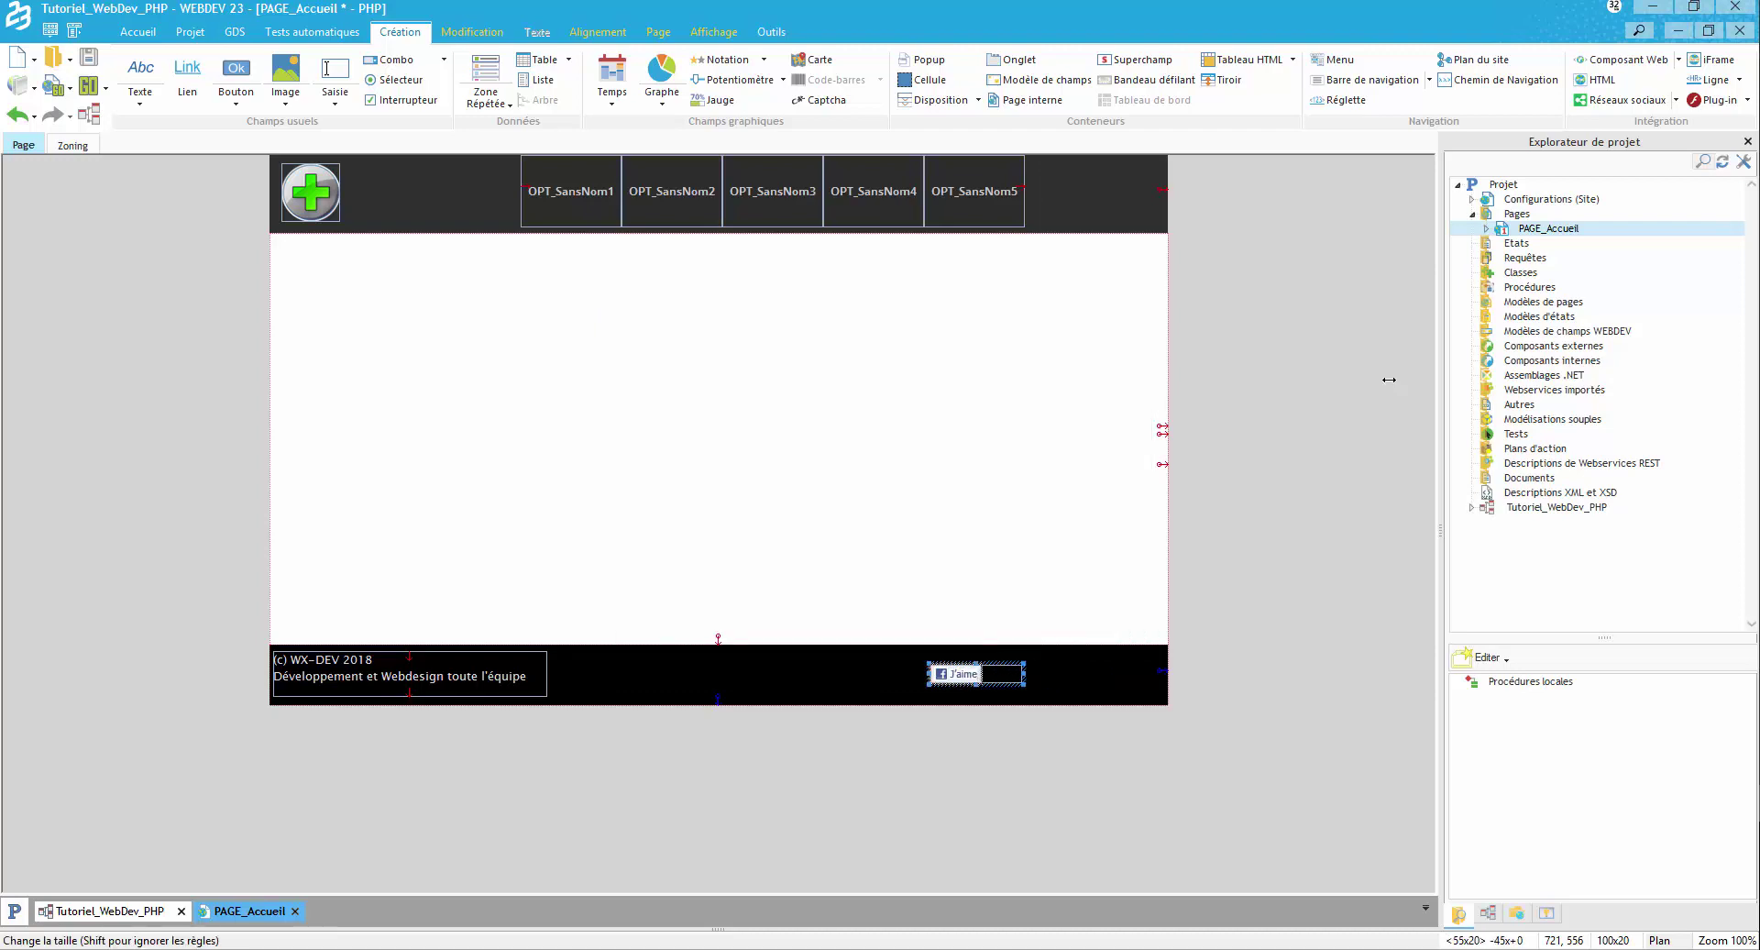
# Add a second social network field at about 782, 556, beside the J'aime button in the footer, and name it SOC_TWITTER.
pyautogui.click(1589, 108)
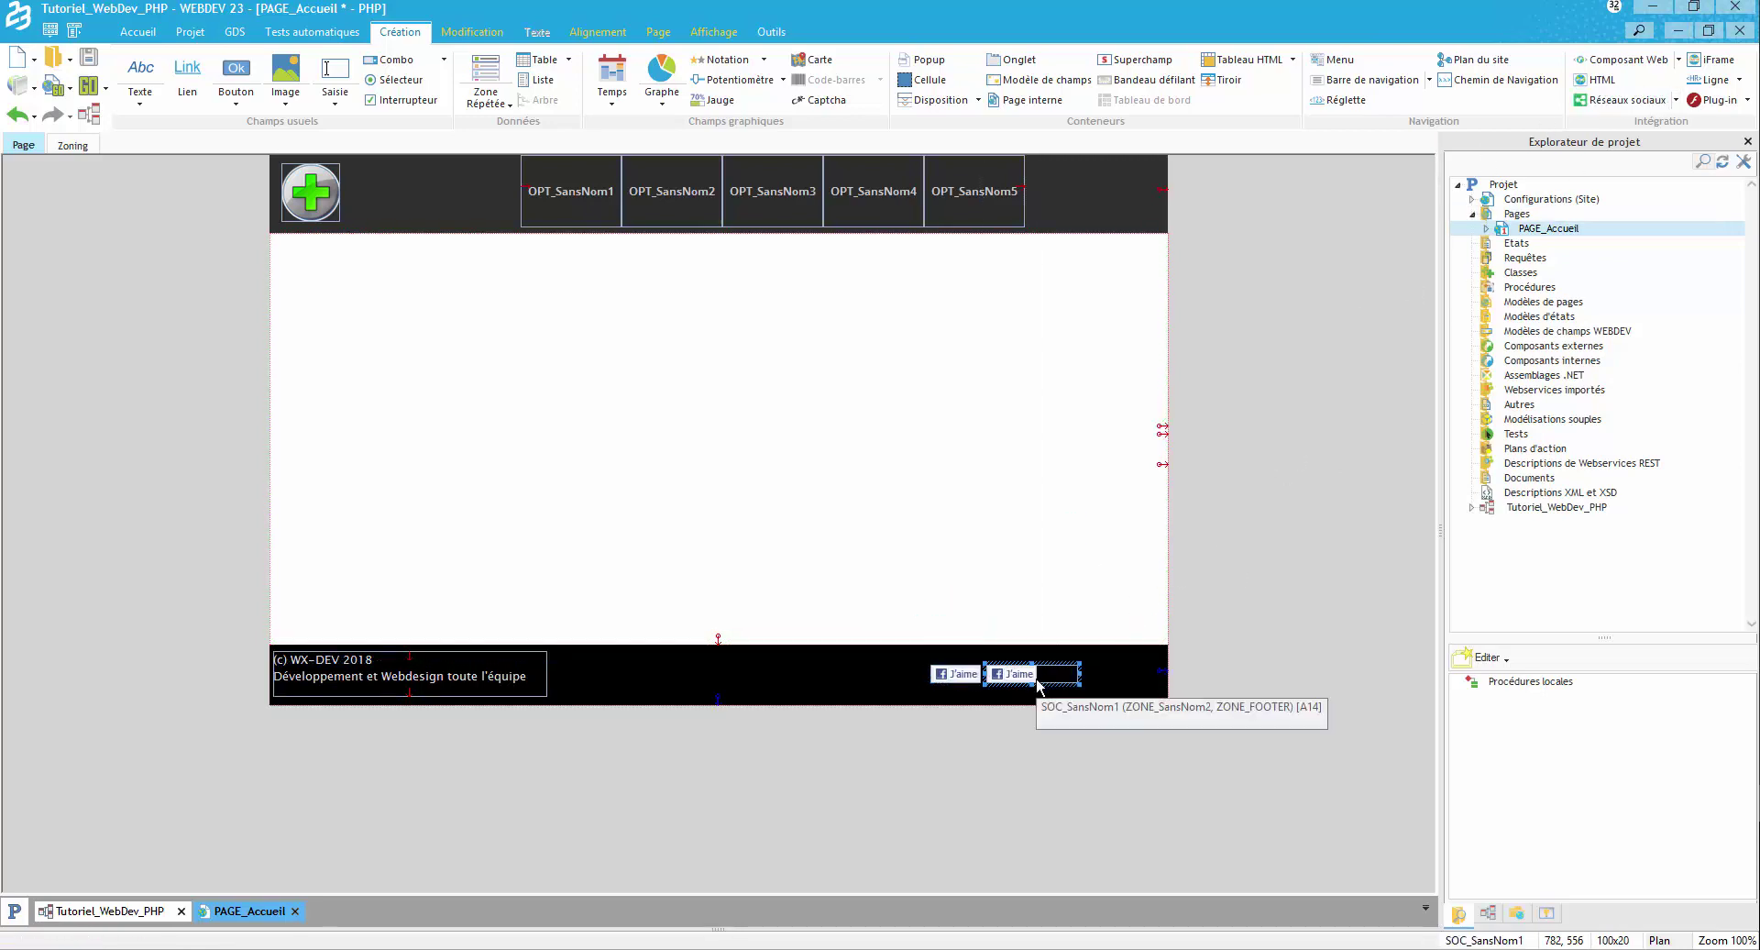
pyautogui.click(931, 366)
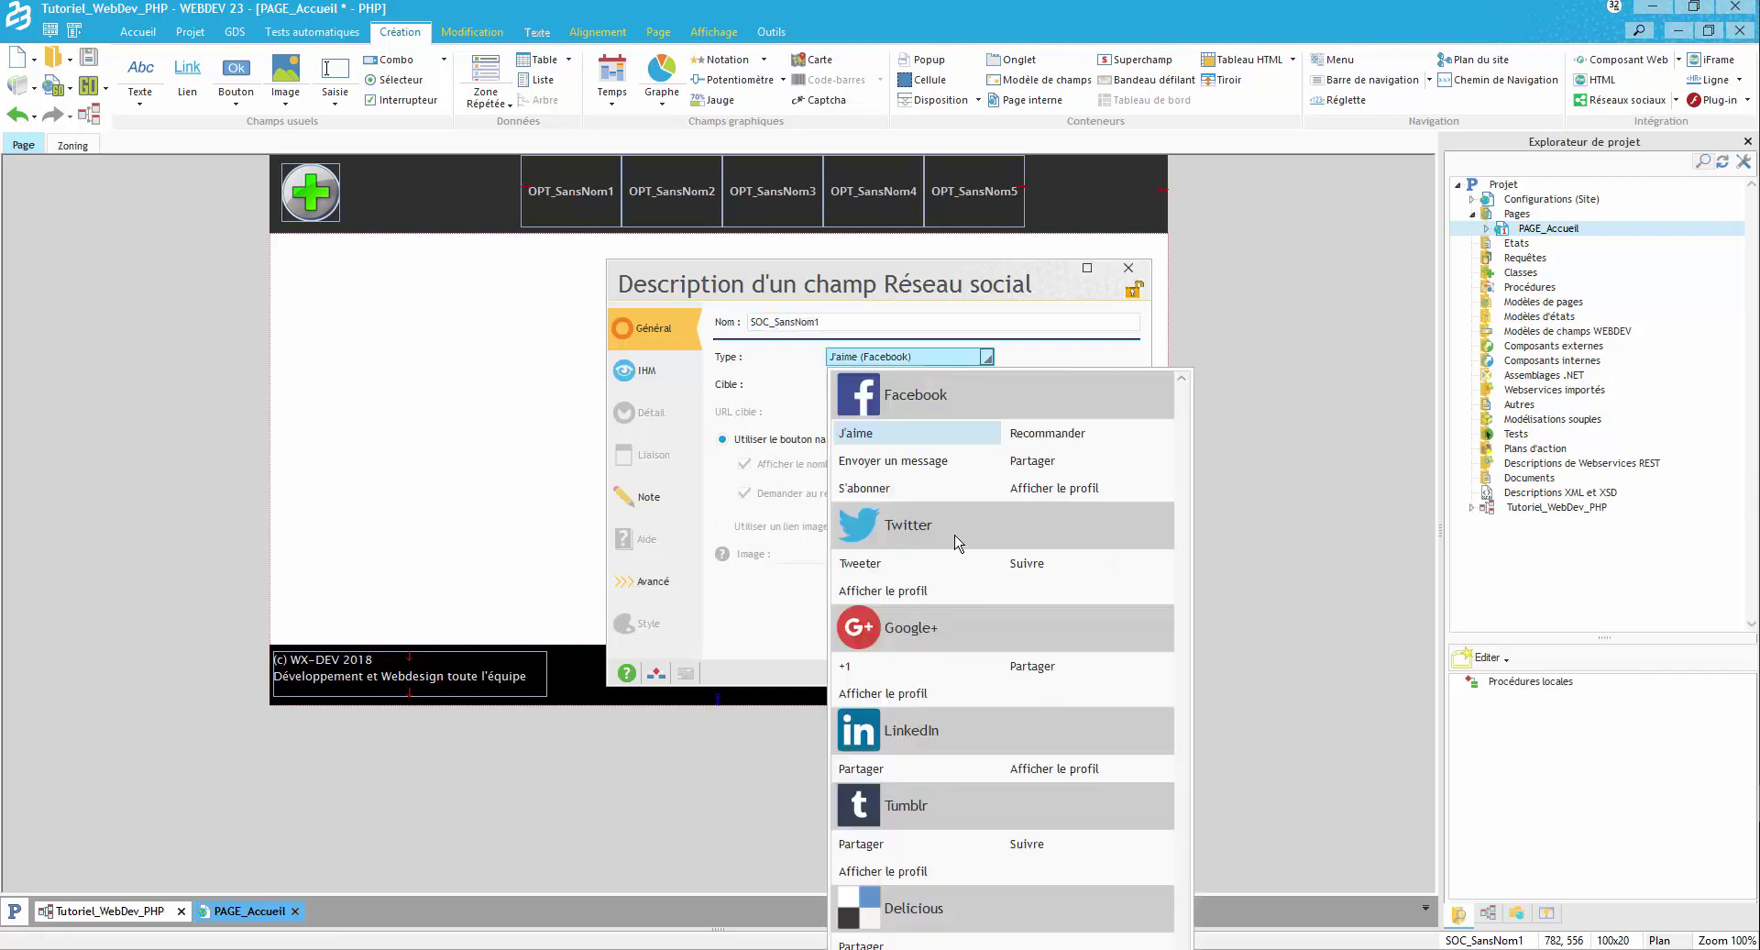
pyautogui.press('Escape')
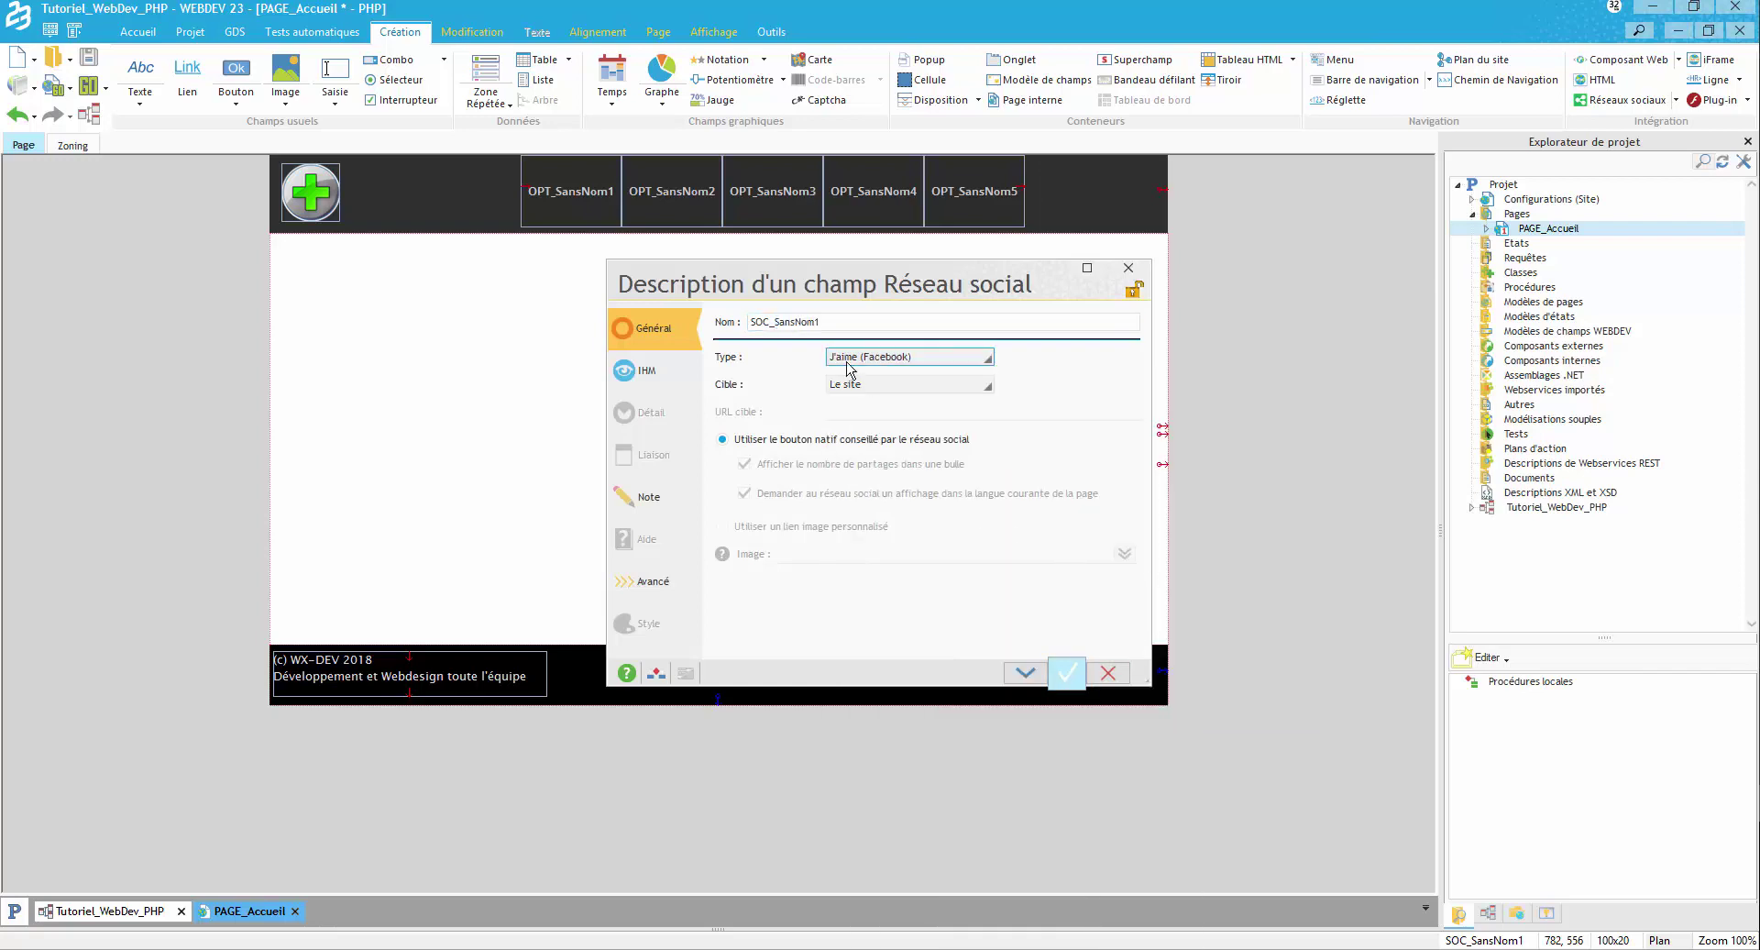
pyautogui.hotkey('shift', 'Tab')
pyautogui.write('T')
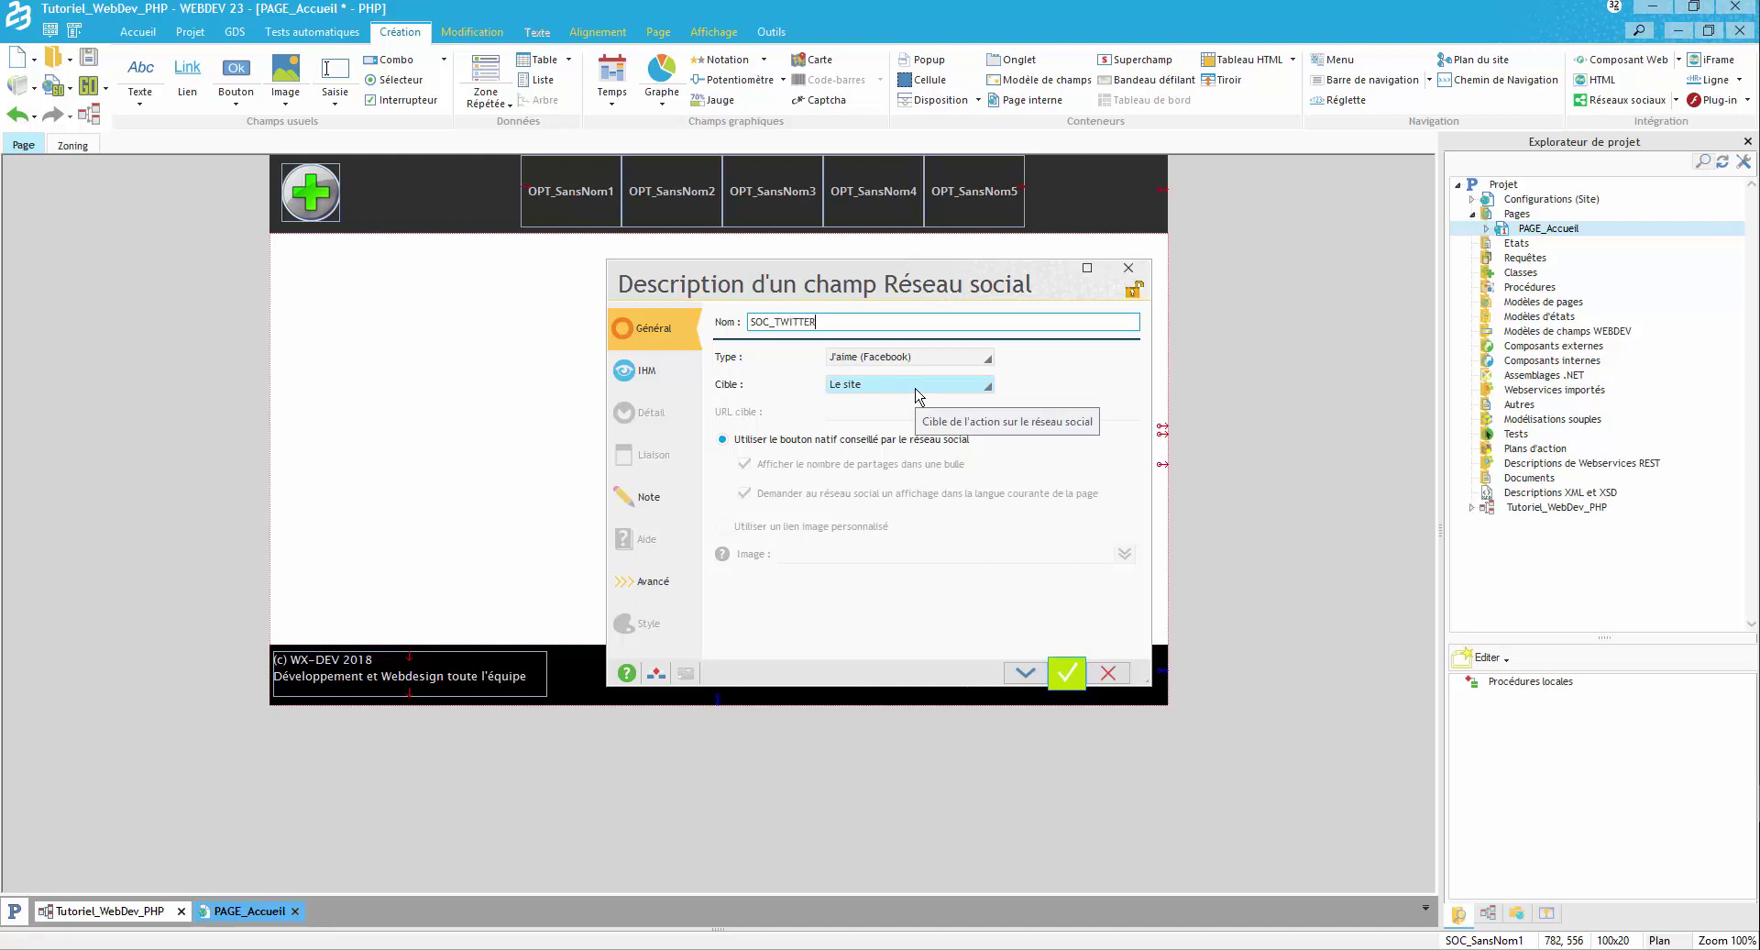
pyautogui.write('WITTER')
pyautogui.click(1067, 672)
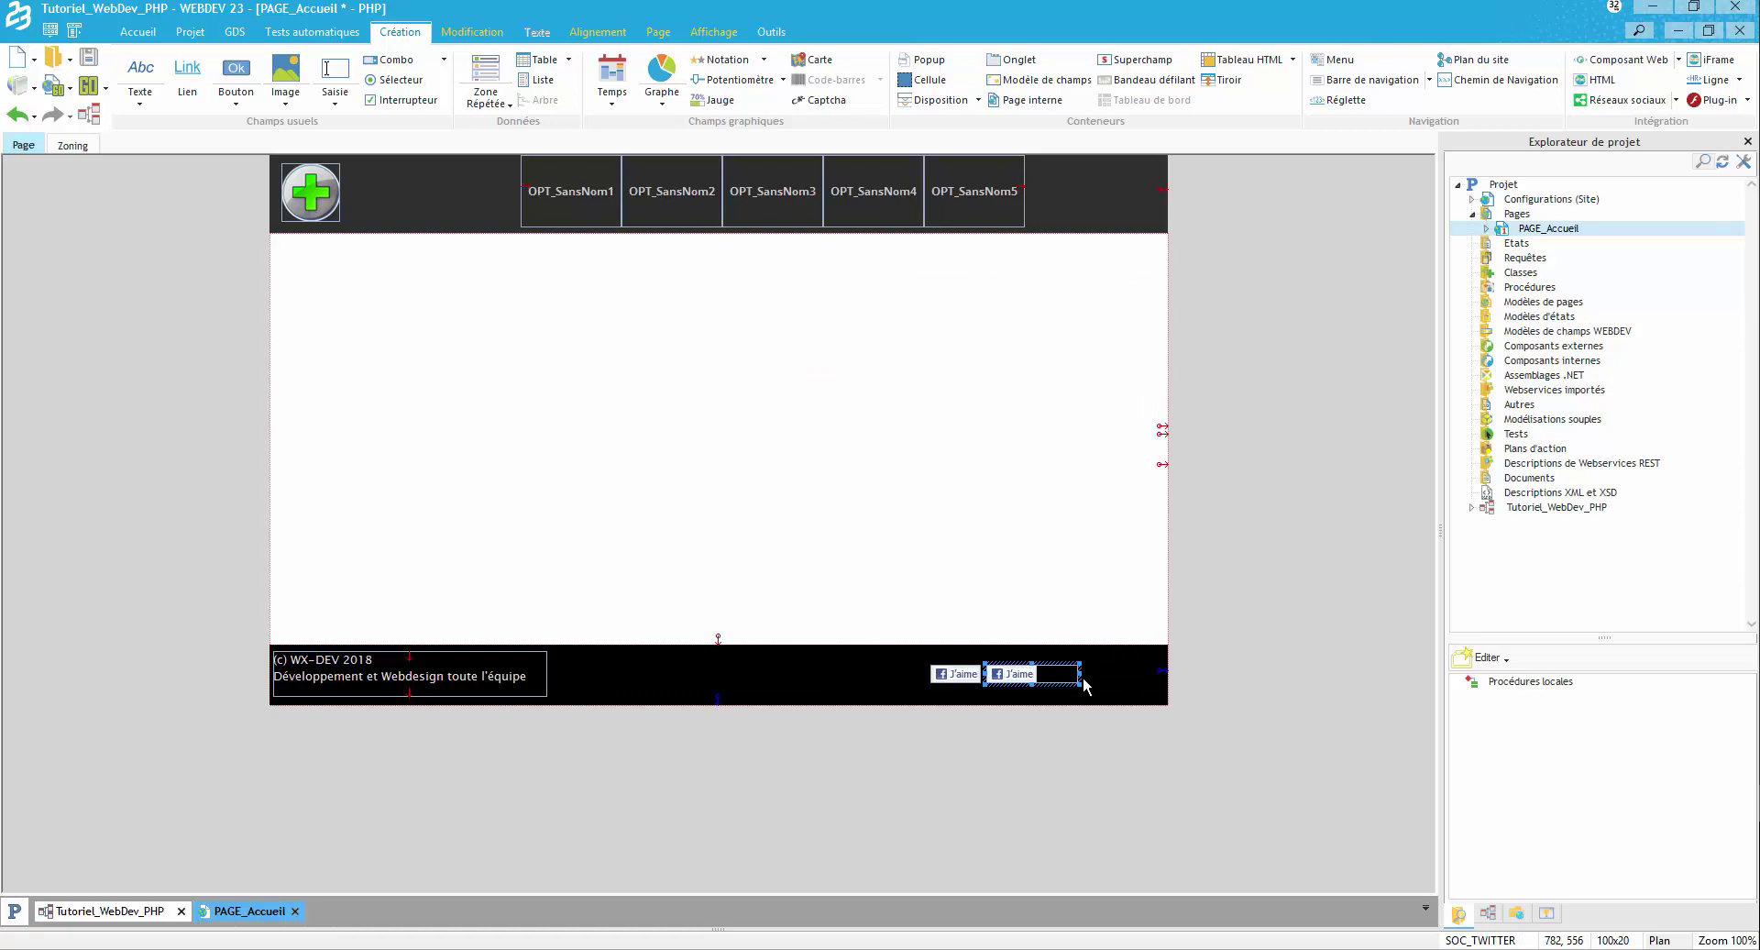
# Change the SOC_TWITTER field's type to Tweeter (Twitter) and resize the field to about 71 px wide.
pyautogui.moveTo(1078, 675); pyautogui.dragTo(1043, 675)
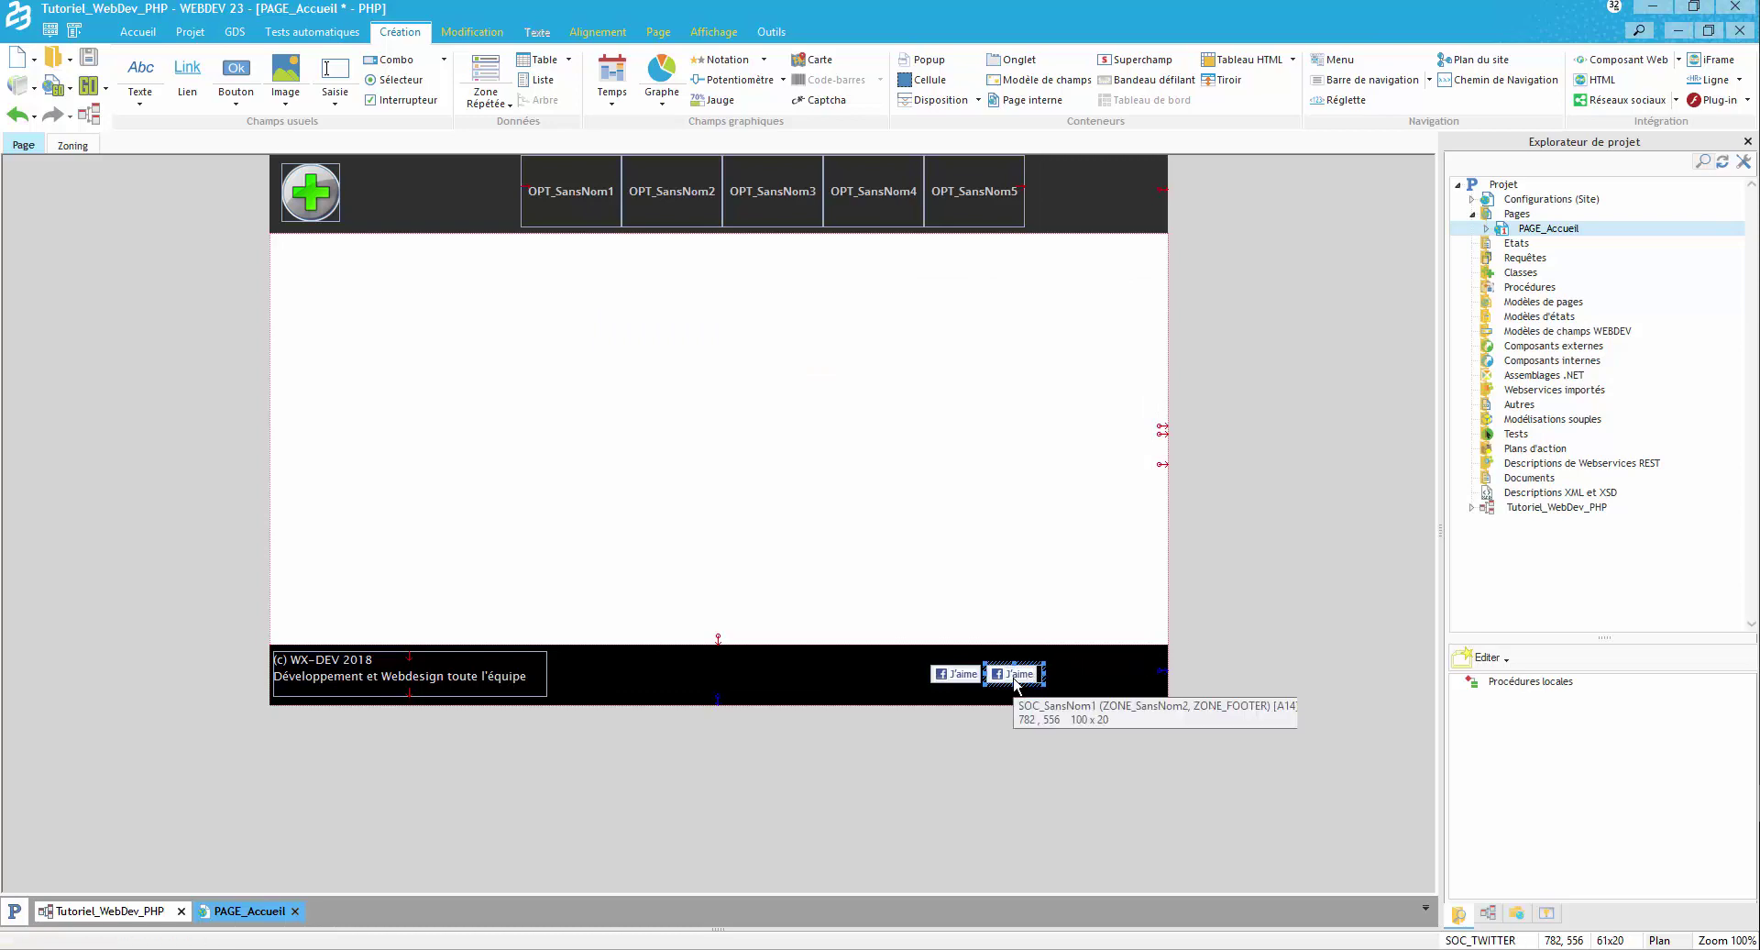
pyautogui.doubleClick(1014, 679)
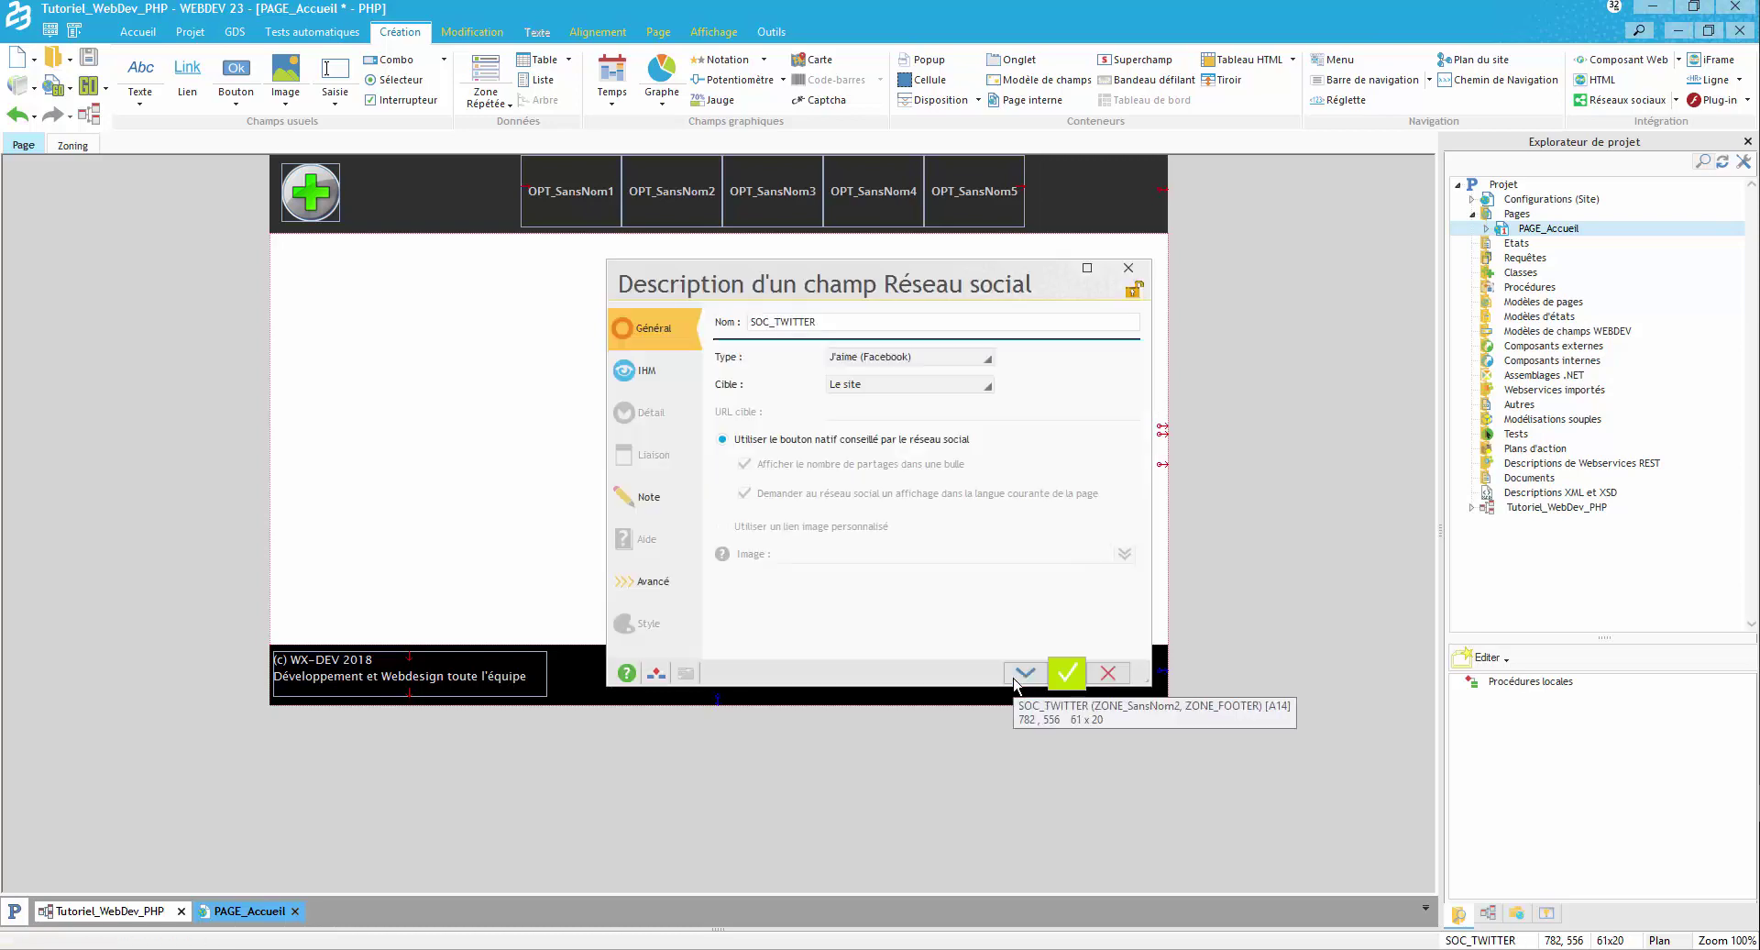
pyautogui.click(877, 359)
pyautogui.click(896, 459)
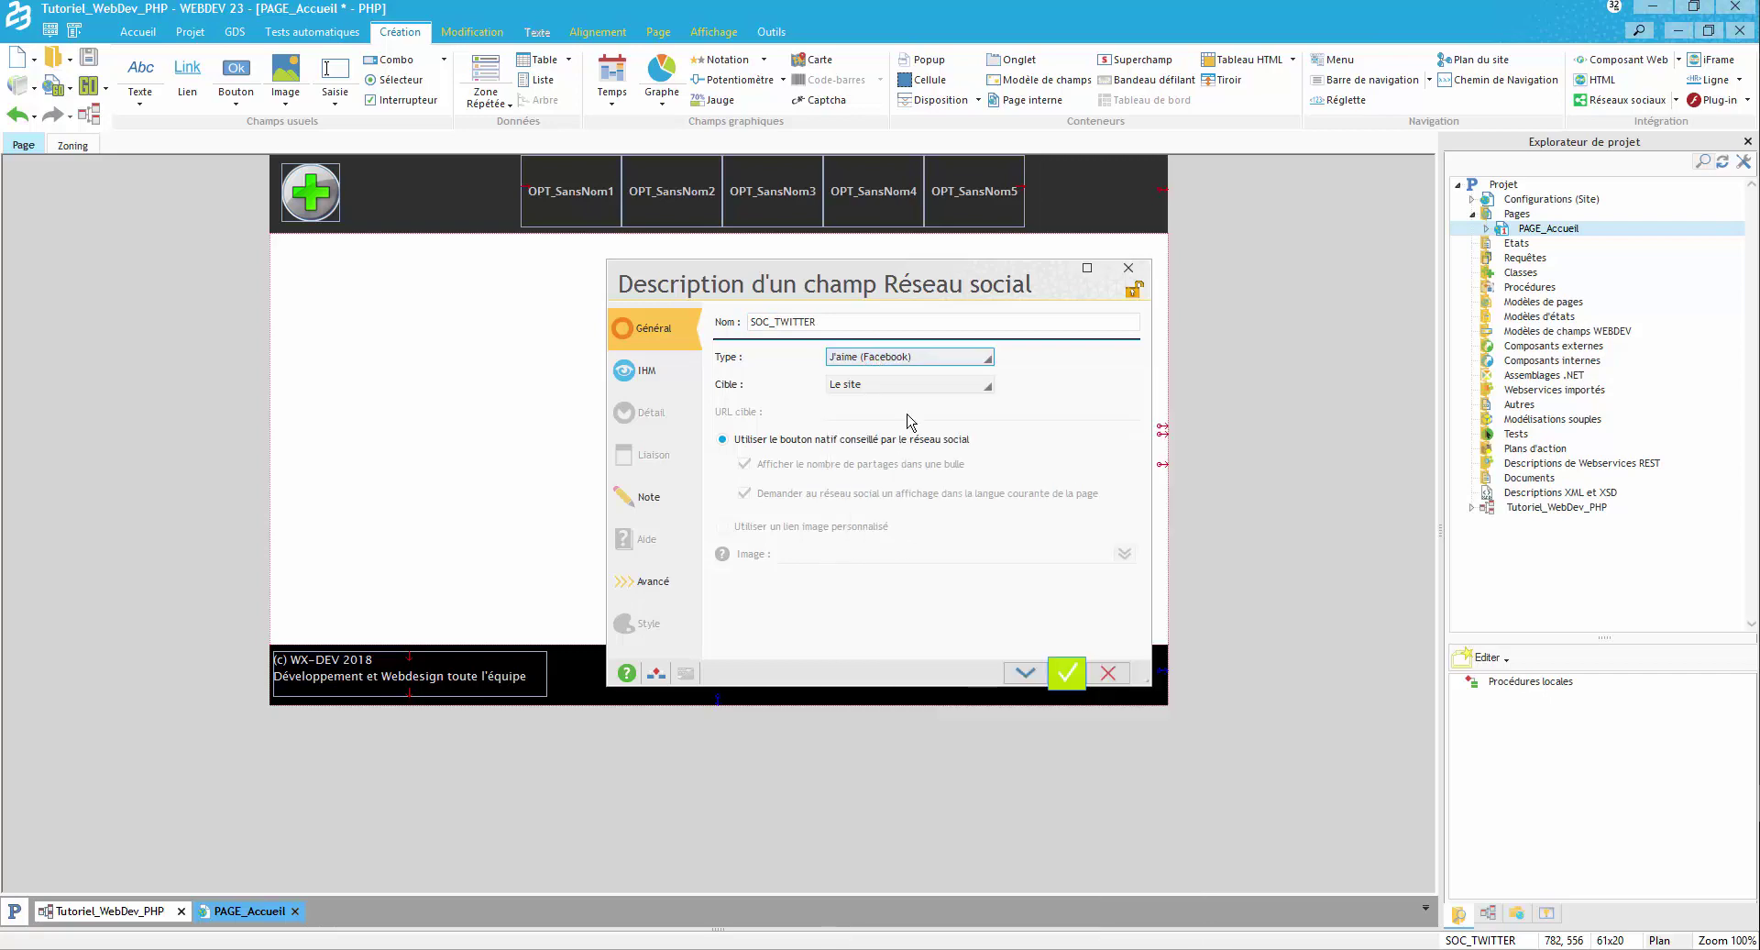
pyautogui.click(912, 359)
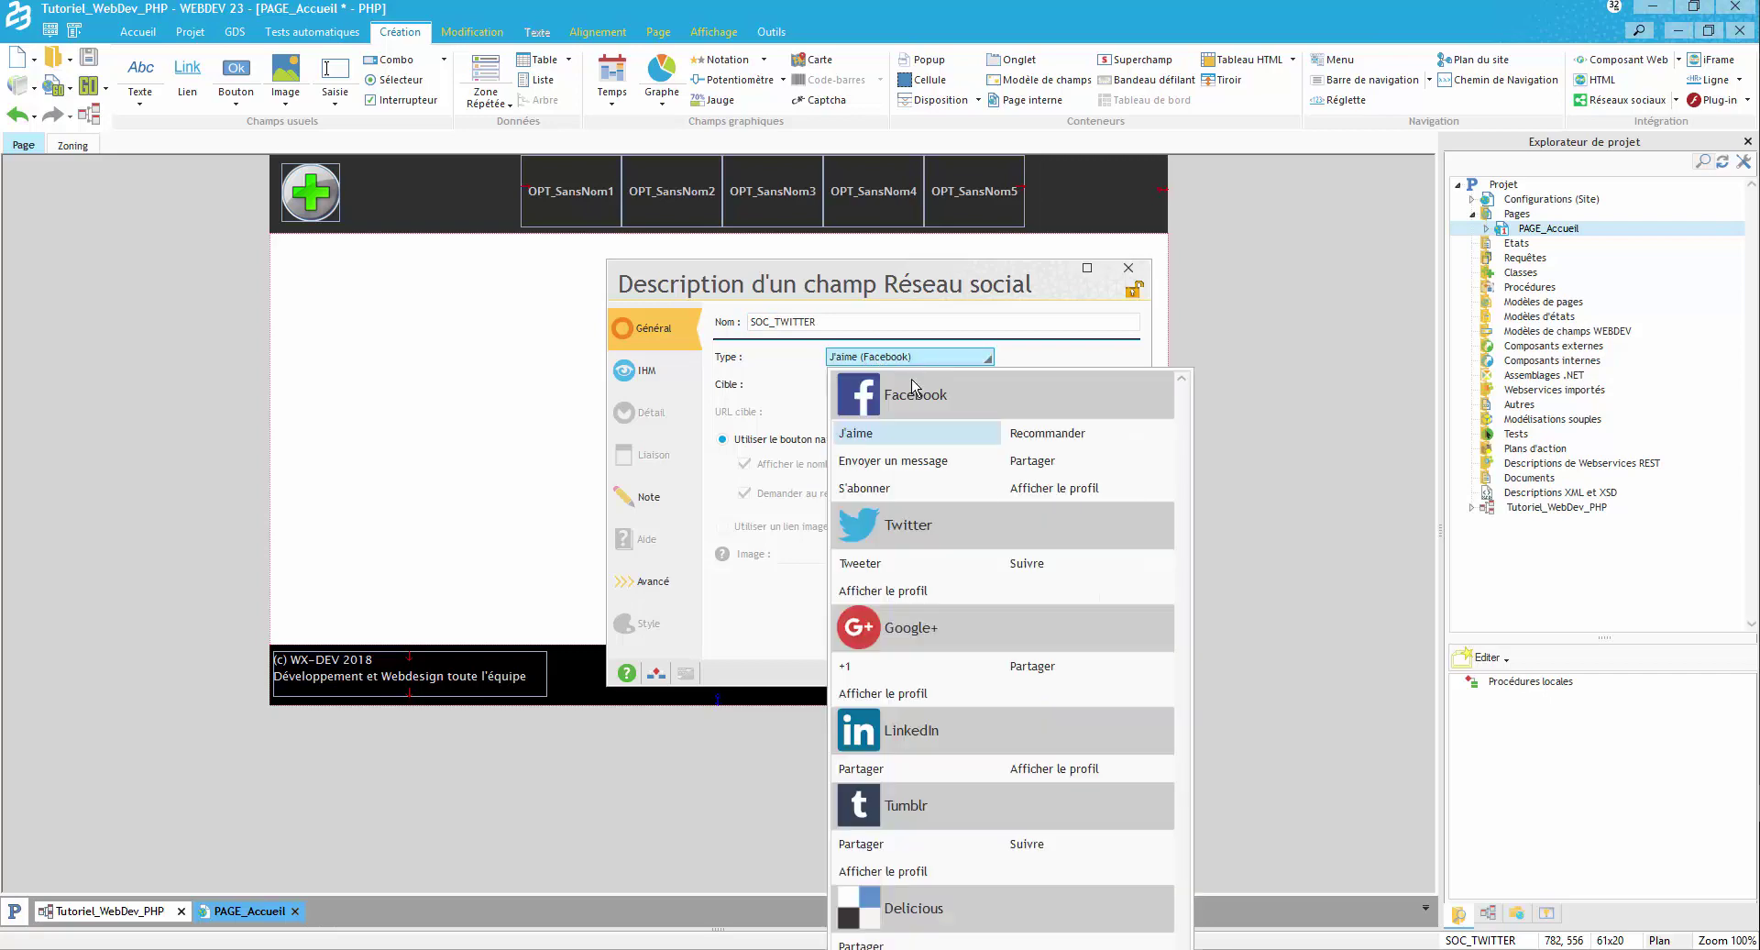
pyautogui.click(894, 563)
pyautogui.click(1066, 673)
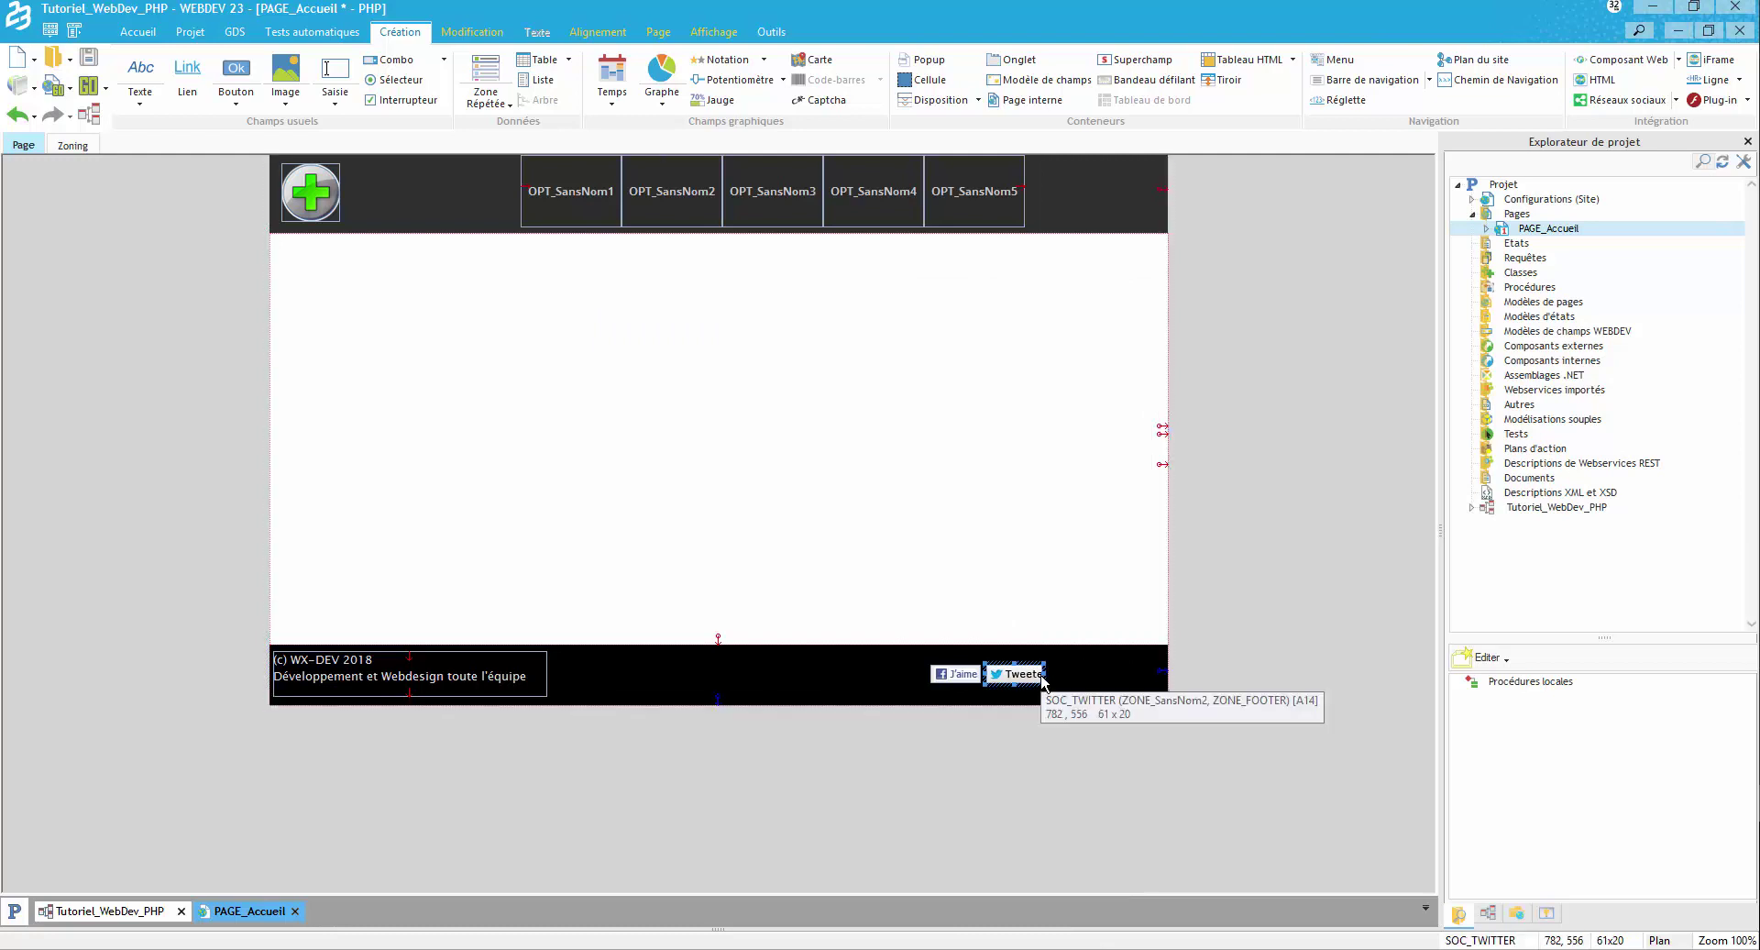
pyautogui.moveTo(1047, 674); pyautogui.dragTo(1056, 674)
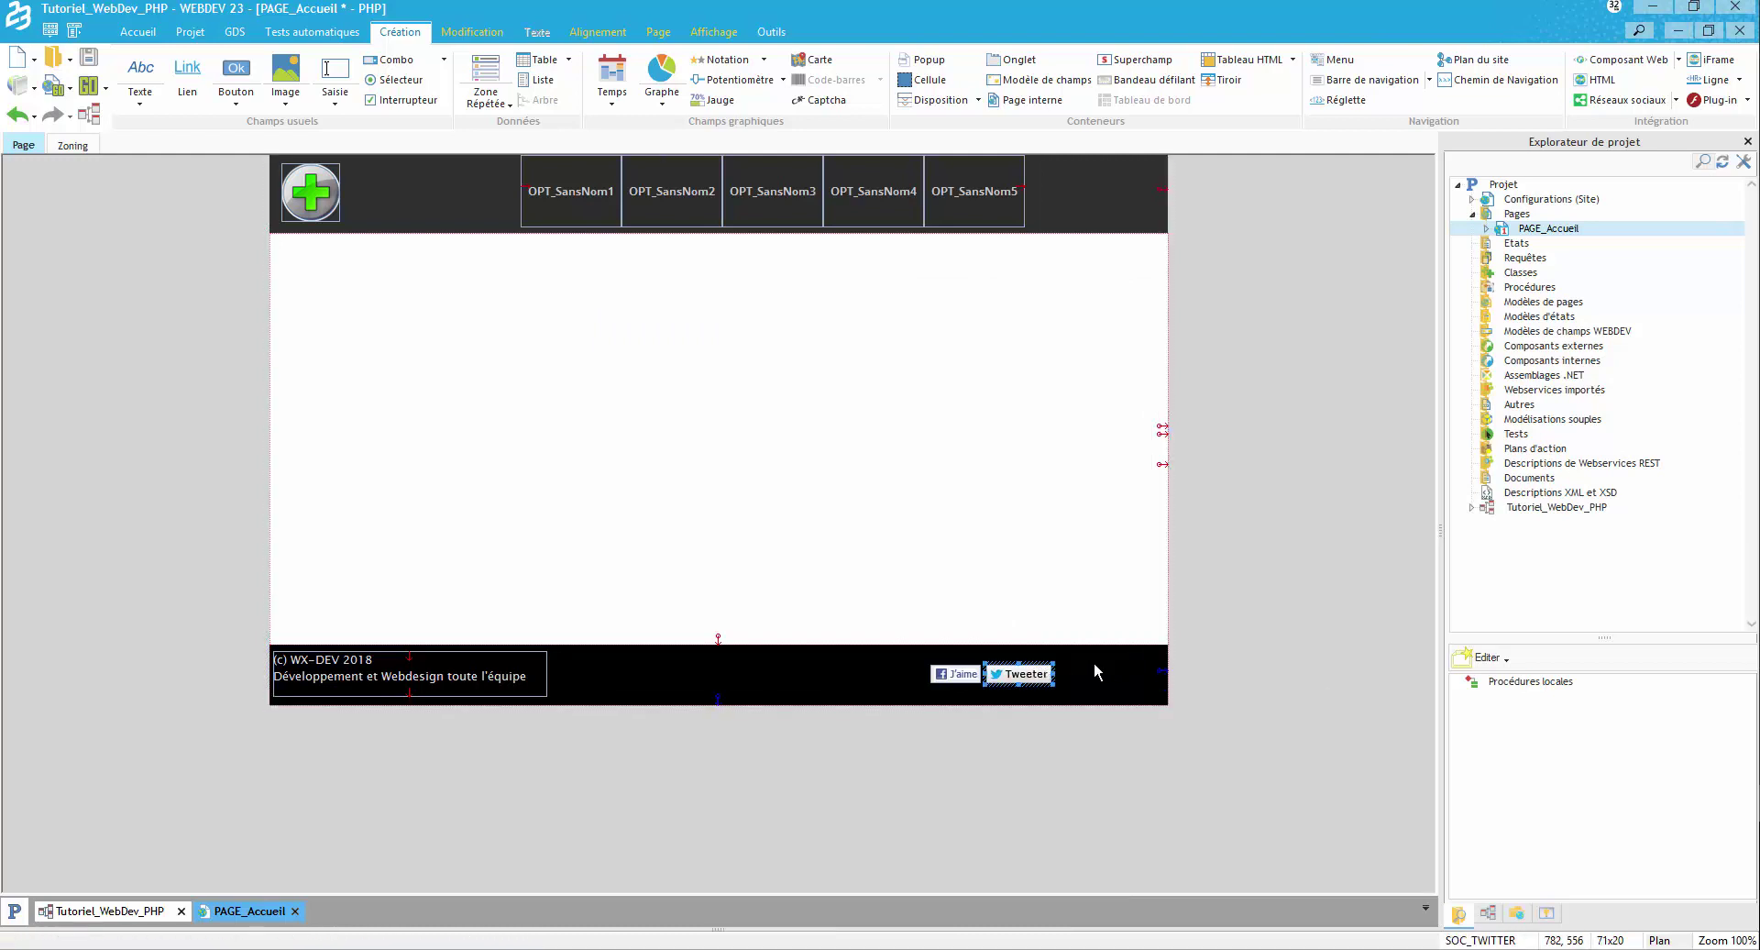
# Add a third social network field at about 859, 556, beside the Tweeter button in the footer, and name it SOC_GOOGLE.
pyautogui.click(1088, 675)
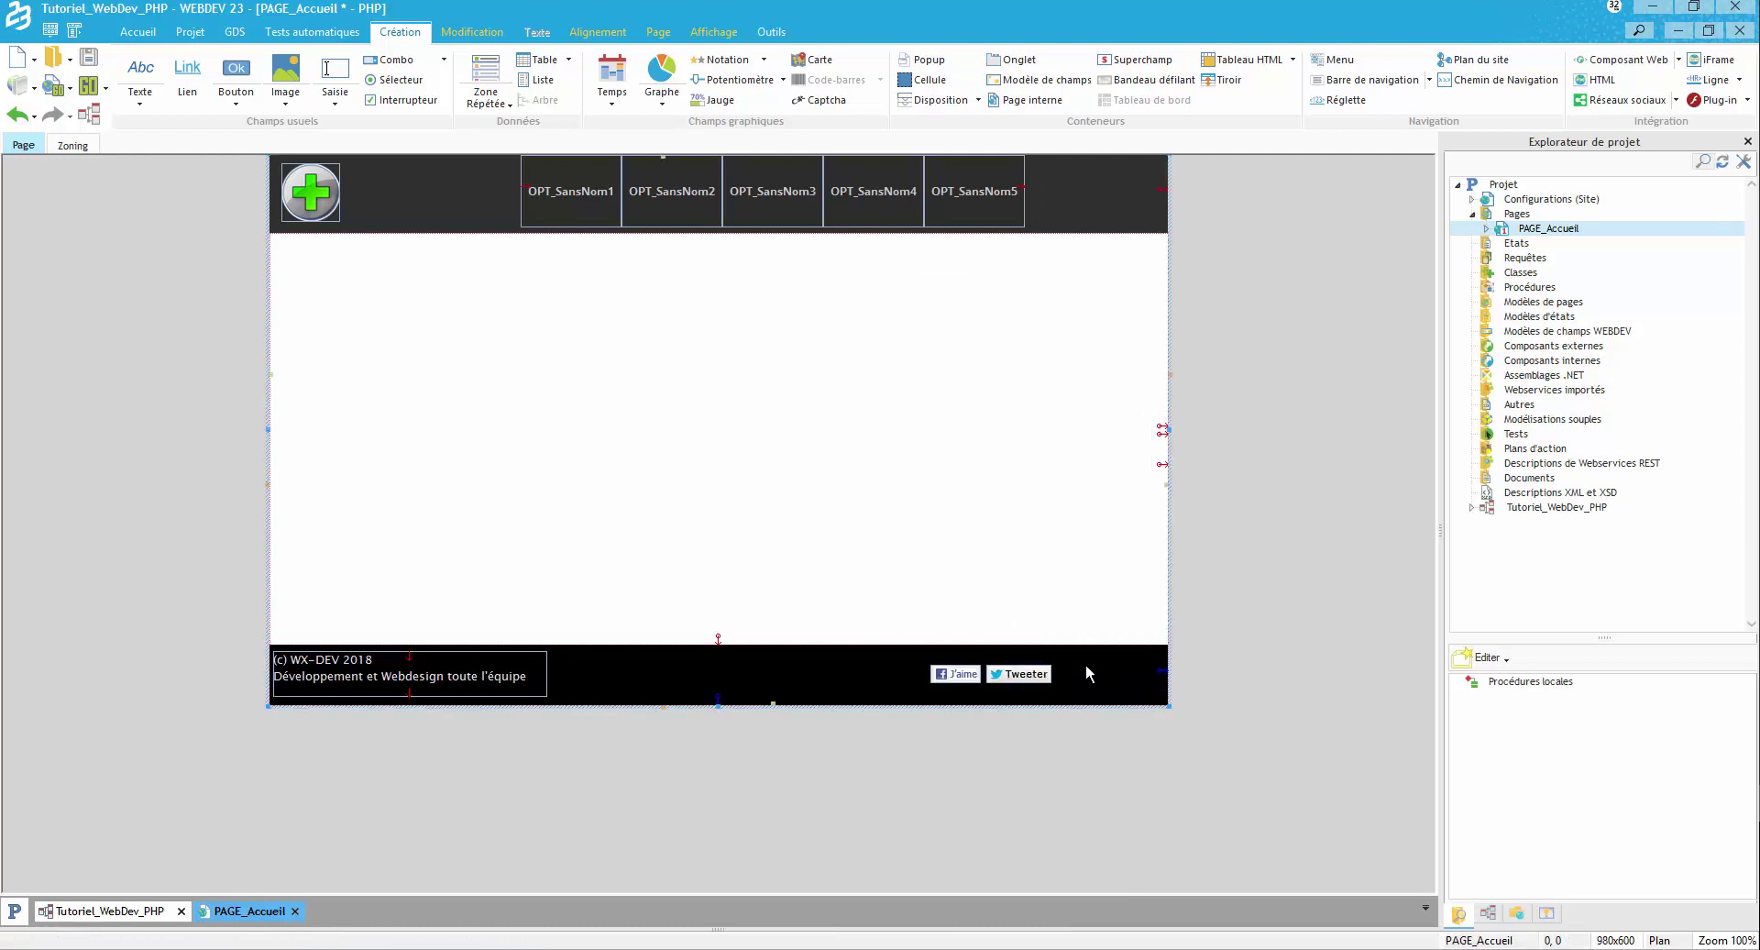
pyautogui.click(1581, 101)
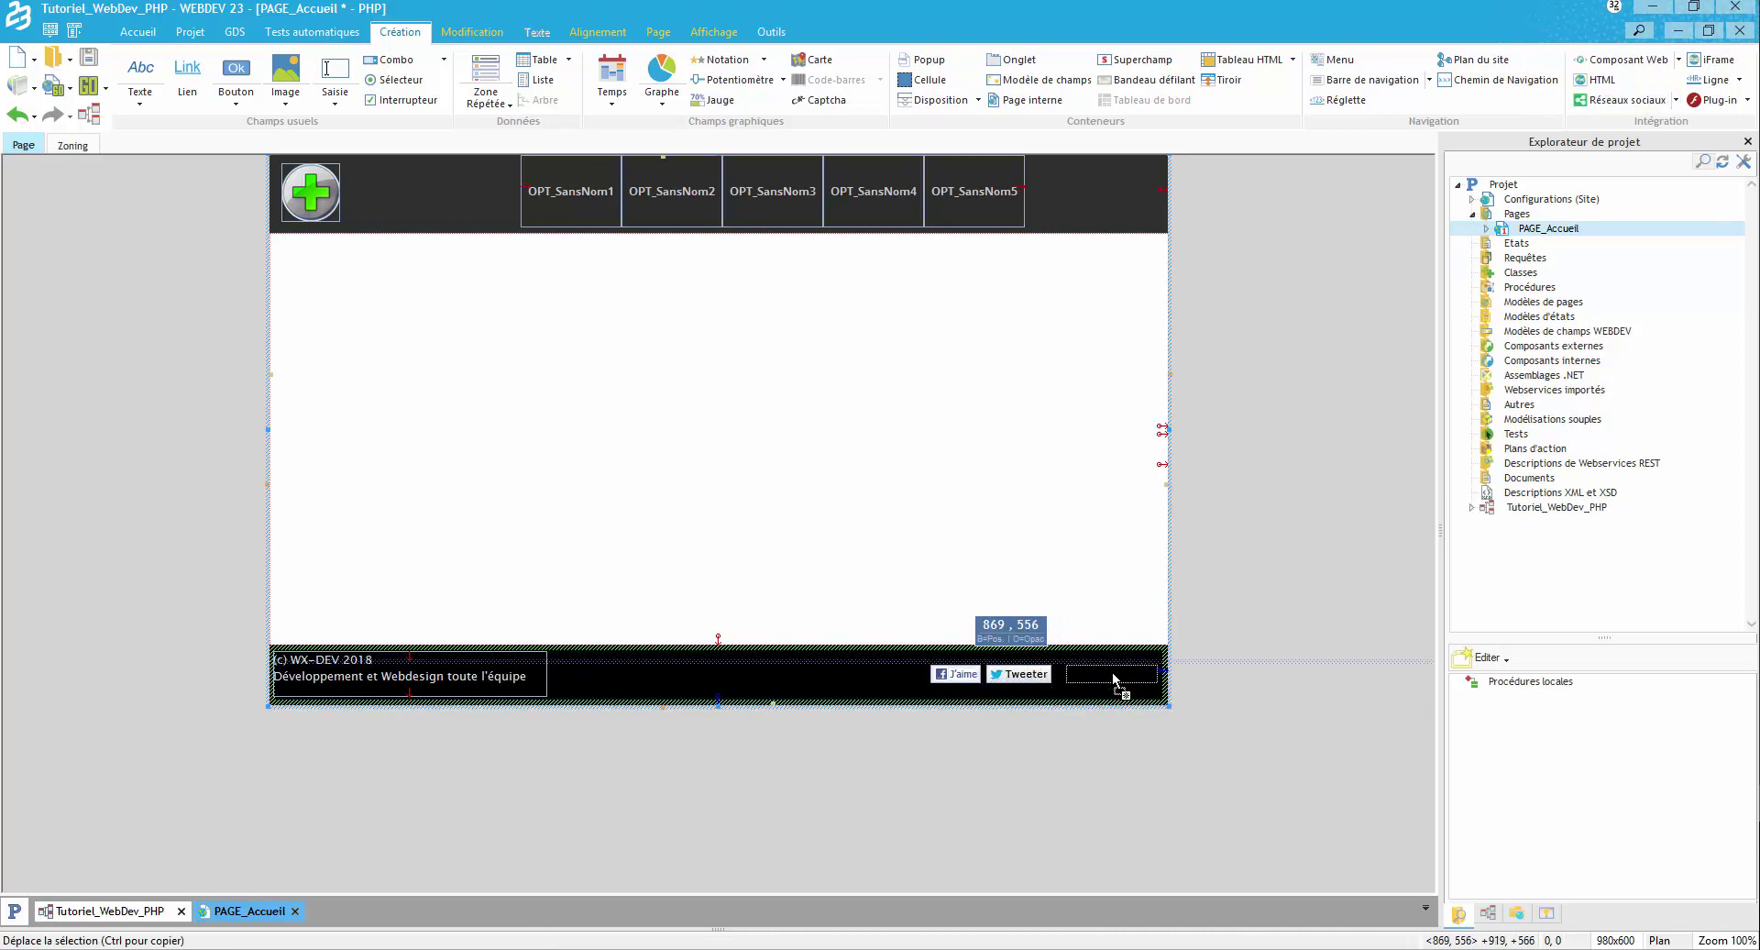
pyautogui.click(1113, 679)
pyautogui.doubleClick(1114, 681)
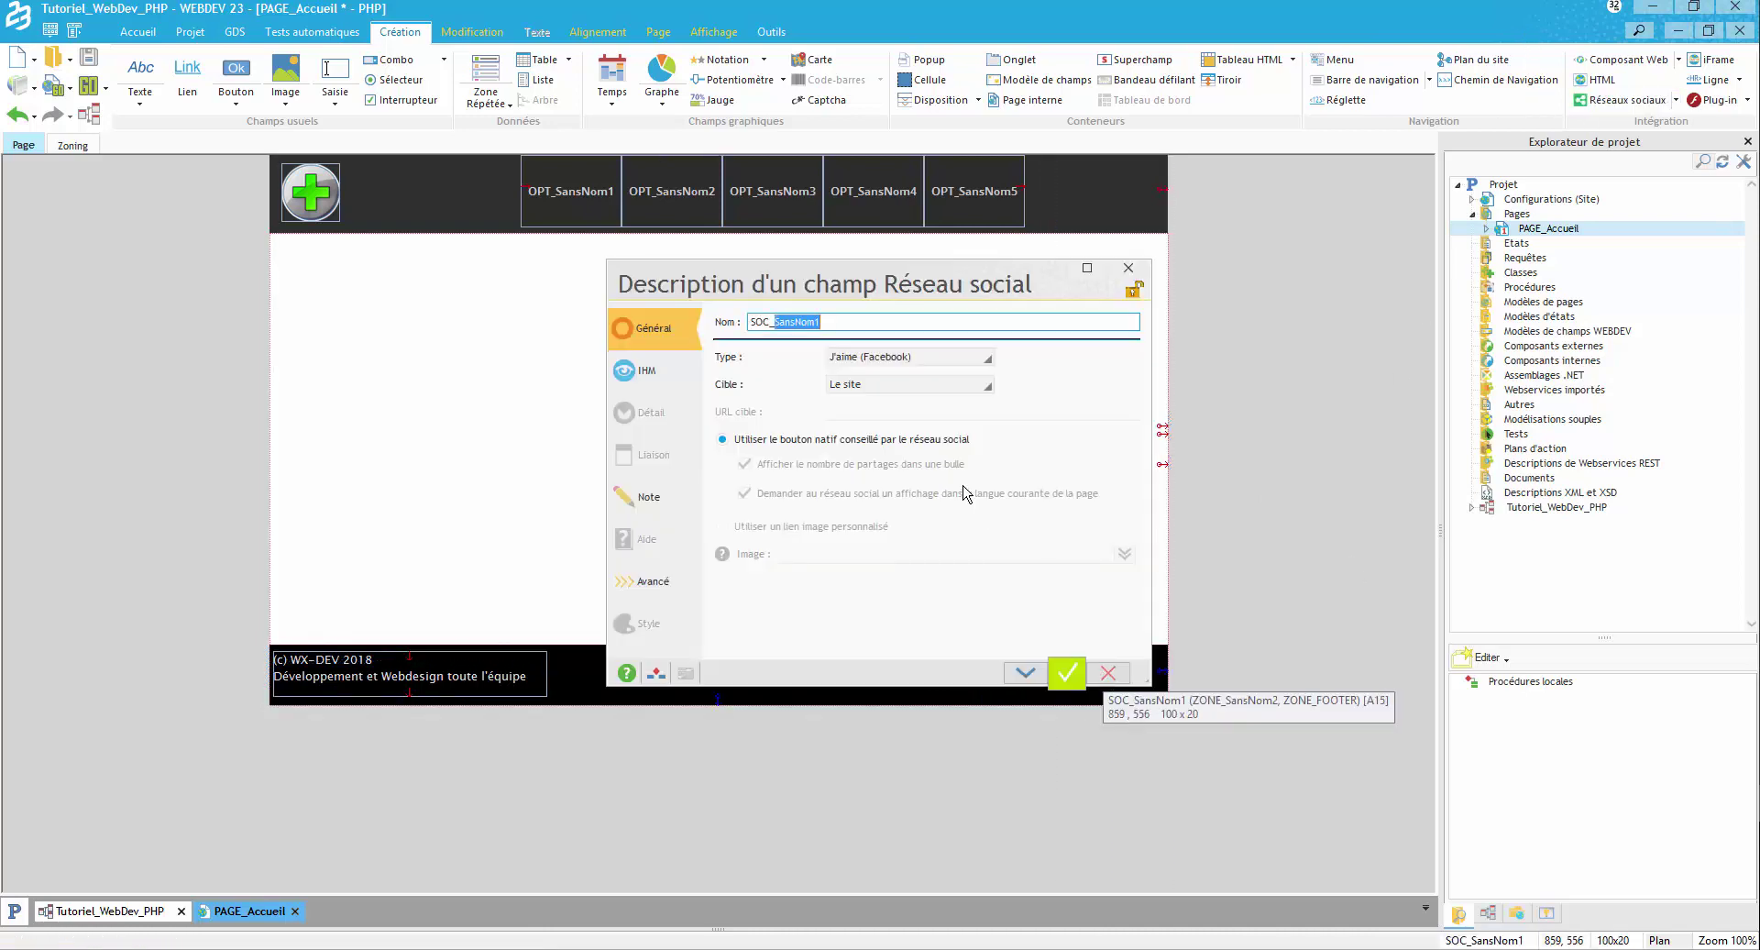
pyautogui.write('G')
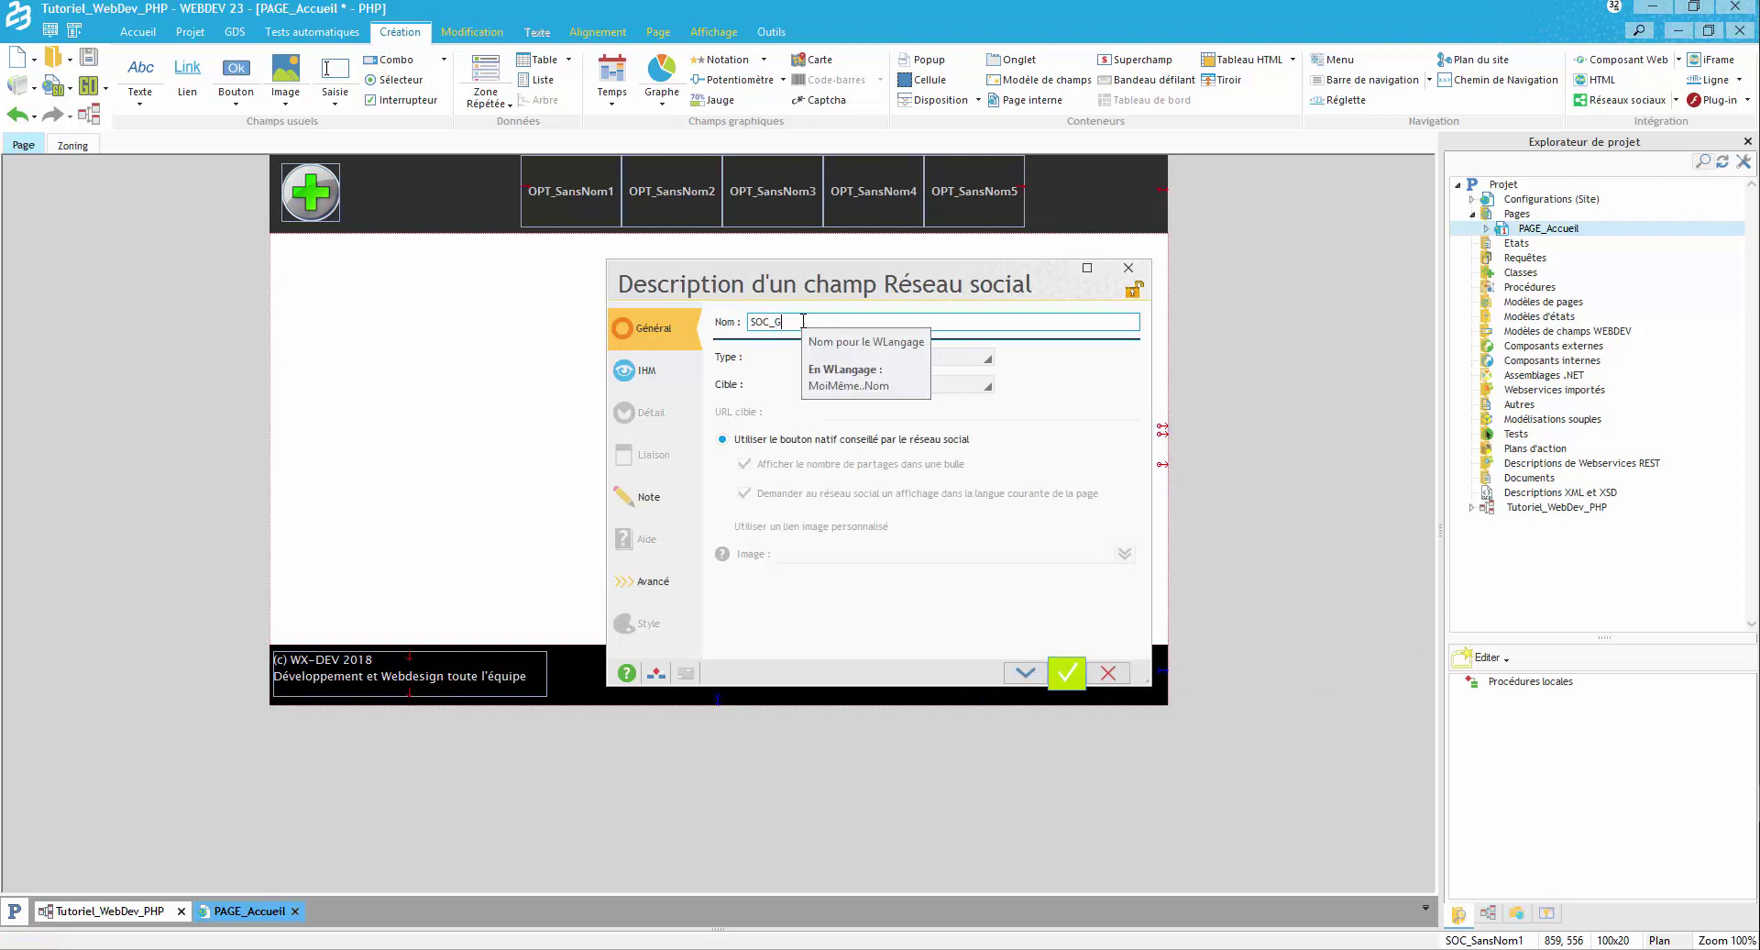
pyautogui.write('OOGLE')
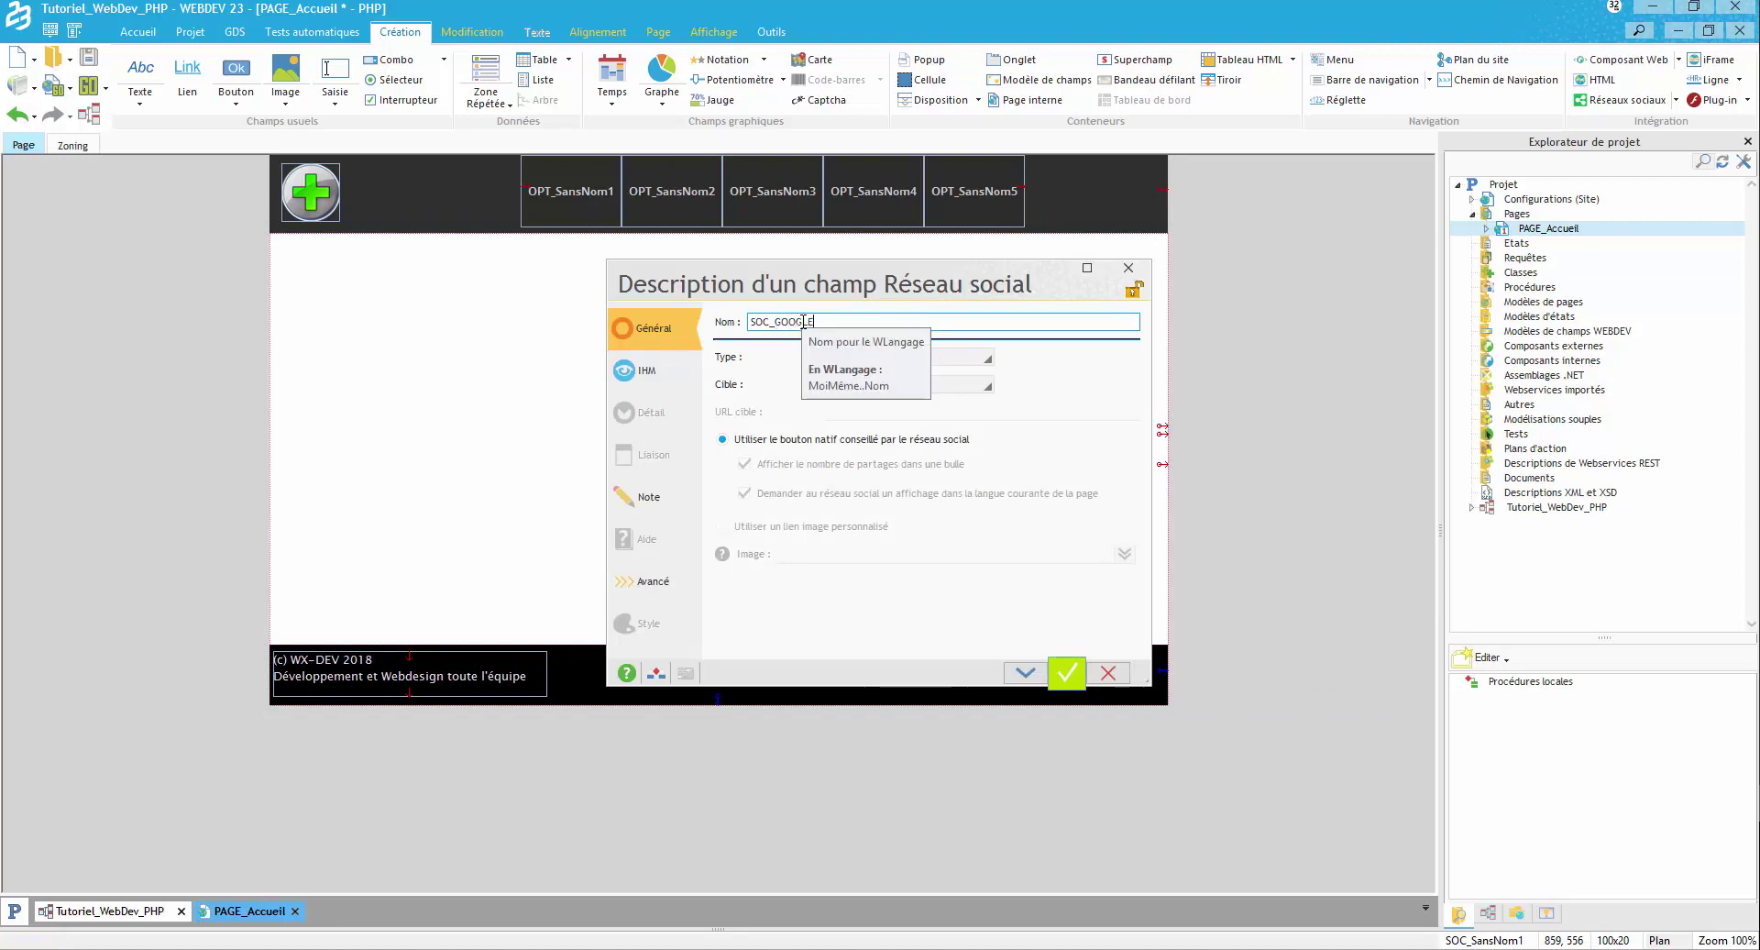
# Set the SOC_GOOGLE field's type to Partager (Google+) and narrow the field to fit its button.
pyautogui.click(972, 357)
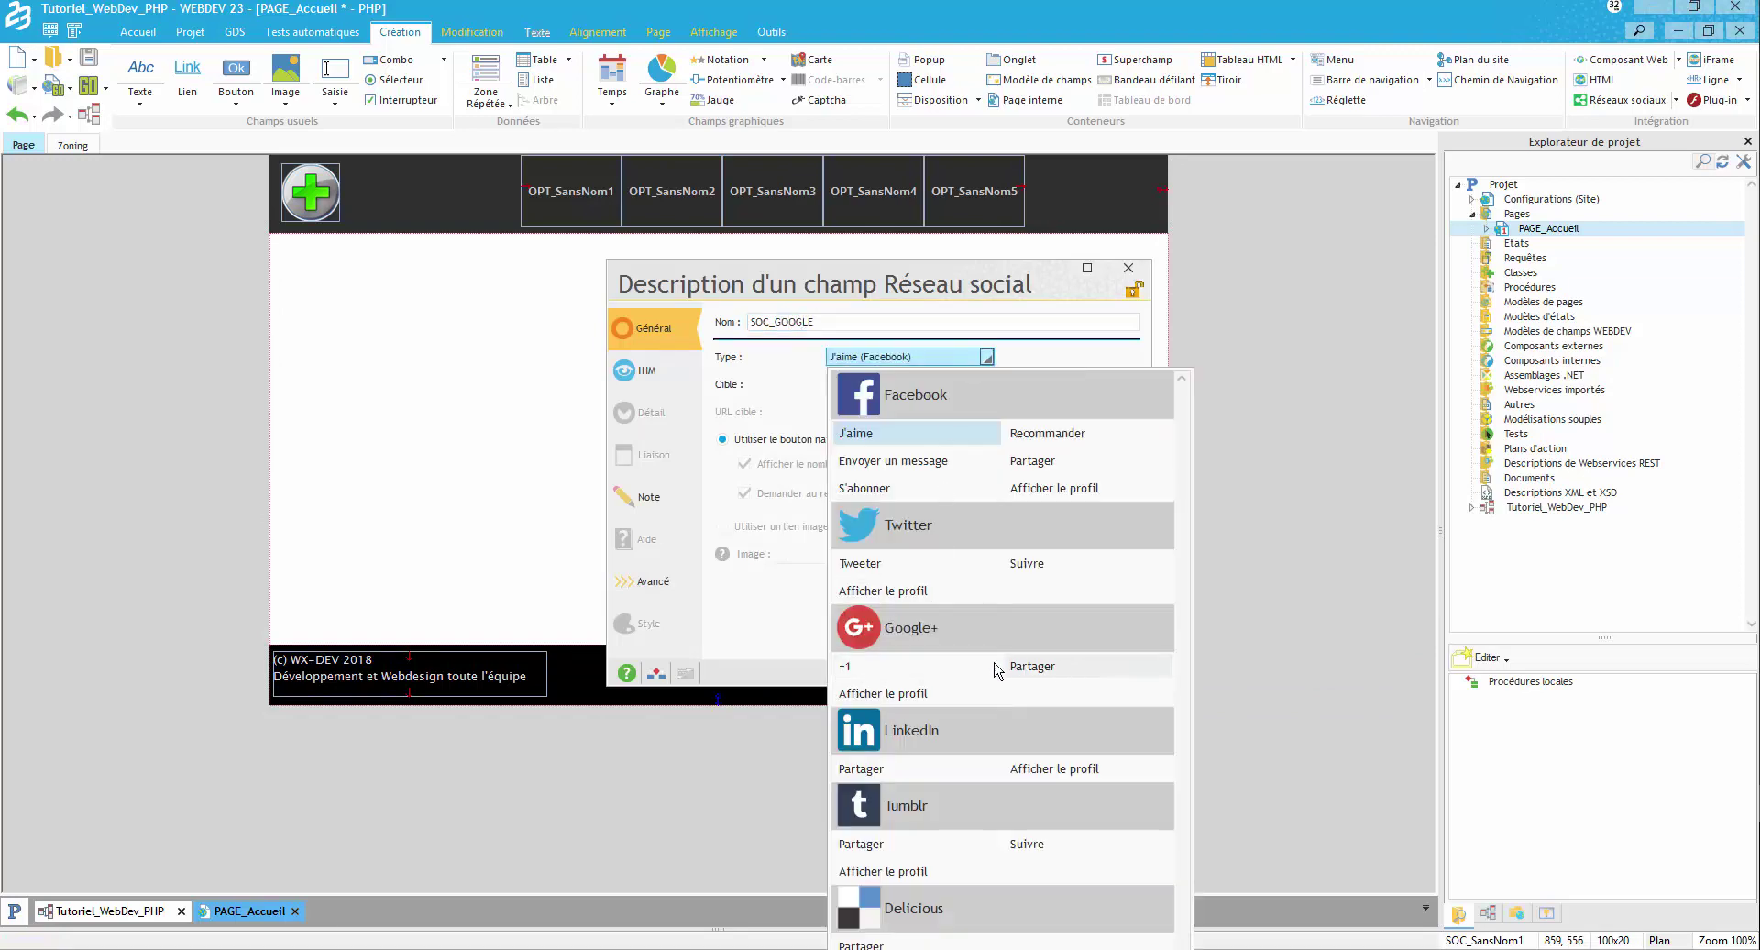
pyautogui.click(1039, 668)
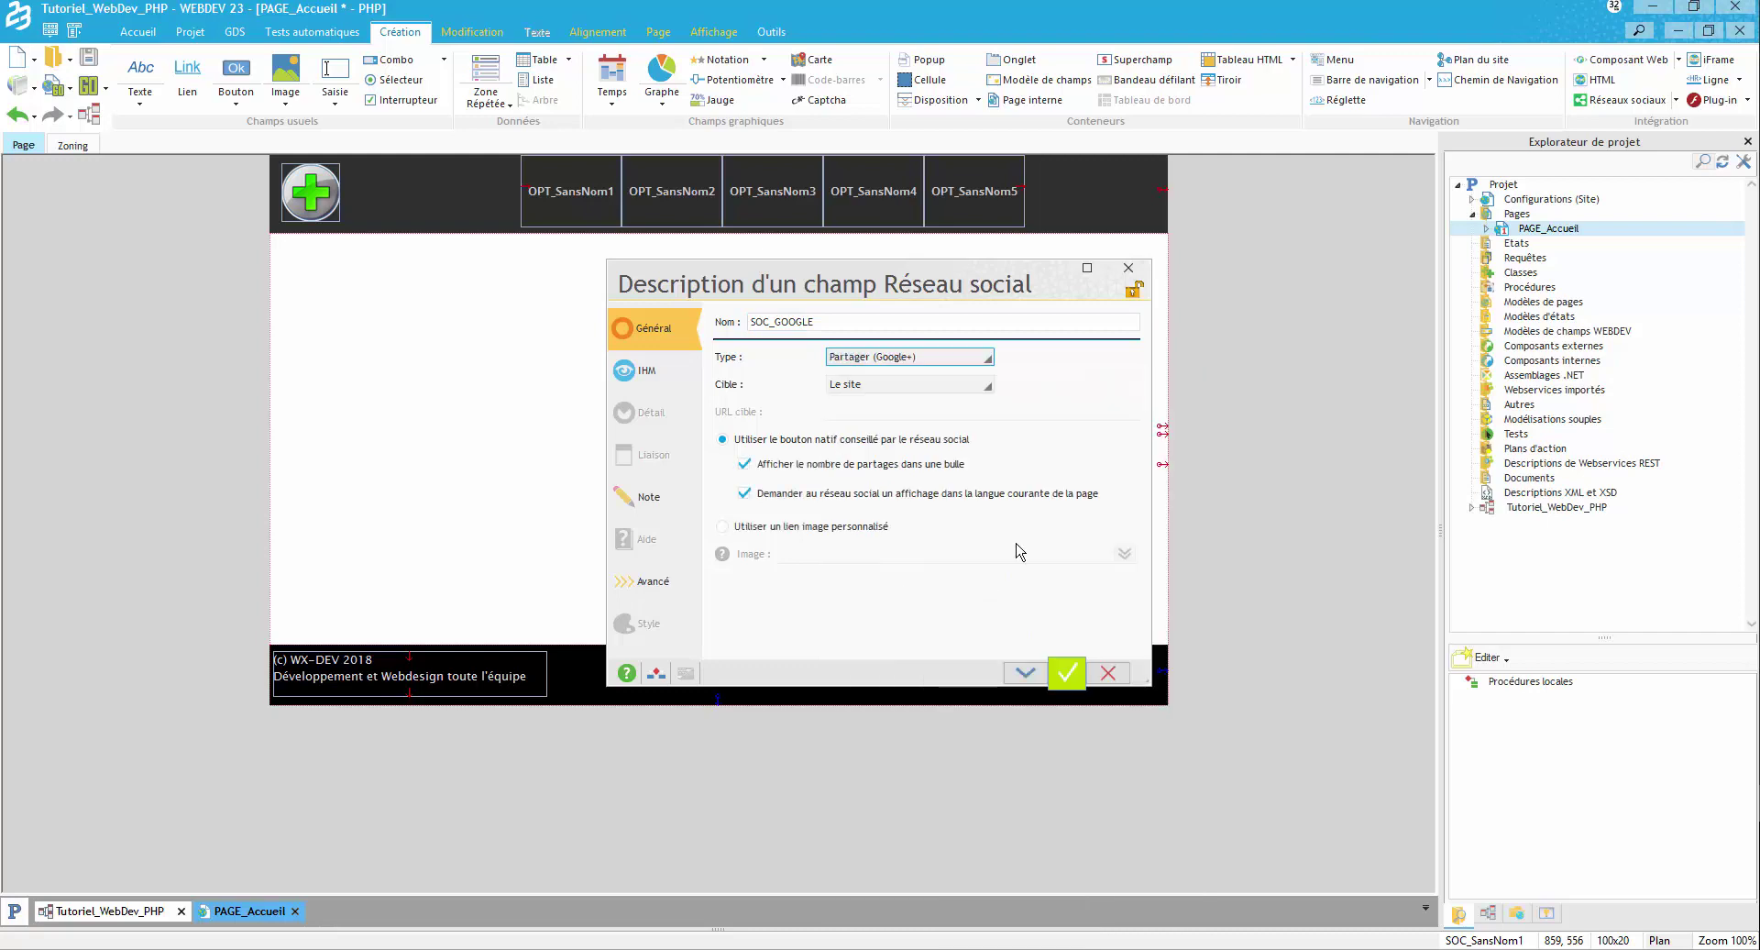
pyautogui.click(1070, 675)
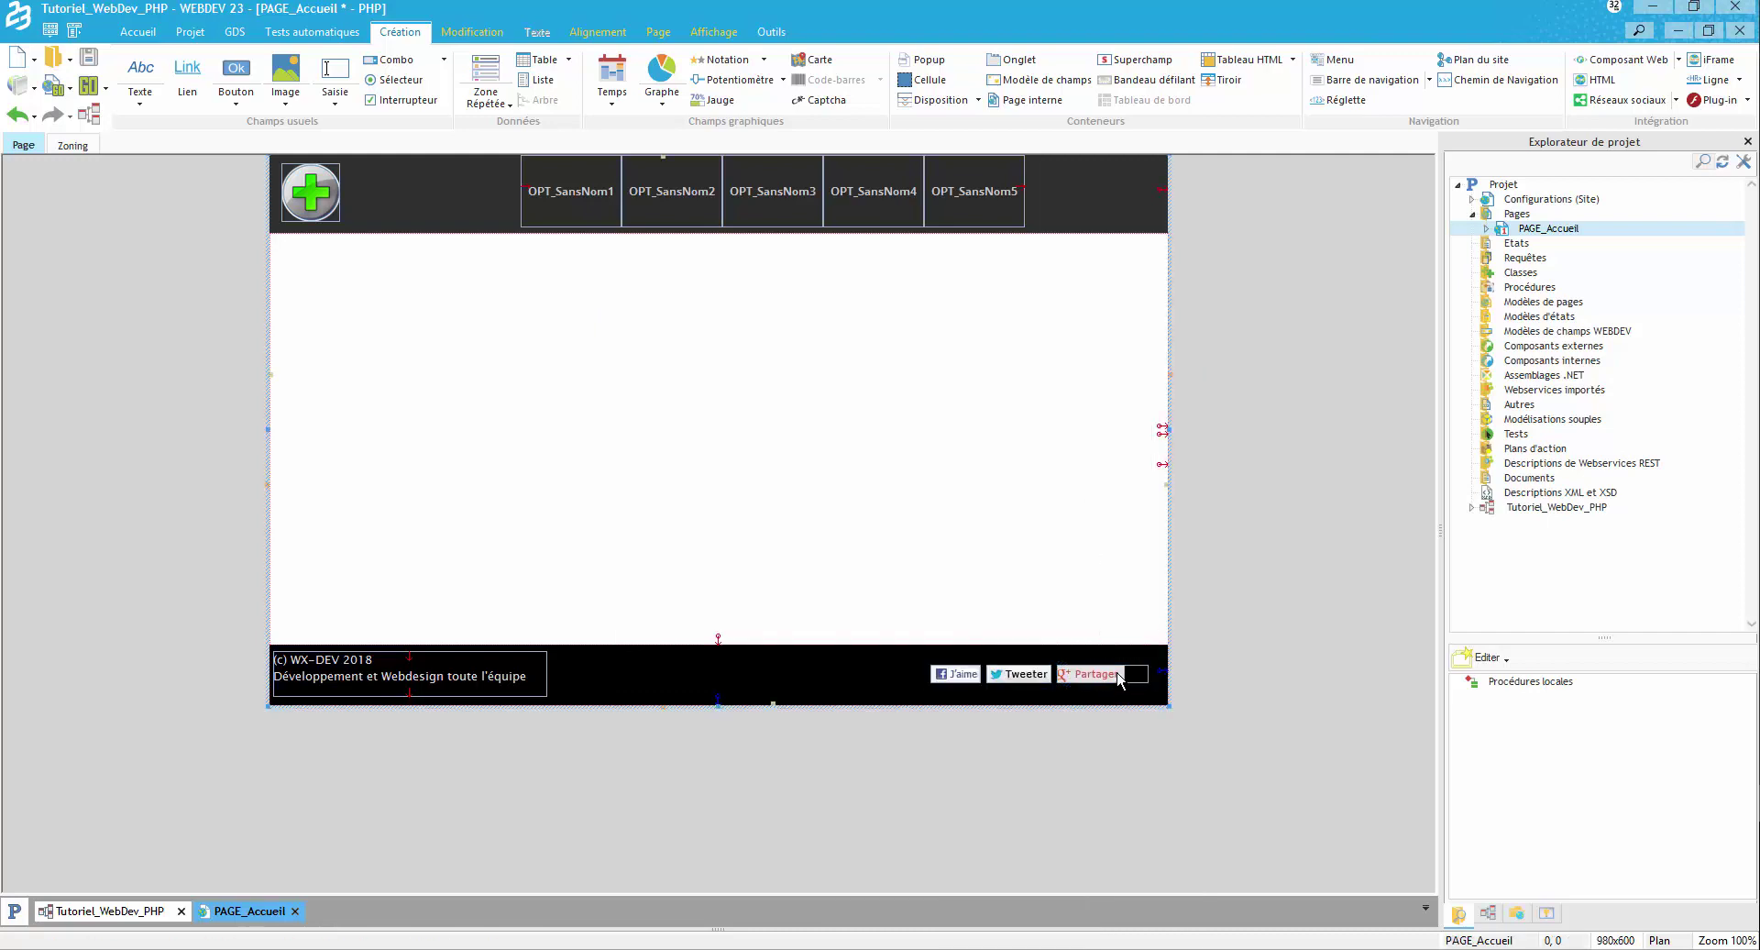
pyautogui.moveTo(1145, 672); pyautogui.dragTo(1130, 672)
# Test the Accueil page in the browser to check the three footer social buttons, and return to WEBDEV.
pyautogui.click(960, 673)
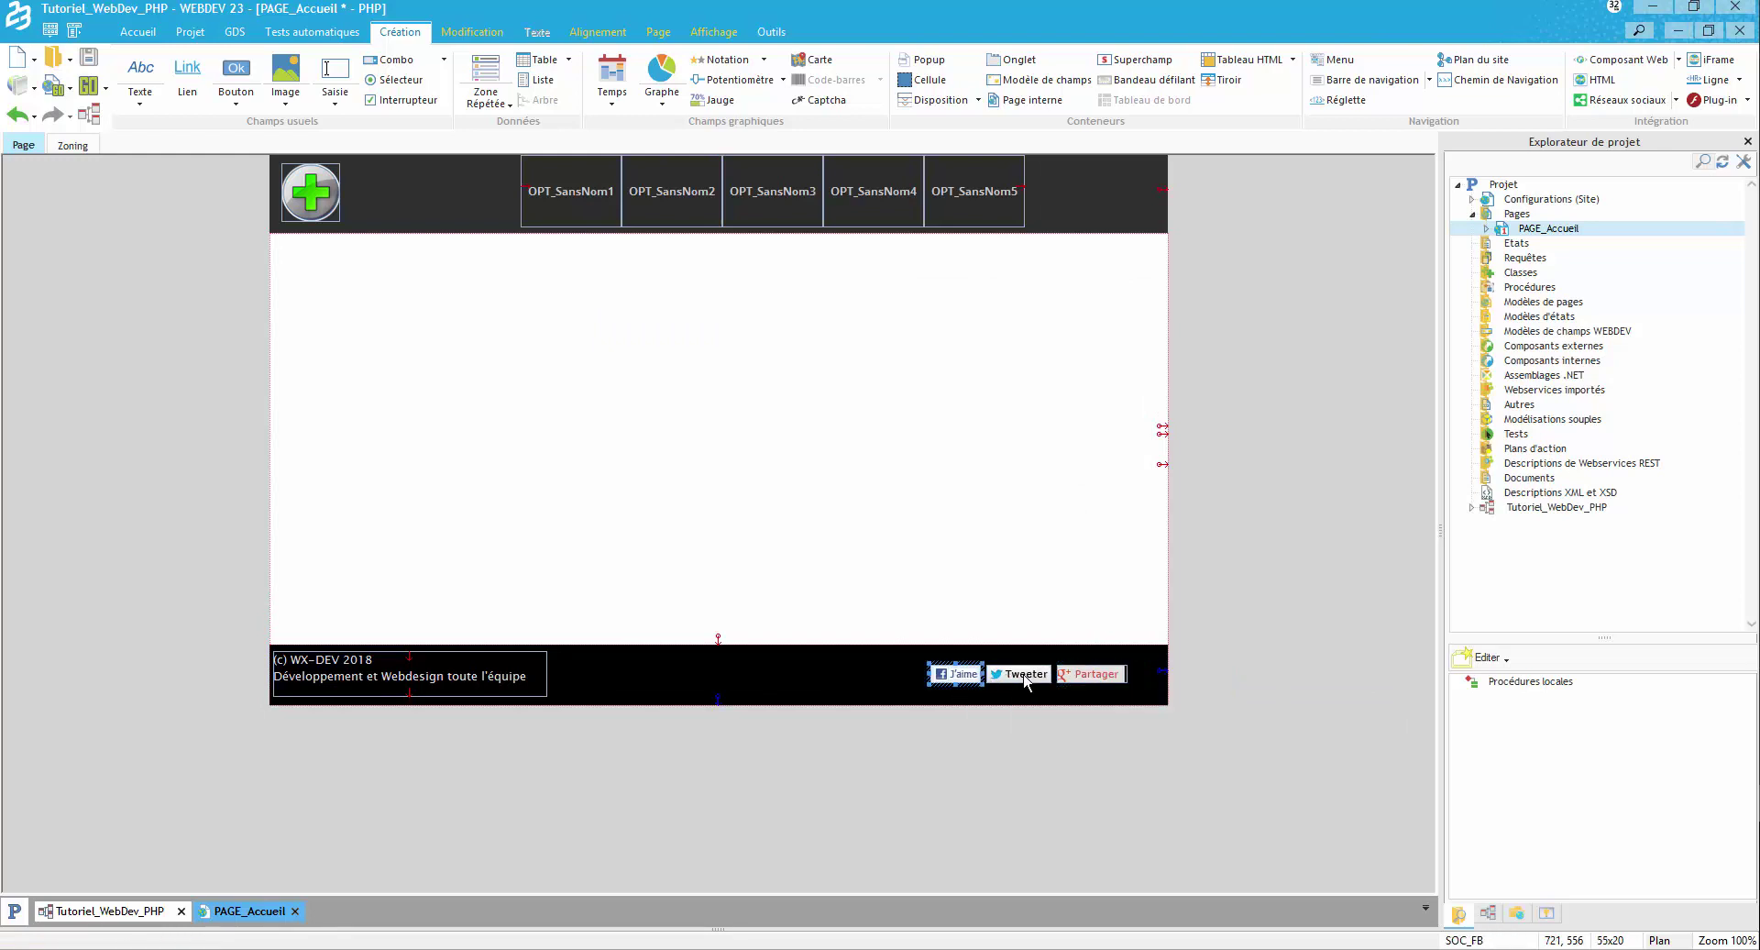
pyautogui.click(1224, 623)
pyautogui.click(91, 90)
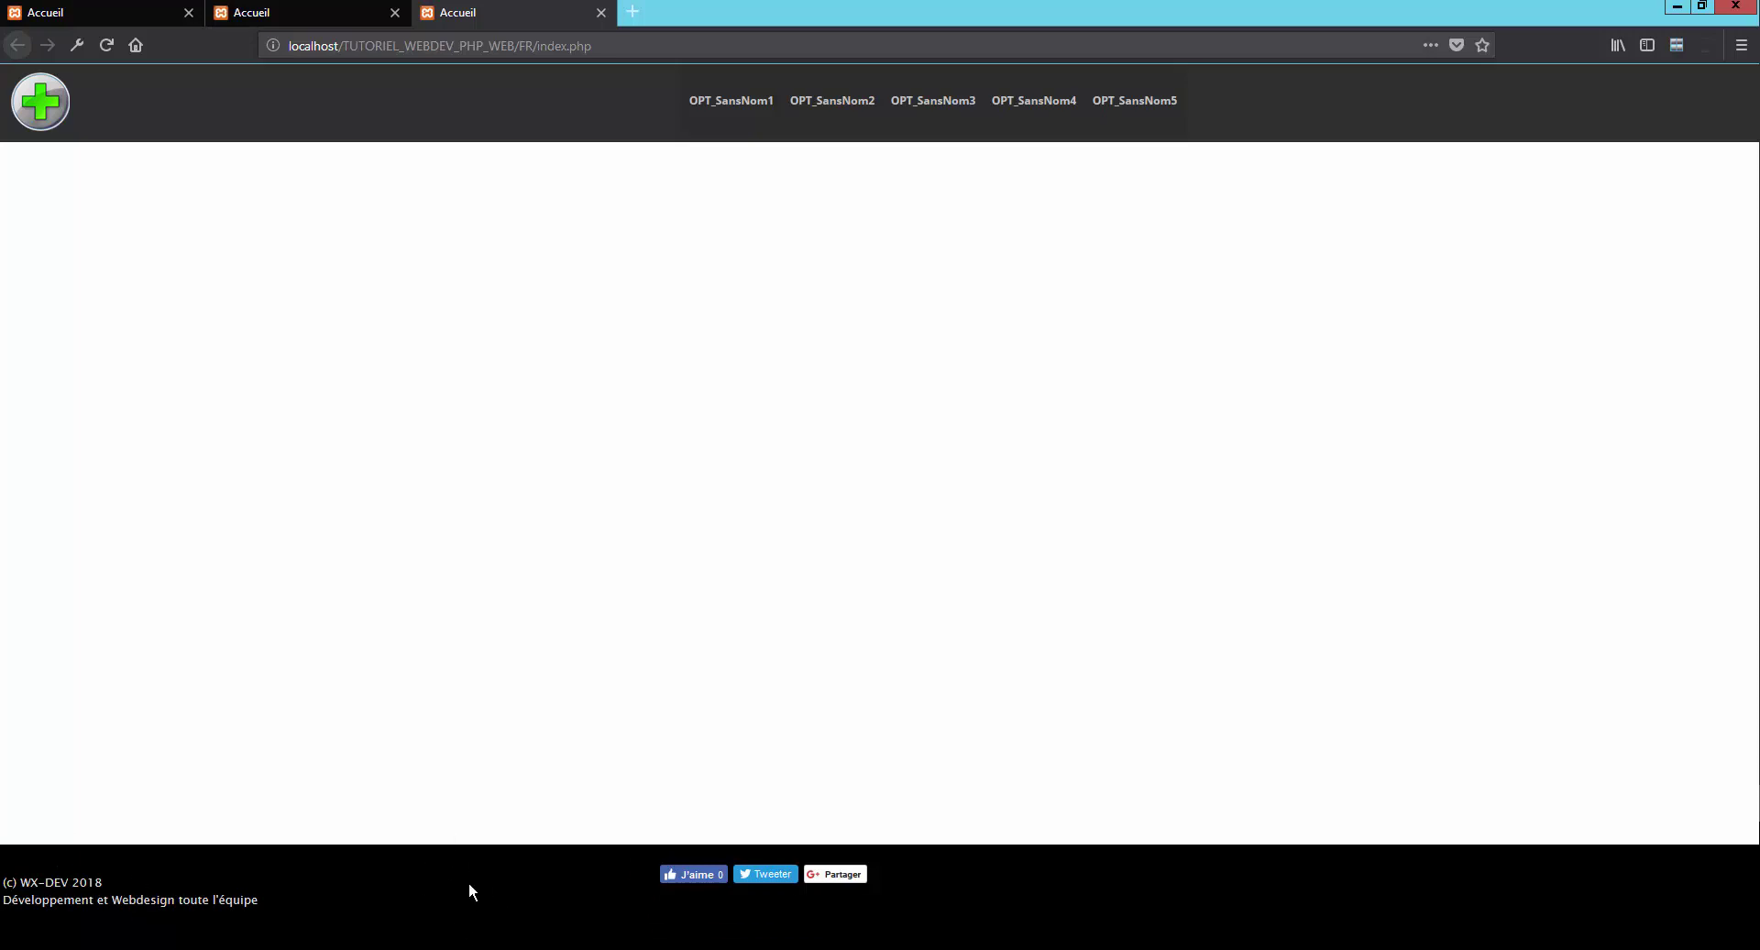
pyautogui.click(601, 13)
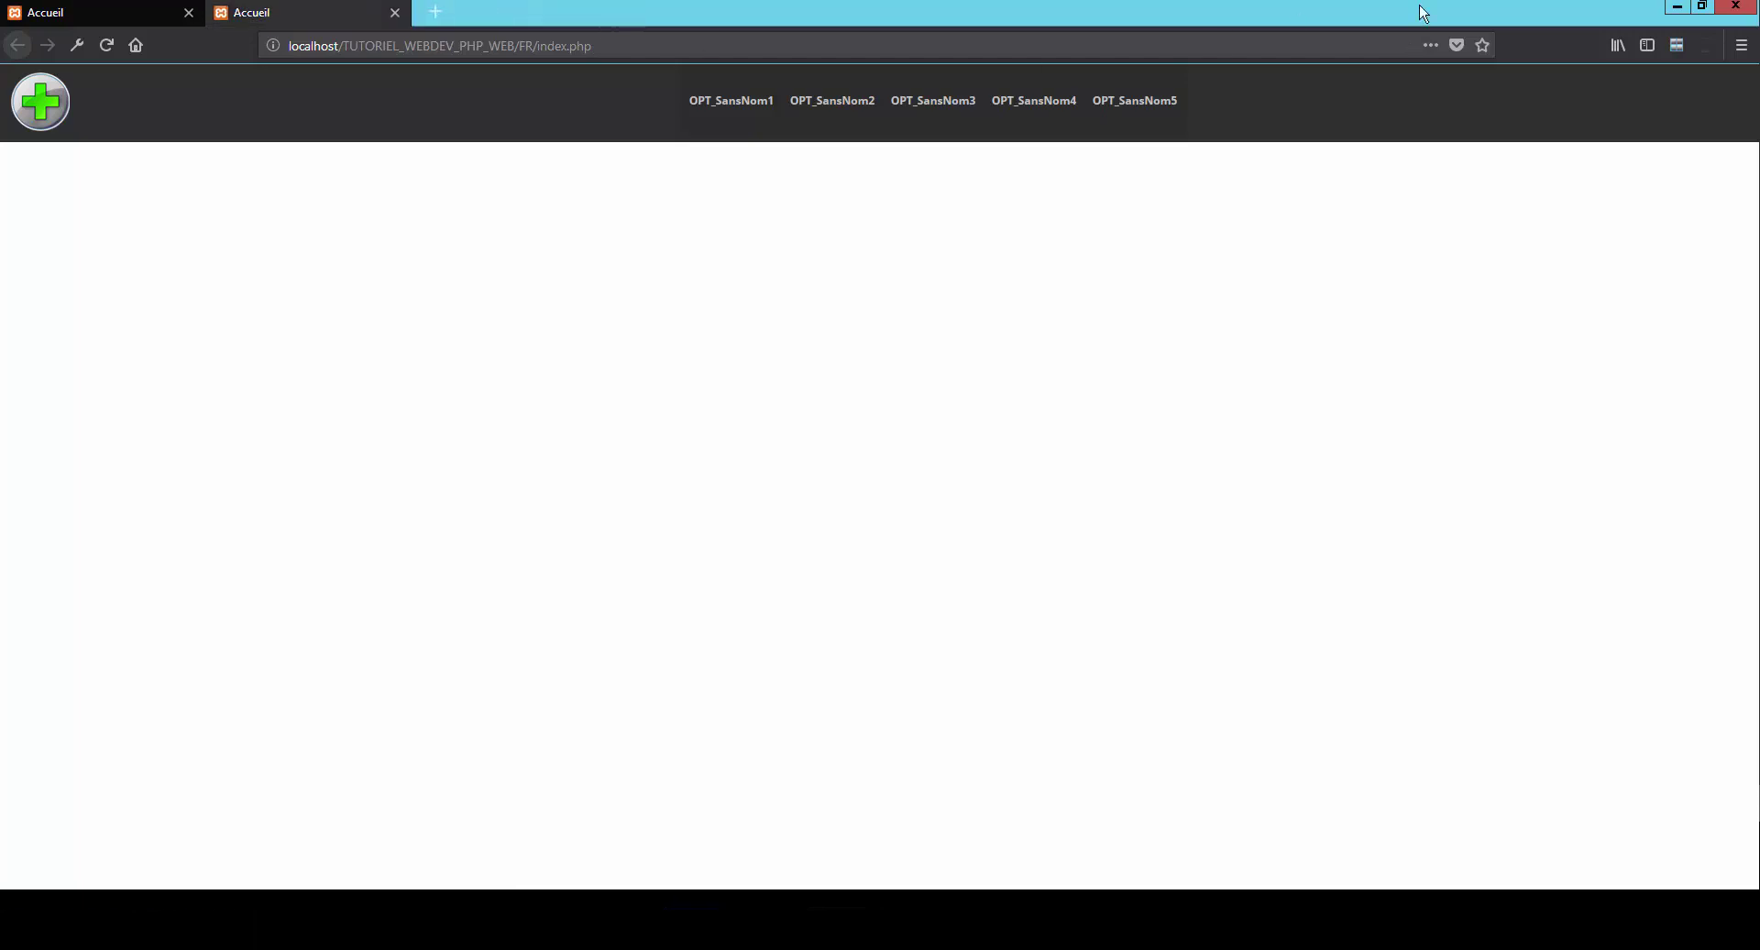
pyautogui.click(1678, 6)
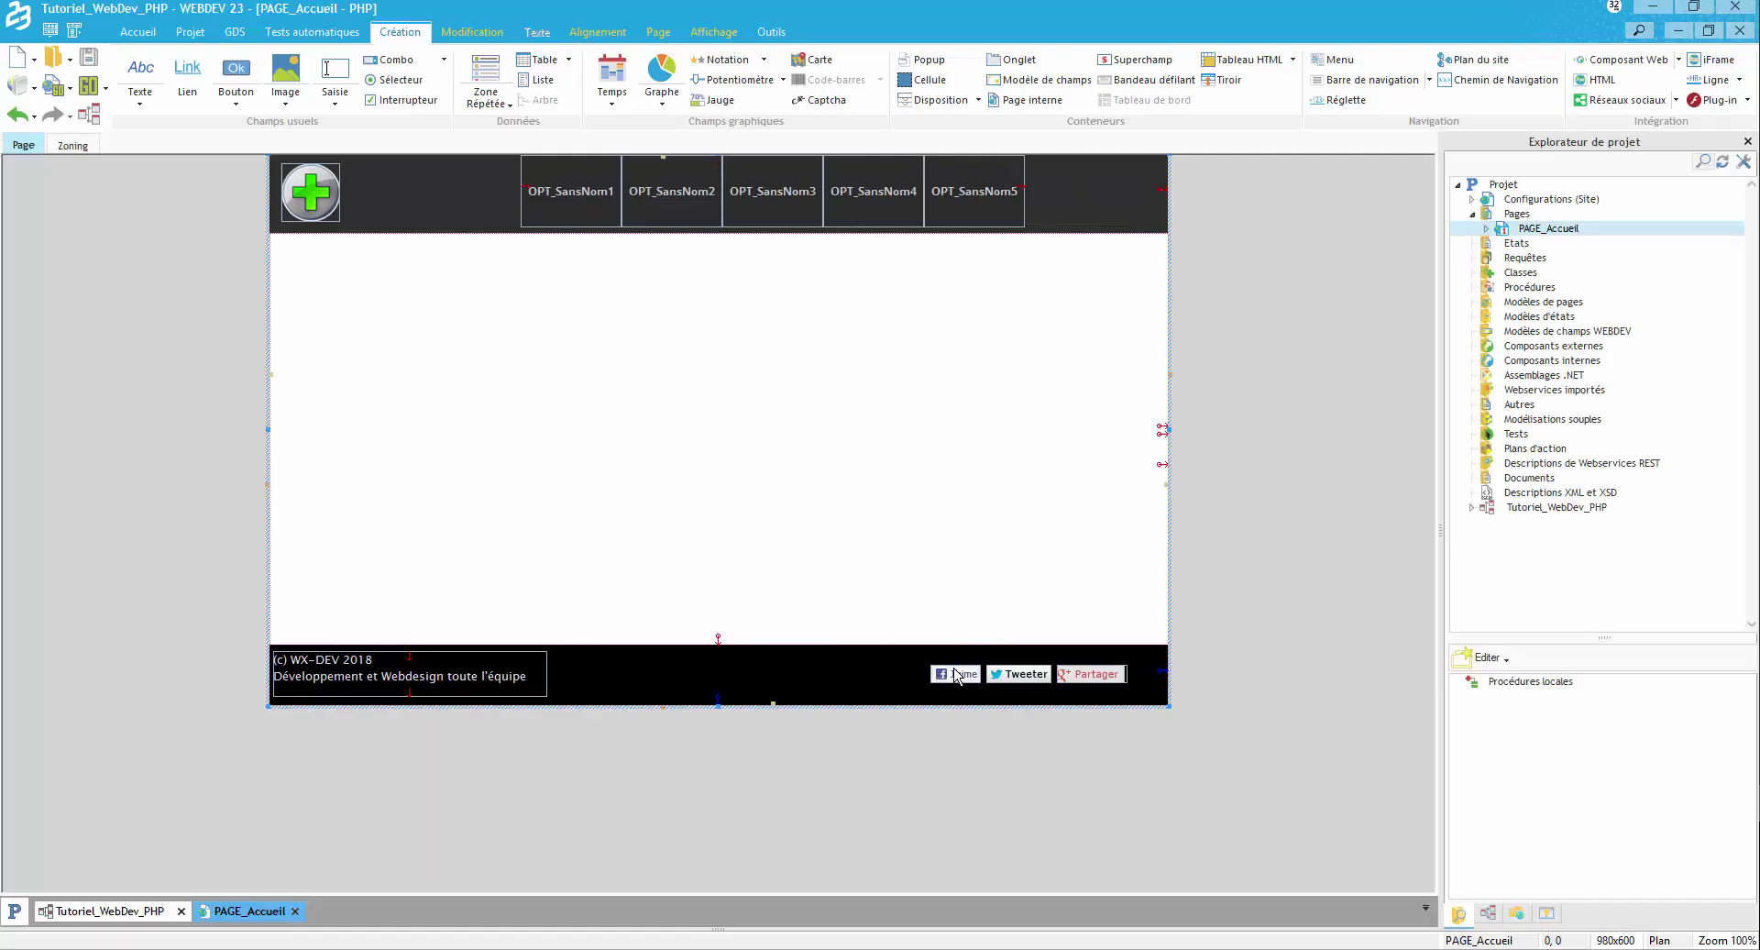
# Anchor the three social network buttons together so that they follow the footer's right edge and stay vertically centred.
pyautogui.click(956, 672)
pyautogui.keyDown('ctrl'); pyautogui.click(999, 672); pyautogui.keyUp('ctrl')
pyautogui.keyDown('ctrl'); pyautogui.click(1073, 671); pyautogui.keyUp('ctrl')
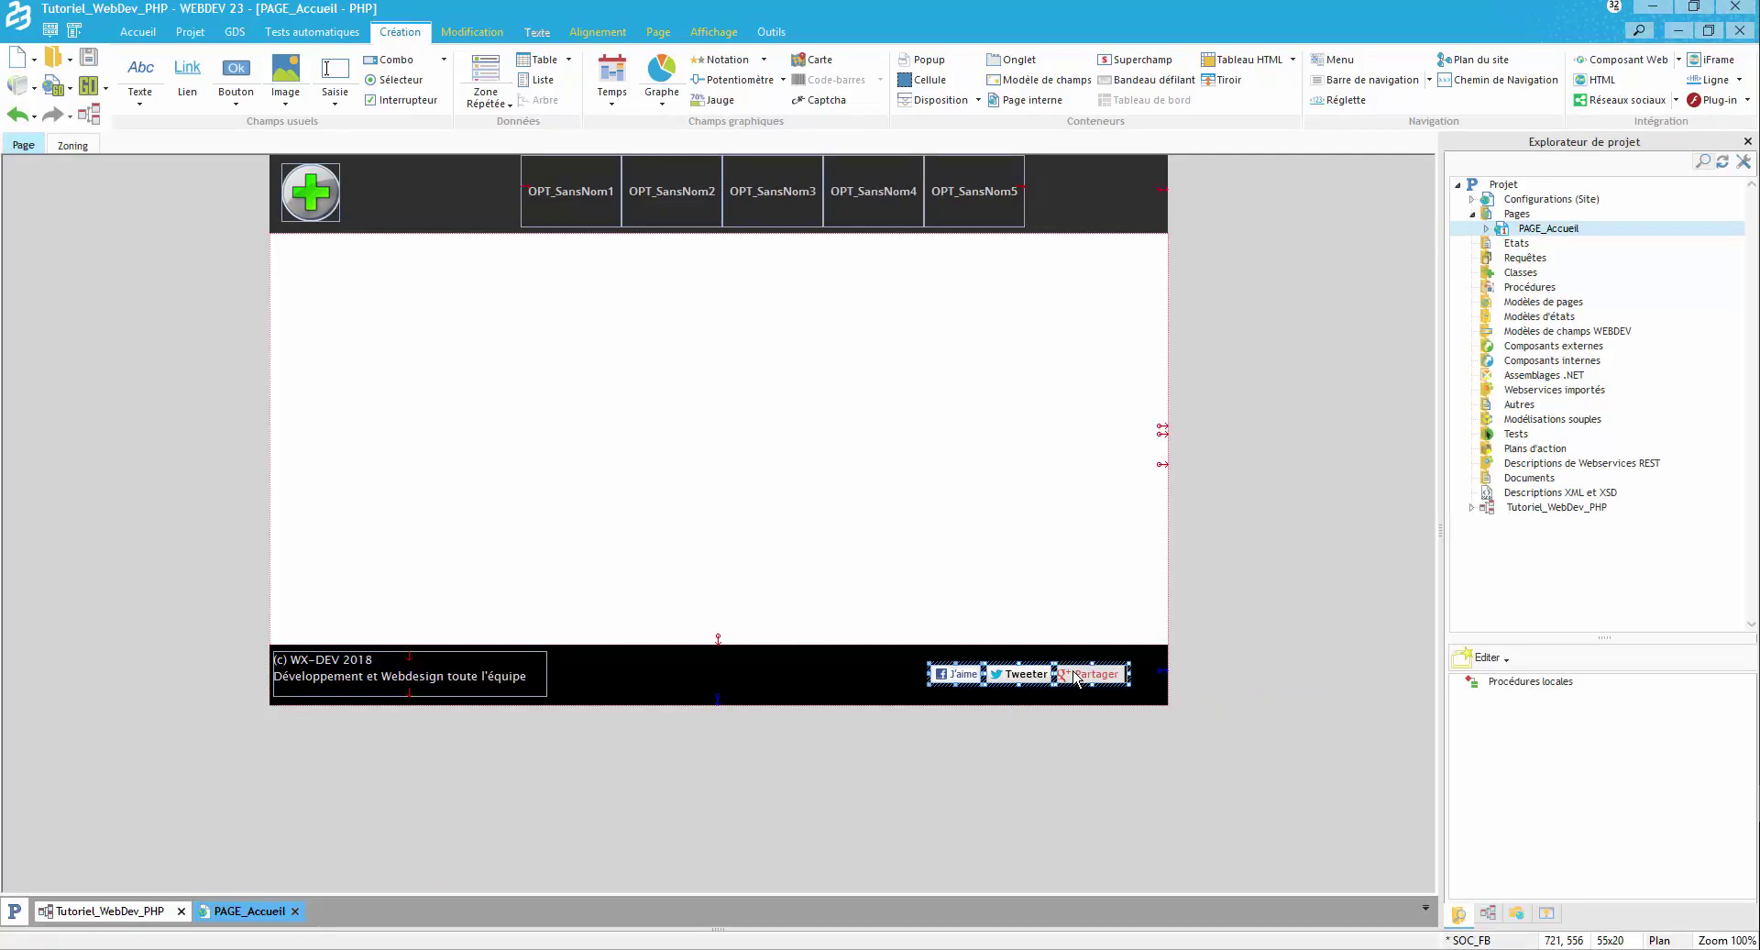
pyautogui.rightClick(1073, 670)
pyautogui.click(1135, 348)
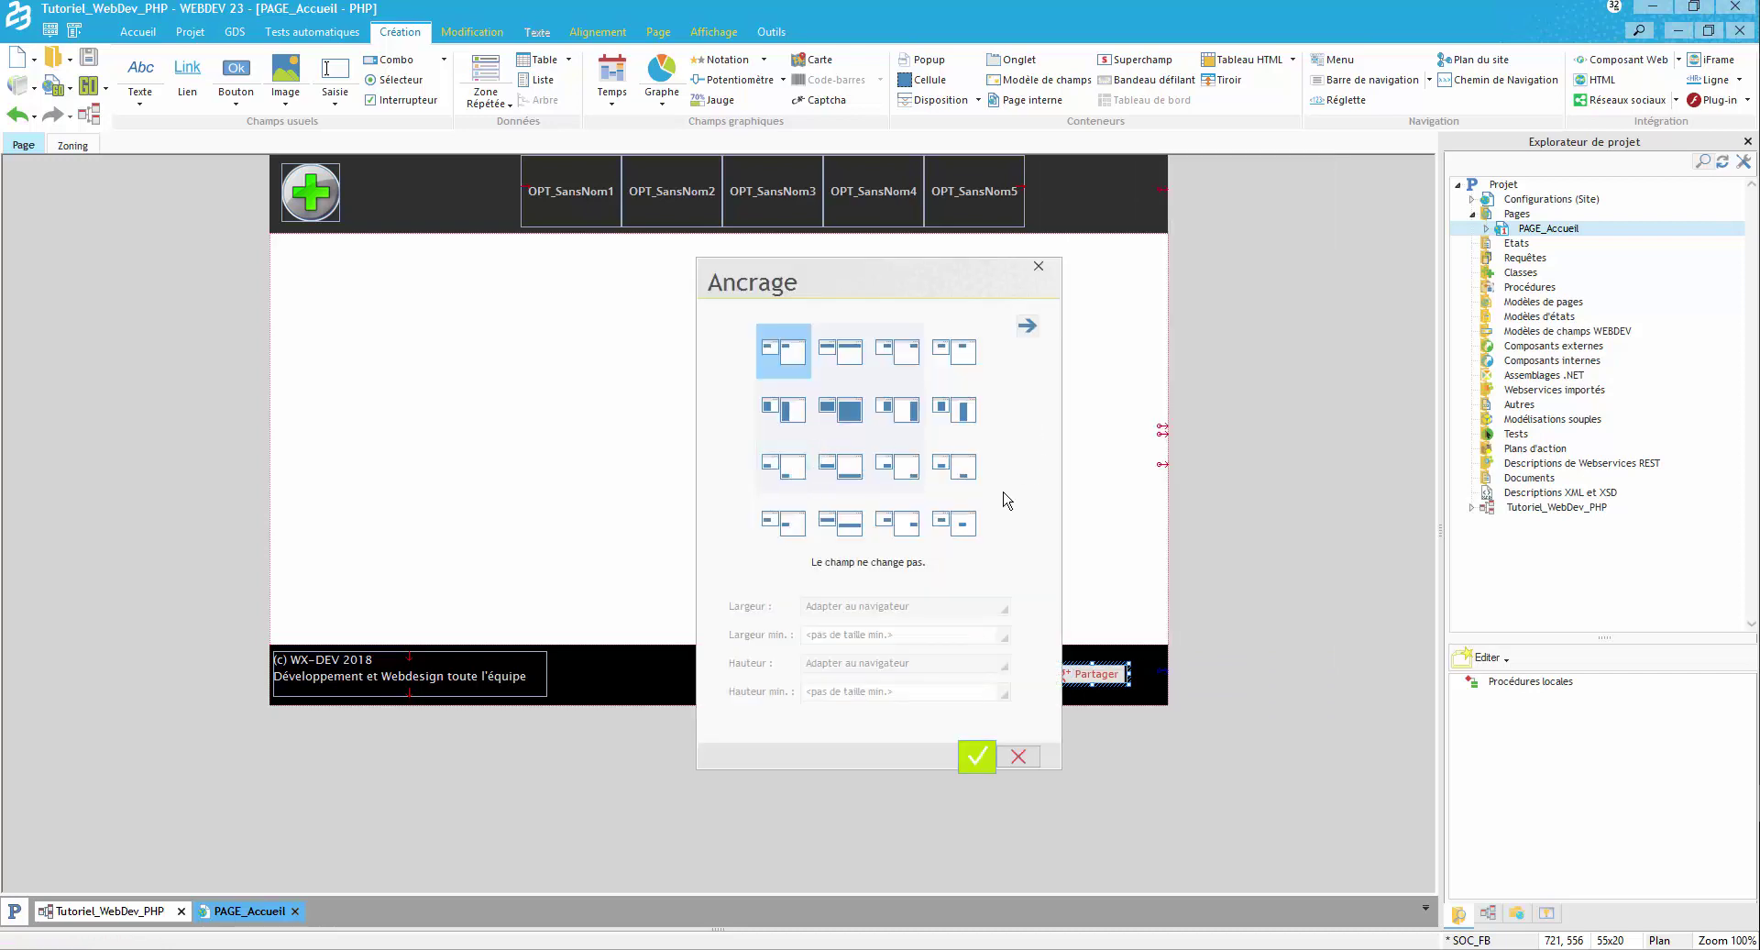
pyautogui.click(922, 542)
pyautogui.click(976, 756)
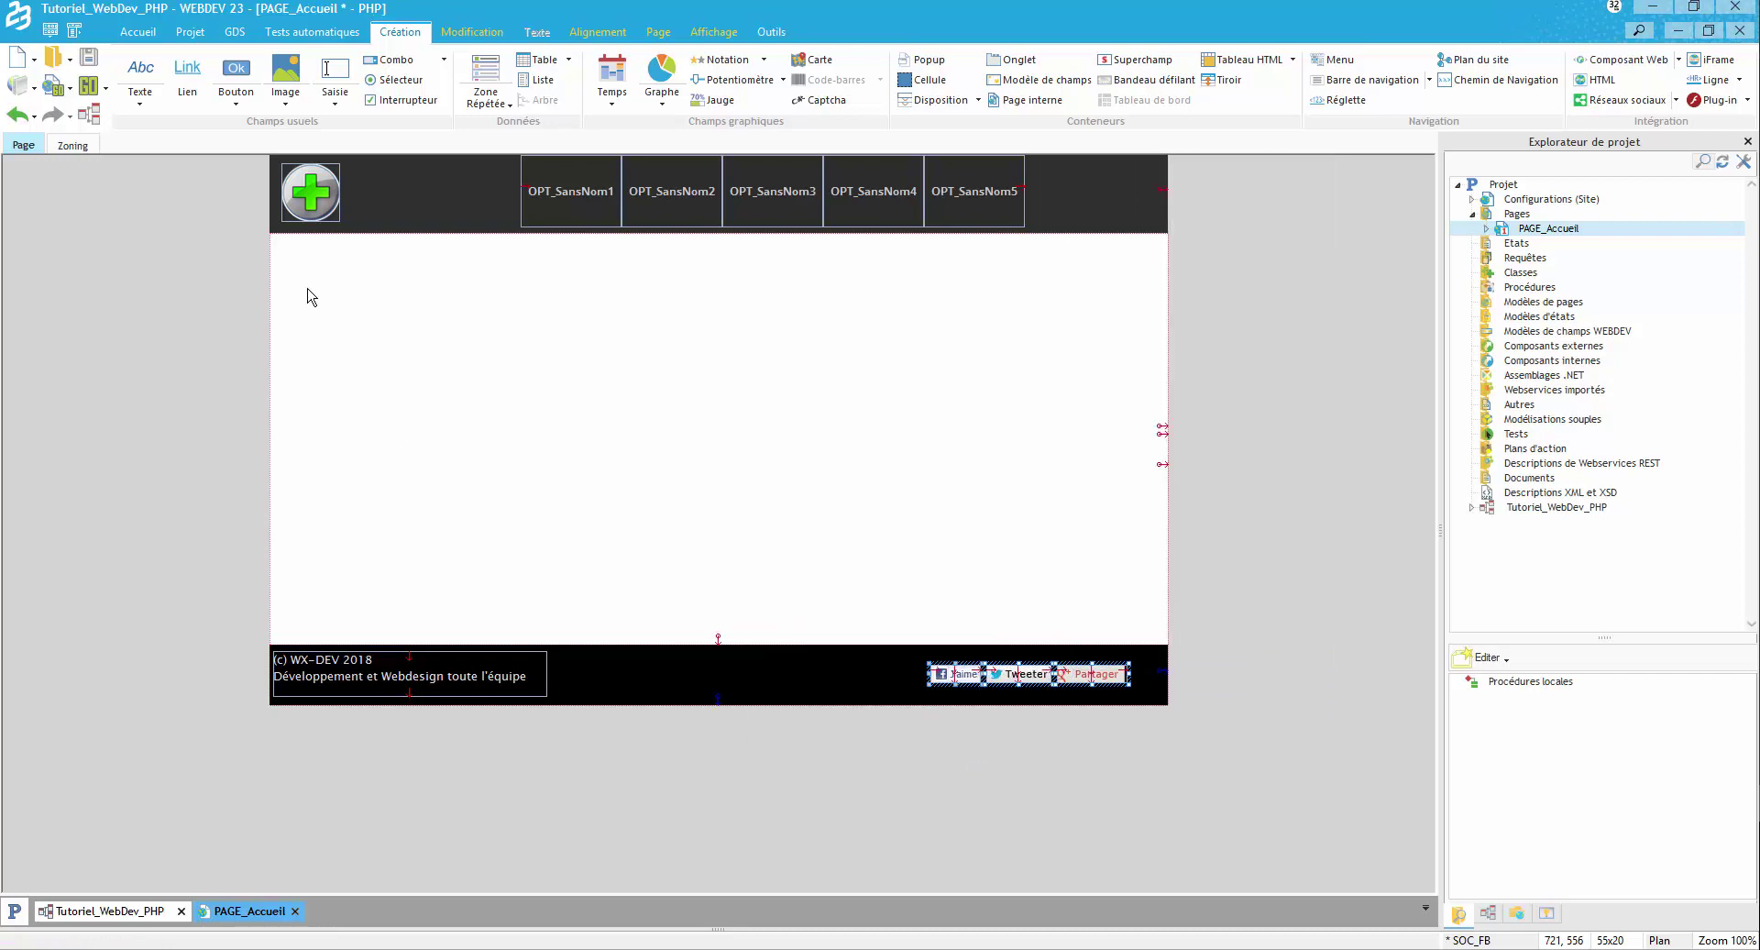
# Run the Accueil page in the browser, resize the window to check the anchored social buttons, and return to WEBDEV.
pyautogui.click(84, 87)
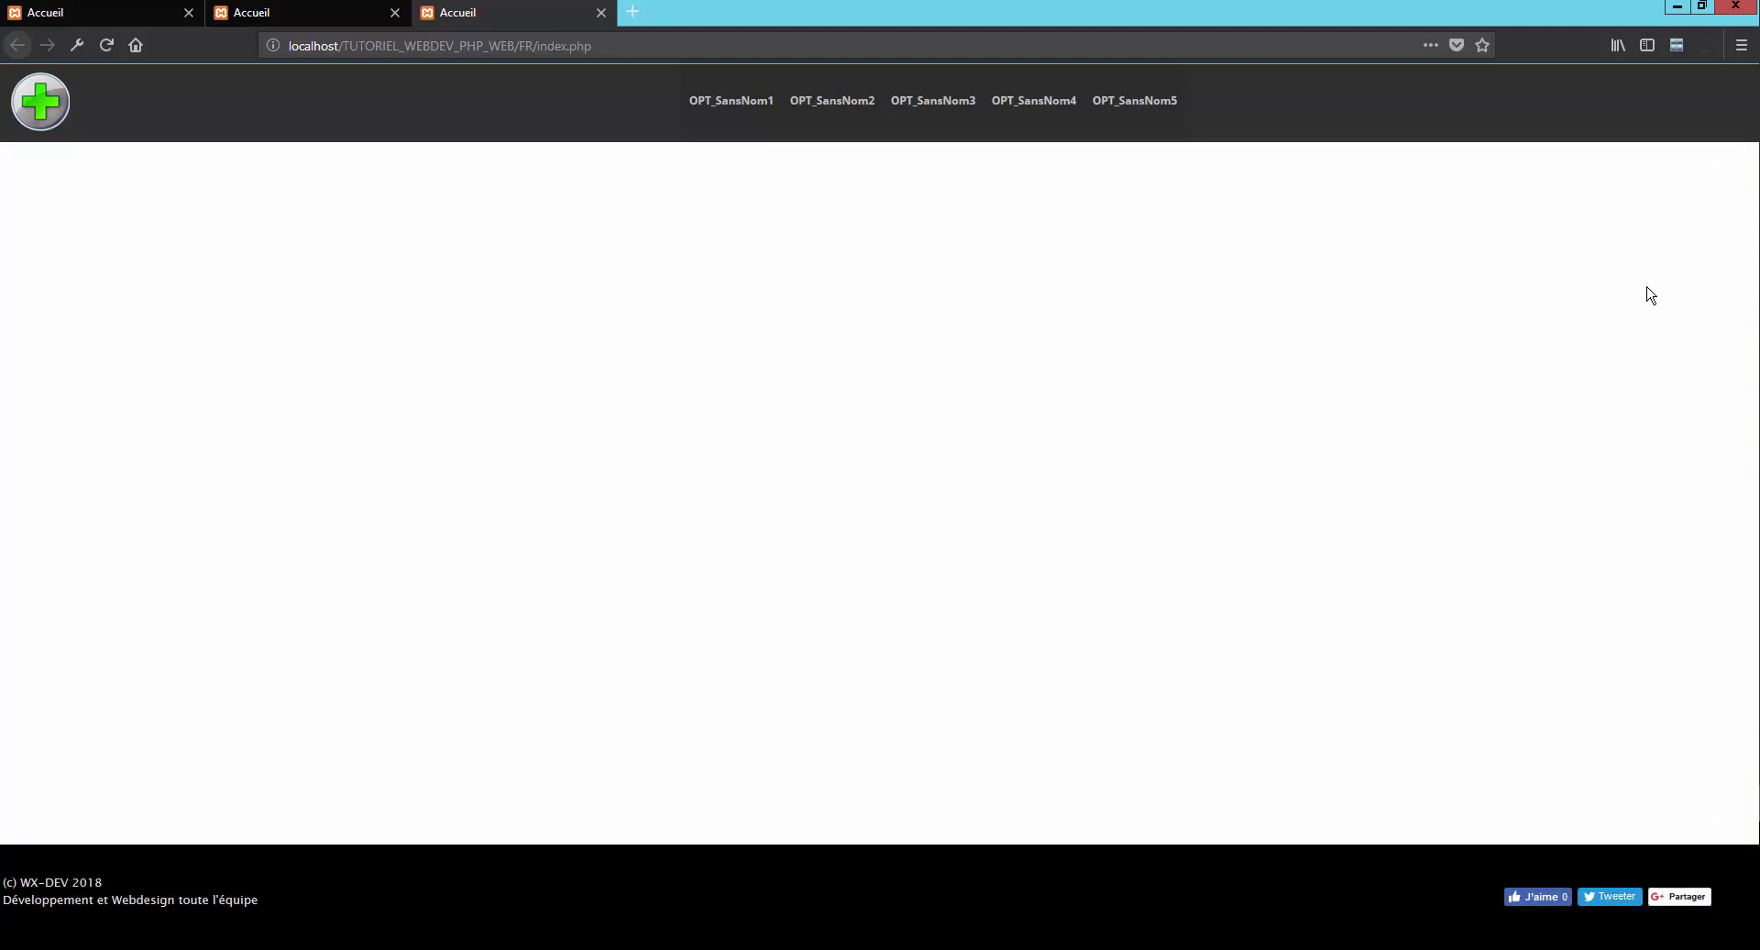
pyautogui.click(1701, 5)
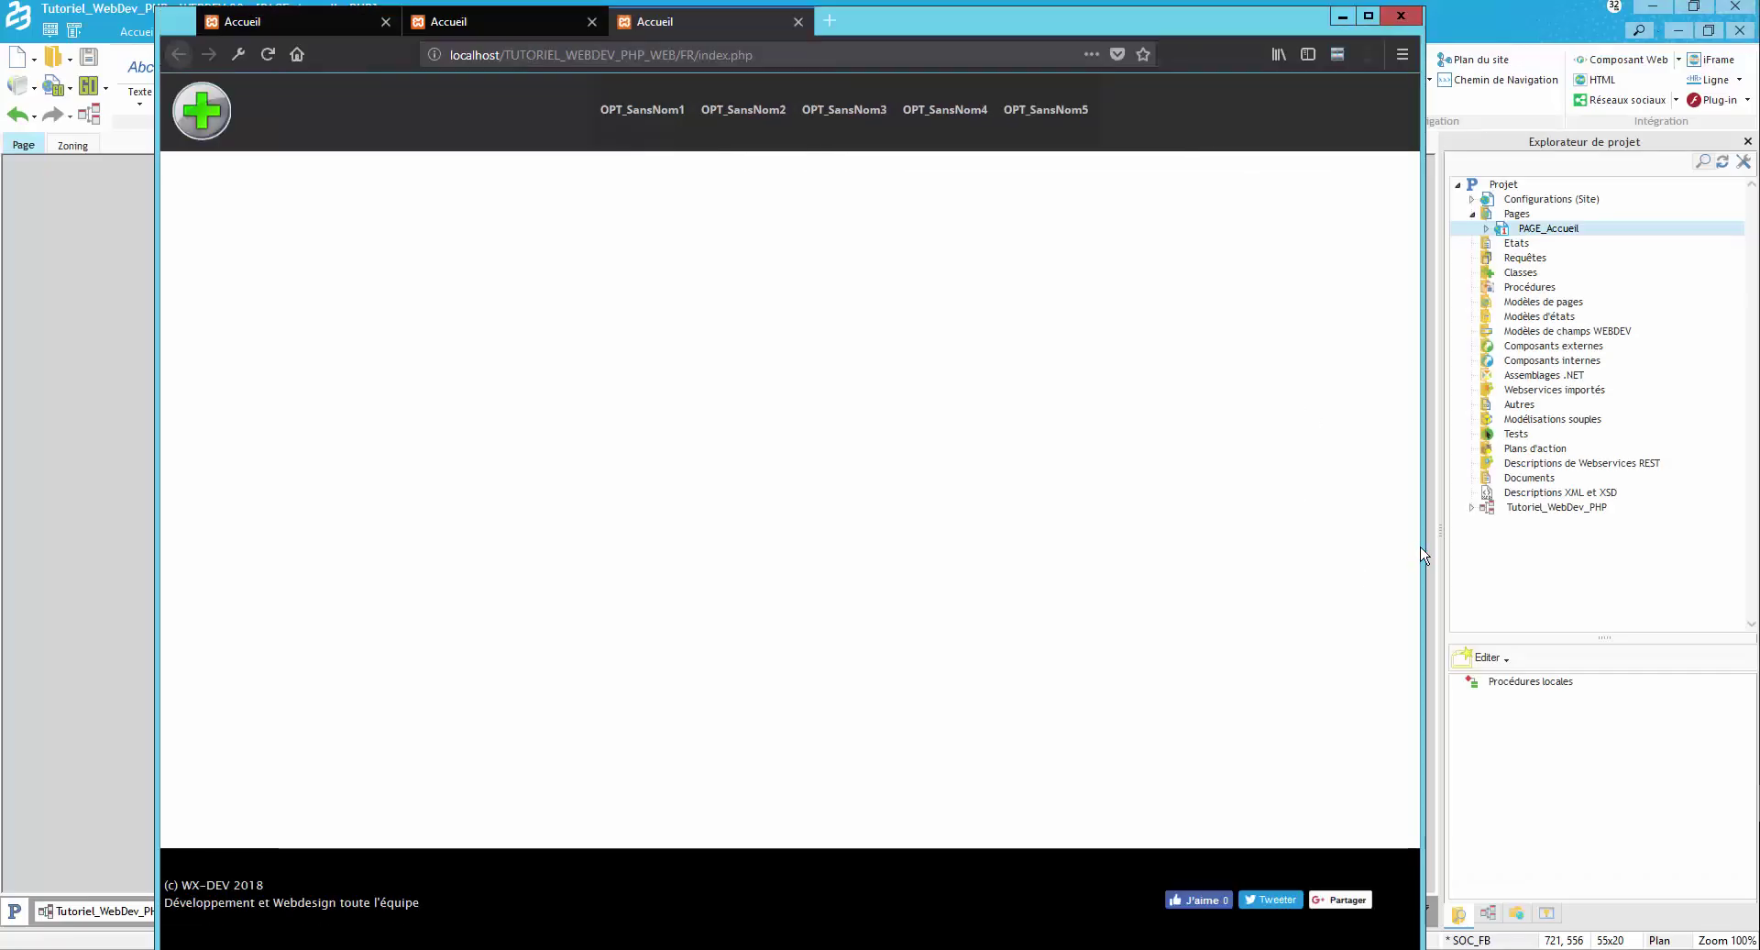
pyautogui.moveTo(1467, 547); pyautogui.dragTo(1576, 534)
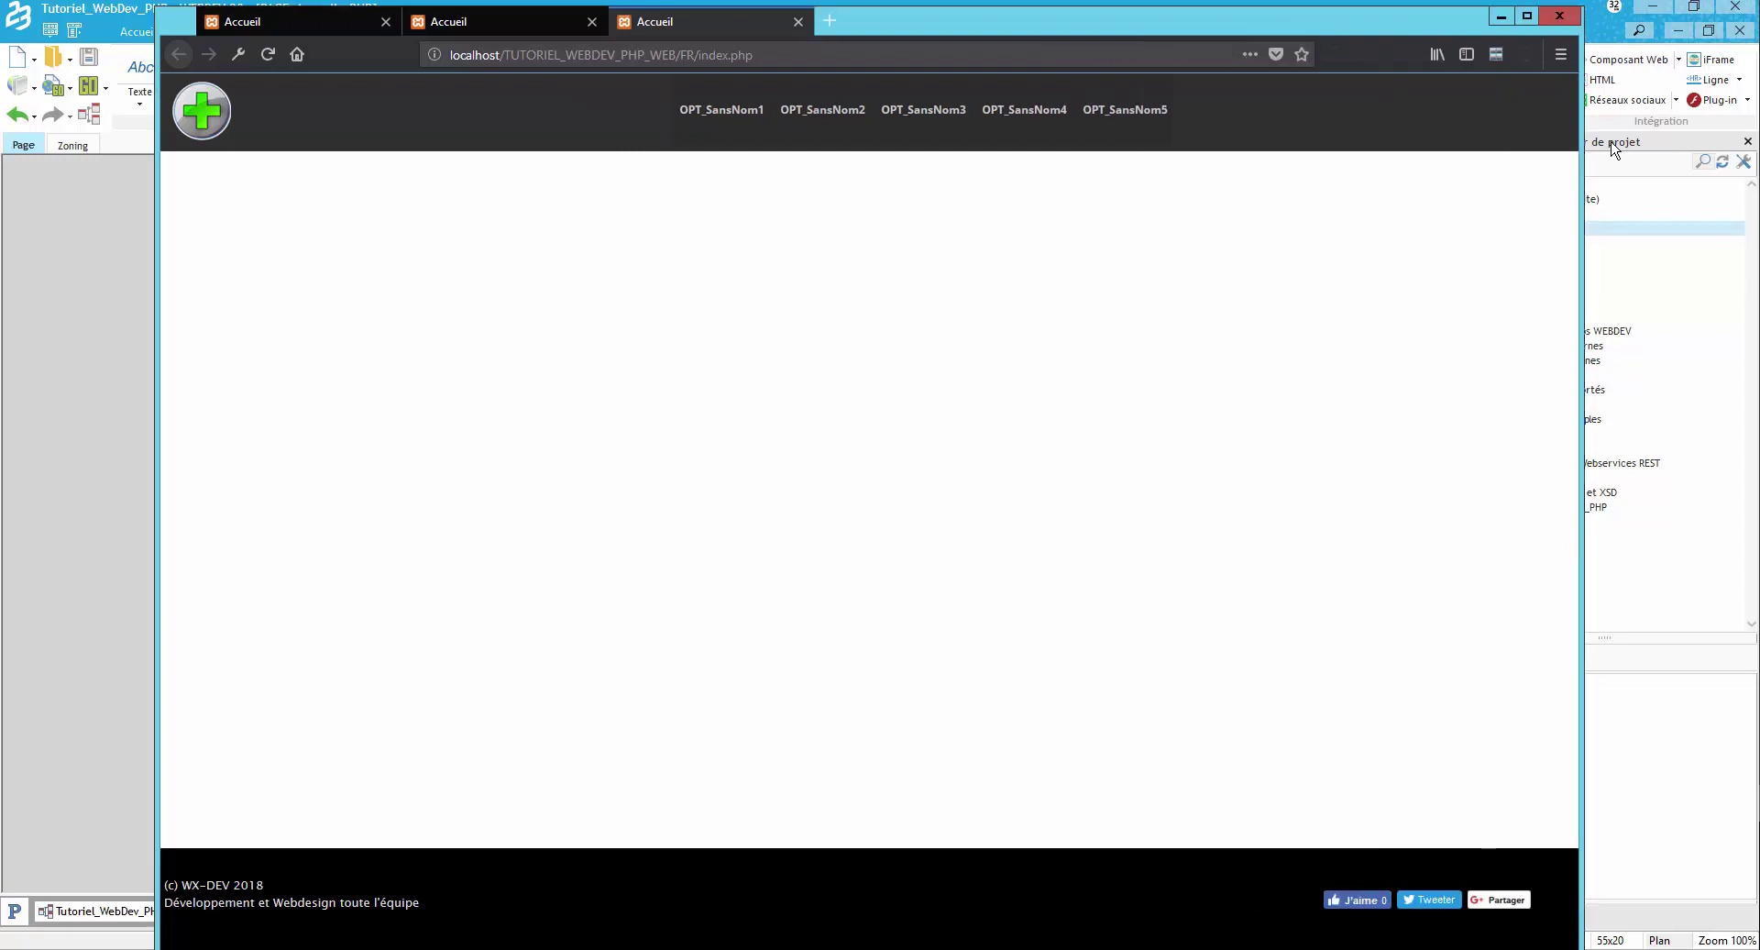
pyautogui.click(1527, 16)
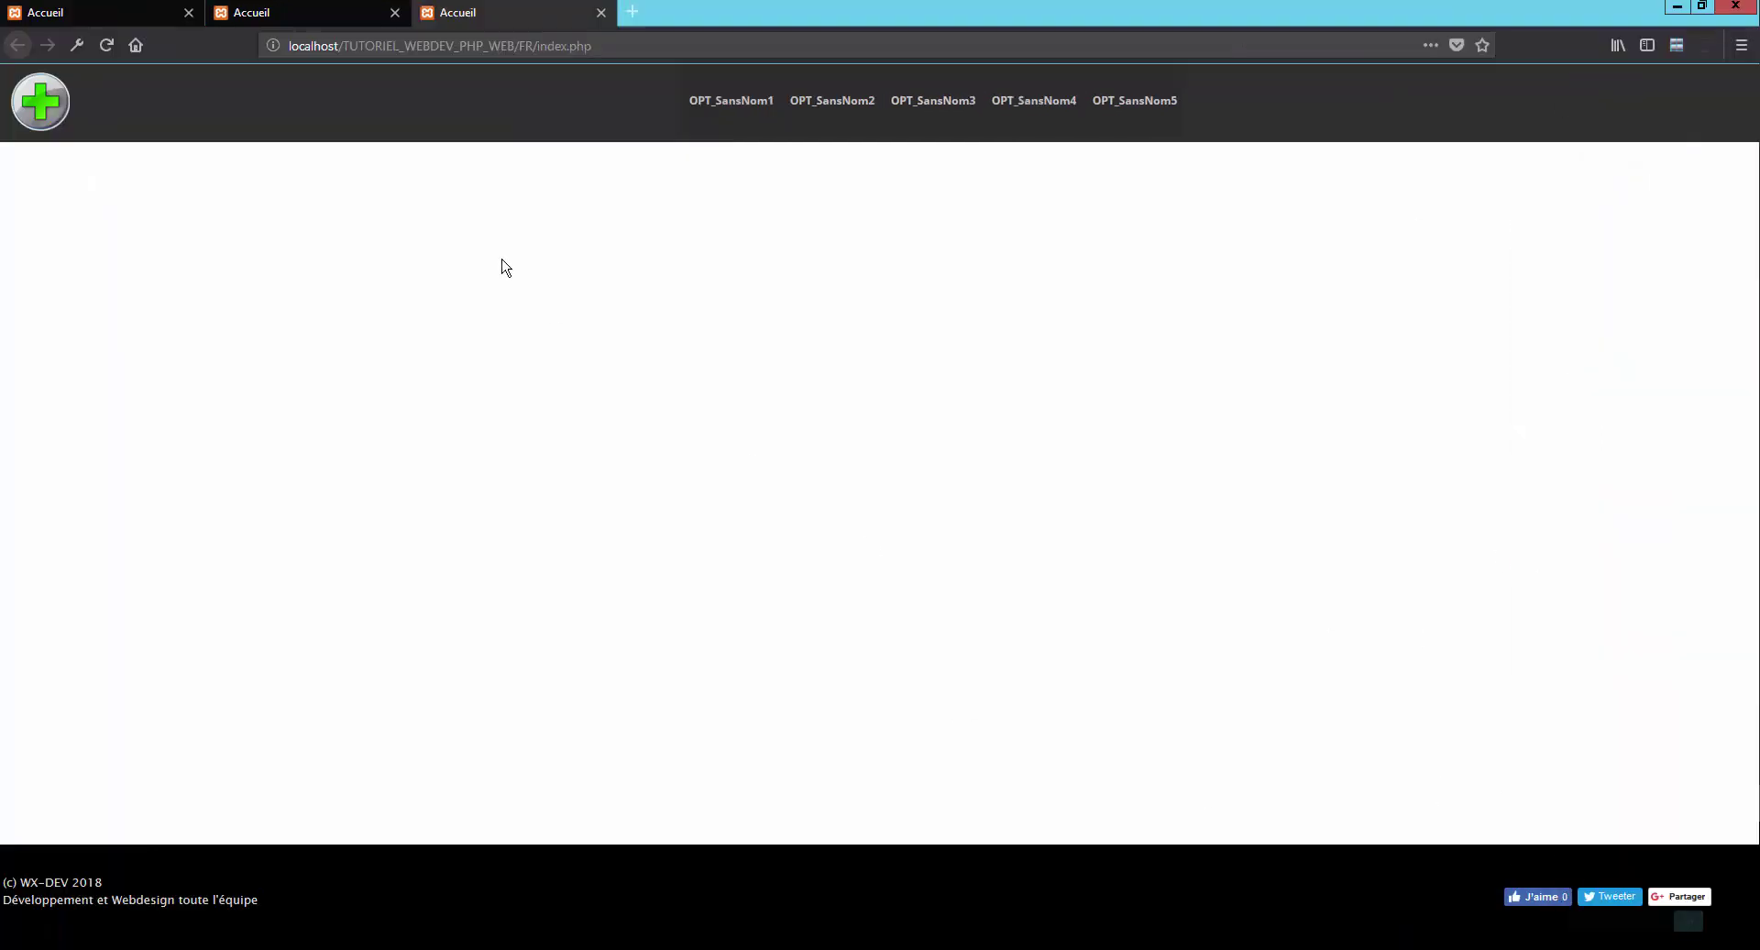
pyautogui.click(1677, 7)
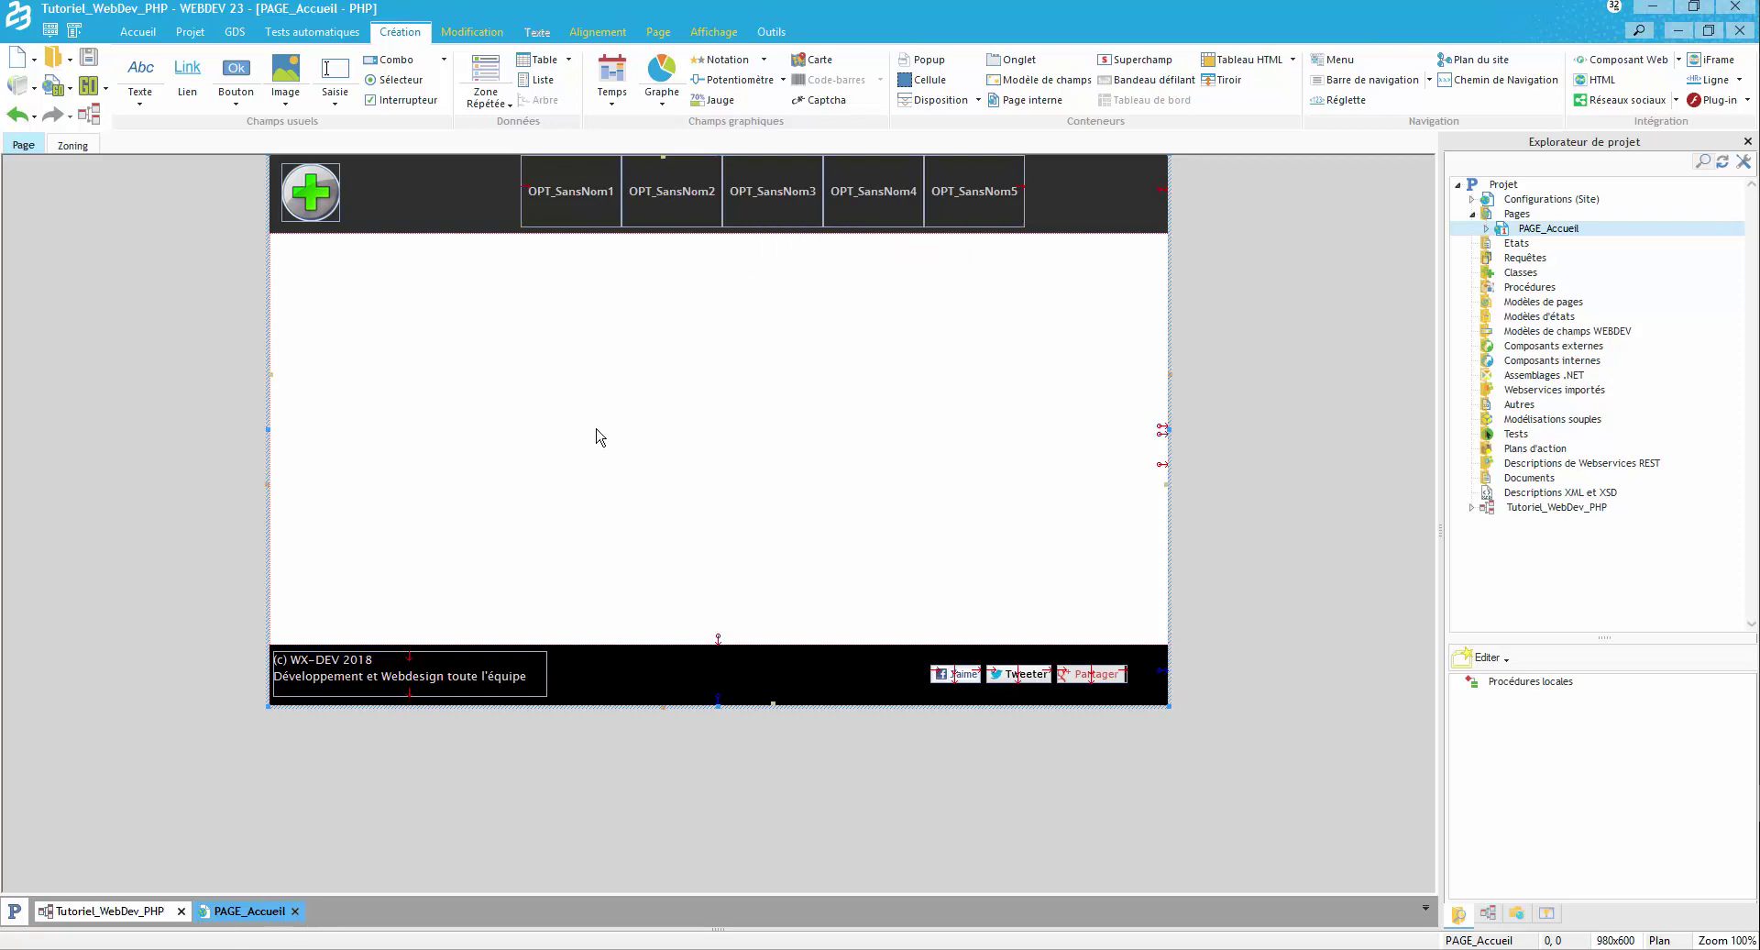
# Stretch the Accueil page downward to a height of about 736 px.
pyautogui.click(544, 196)
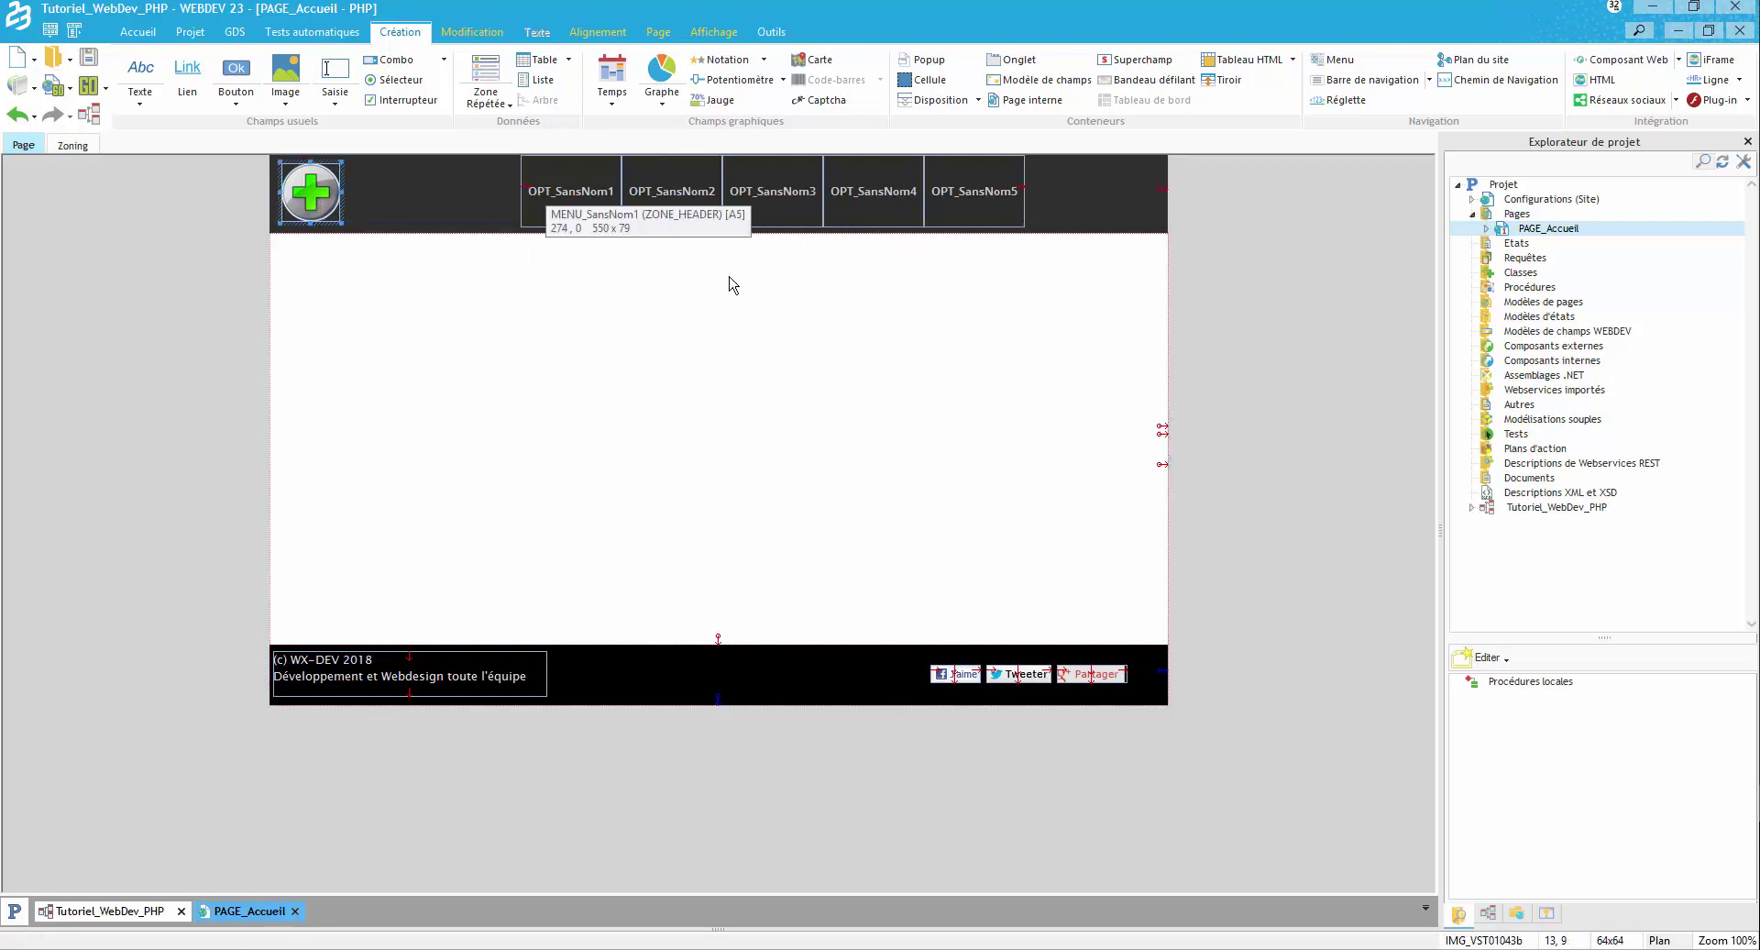
pyautogui.click(443, 687)
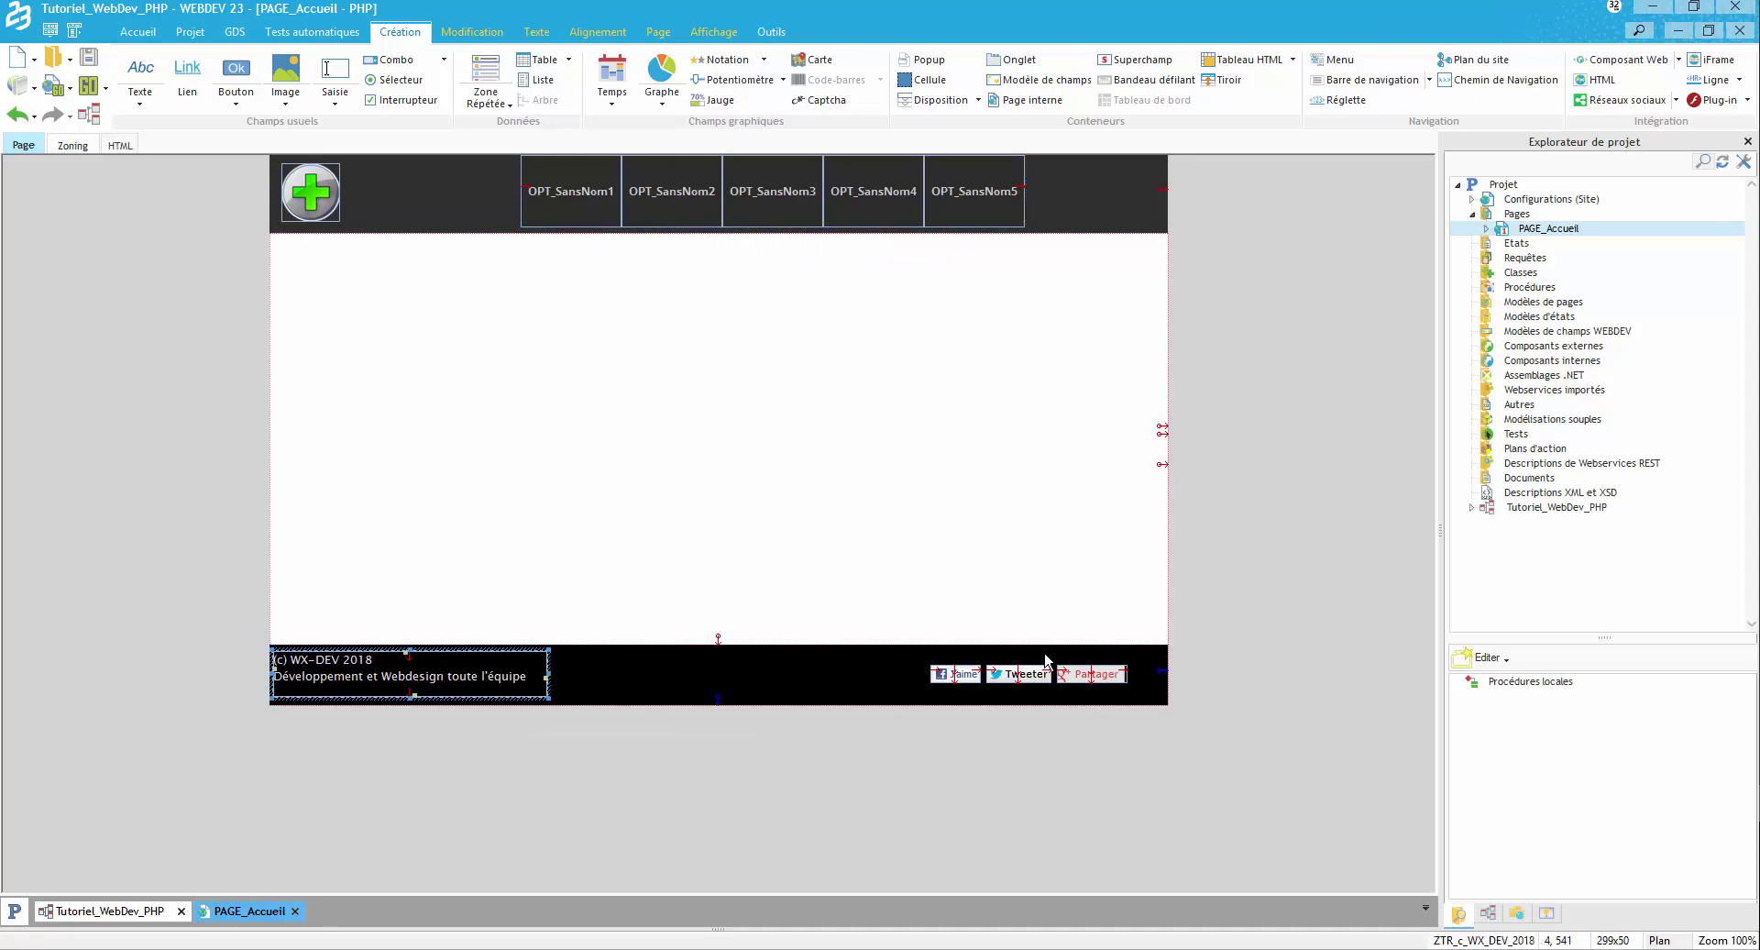
pyautogui.click(1030, 543)
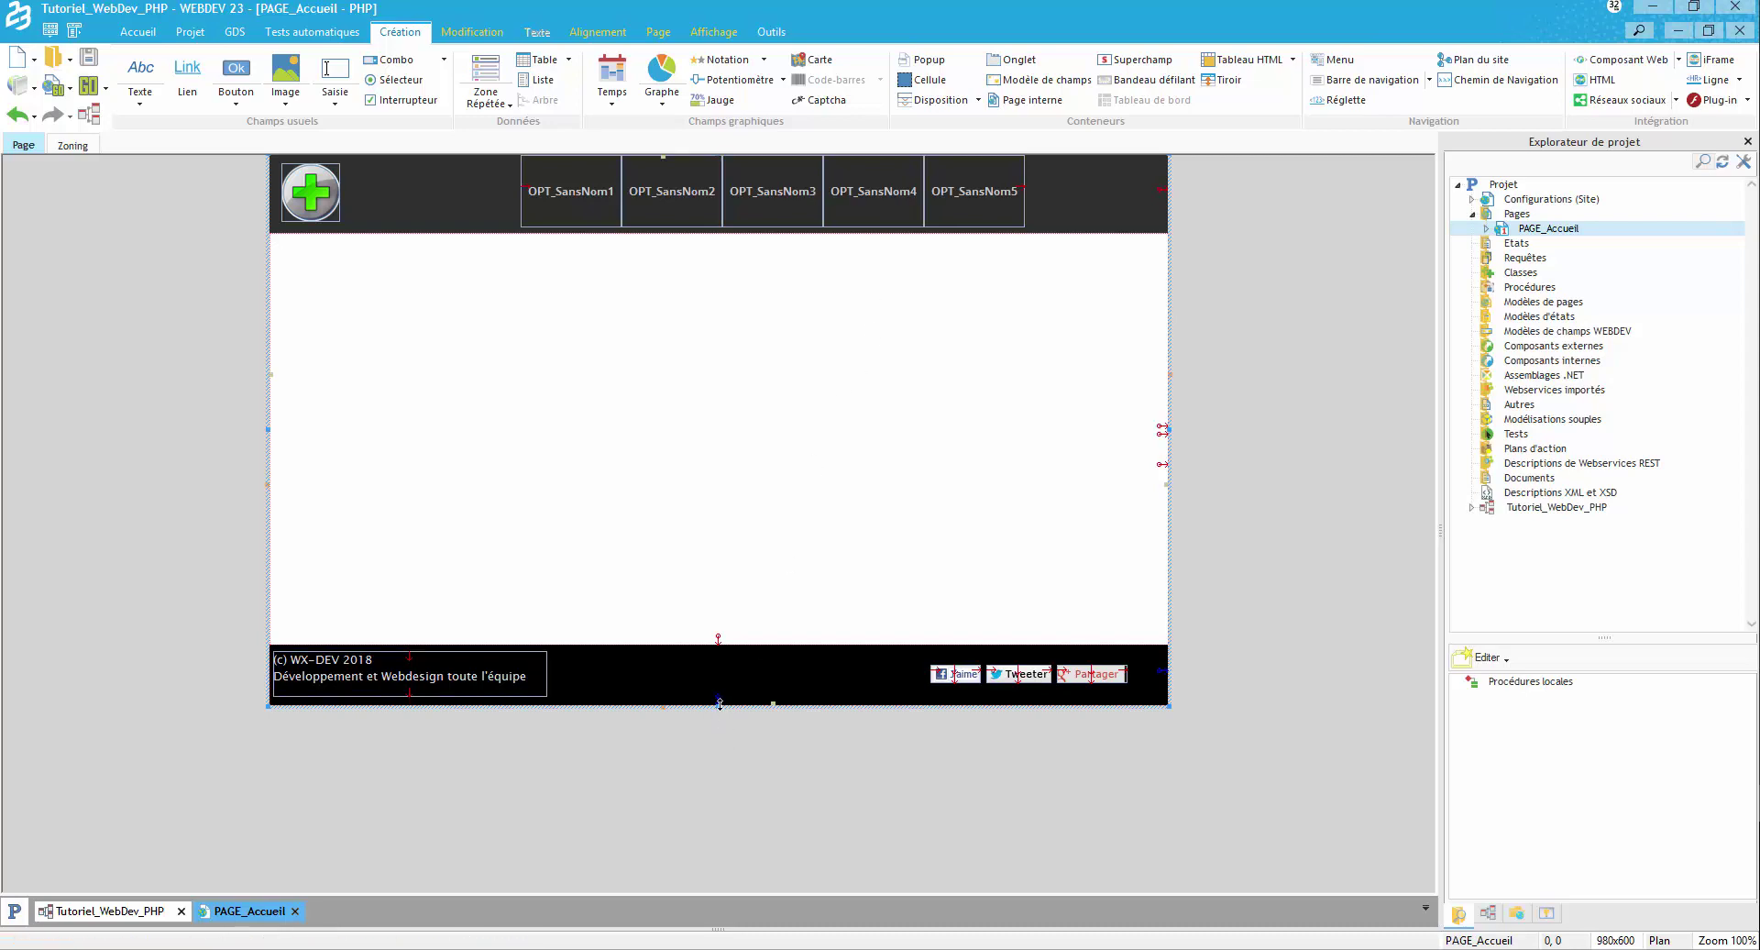
pyautogui.moveTo(719, 736); pyautogui.dragTo(719, 839)
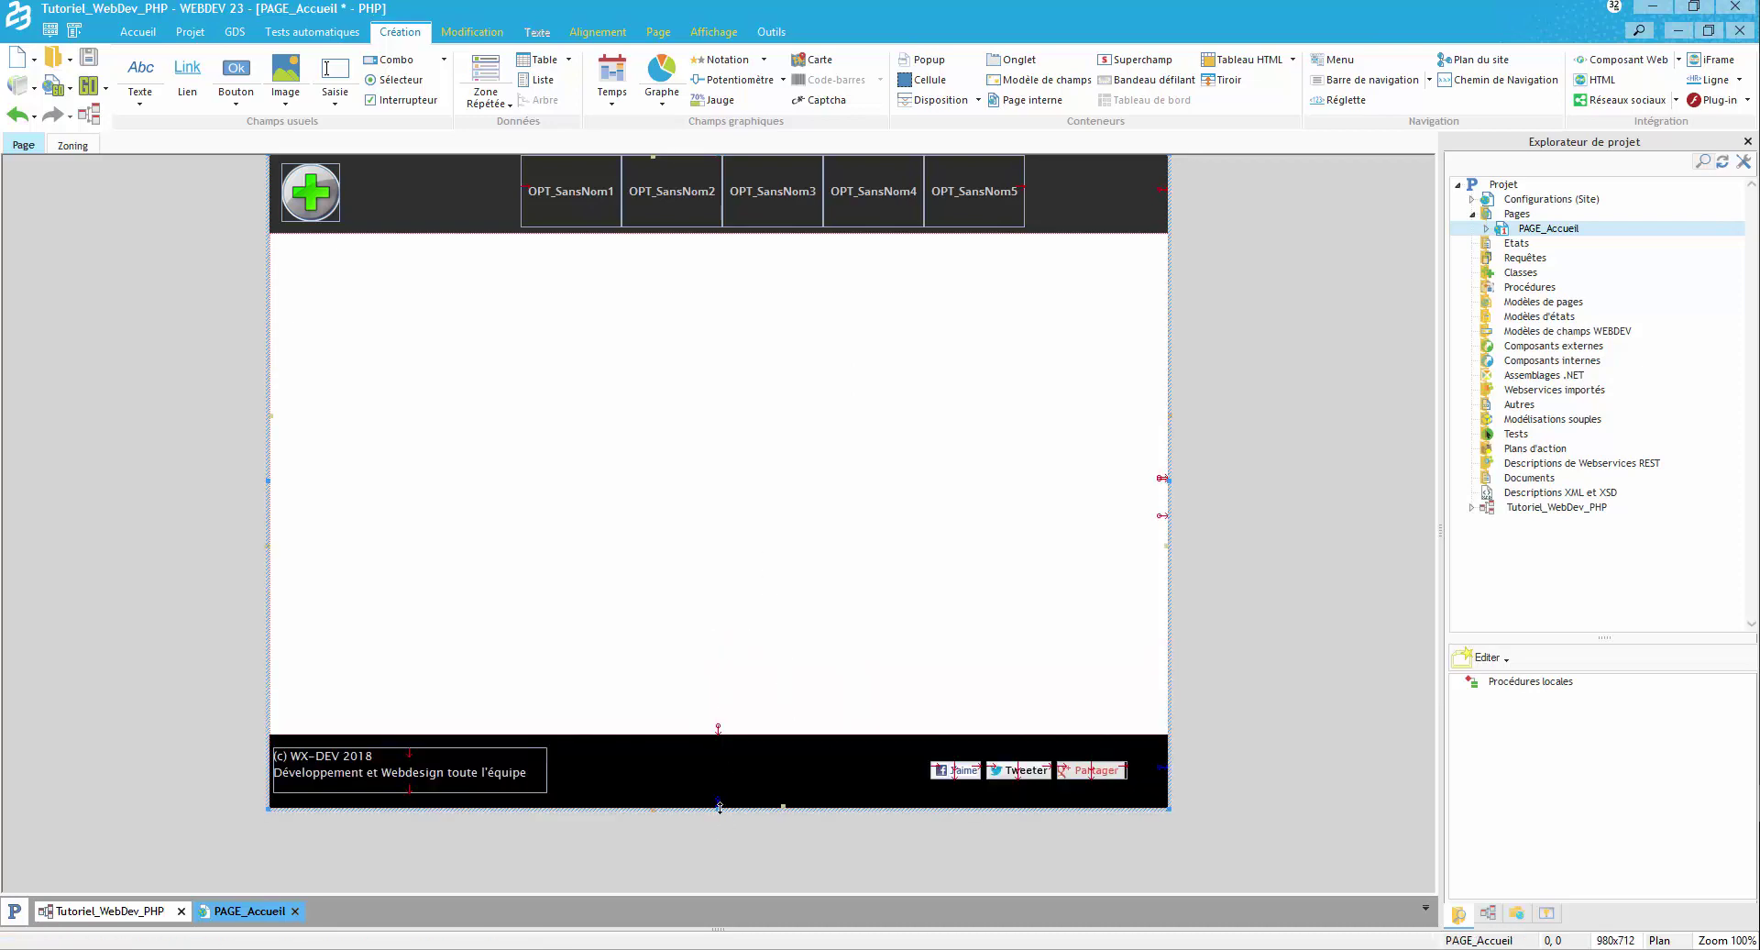
pyautogui.moveTo(719, 806); pyautogui.dragTo(719, 866)
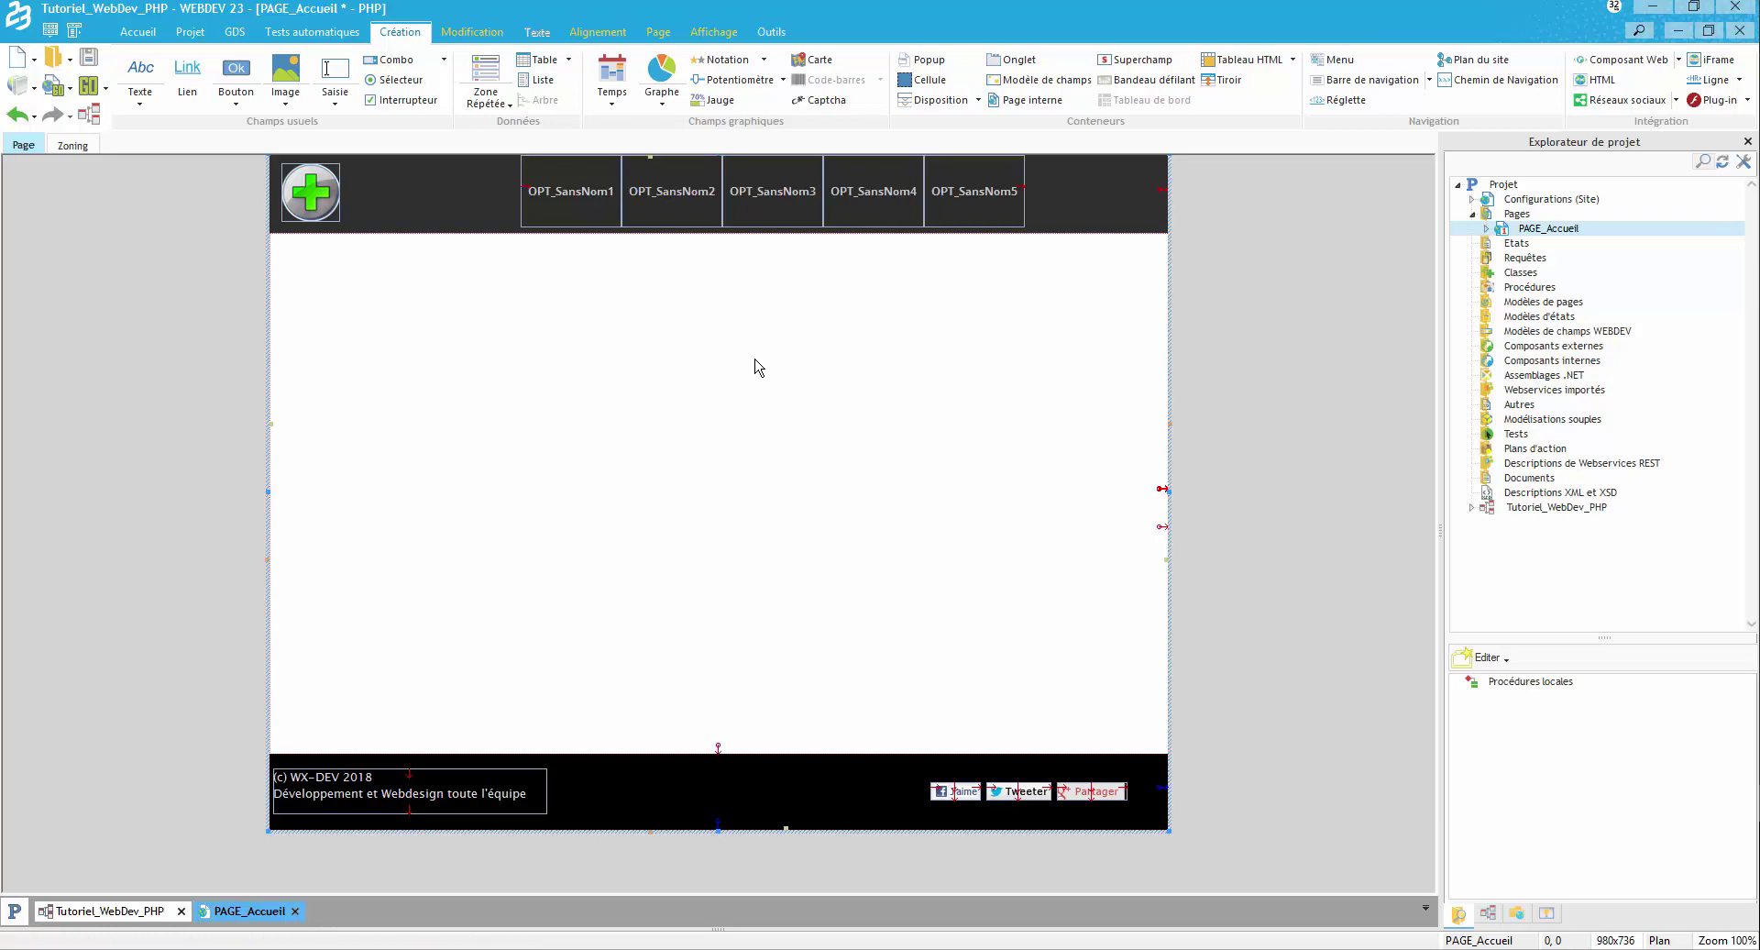
# Review the general settings in the Accueil page's description, including the page type and editing mode.
pyautogui.doubleClick(804, 431)
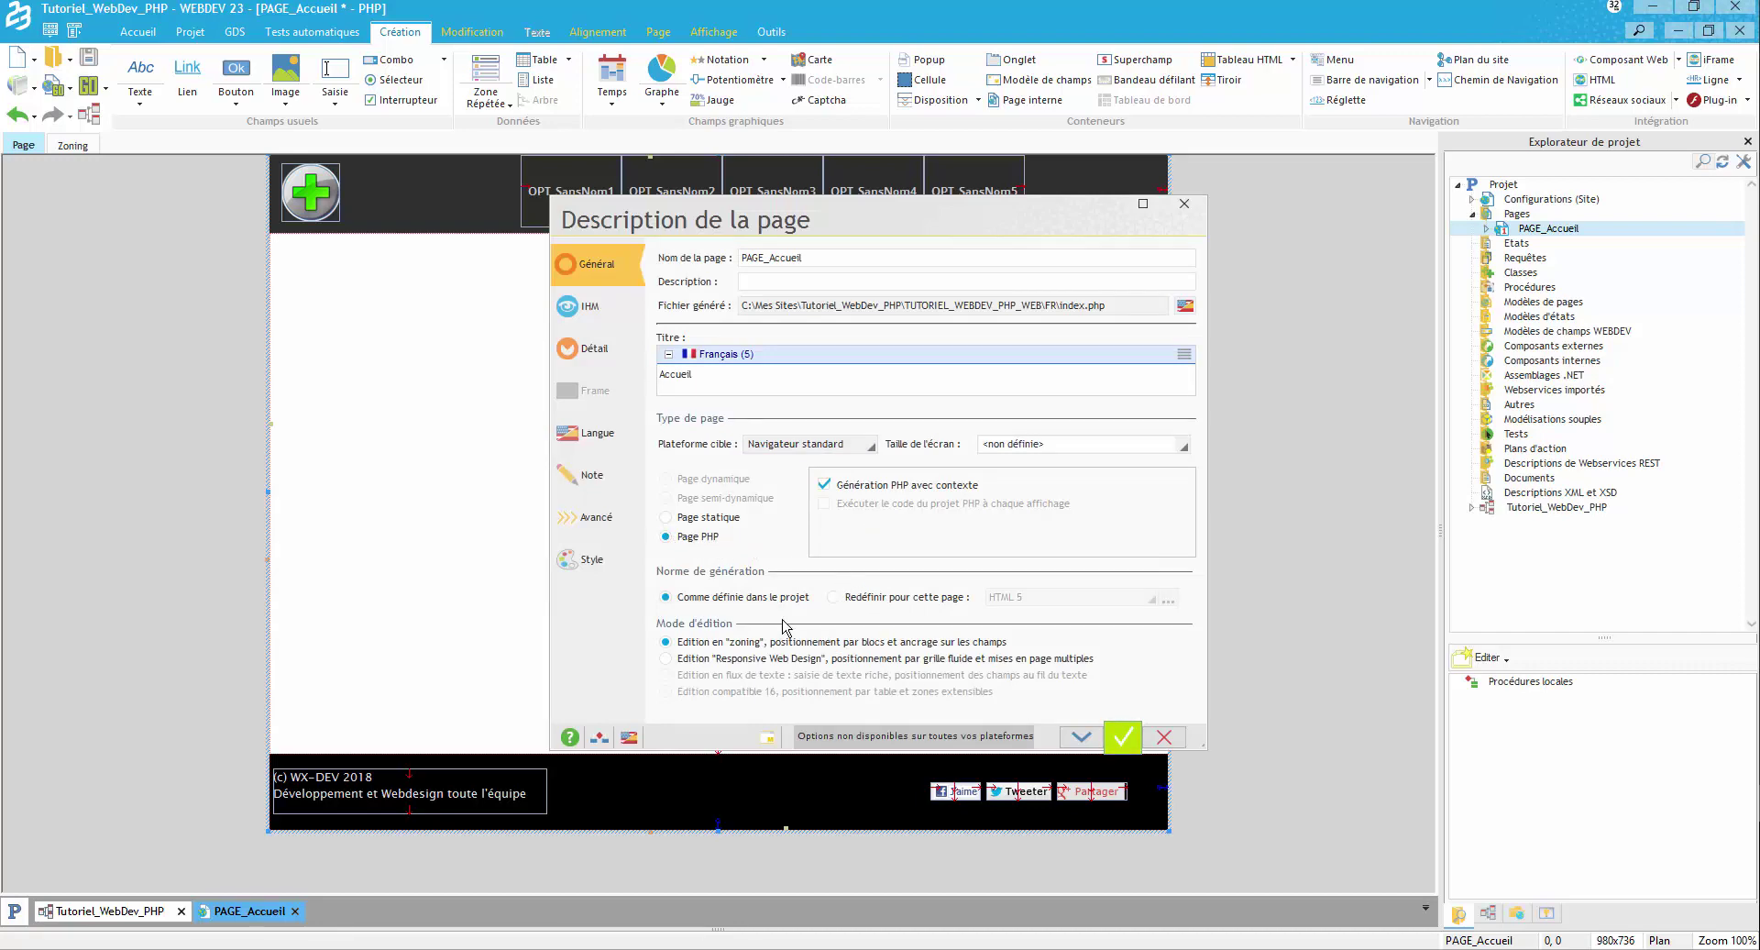
pyautogui.click(1123, 736)
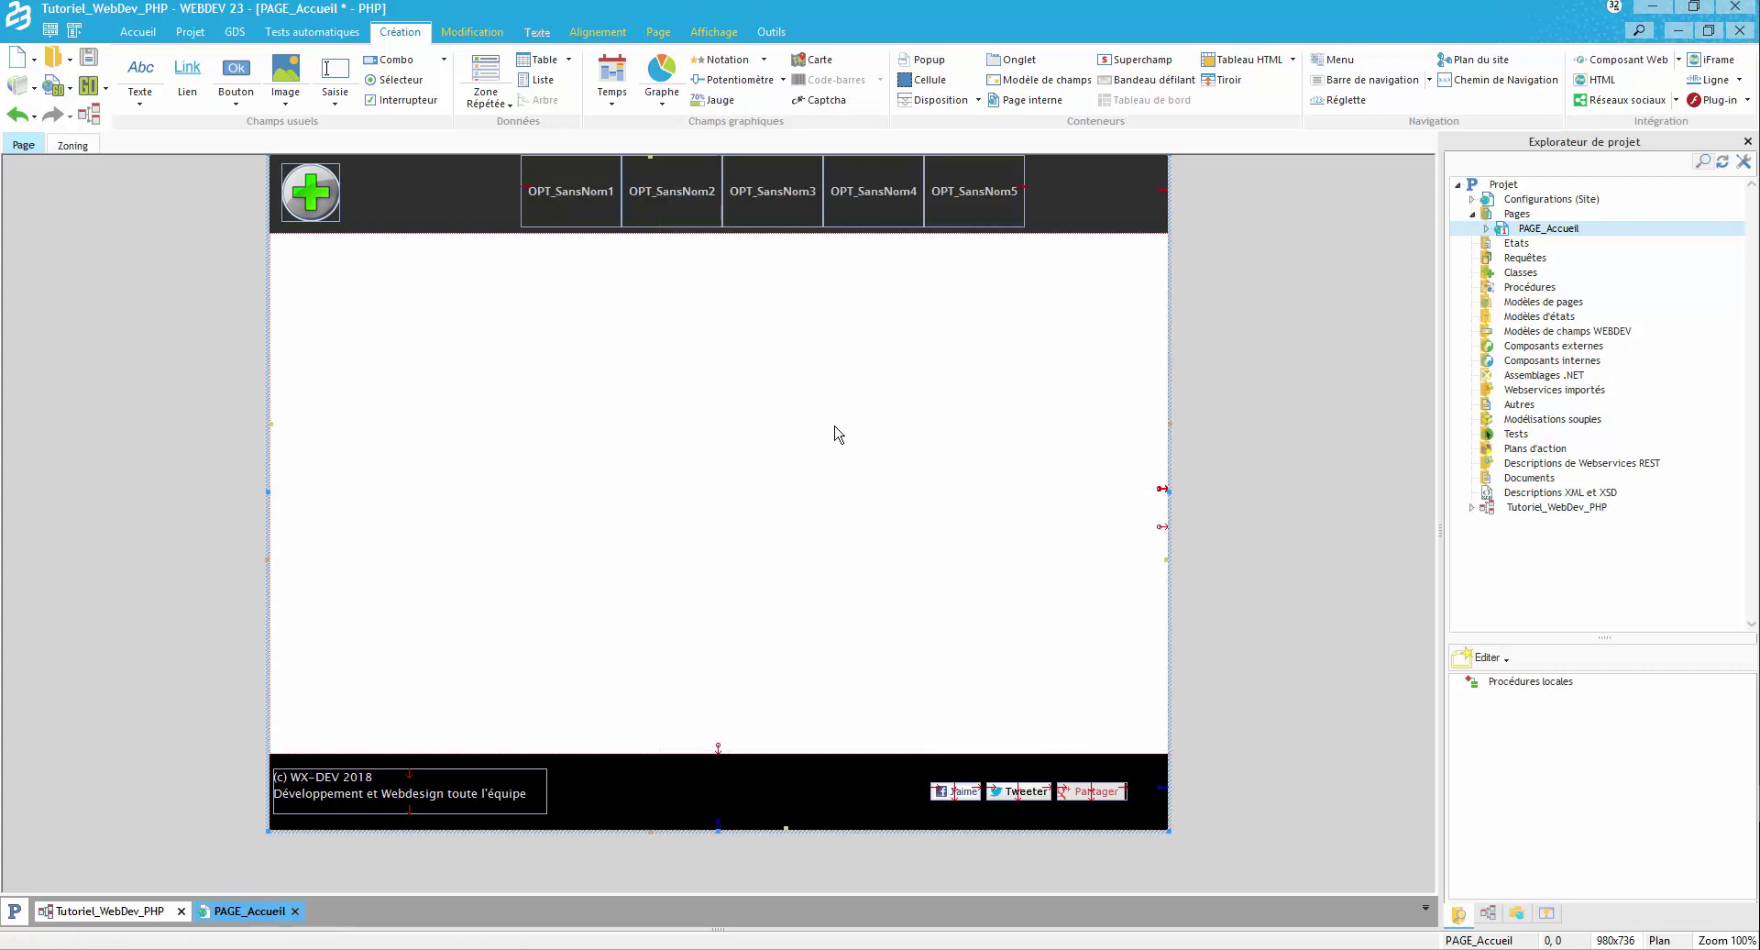